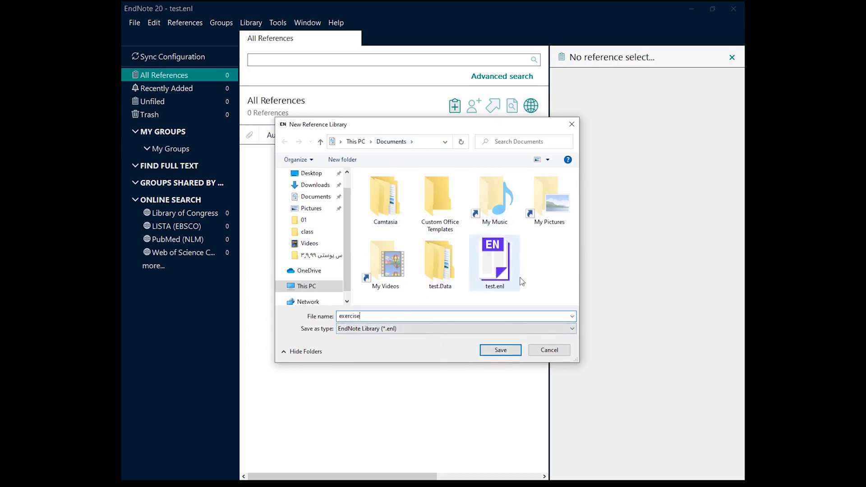
Save the new EndNote reference library as exercise in the Documents folder and maximize its window
left_click(498, 351)
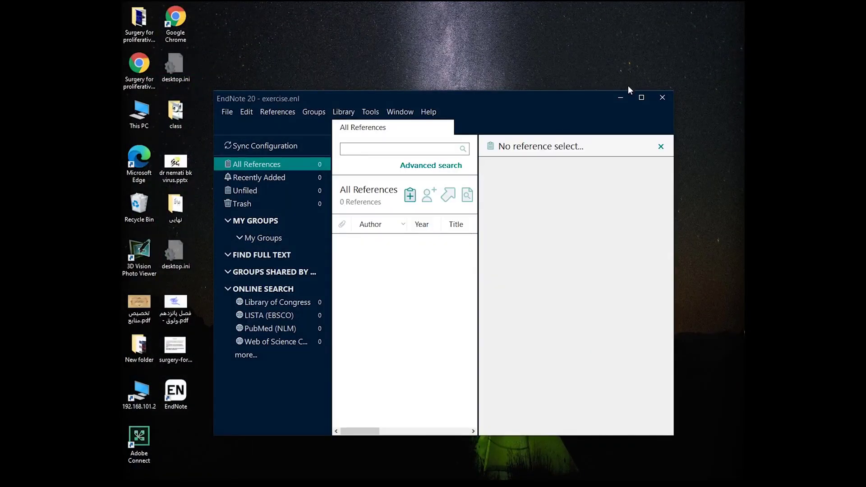
left_click(641, 96)
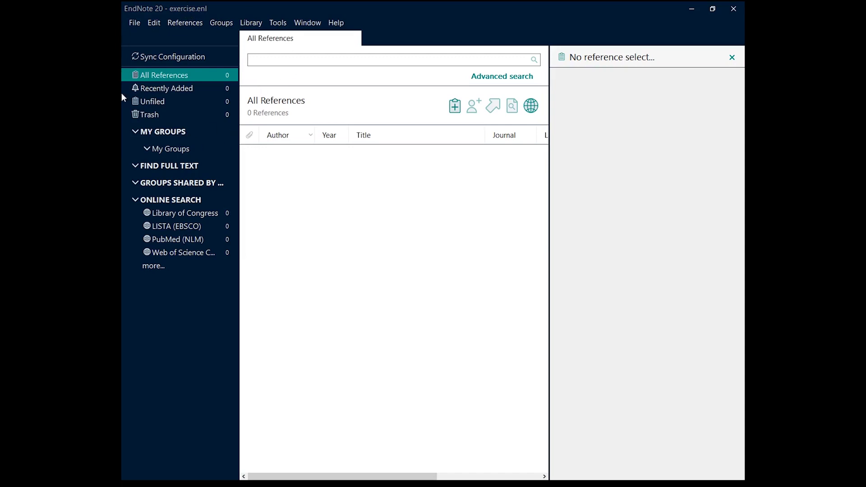
left_click(136, 24)
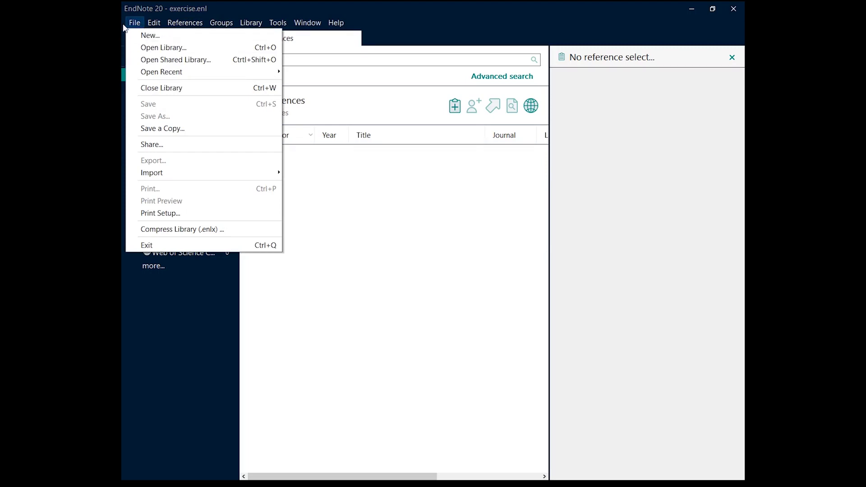
mouse_move(154, 22)
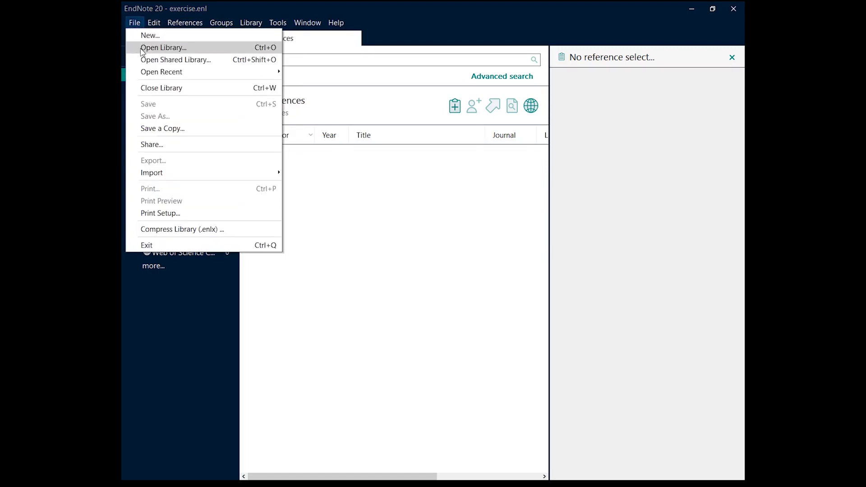
mouse_move(145, 73)
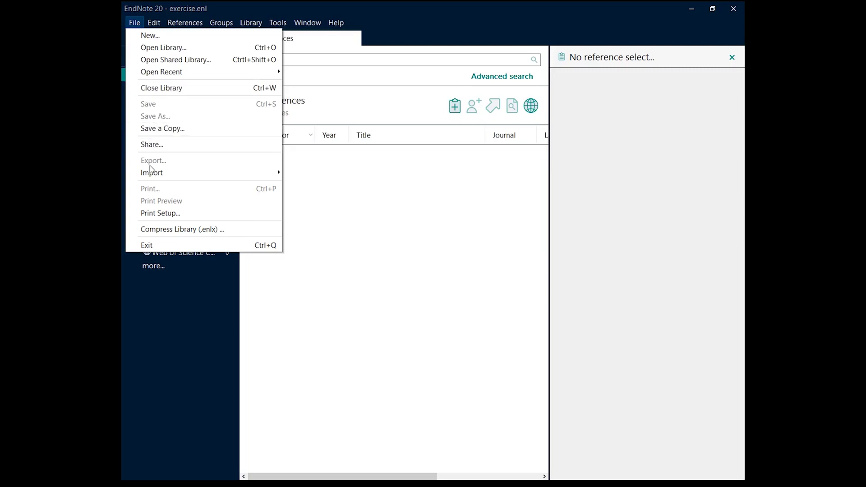
mouse_move(227, 180)
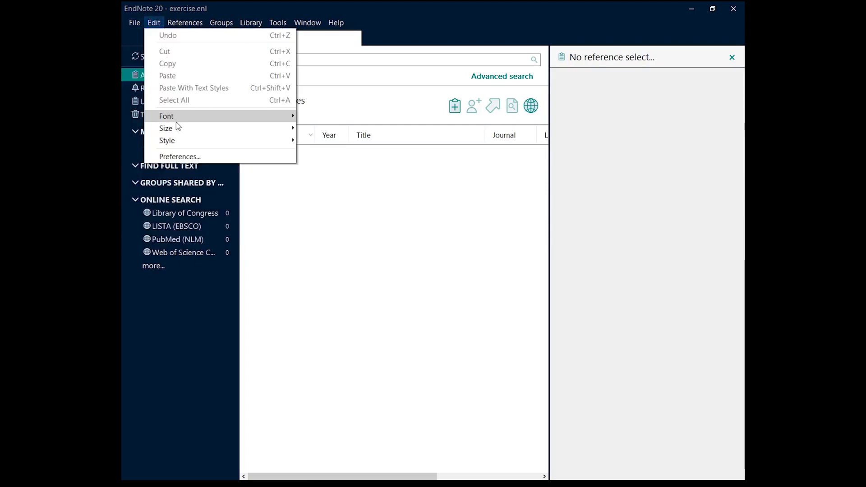
mouse_move(266, 118)
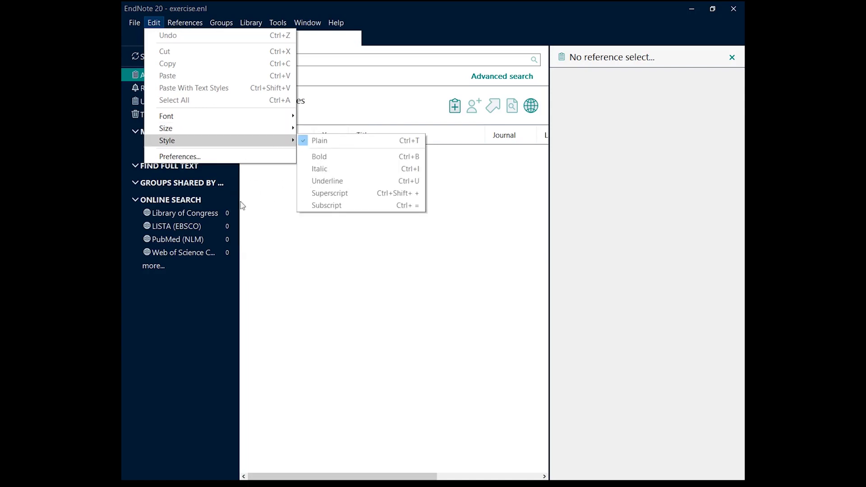
left_click(276, 185)
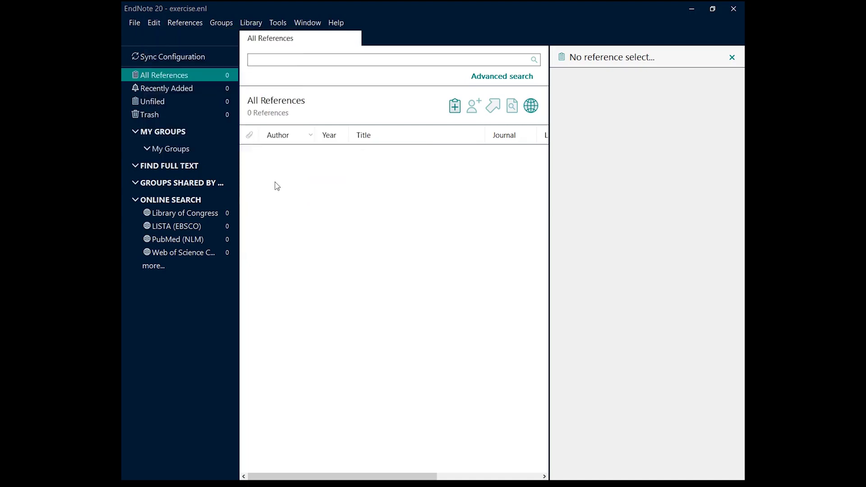
Start a new reference in the exercise library, maximize its form and choose Journal Article as the reference type
left_click(152, 23)
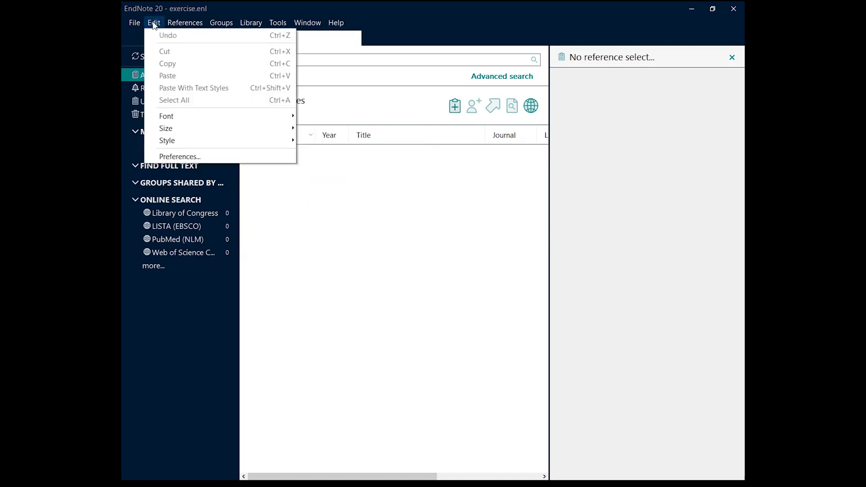
mouse_move(189, 26)
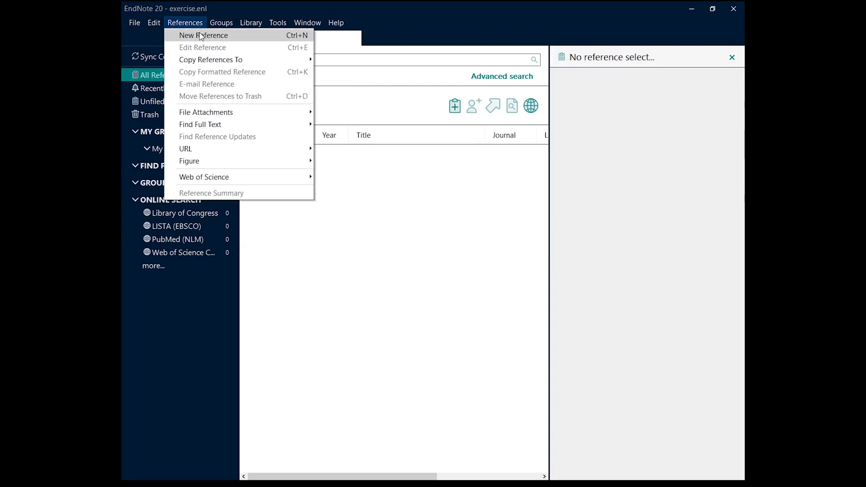
left_click(201, 36)
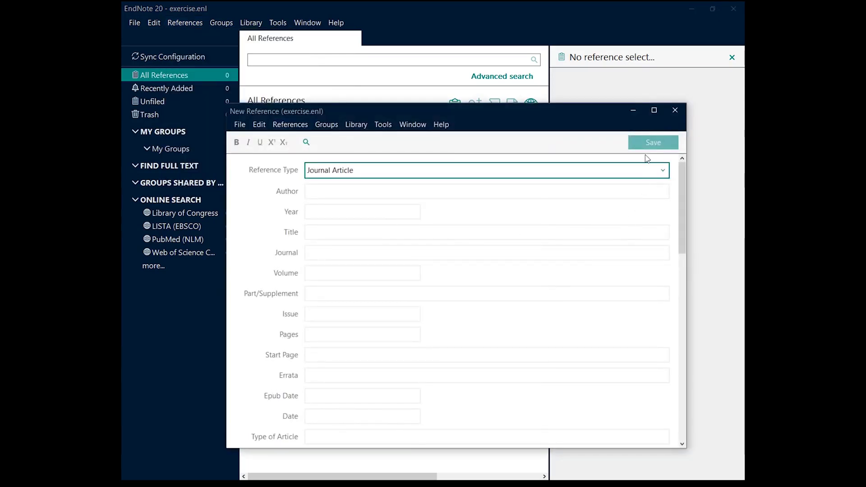
left_click(653, 112)
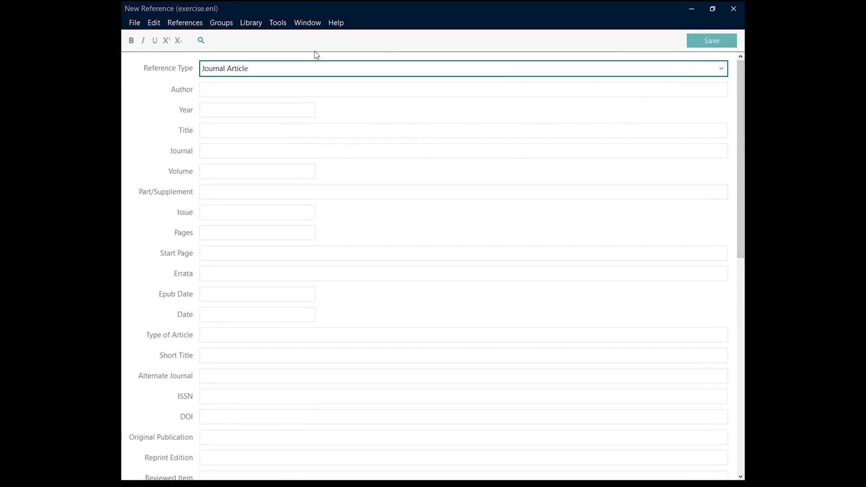
left_click(722, 70)
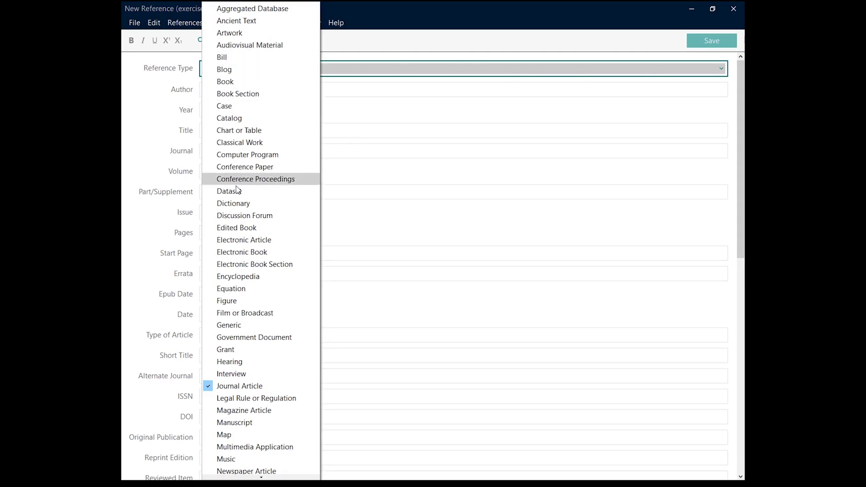
scroll(235, 339, "down", 6)
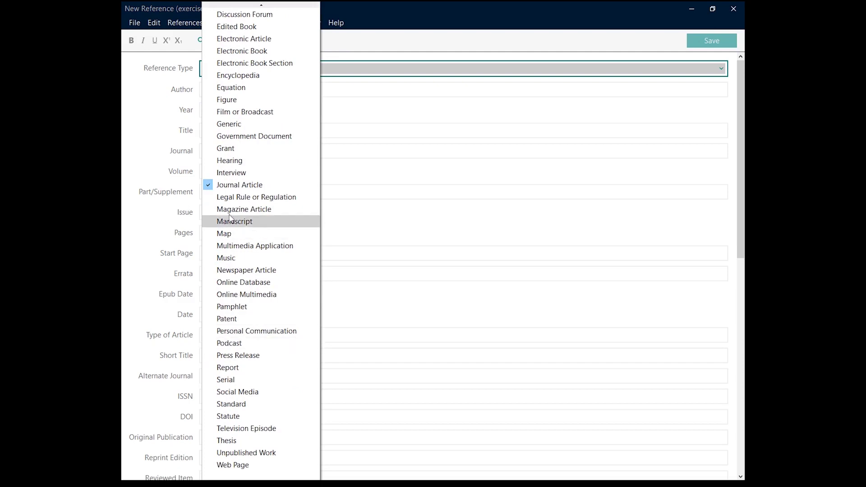
left_click(231, 185)
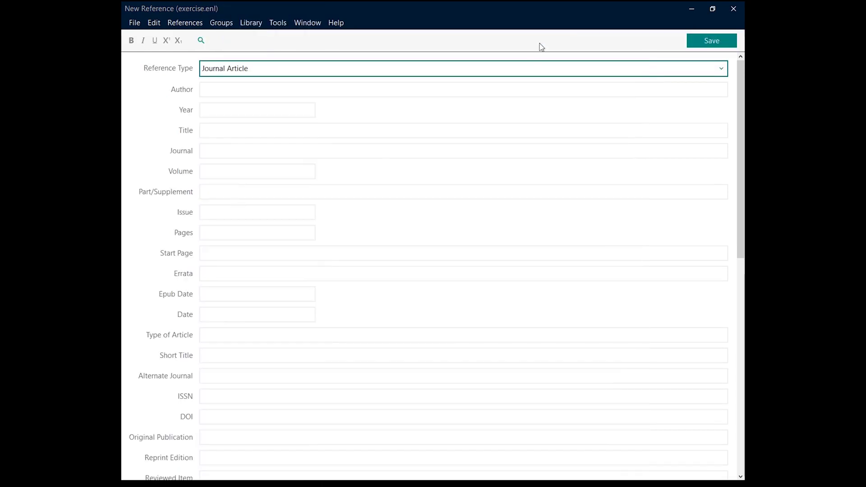
Examine the bibliographic fields of the journal article form, and close the new reference without saving it
left_click(298, 89)
left_click(269, 110)
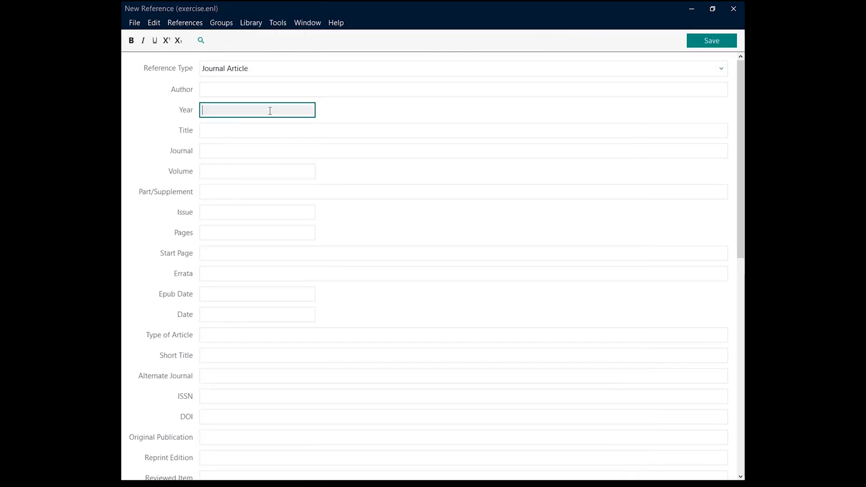
left_click(236, 131)
left_click(229, 152)
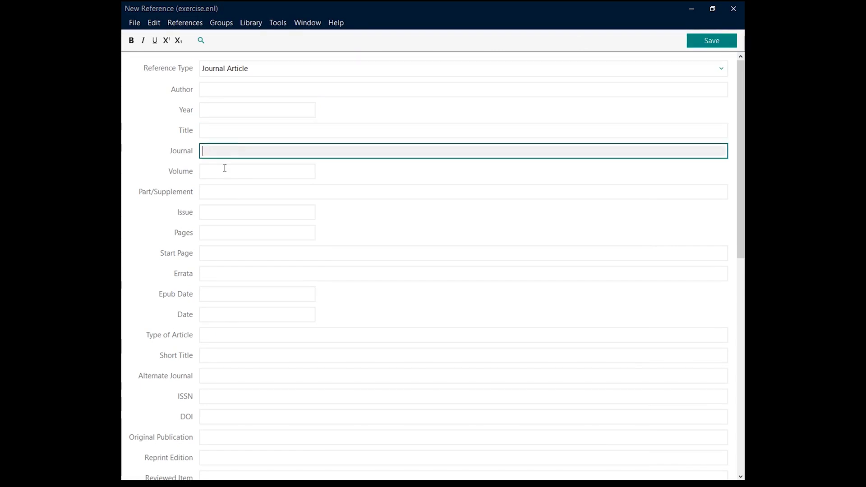
left_click(221, 171)
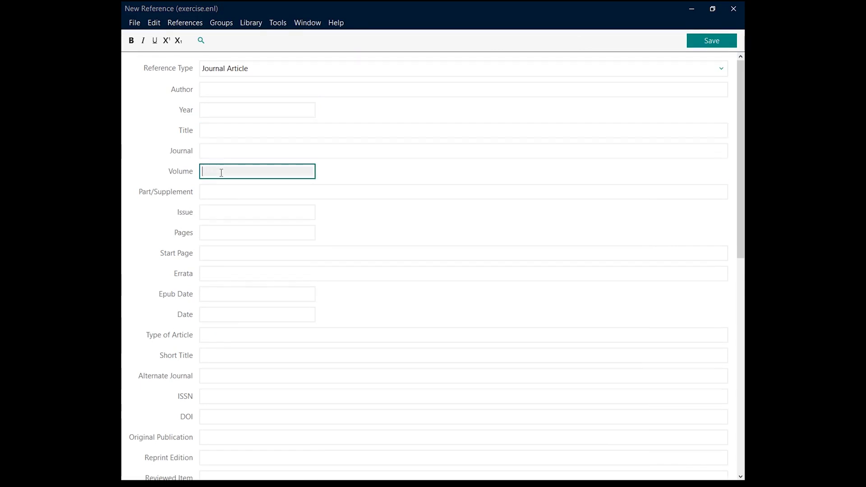
left_click(220, 214)
left_click(215, 234)
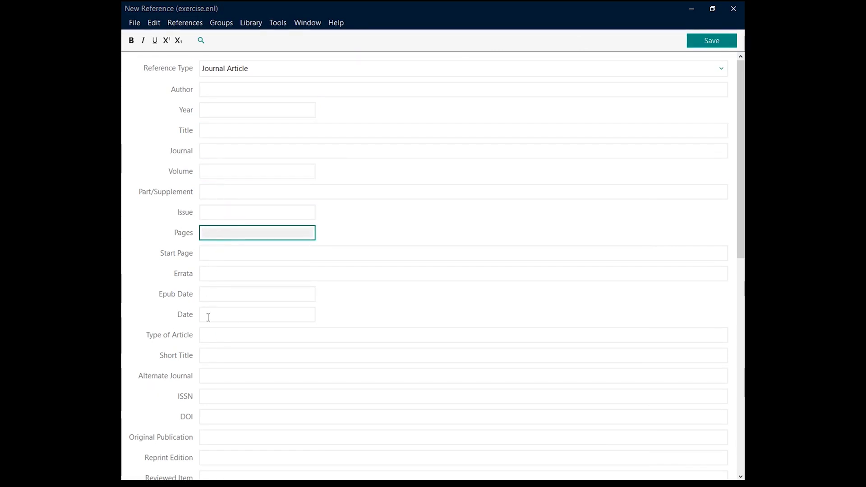
scroll(381, 337, "down", 3)
scroll(381, 336, "down", 12)
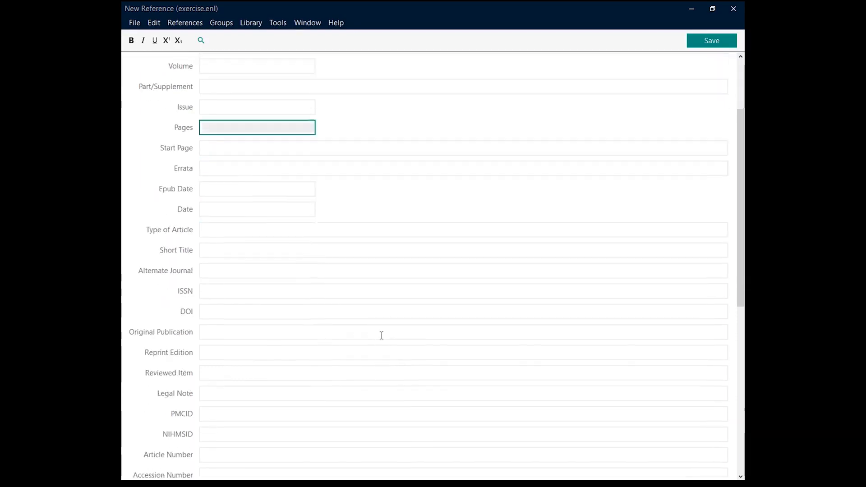
scroll(380, 335, "down", 2)
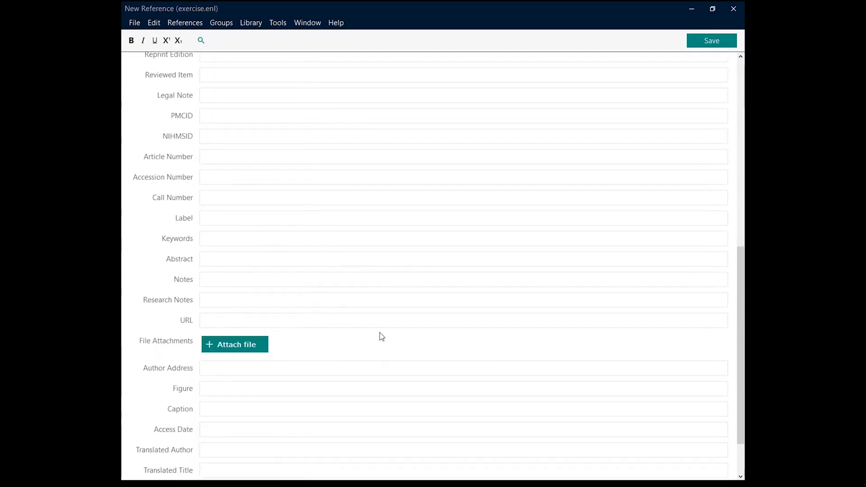
scroll(381, 334, "down", 2)
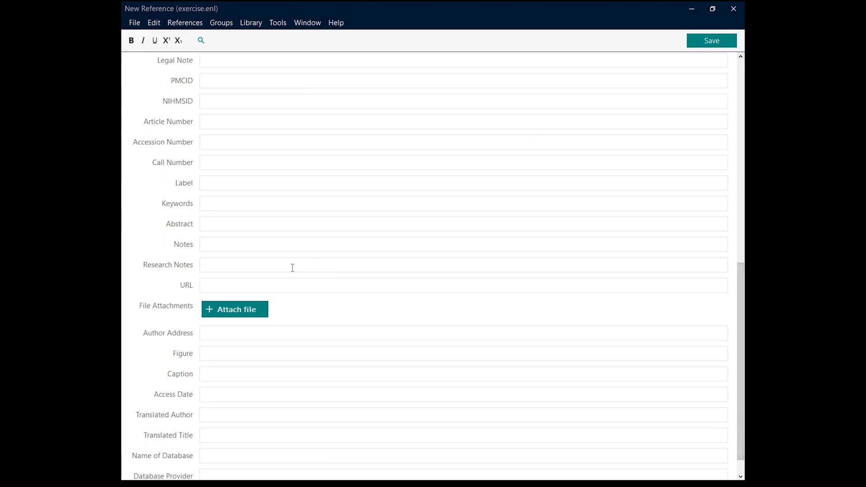
scroll(293, 268, "down", 1)
scroll(345, 334, "up", 10)
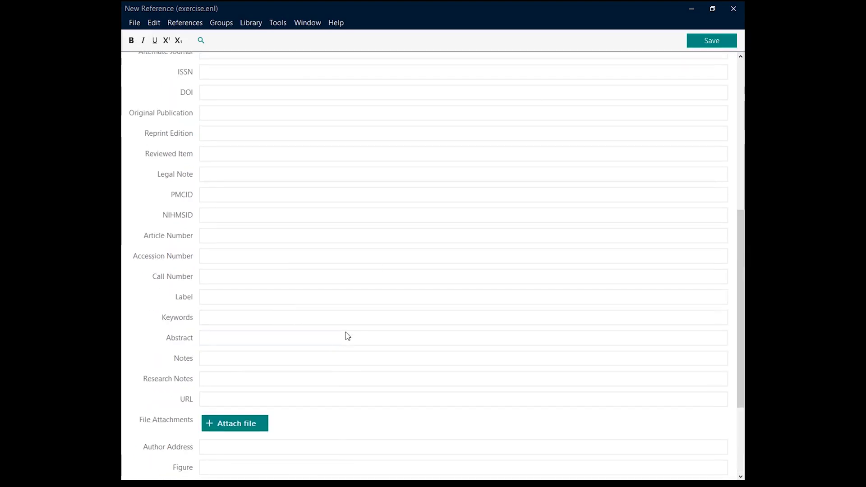
scroll(348, 334, "up", 8)
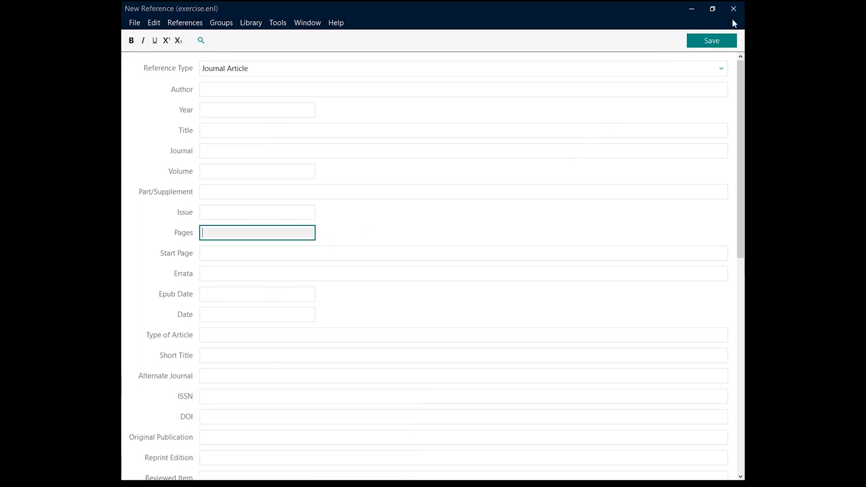
left_click(719, 45)
left_click(488, 268)
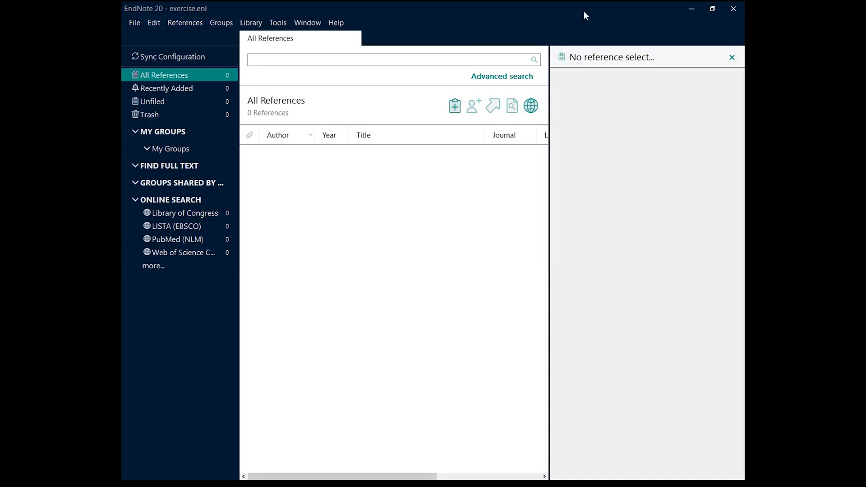
Minimize the library window, switch to Google Chrome and open scholar.google.com
left_click(692, 8)
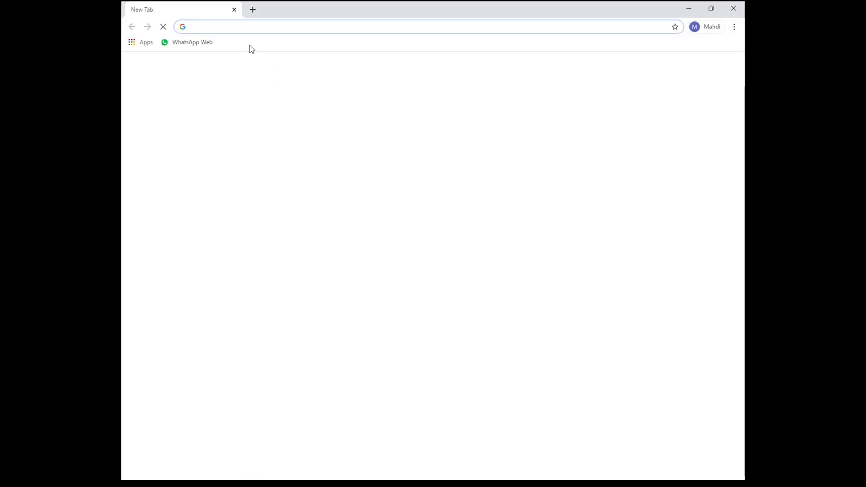
left_click(252, 27)
type("scholar.google.com")
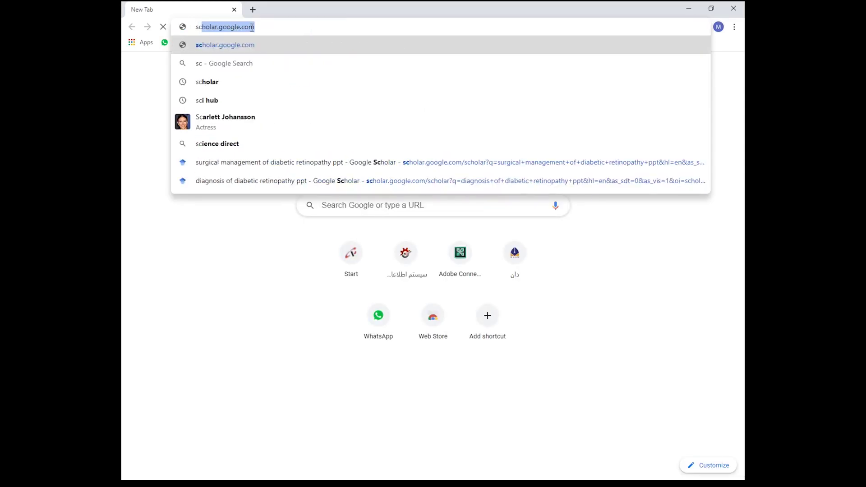
key("Return")
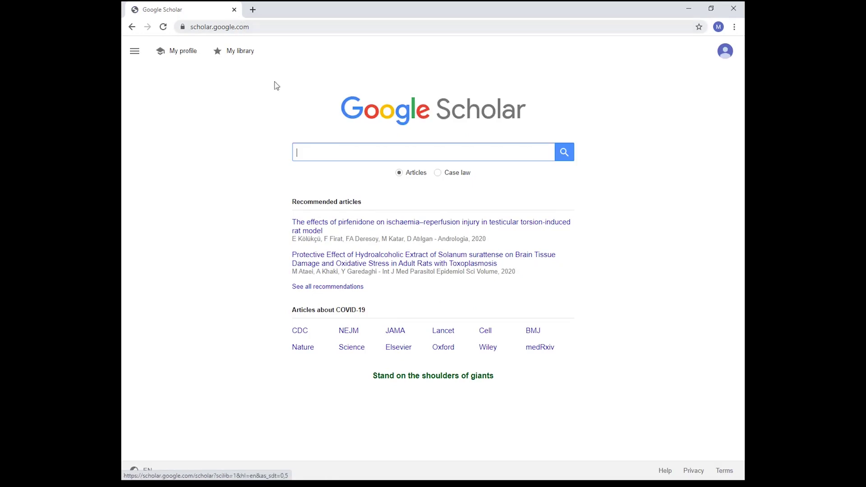
Search Google Scholar for the suggested phrase "diabetes mellitus"
left_click(340, 156)
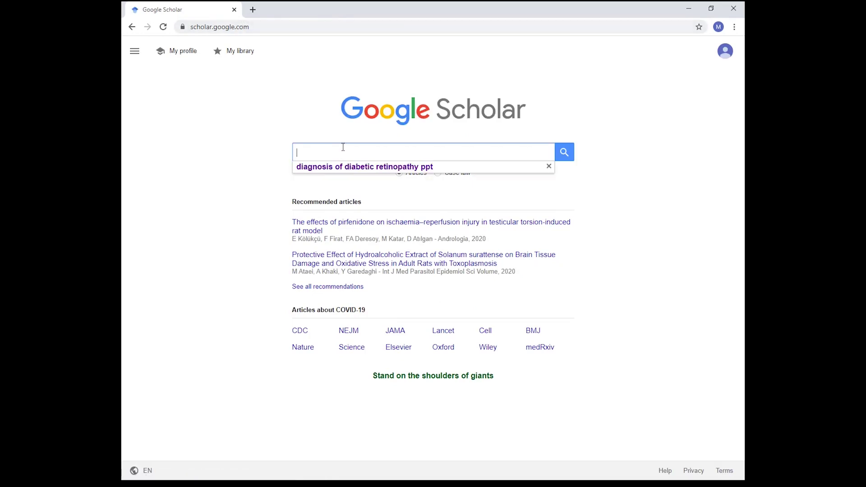
type("diab")
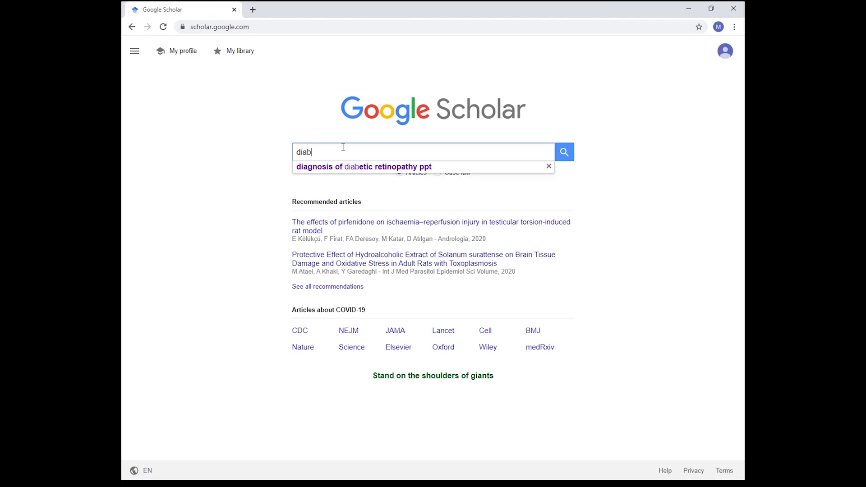
type("etes")
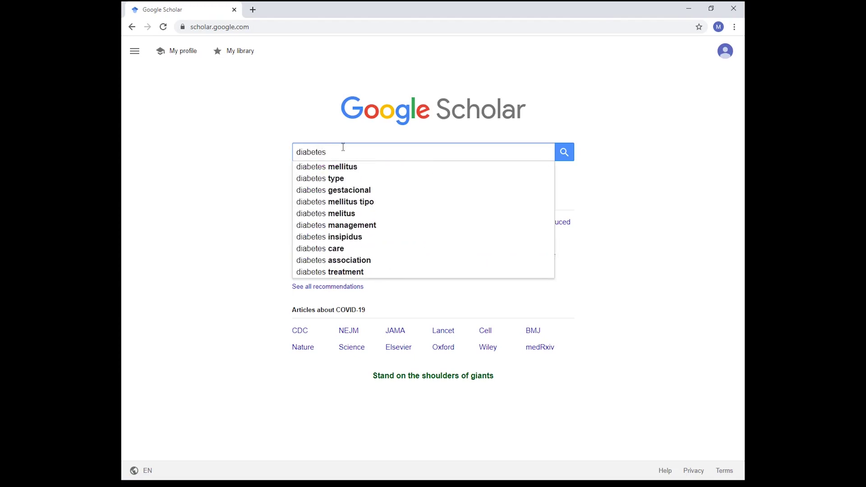
left_click(356, 168)
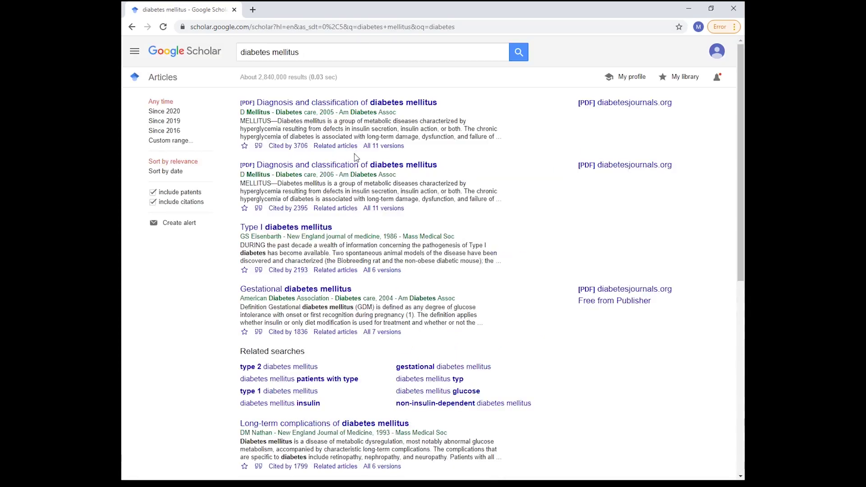
Extend the Google Scholar query to "diabetes mellitus AND covid-19" and run the search
left_click(303, 54)
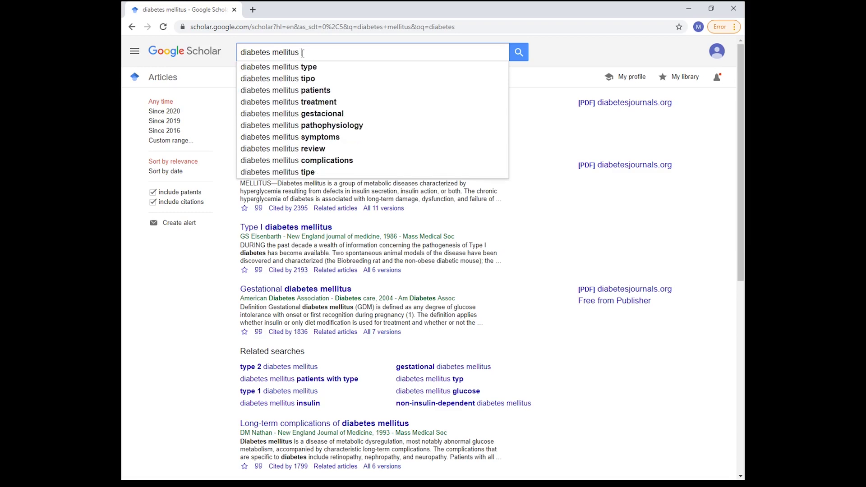
type("AND ")
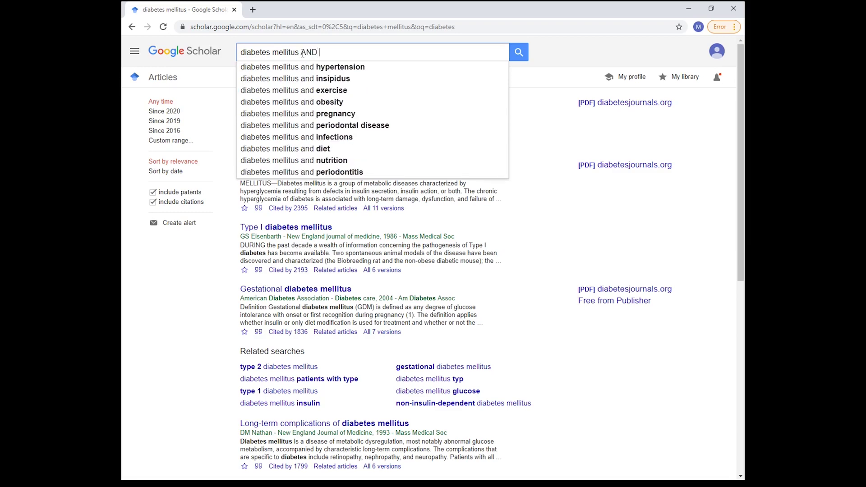
type("cov")
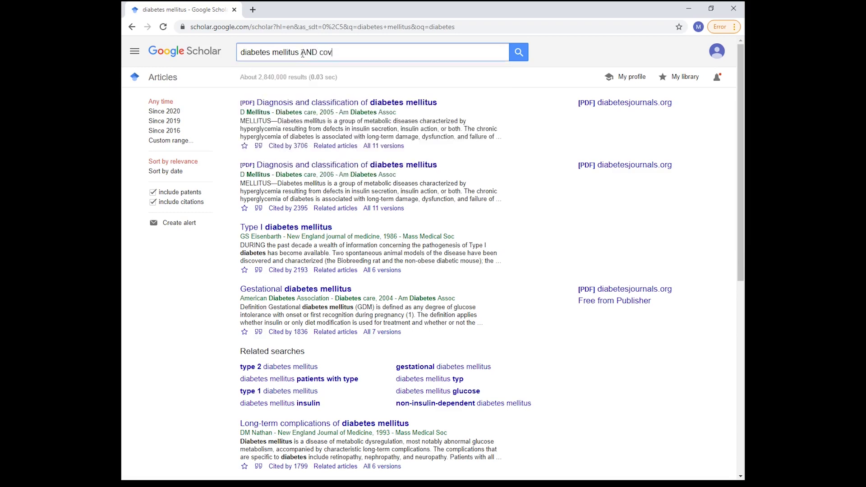
type("id-19")
key("Return")
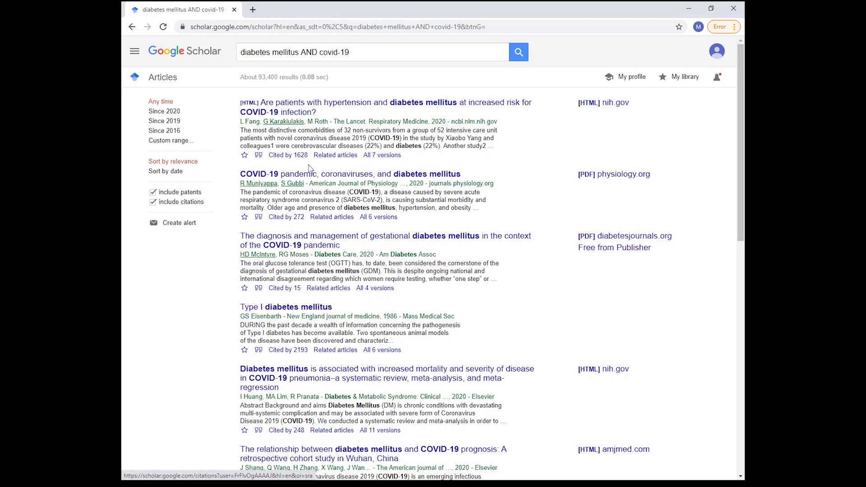
Export the first article's citation in EndNote format, open scholar.enw to import it, and switch to the EndNote exercise library
left_click(258, 156)
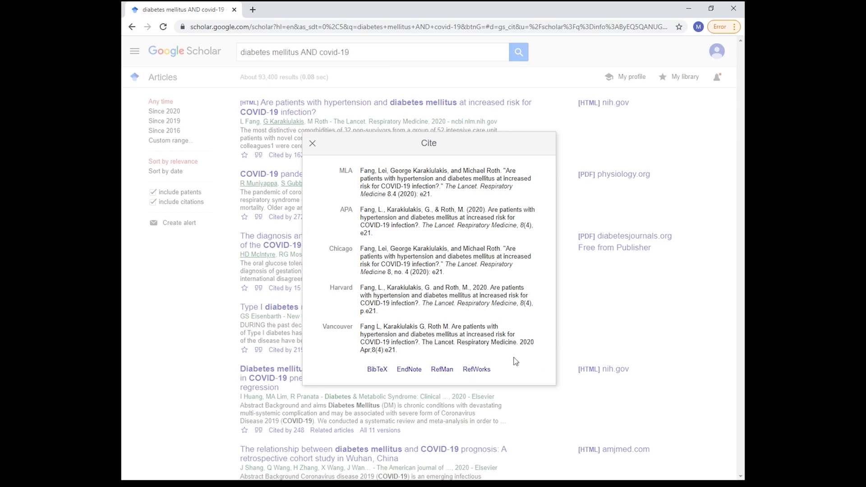
left_click(409, 376)
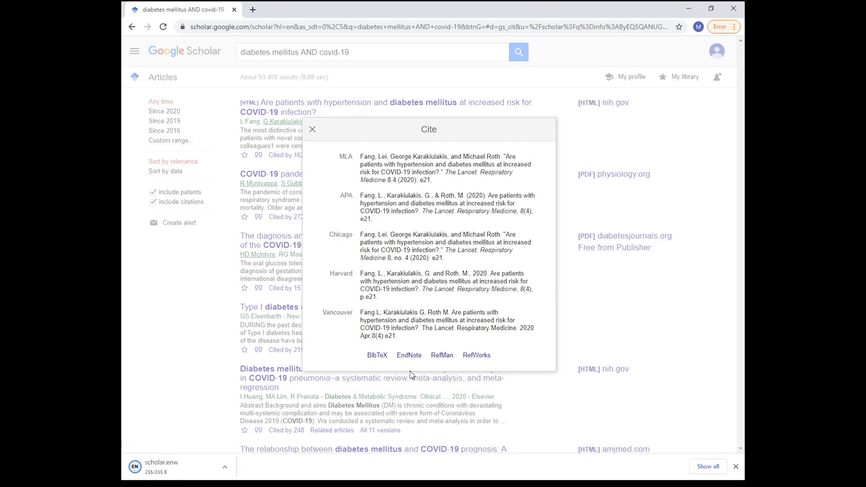
left_click(188, 469)
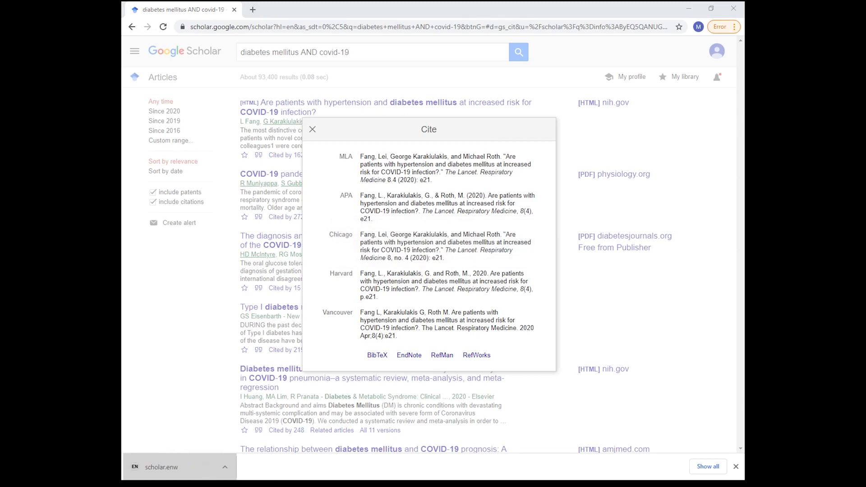
mouse_move(300, 478)
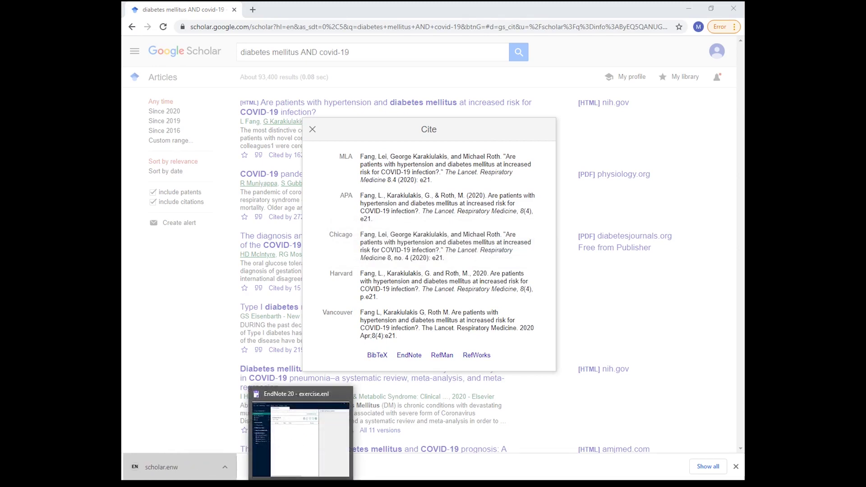
left_click(300, 433)
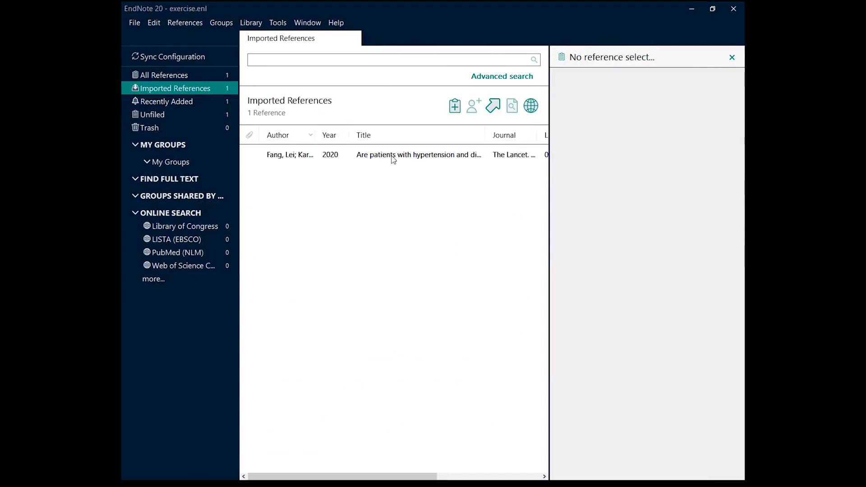
Select the imported reference on hypertension and diabetes mellitus and set its citation preview style to Vancouver
left_click(316, 154)
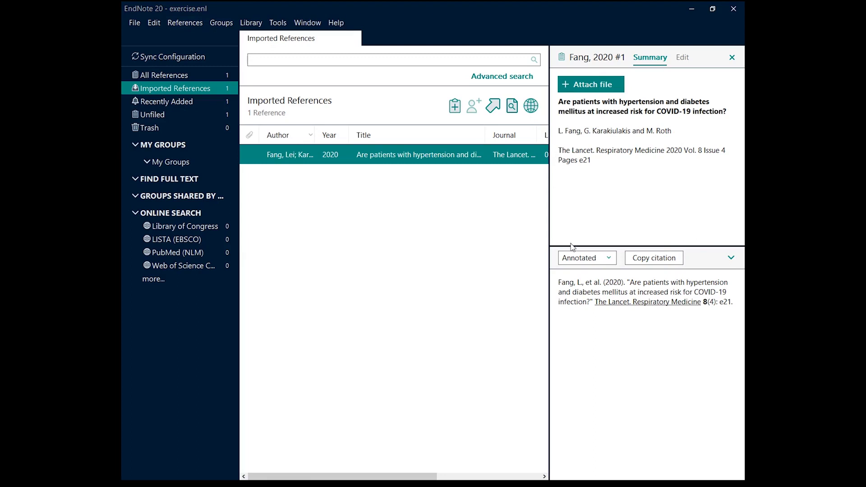
left_click(609, 259)
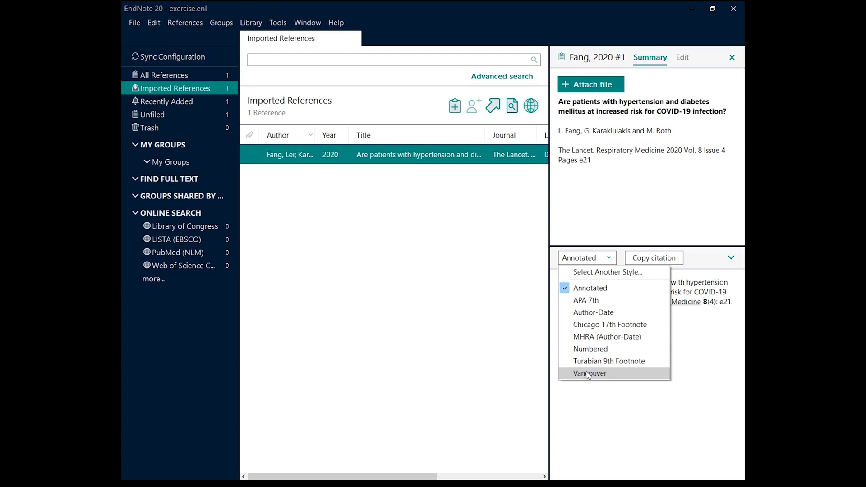
left_click(588, 375)
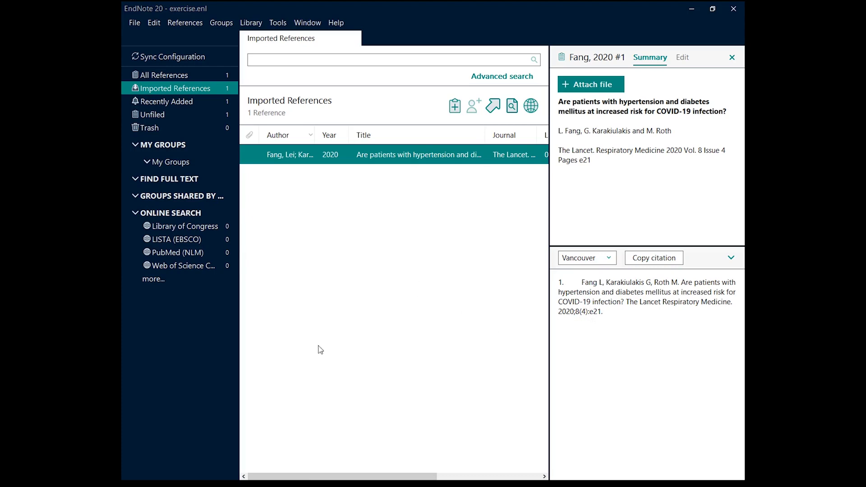
Return to Google Scholar in Chrome and import the EndNote citation of "COVID-19 pandemic, coronaviruses, and diabetes mellitus" into the library
key("alt+Tab")
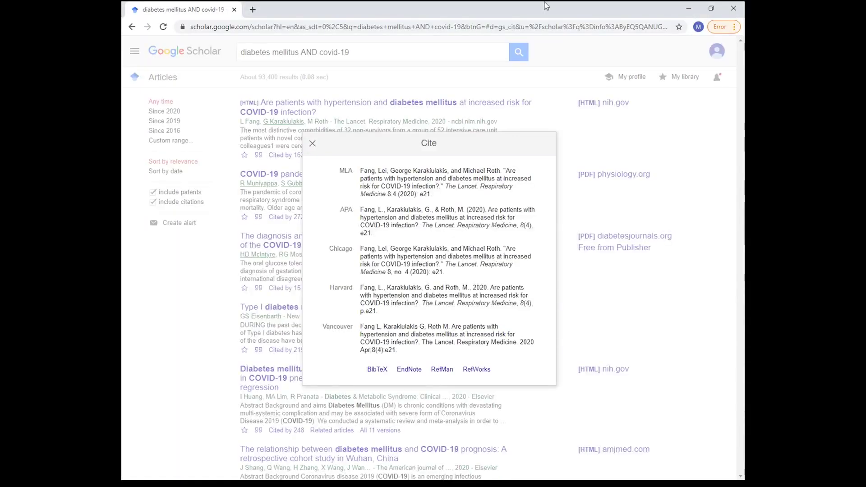
left_click(313, 143)
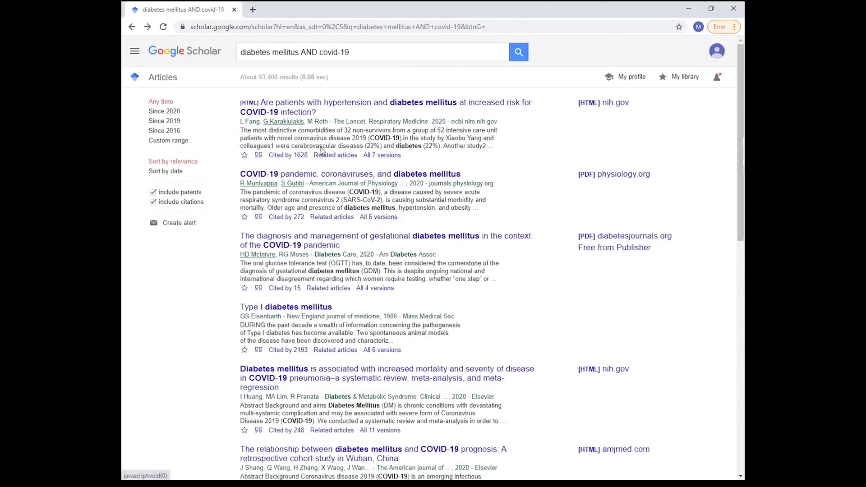
left_click(262, 219)
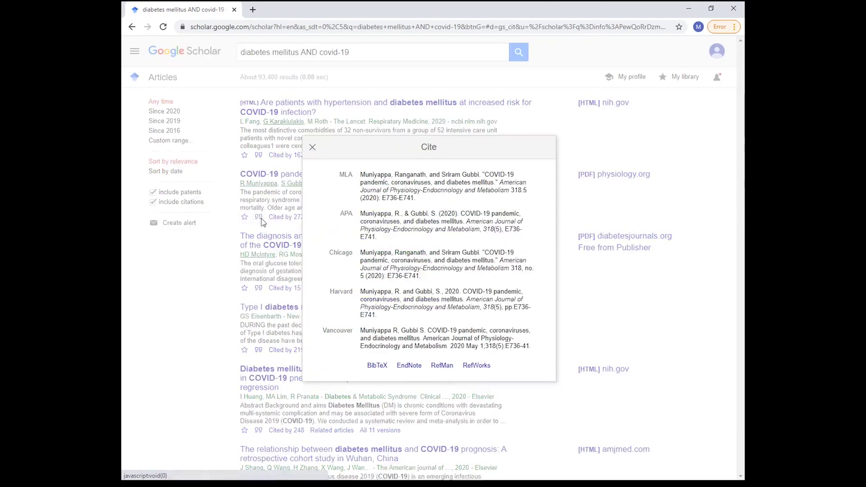
left_click(405, 367)
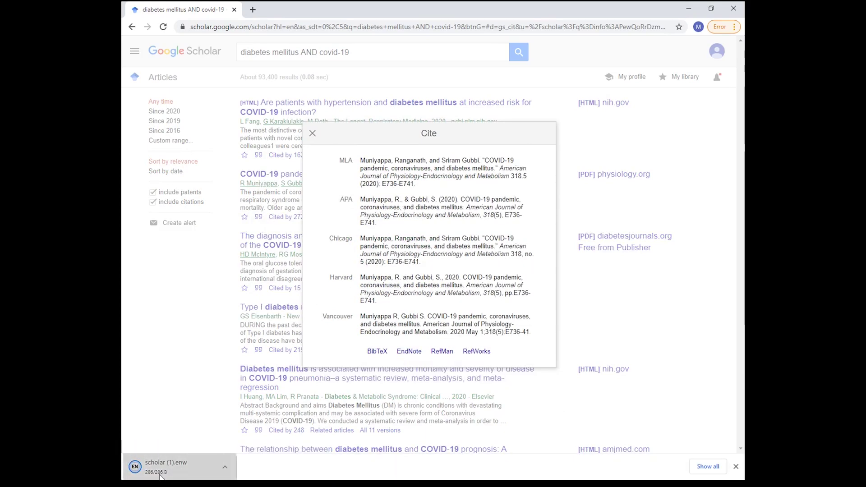
left_click(179, 463)
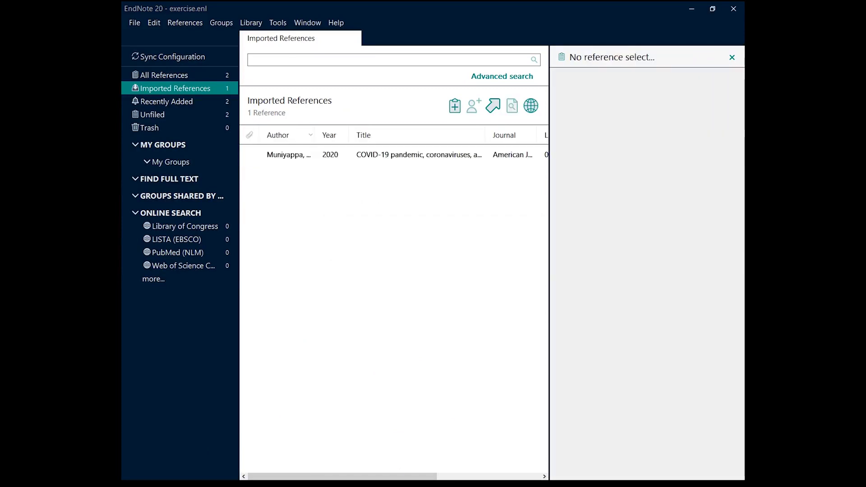
Import the EndNote citation of "Type I diabetes mellitus" from Google Scholar in Chrome, and display all references of the EndNote library
key("alt+Tab")
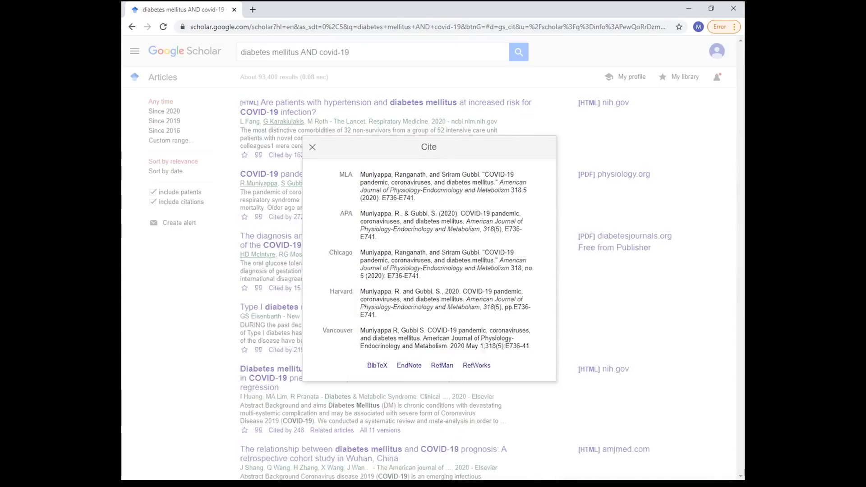
left_click(312, 147)
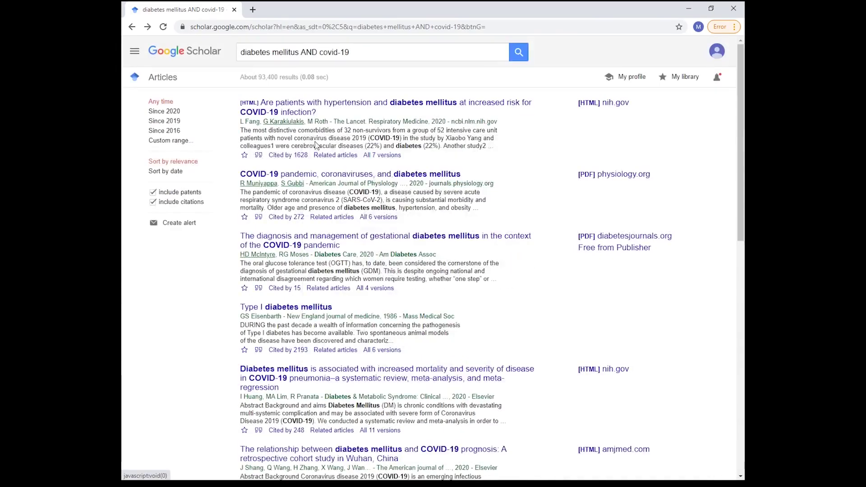
left_click(258, 351)
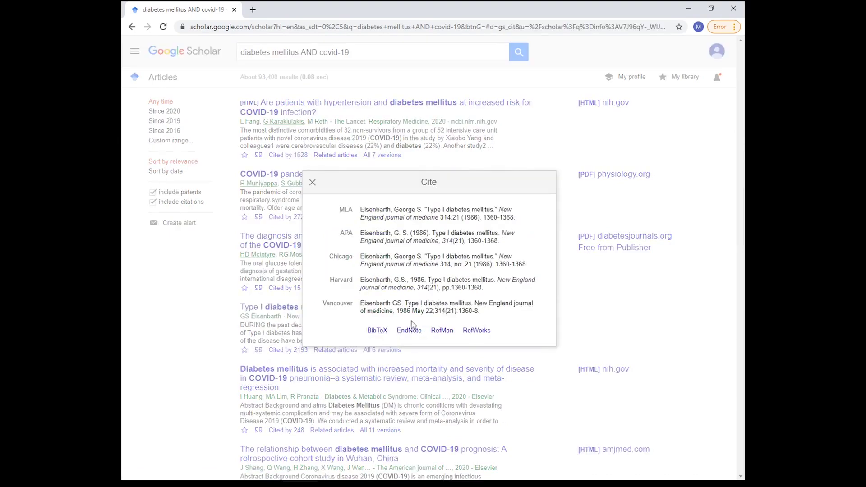
left_click(409, 332)
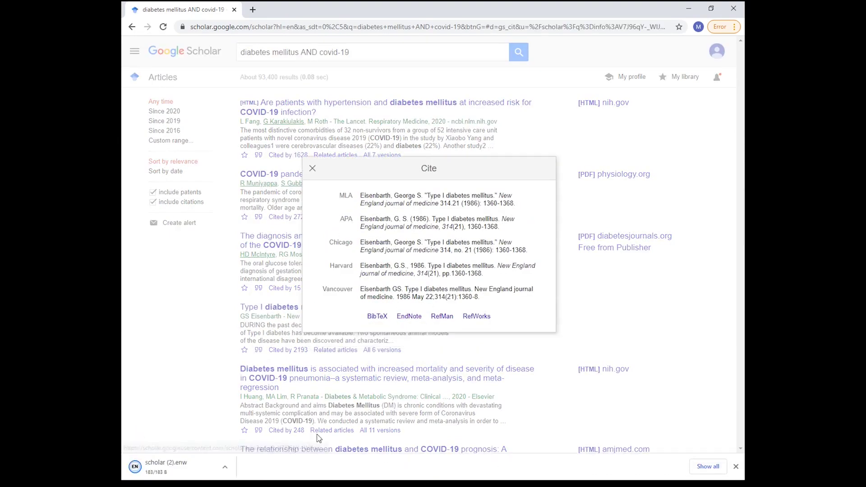
left_click(157, 464)
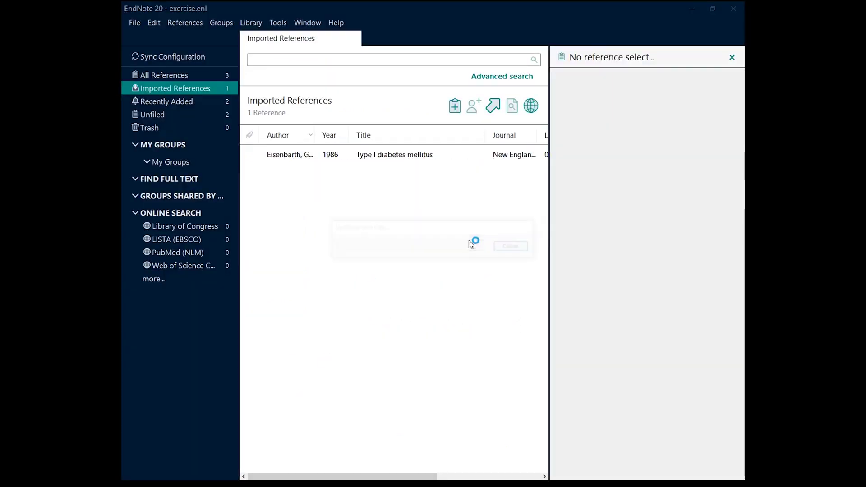
left_click(190, 81)
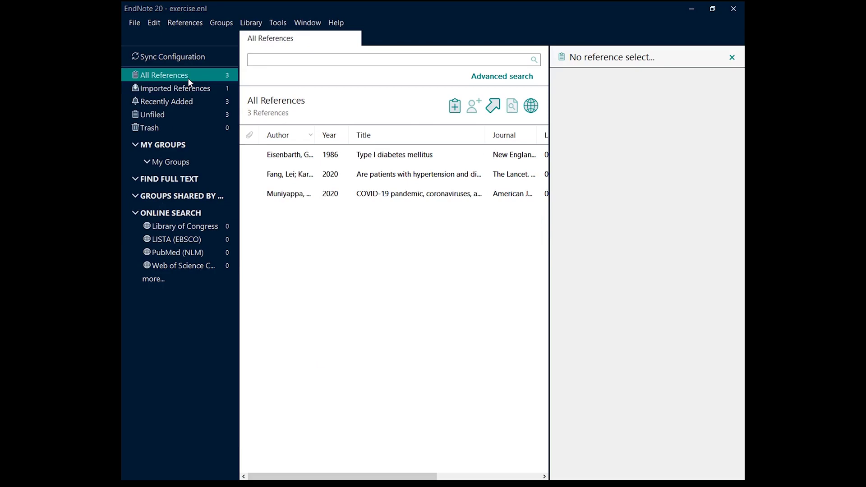
Switch back to Google Chrome and close the citation window of the "Type I diabetes mellitus" article
key("alt+Tab")
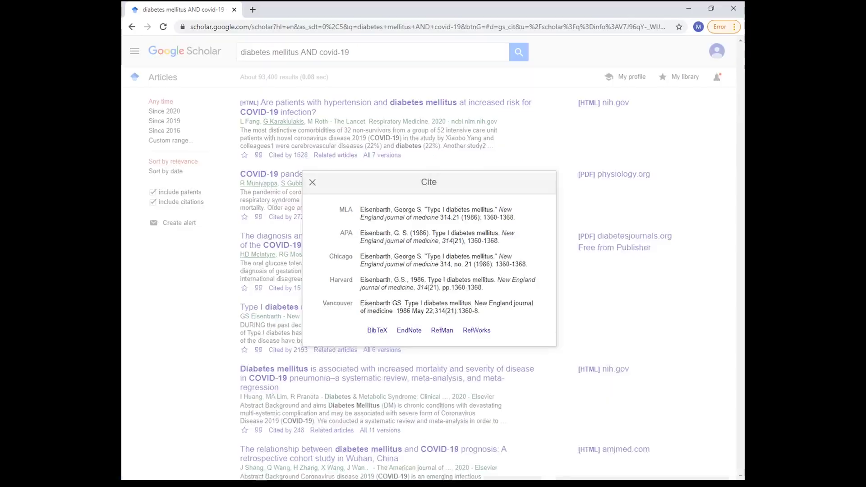
left_click(312, 182)
Try to open pubmed.com in a new browser tab
left_click(252, 10)
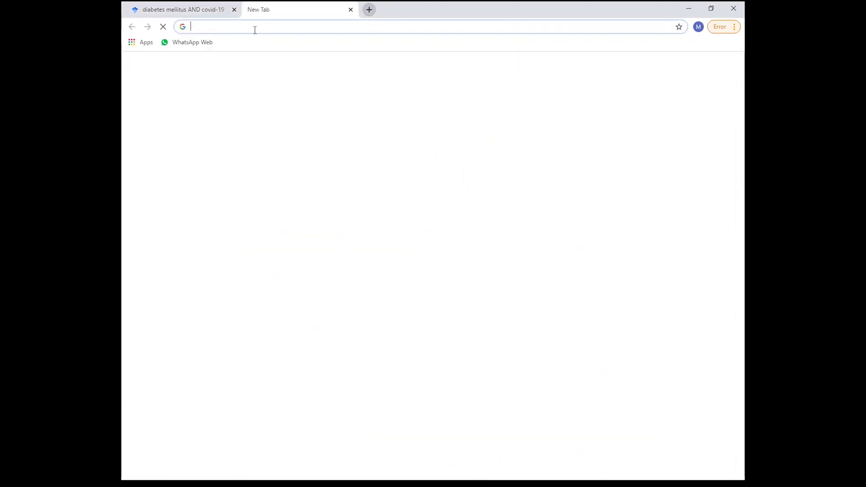
left_click(276, 28)
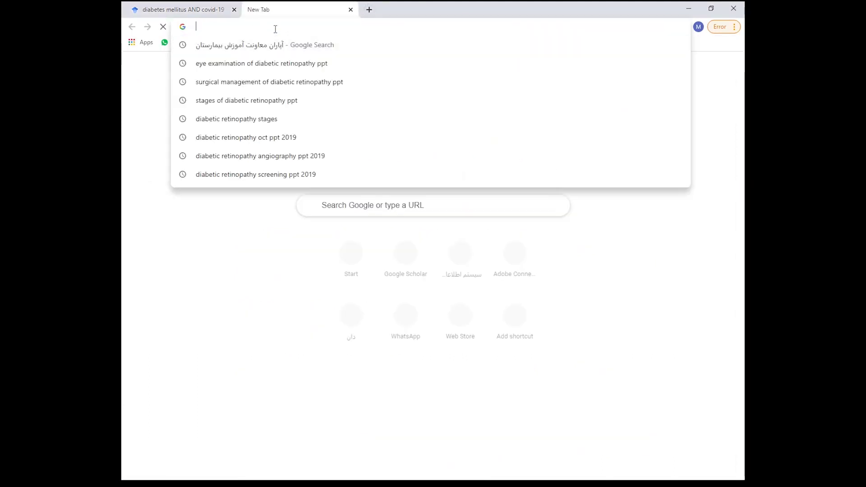
type("pu")
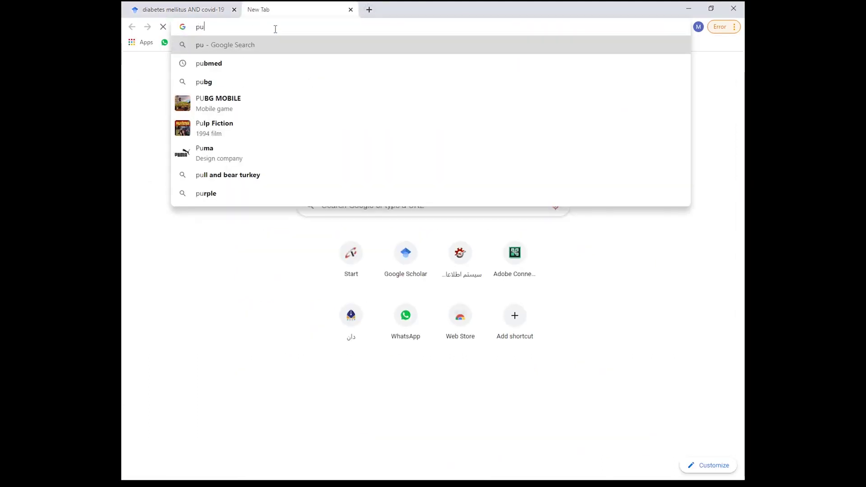
type("bmed")
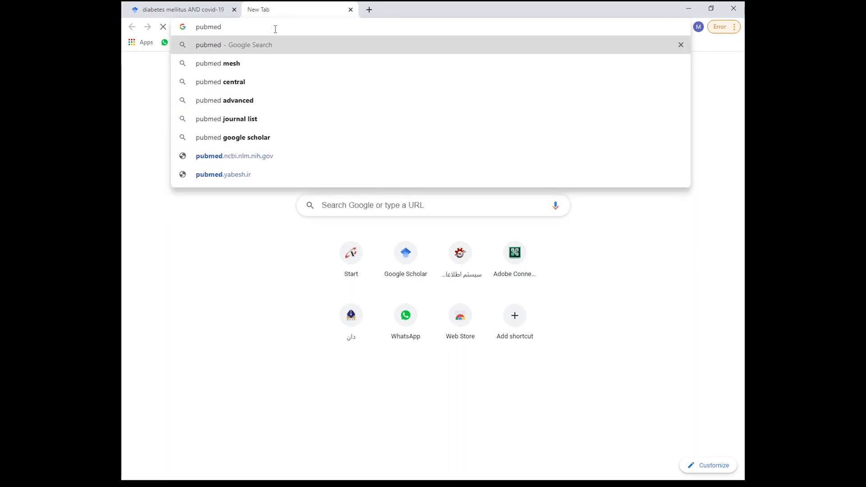
type(".com")
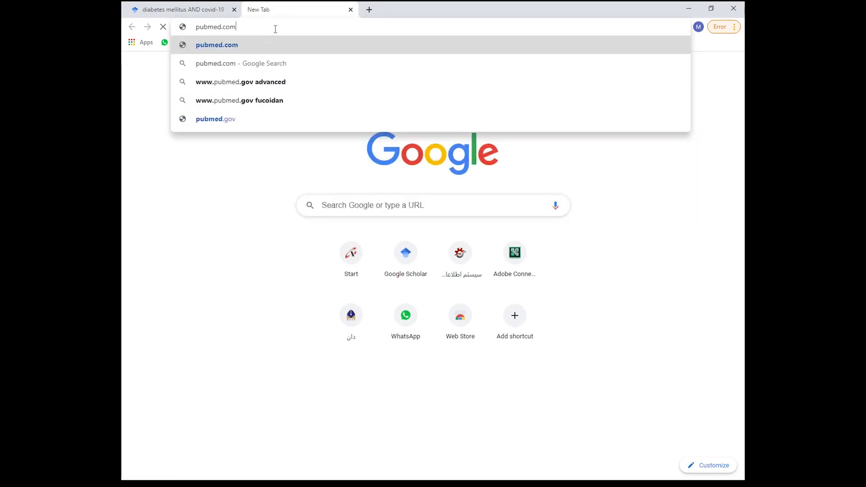
key("Return")
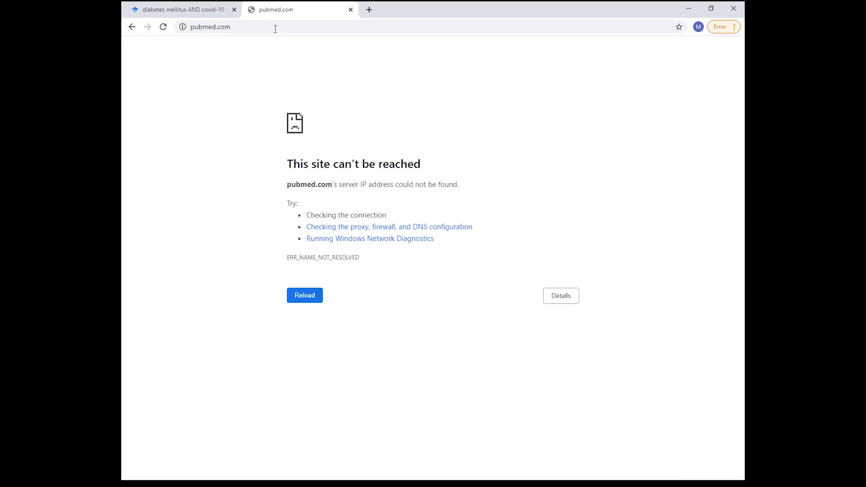
Search Google for "سایت pubmed" in another new tab and open the PubMed website from the results
left_click(369, 10)
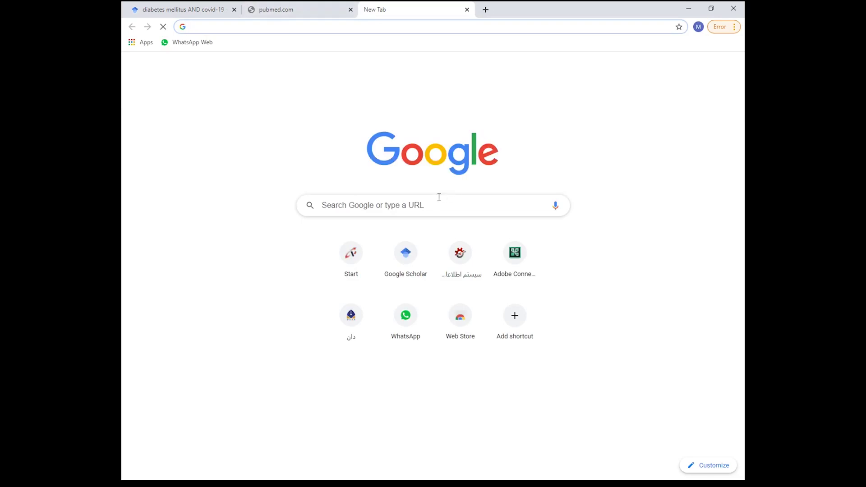
left_click(439, 197)
type("سایت")
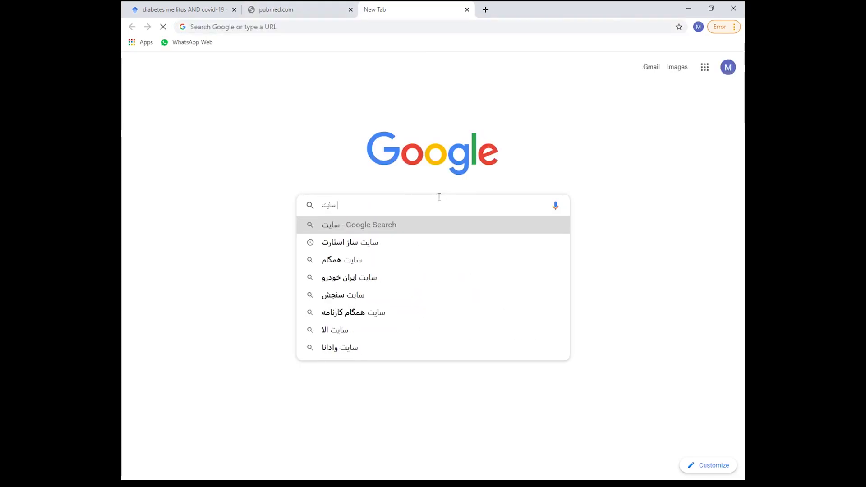
type(" pubmed")
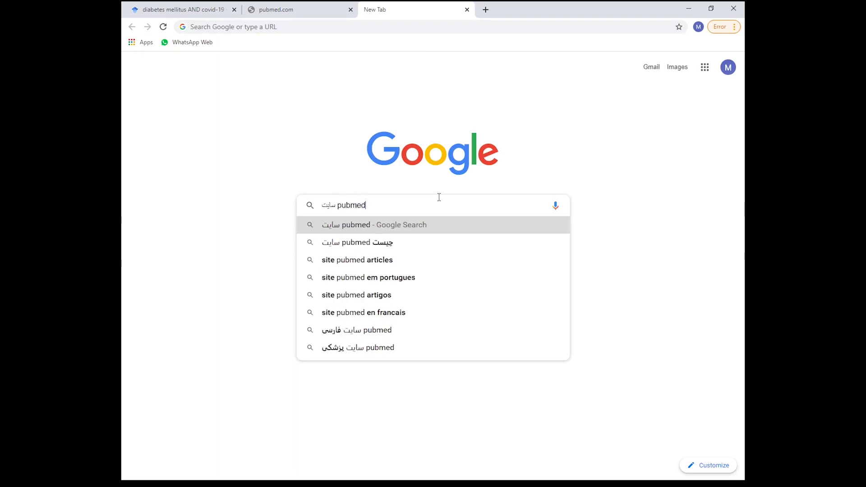
key("Return")
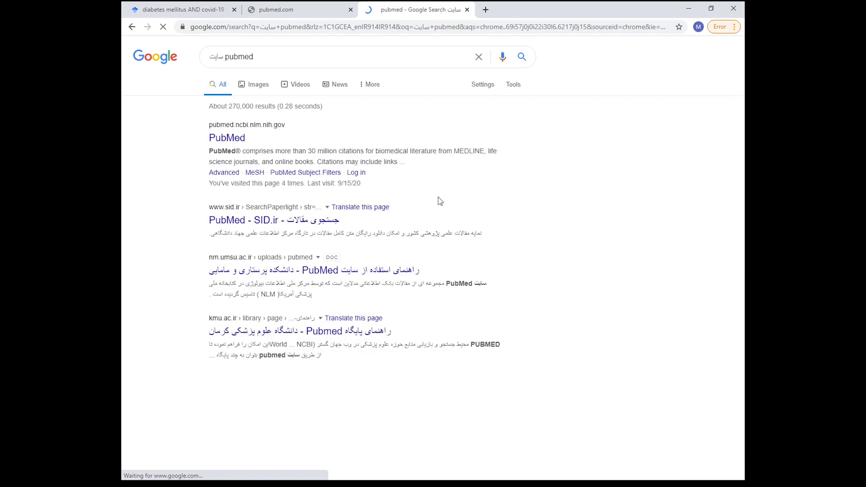
left_click(232, 140)
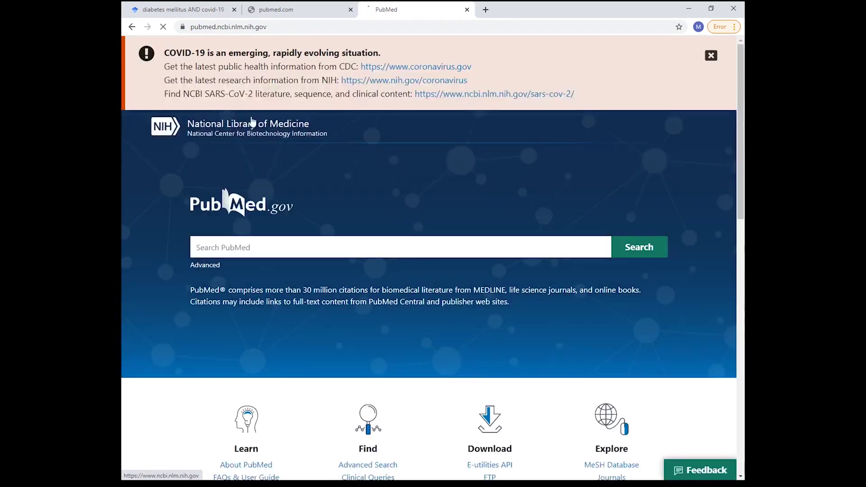
Search PubMed for "diabetes mellitus and covid-19" and dismiss the SARS-CoV-2 articles notice above the results
type("diabete")
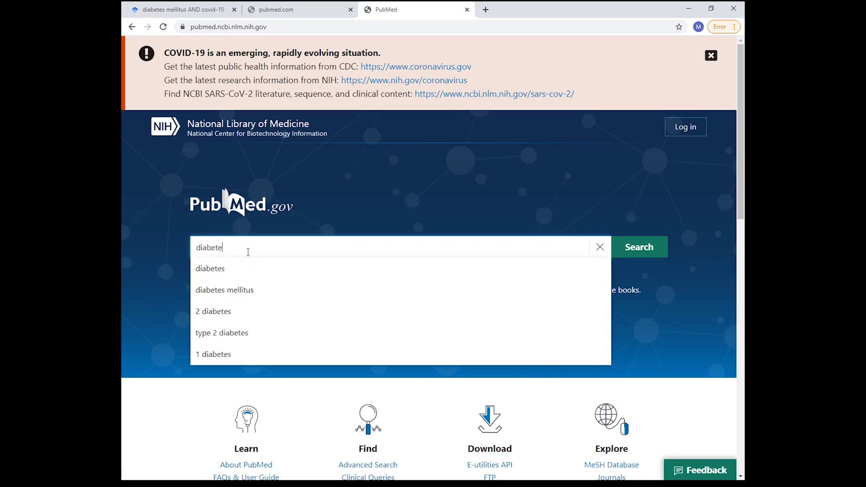
type("s mellitus")
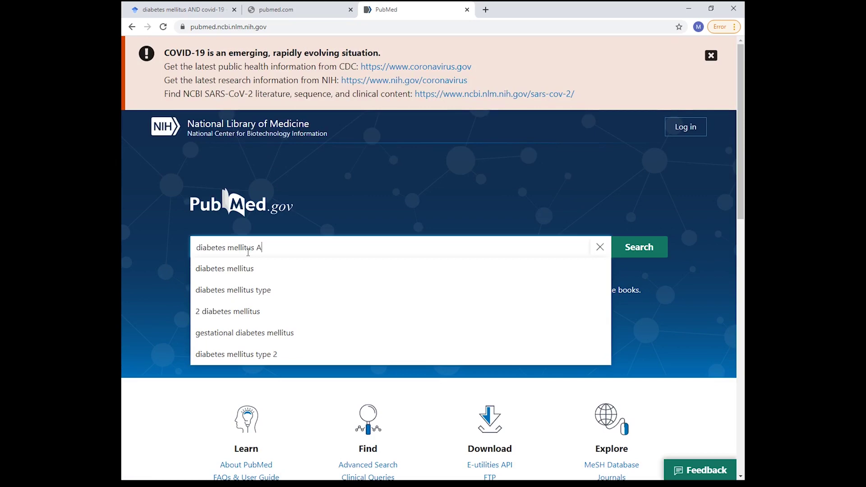
type("AND co")
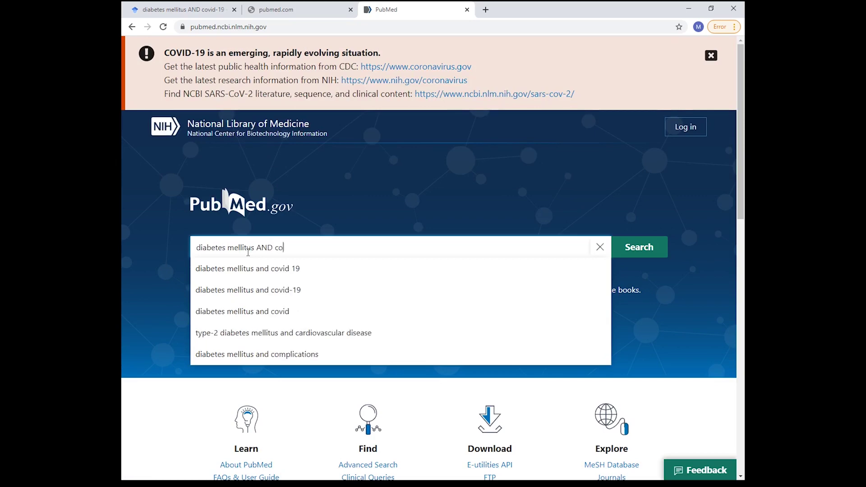
type("vo")
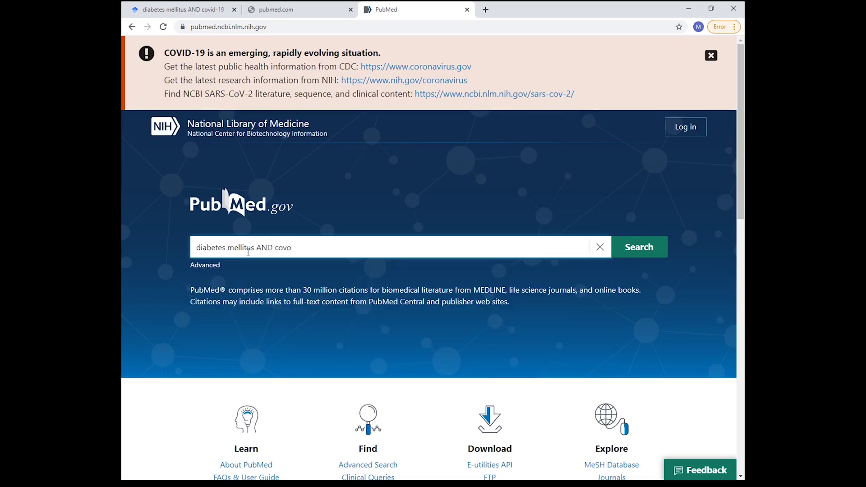
key("BackSpace")
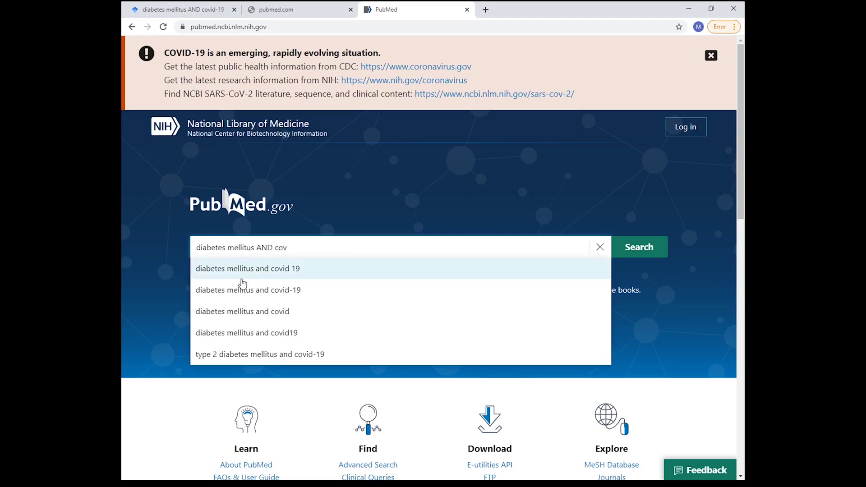
left_click(242, 290)
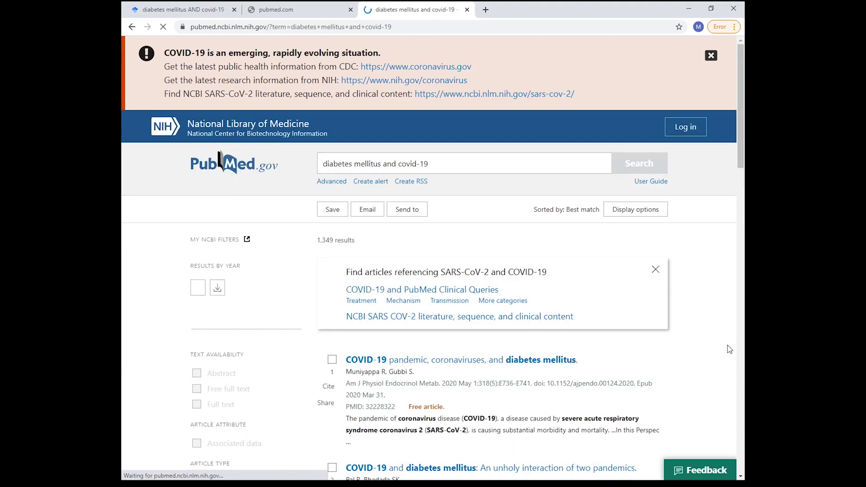
left_click(655, 270)
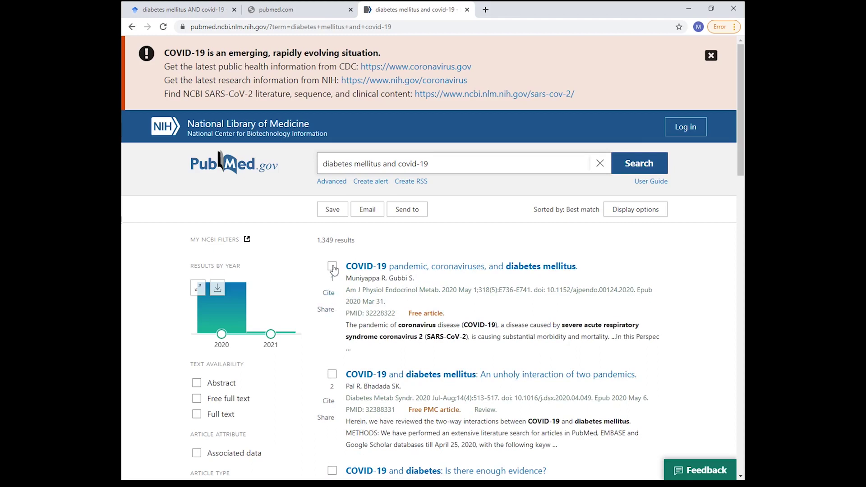
Download the .nbib citation of "COVID-19 pandemic, coronaviruses, and diabetes mellitus" and open it to import it into EndNote
left_click(328, 294)
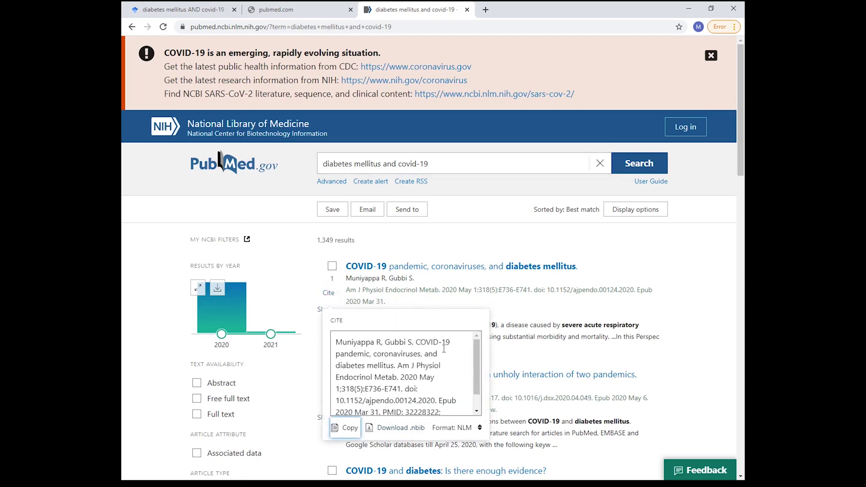
left_click(398, 428)
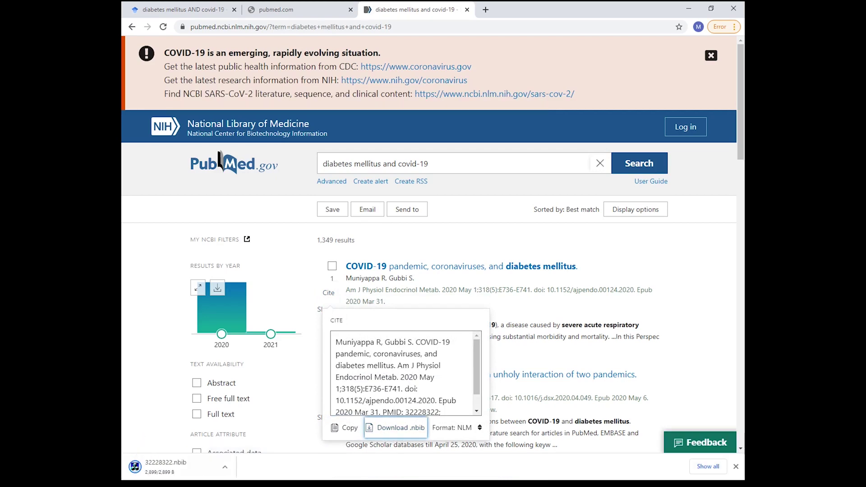
left_click(174, 467)
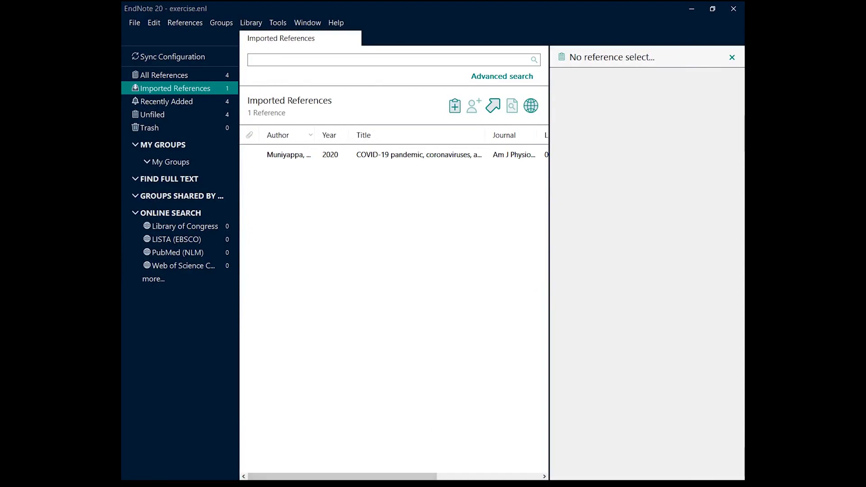
Switch back to Google Chrome, close the citation window and select the first six articles in the PubMed results
left_click(252, 485)
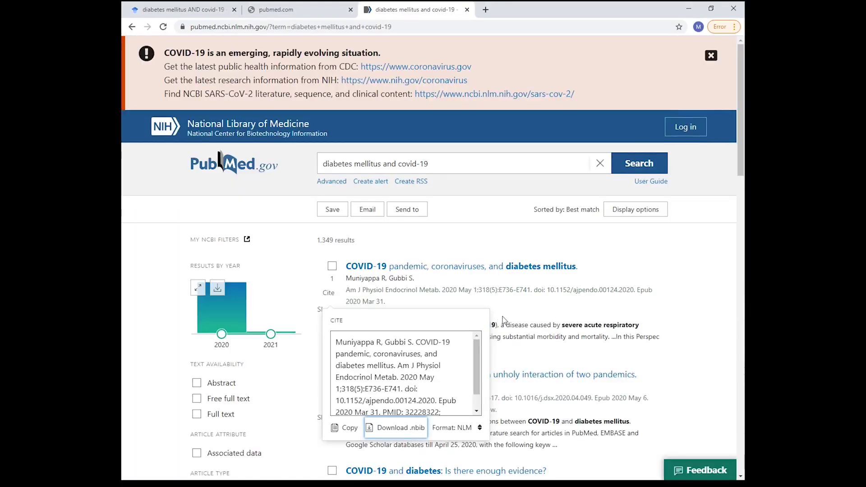
left_click(308, 290)
left_click(332, 267)
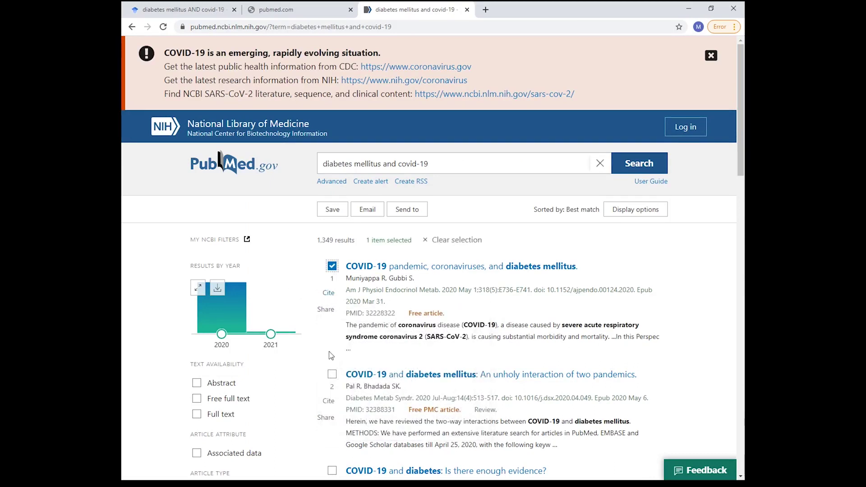
left_click(332, 376)
left_click(332, 470)
scroll(310, 332, "down", 3)
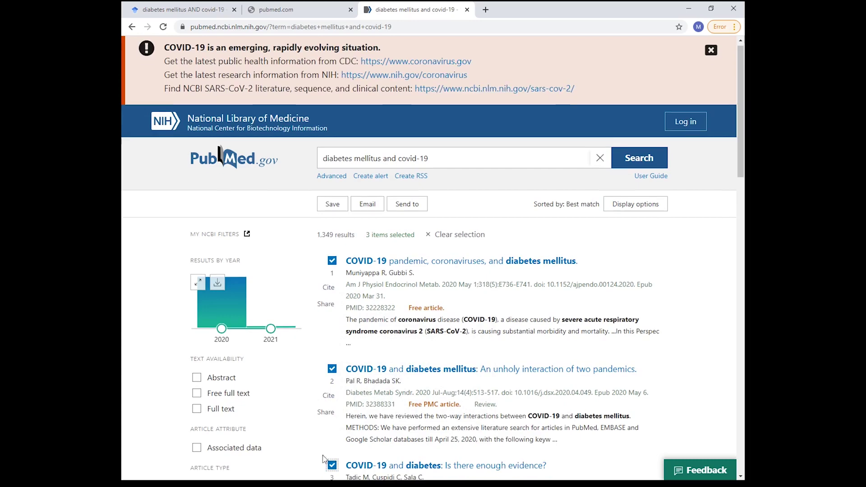
scroll(310, 332, "down", 3)
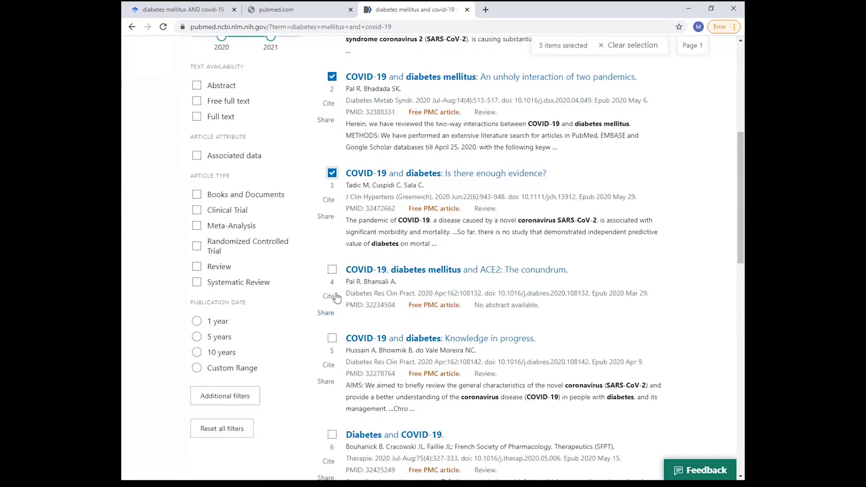
left_click(332, 269)
left_click(333, 339)
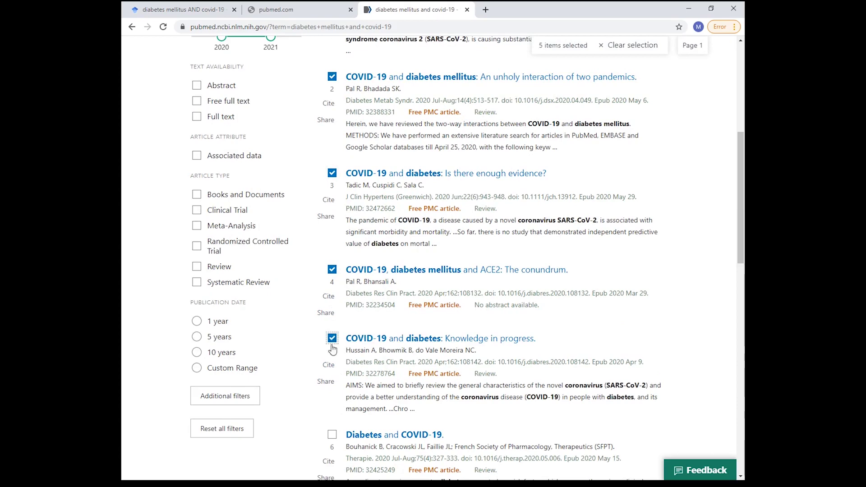
left_click(333, 435)
Export the six selected articles to a citation manager file, import it into EndNote and display all references
scroll(285, 301, "up", 6)
left_click(416, 212)
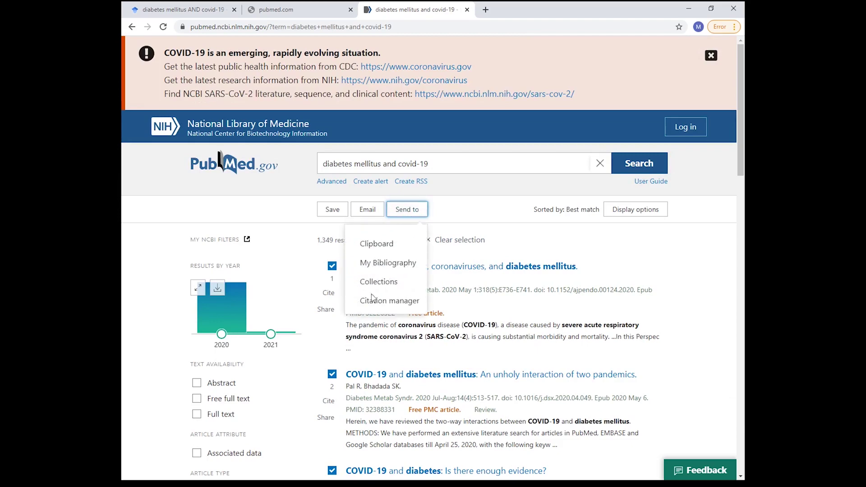
left_click(375, 302)
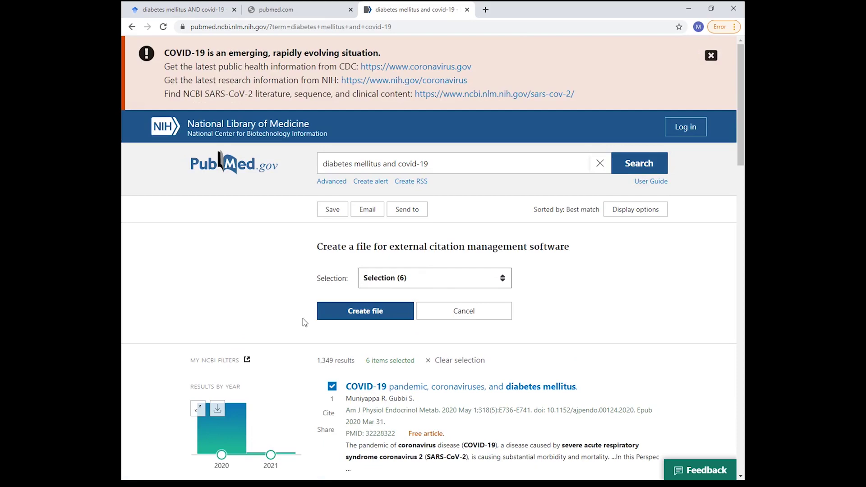
scroll(251, 324, "down", 4)
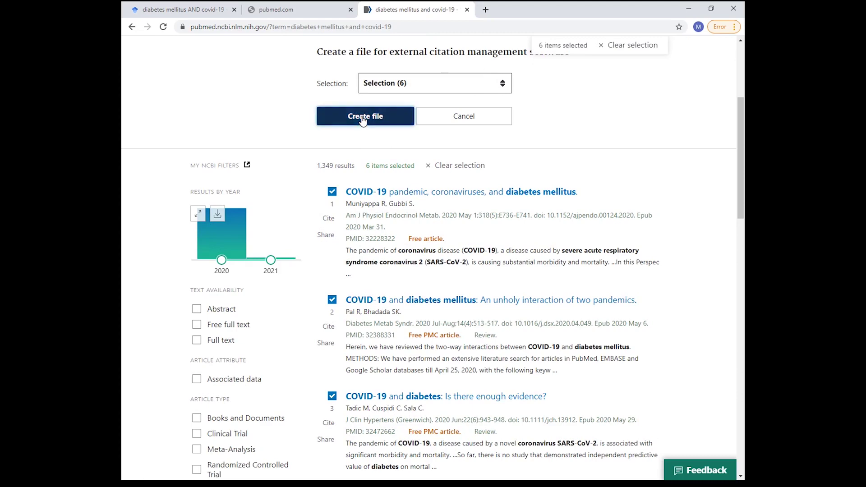
left_click(345, 118)
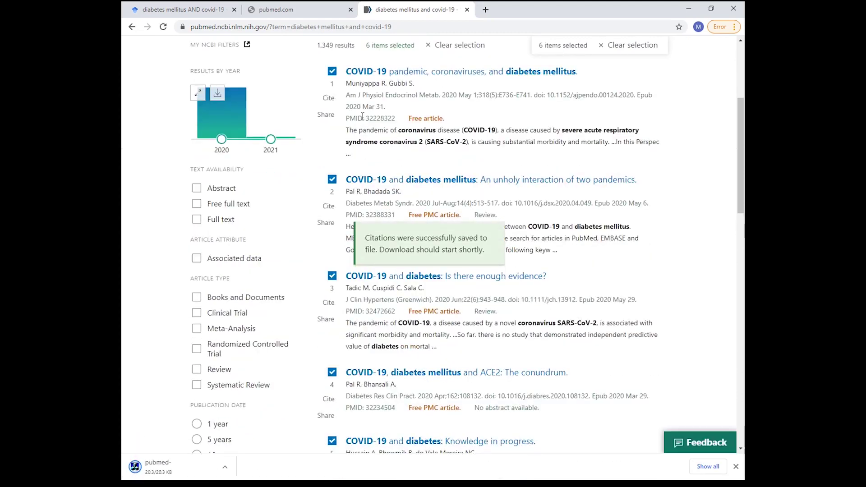
left_click(177, 467)
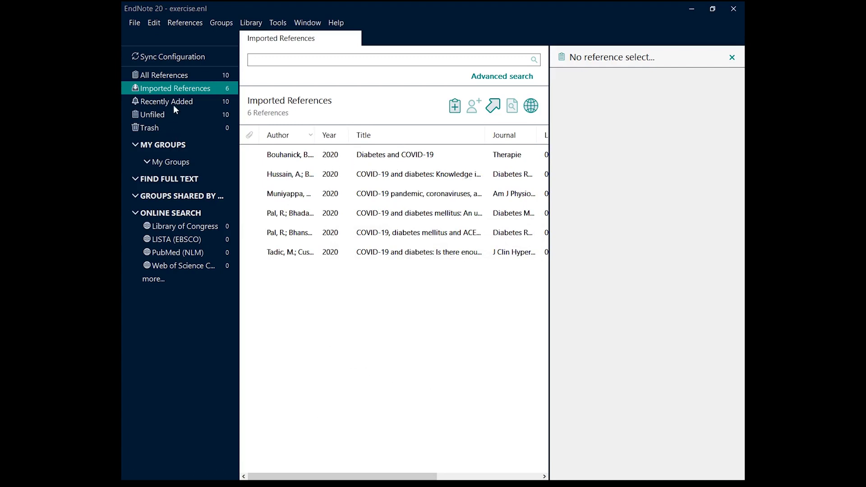
left_click(191, 78)
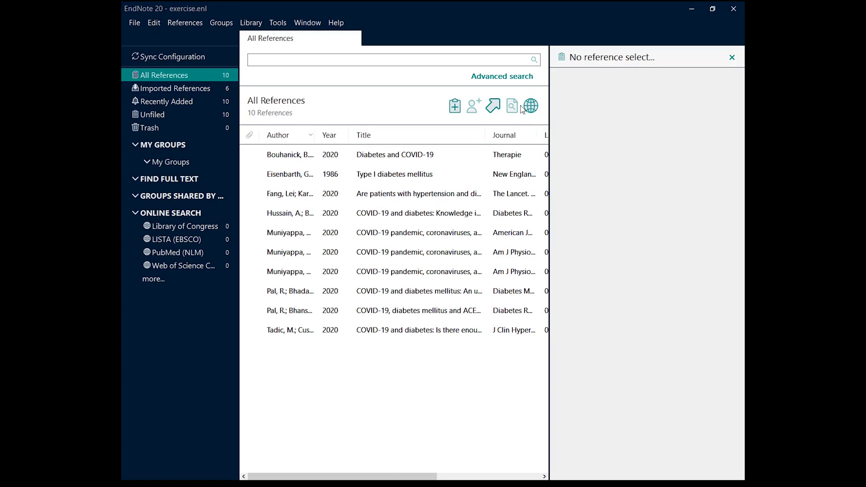
Switch back to Google Chrome, search Google for "sciencedirect" in a new tab and open the ScienceDirect website
mouse_move(301, 484)
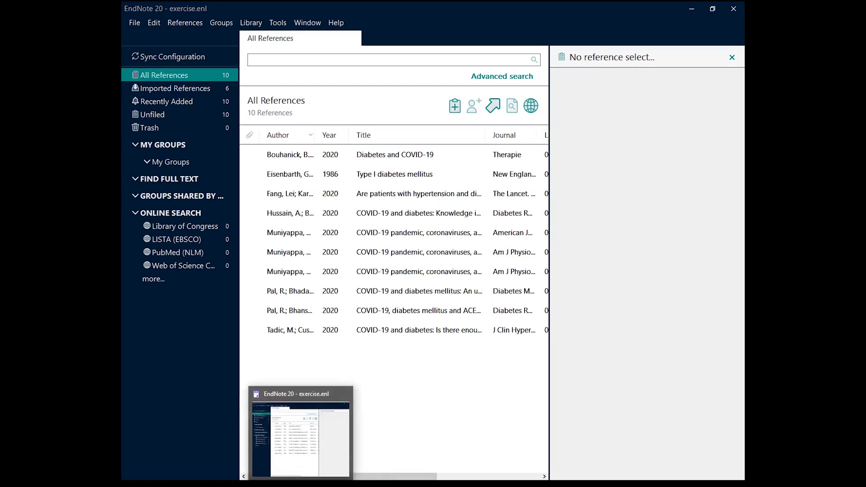
key("alt+Tab")
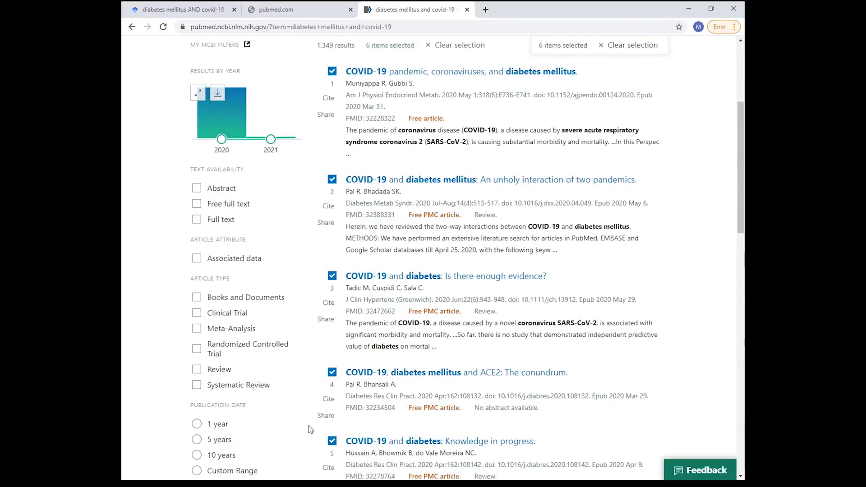
left_click(488, 9)
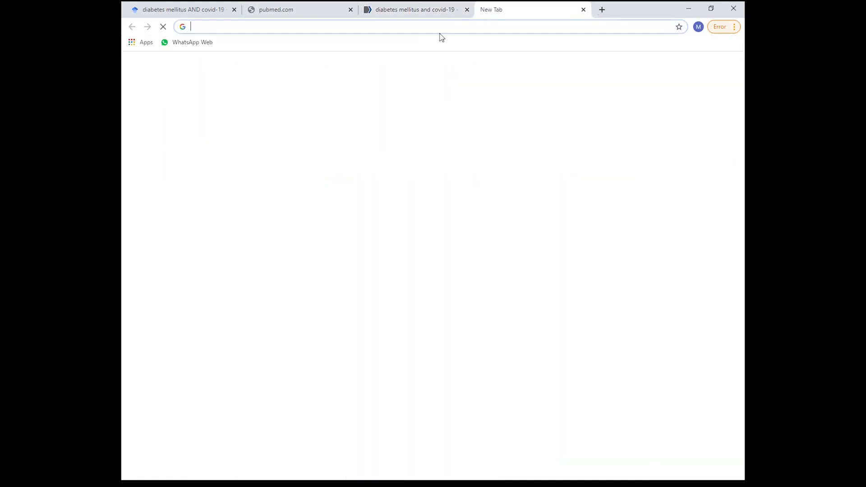
left_click(387, 27)
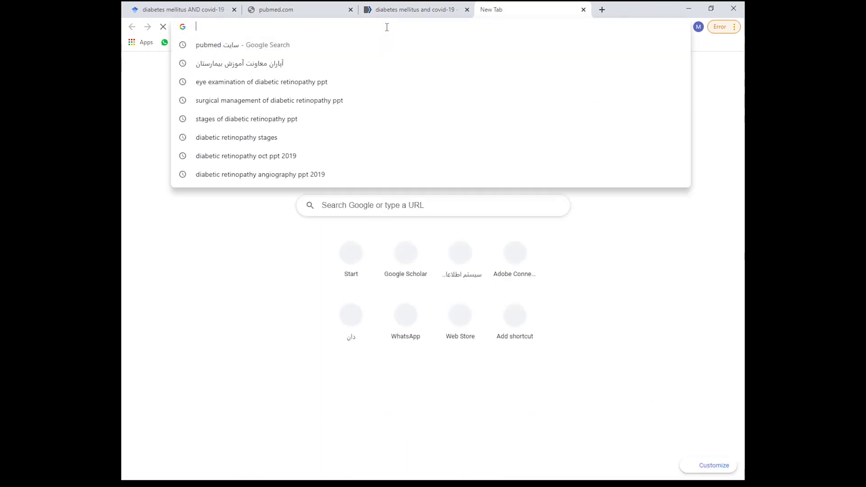
type("sc")
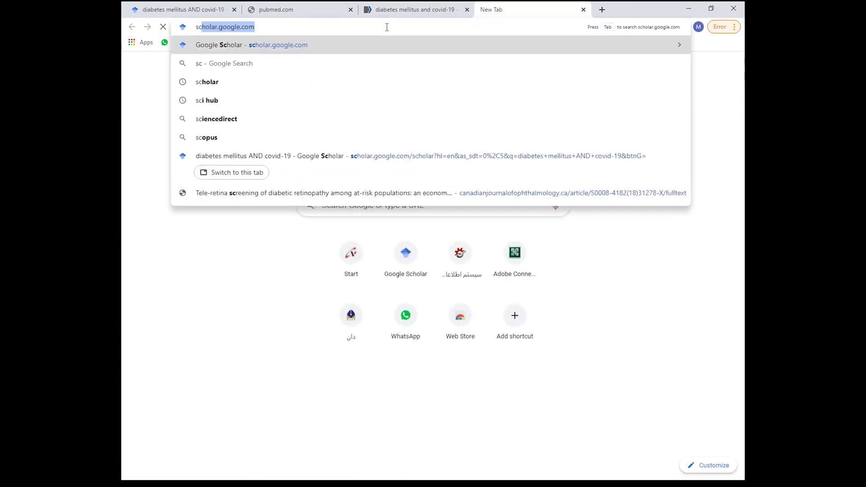
key("BackSpace")
type("ience")
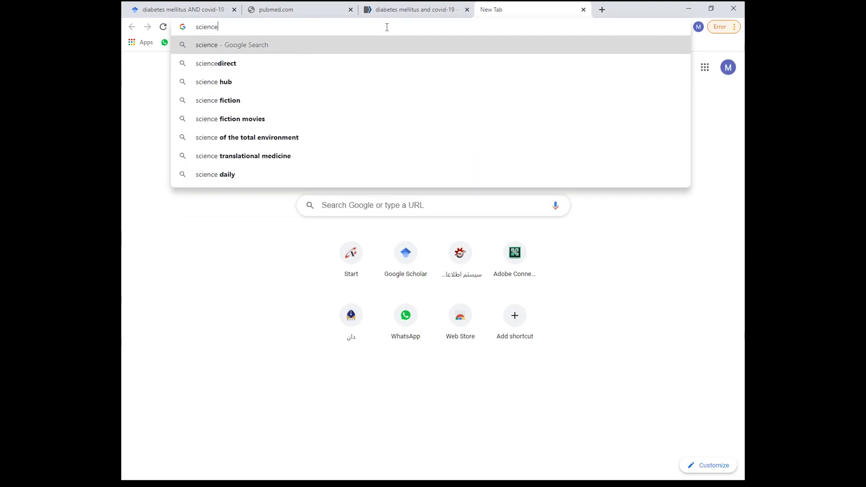
left_click(223, 68)
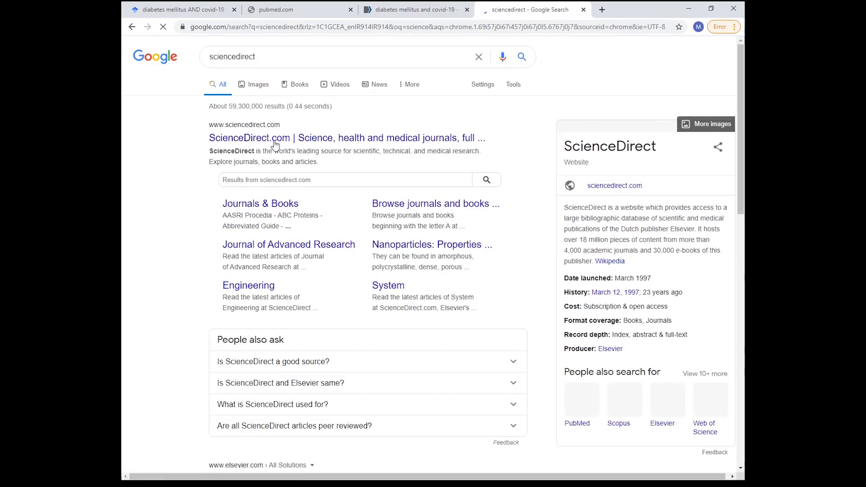
left_click(275, 141)
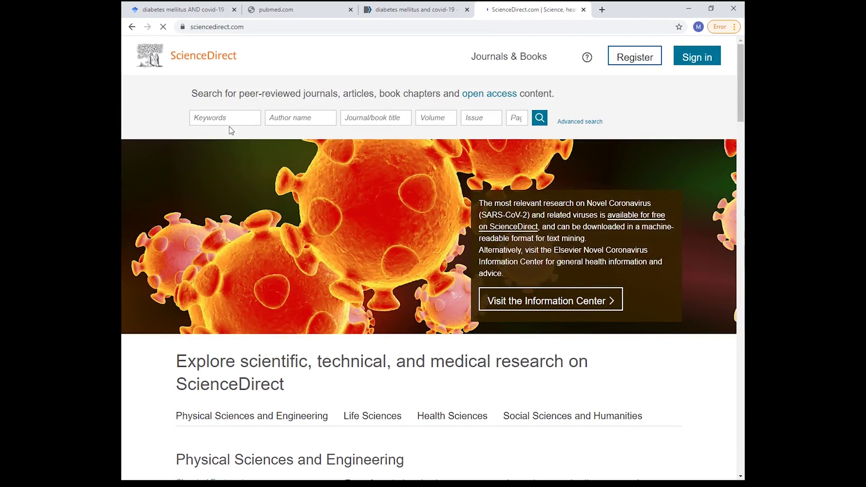
left_click(229, 118)
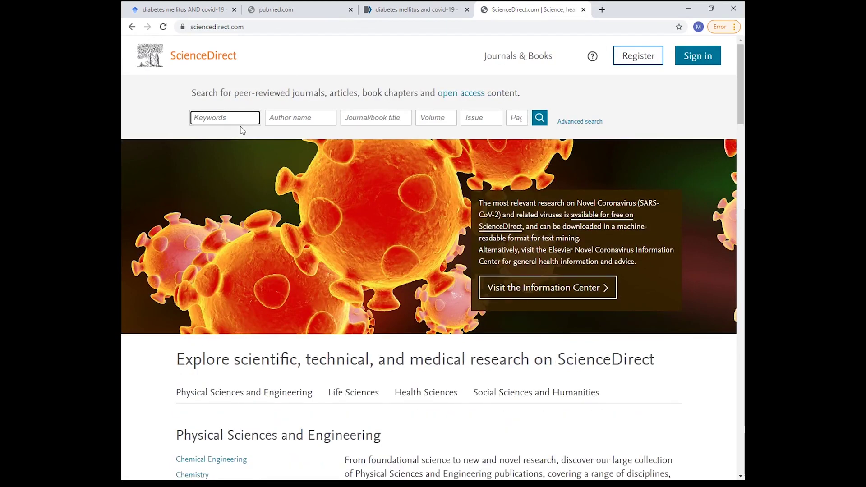
type("diabetes")
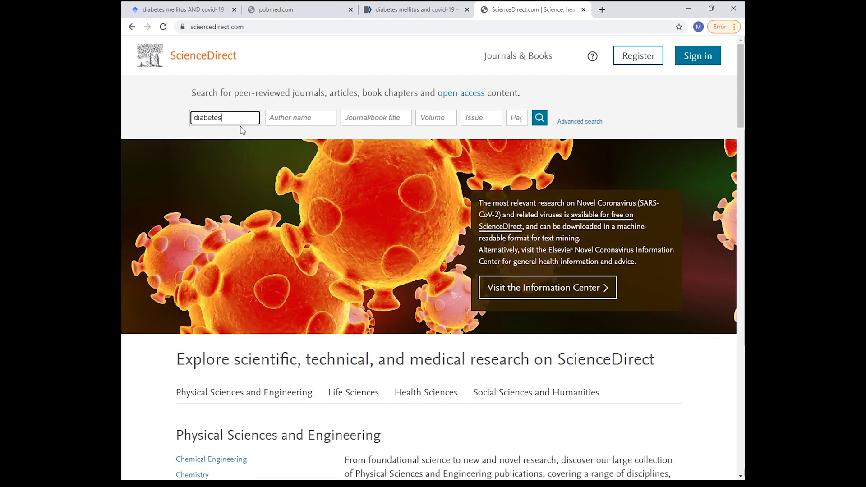
type("me")
Run a ScienceDirect advanced search for articles with the terms "diabetes mellitus AND covid-19"
left_click(576, 123)
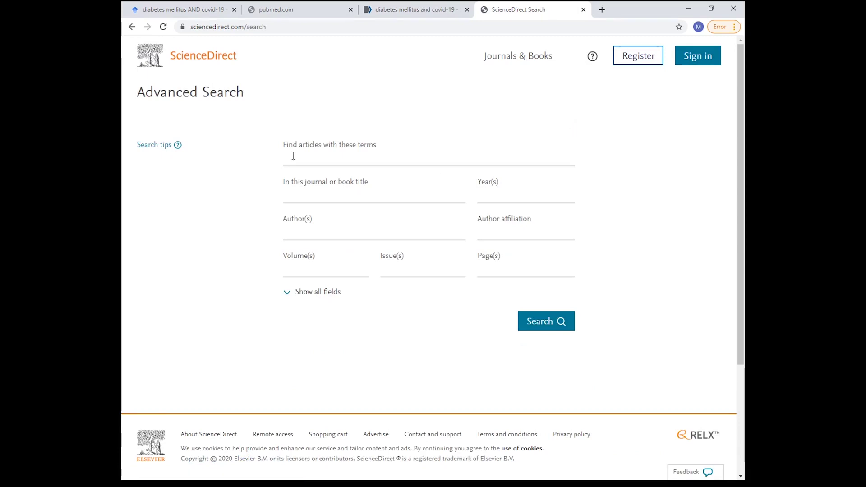
left_click(294, 155)
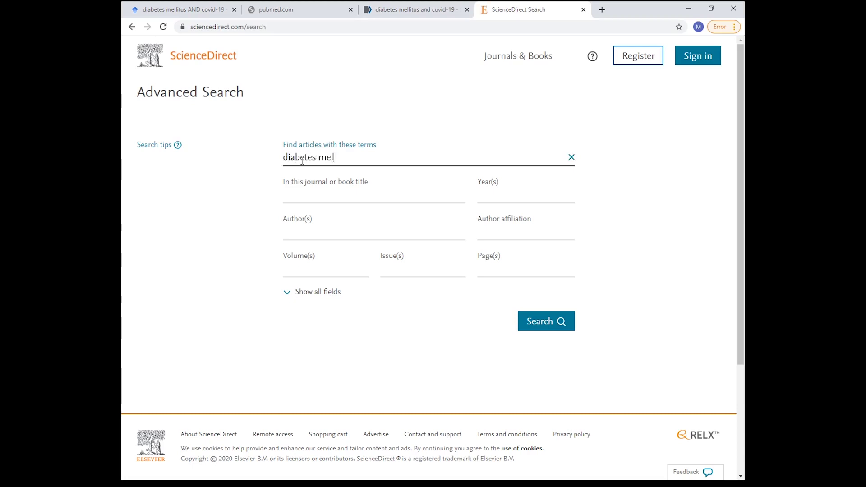
type("us AND covid-19")
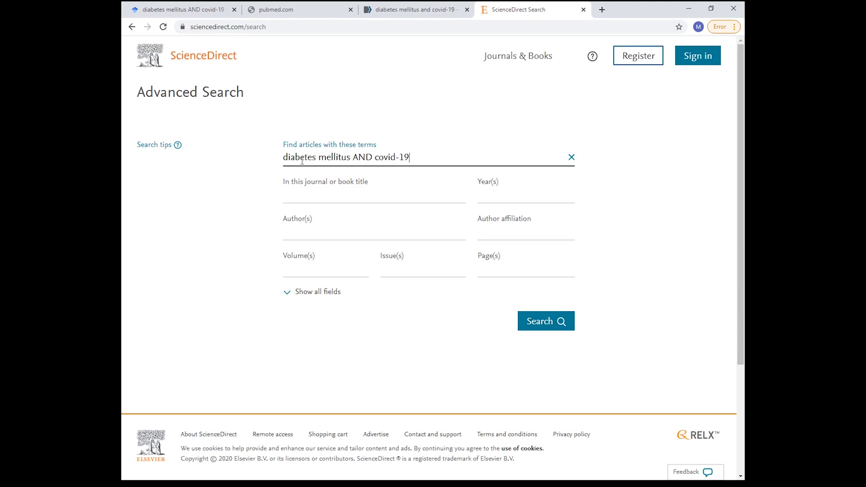
left_click(546, 328)
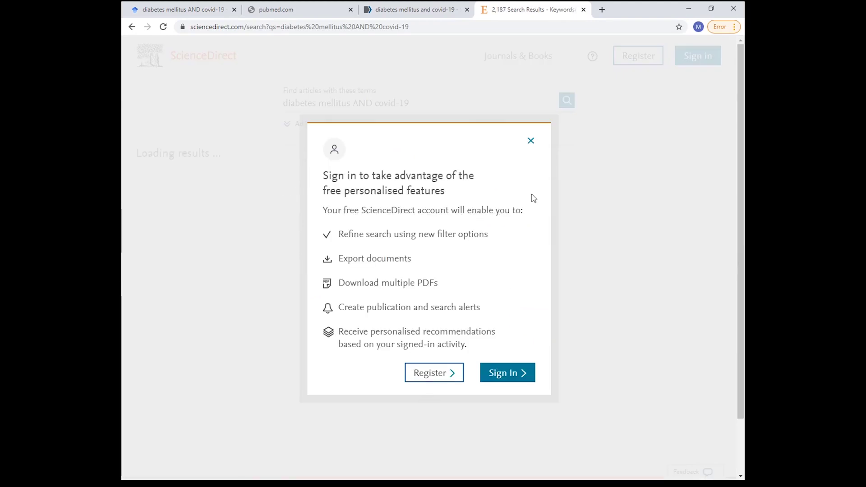
Dismiss the sign-in prompt, look through the results and open the first article, "COVID-19 and diabetes mellitus: An unholy interaction of two pandemics"
left_click(531, 142)
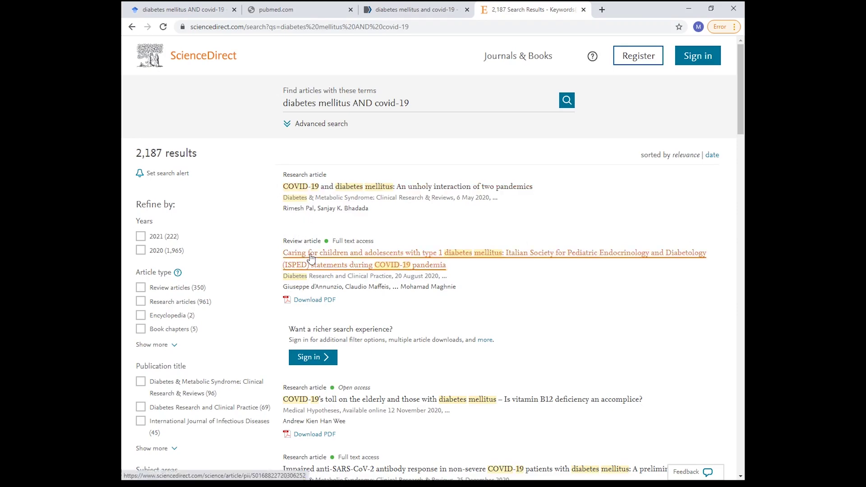
scroll(311, 258, "down", 8)
scroll(311, 258, "down", 5)
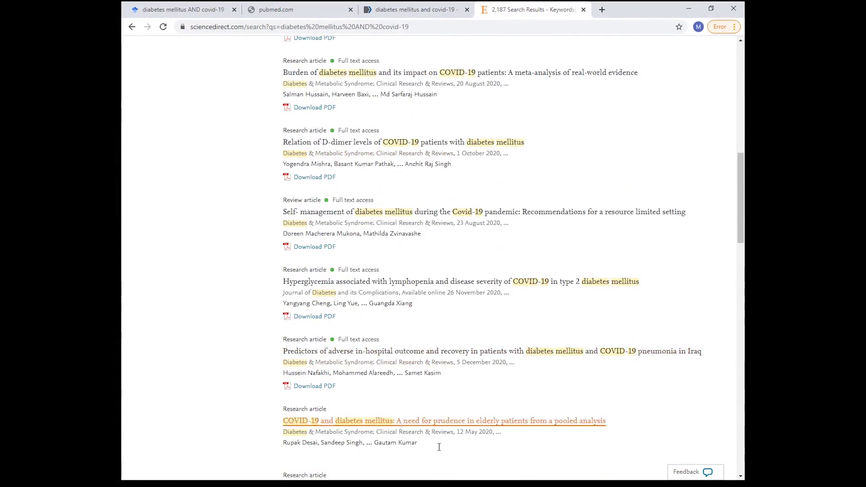
scroll(336, 444, "down", 7)
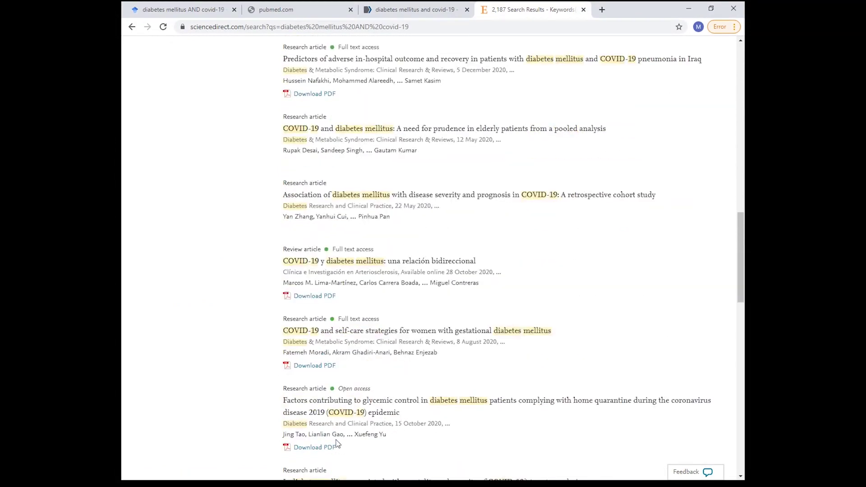
scroll(334, 442, "down", 13)
scroll(332, 424, "up", 18)
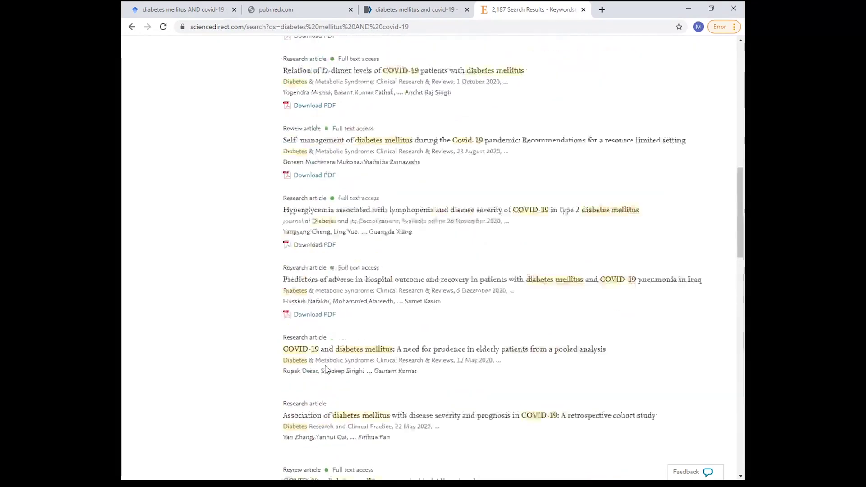
scroll(327, 369, "up", 15)
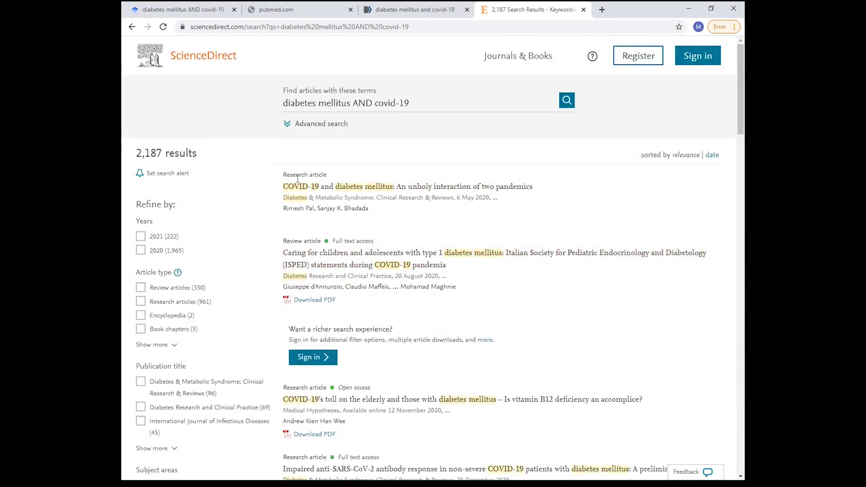
left_click(314, 189)
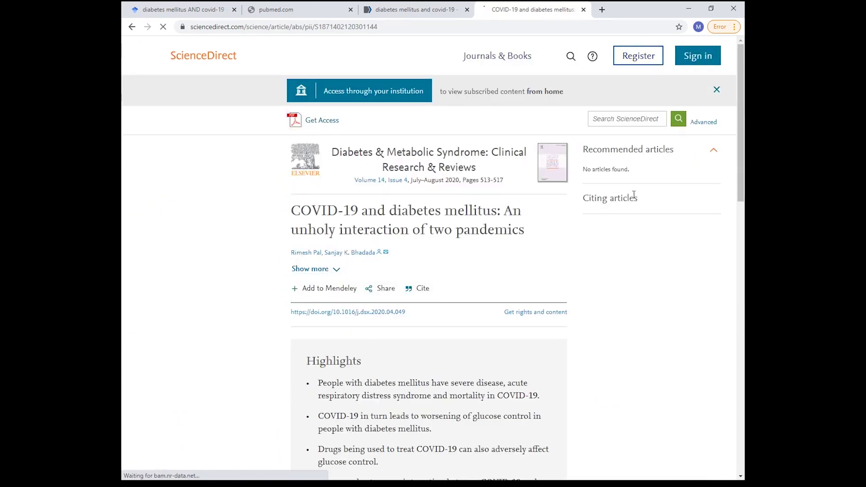
Review the article page, export its citation to RIS and import the downloaded file into EndNote
scroll(649, 212, "down", 6)
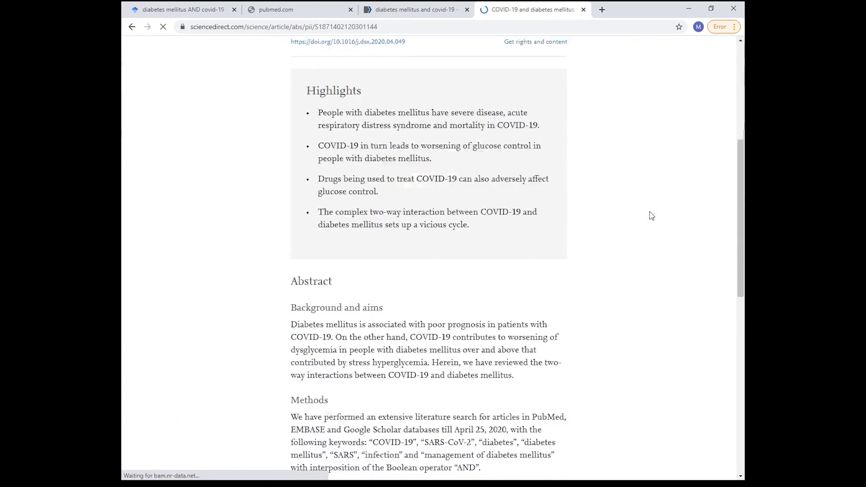
scroll(649, 212, "down", 8)
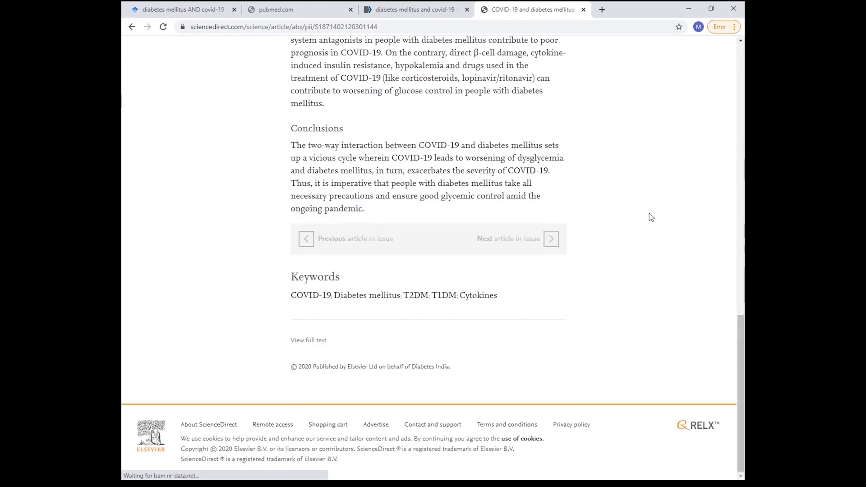
scroll(490, 253, "up", 15)
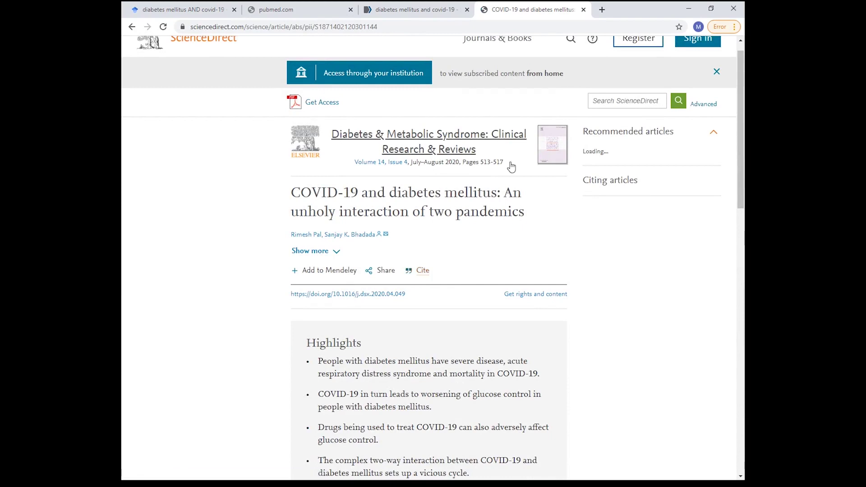
left_click(422, 273)
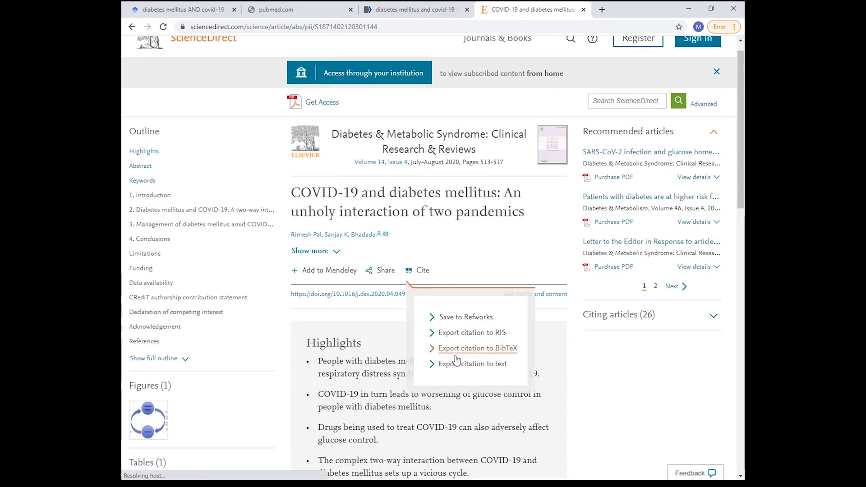
left_click(447, 323)
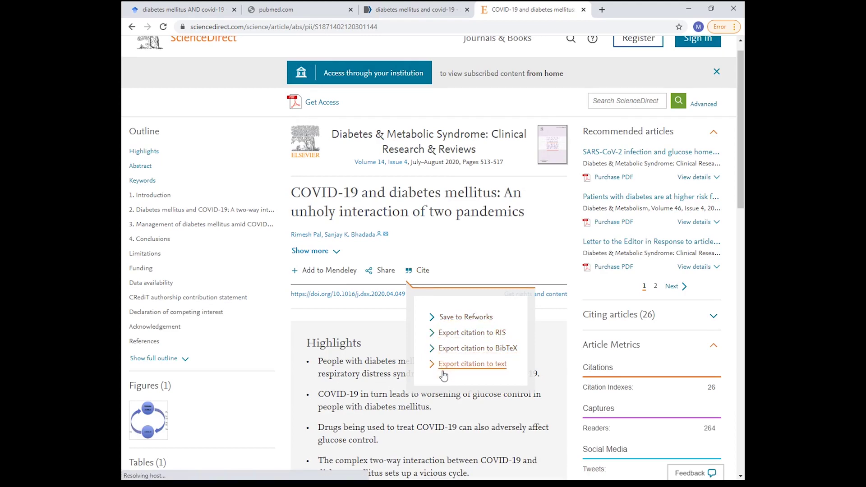
left_click(475, 336)
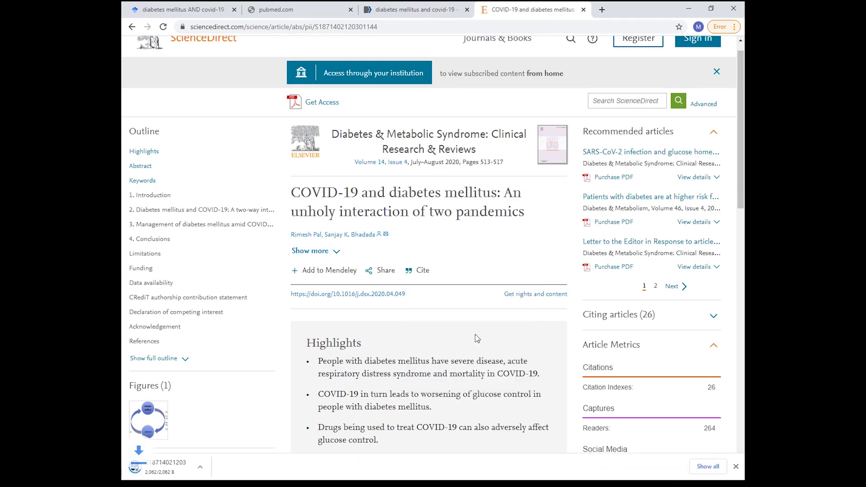
left_click(168, 467)
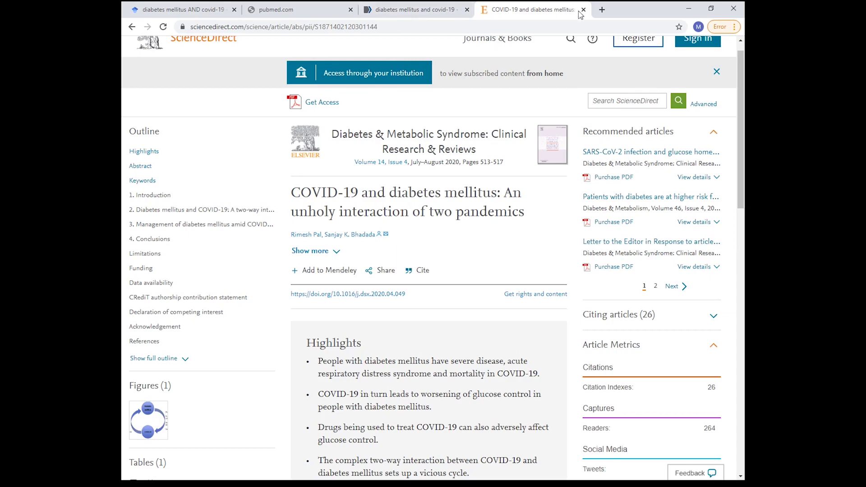
Go back to the ScienceDirect search results in Google Chrome and close their browser tab
left_click(434, 16)
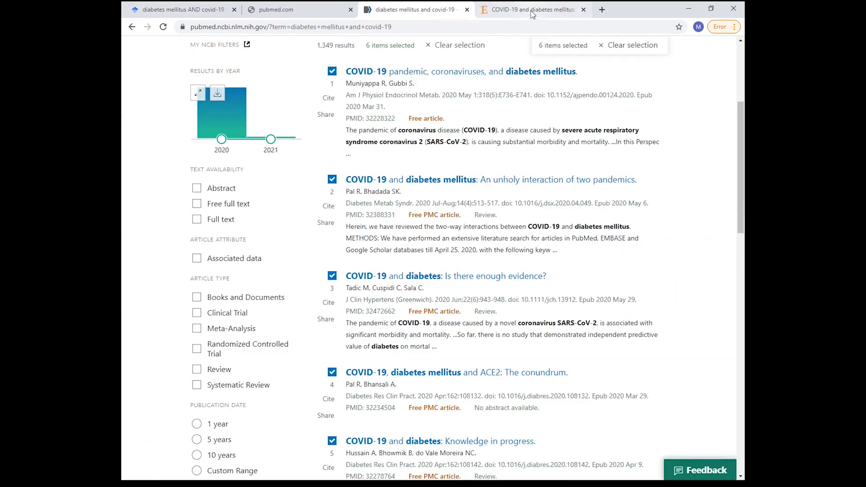
left_click(535, 13)
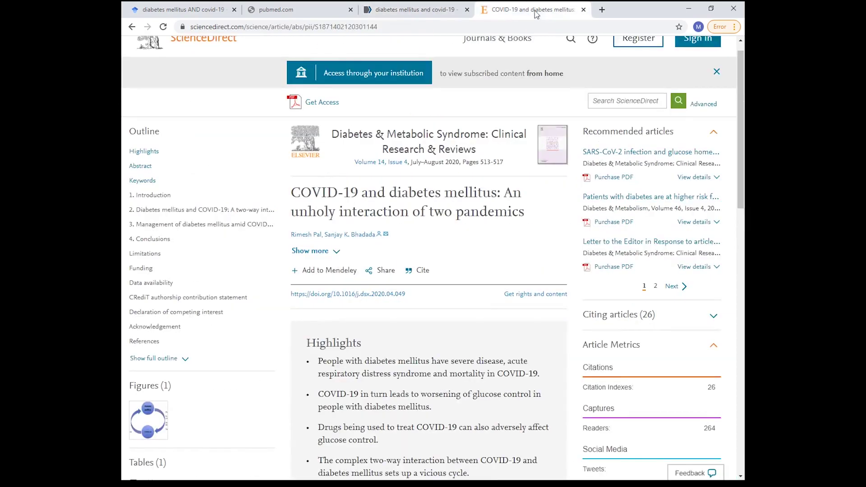
left_click(130, 25)
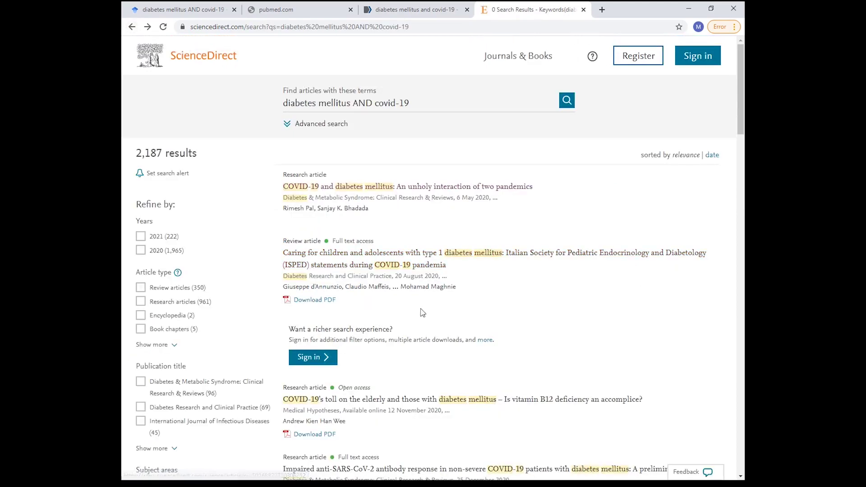
left_click(583, 9)
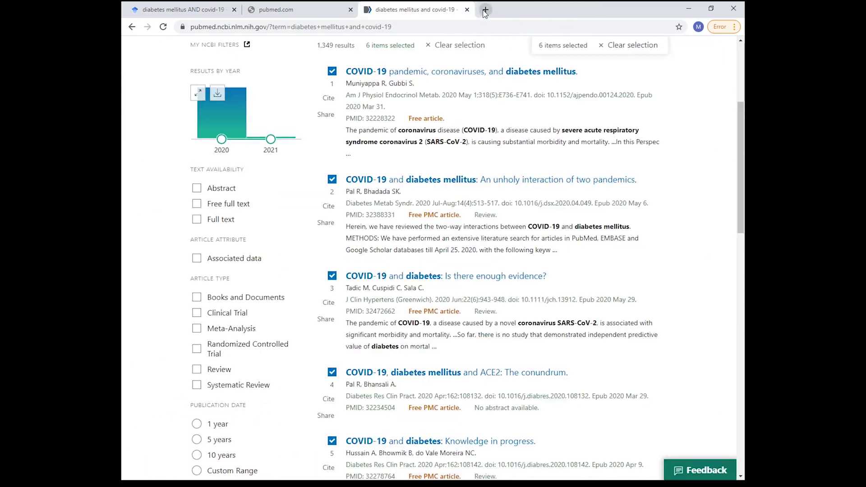
left_click(486, 10)
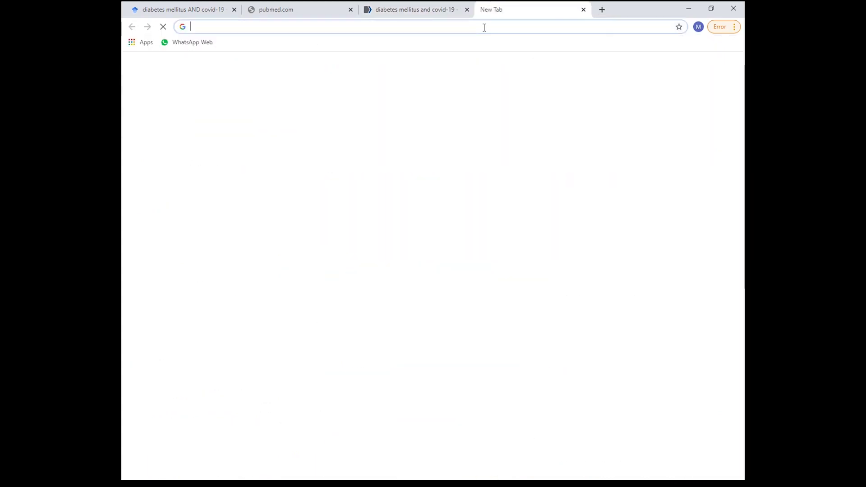
left_click(583, 9)
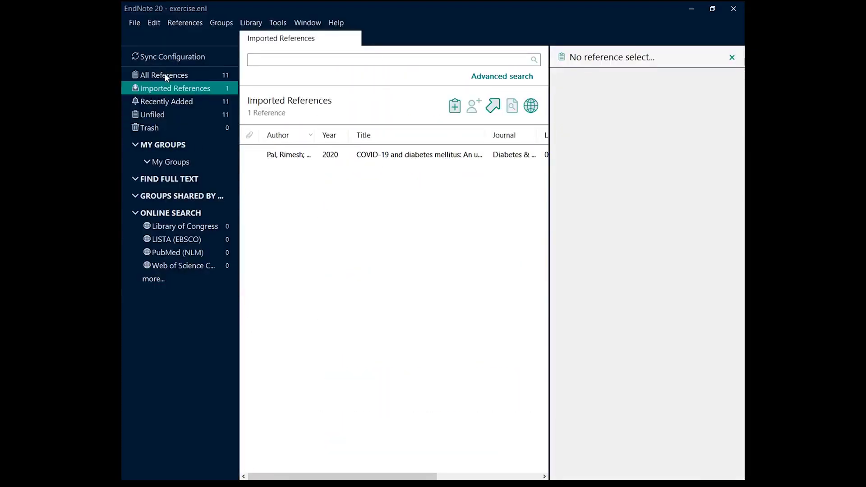
Switch to EndNote, display all references and run Find Full Text on every one of them
left_click(165, 76)
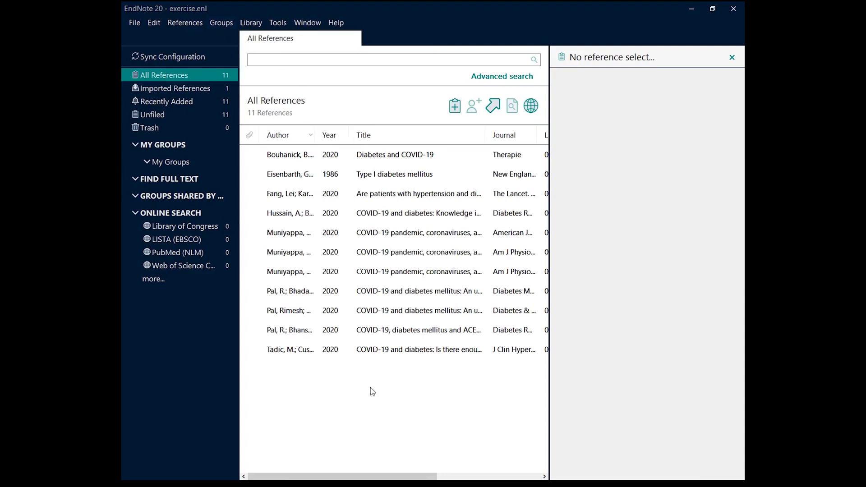
left_click(331, 158)
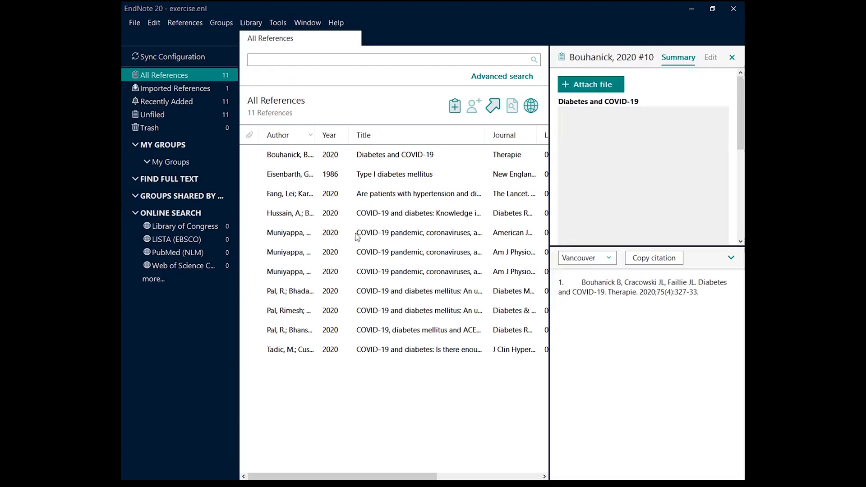
left_click(398, 354, "shift")
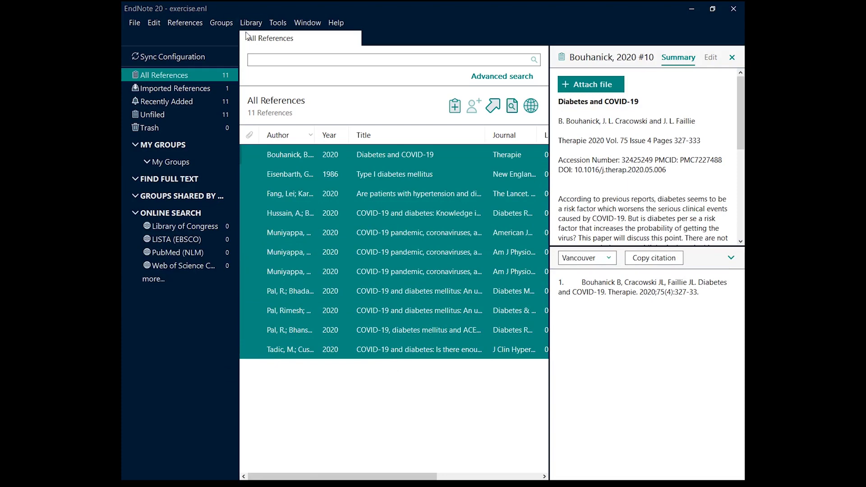
left_click(189, 26)
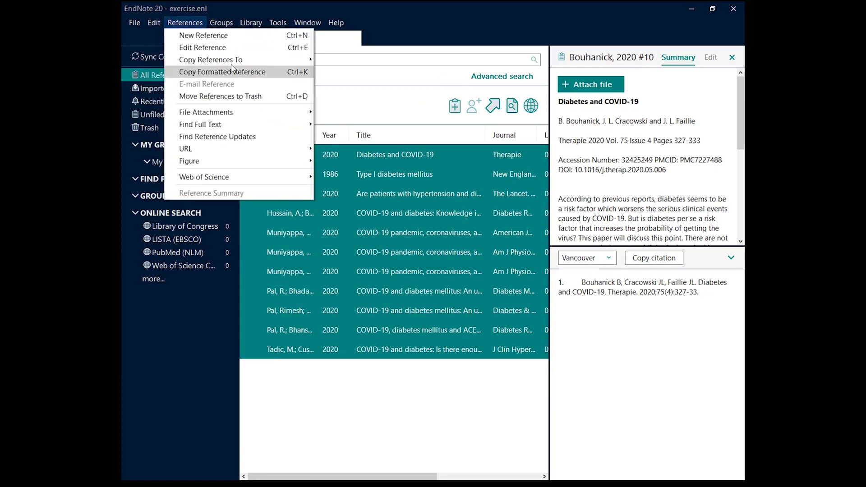
mouse_move(239, 59)
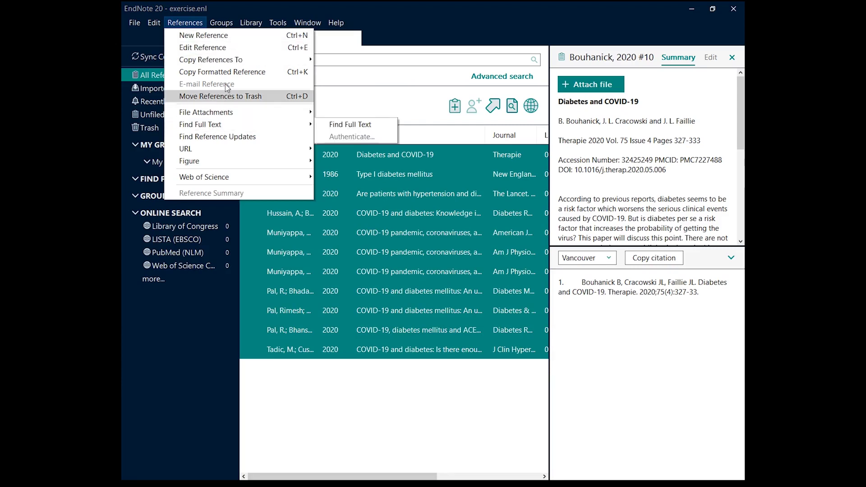
mouse_move(212, 19)
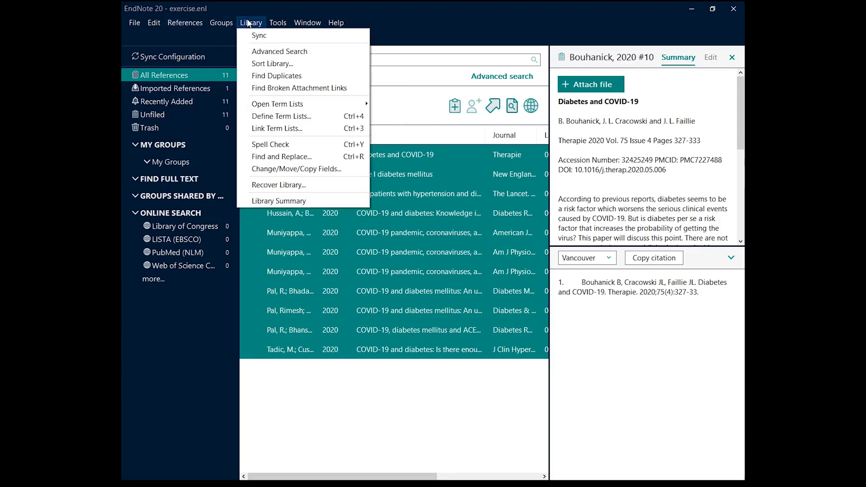
mouse_move(277, 25)
left_click(219, 25)
left_click(197, 25)
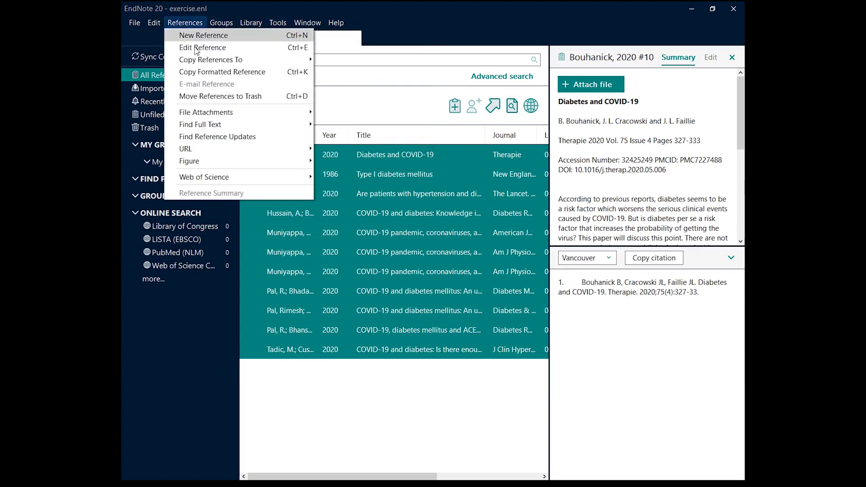
mouse_move(206, 125)
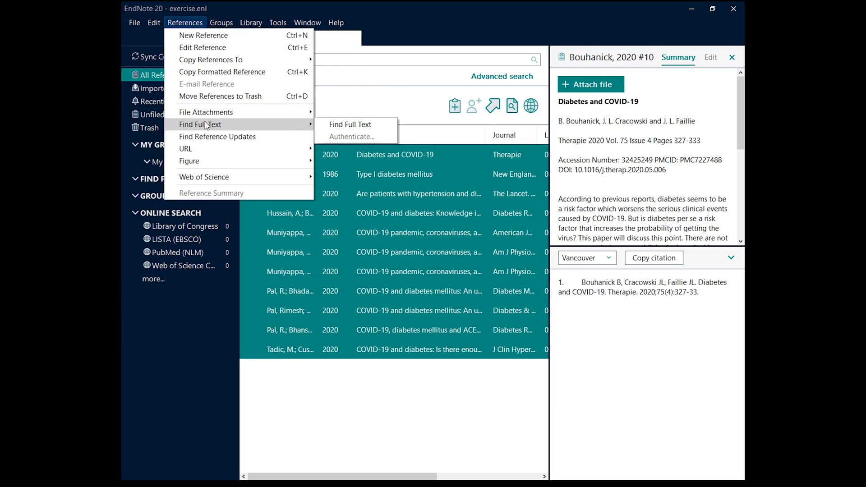
left_click(361, 124)
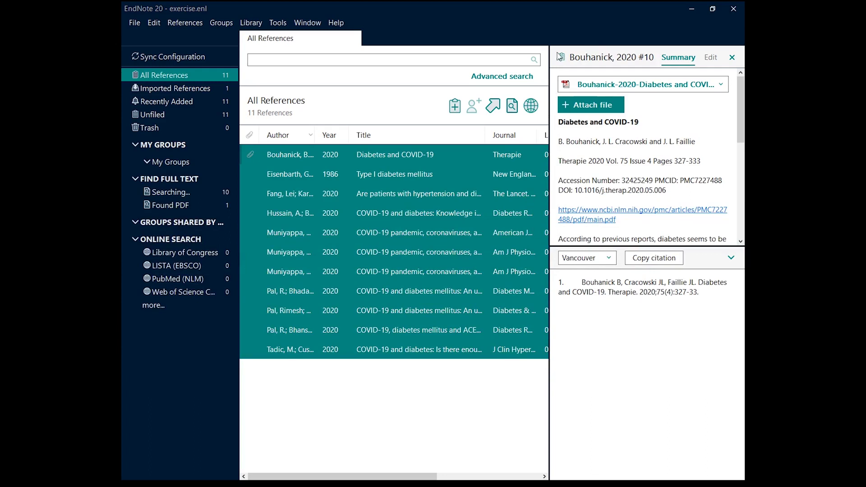
Widen the reference list, view the Found PDF group and return to all references
left_click_drag(548, 64, 580, 60)
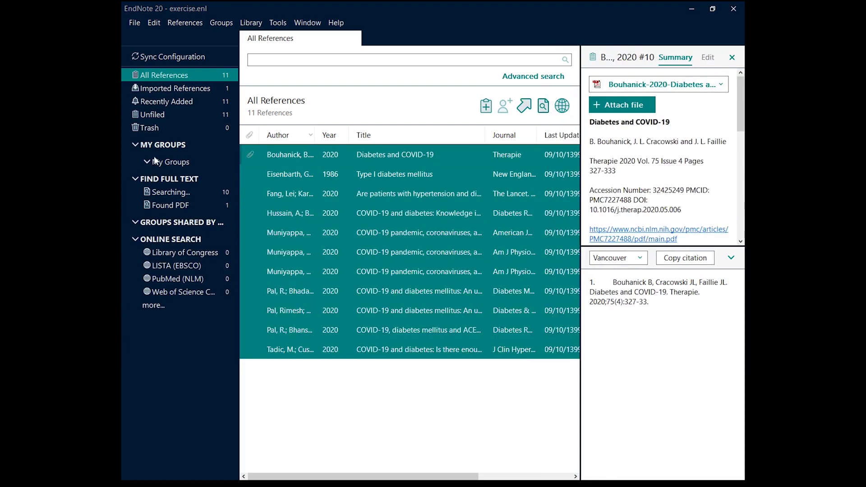
left_click(179, 205)
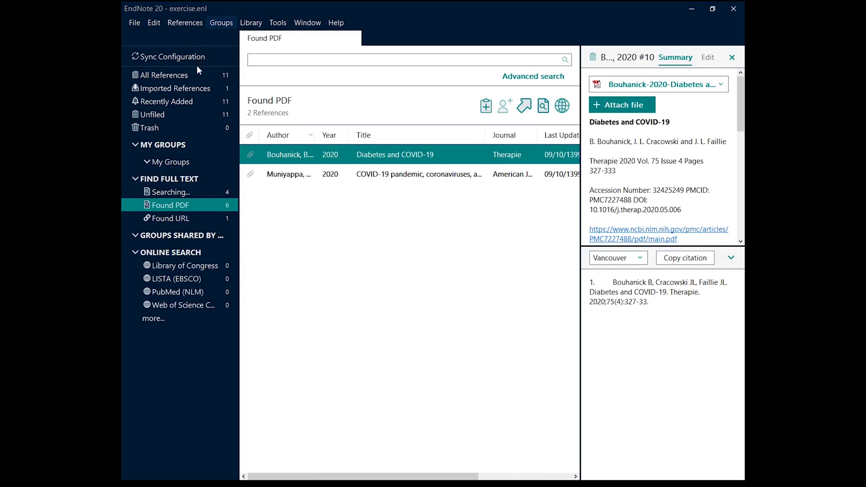
left_click(190, 79)
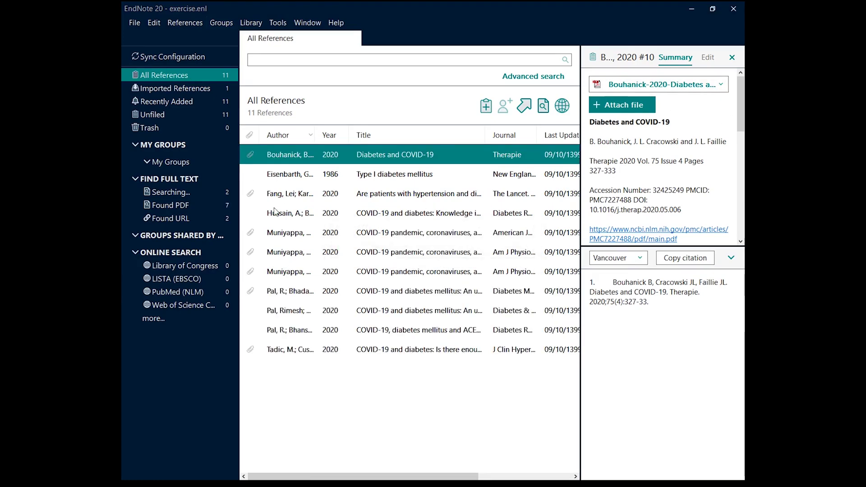
Open the PDF attached to the reference "Are patients with hypertension and diabetes mellitus at increased risk for COVID-19 infection?" in PDF-XChange Viewer
left_click(300, 197)
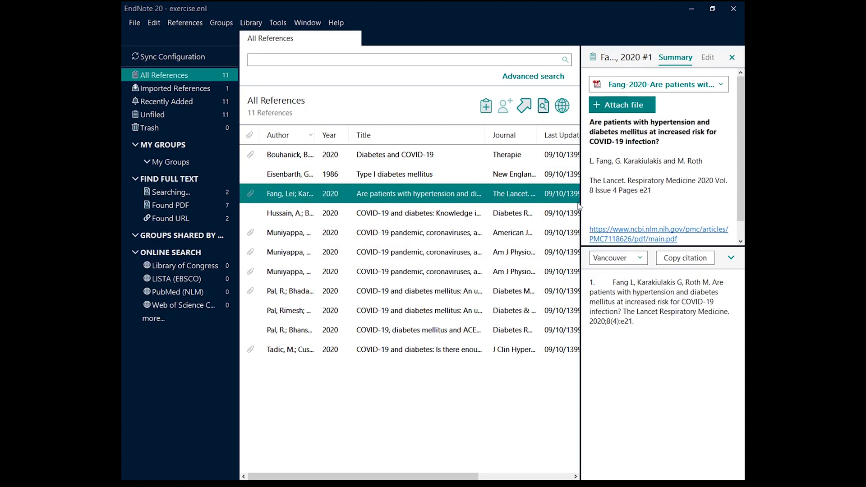
scroll(684, 205, "down", 1)
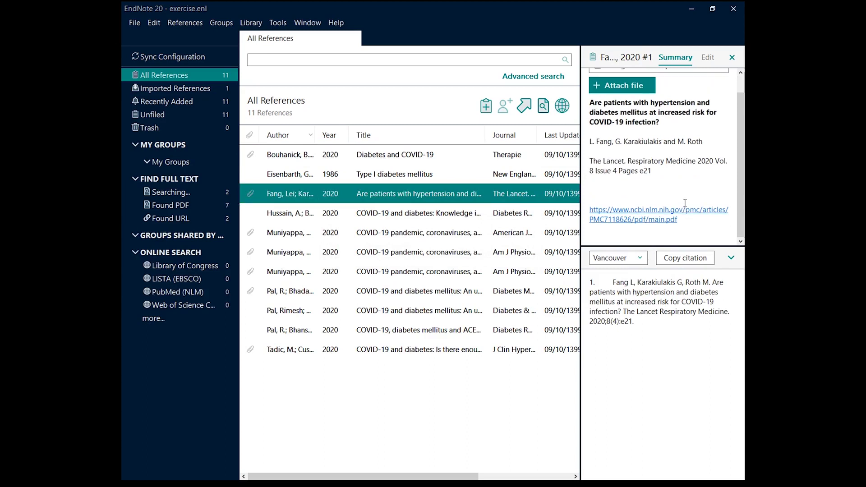
scroll(681, 201, "up", 1)
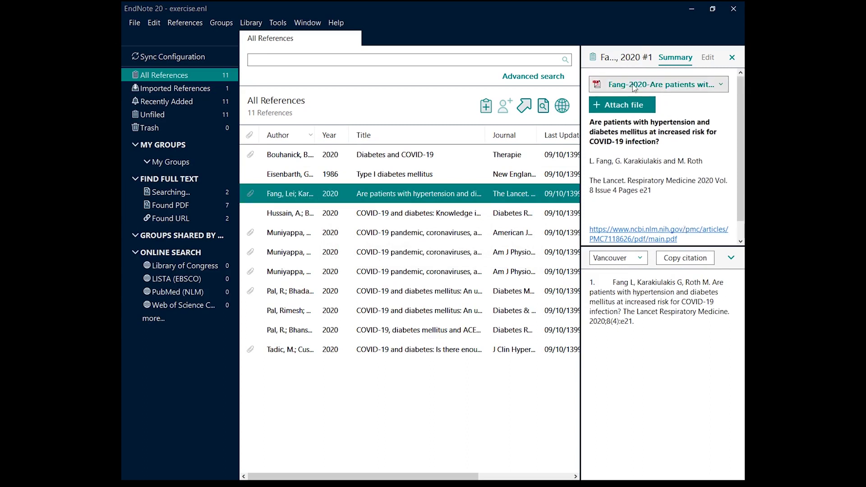
left_click(659, 86)
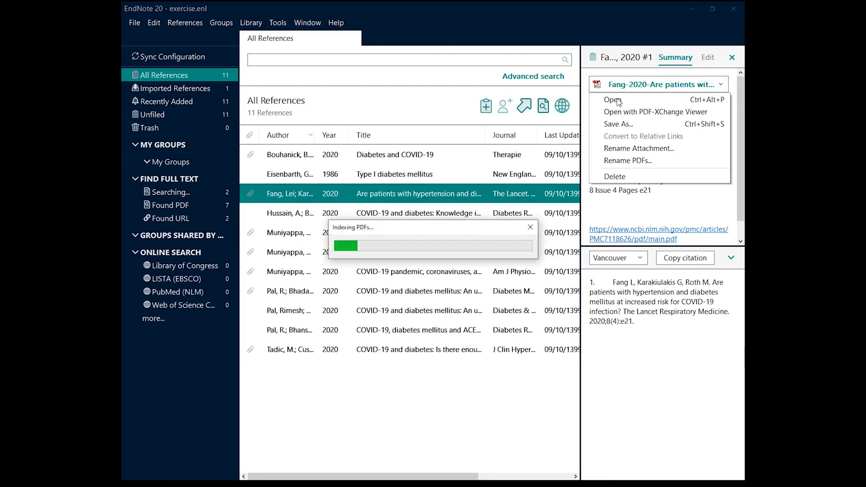
left_click(613, 116)
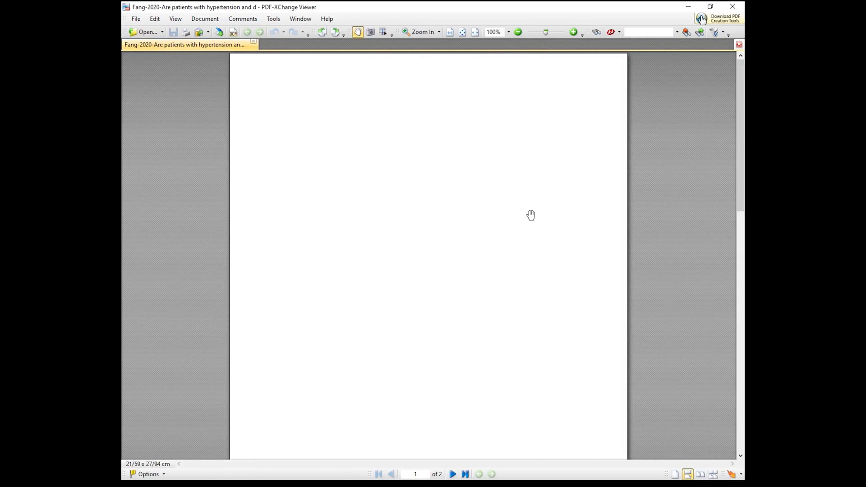
Look through both pages of the attached article and close PDF-XChange Viewer to return to EndNote
scroll(530, 215, "down", 10)
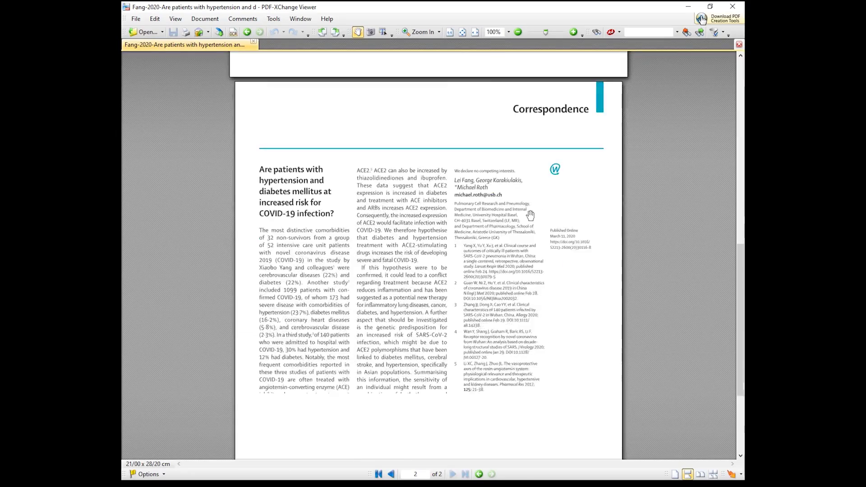
scroll(530, 215, "down", 5)
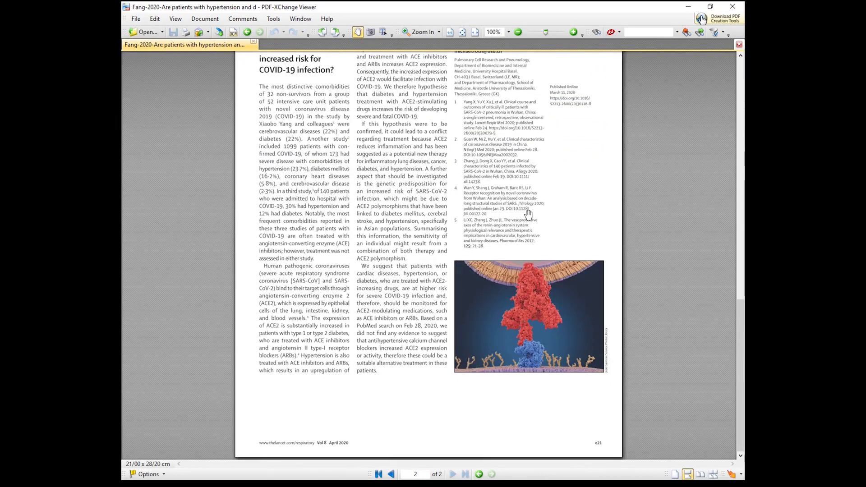
scroll(529, 210, "up", 7)
scroll(529, 210, "up", 10)
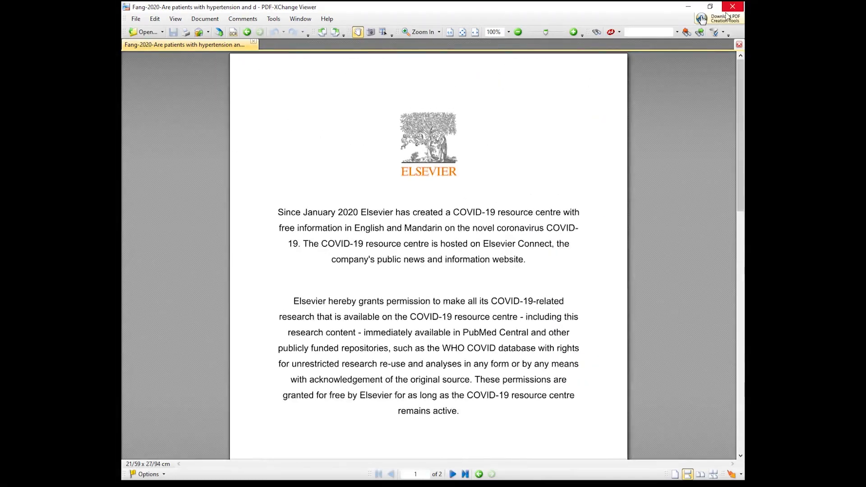
left_click(731, 7)
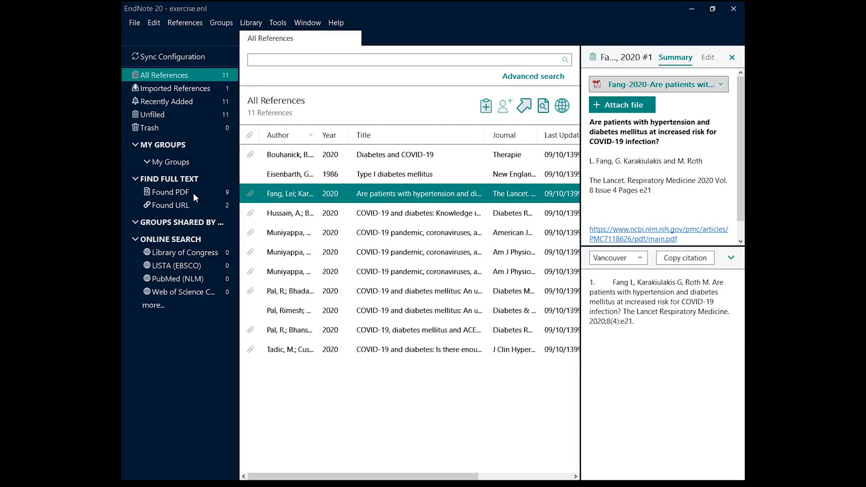
Check the summaries of the two references without attachments, "Type I diabetes mellitus" and the second "COVID-19 and diabetes mellitus: An unholy interaction of two pandemics"
left_click(310, 175)
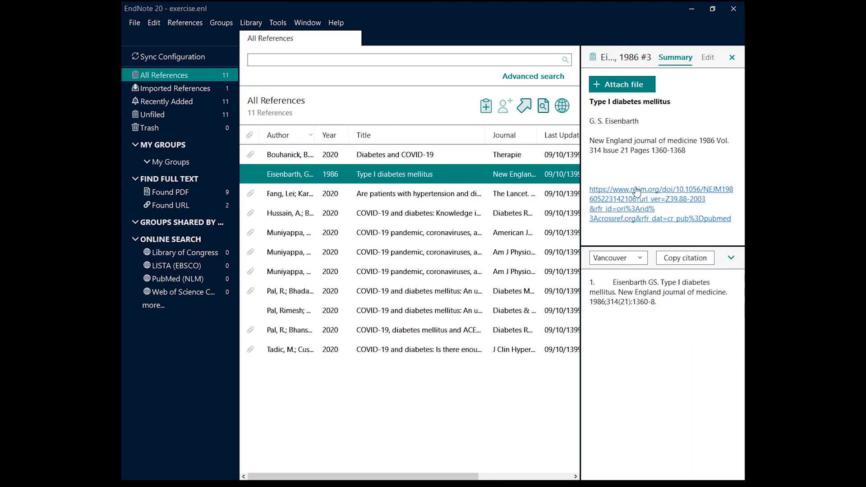
left_click(394, 312)
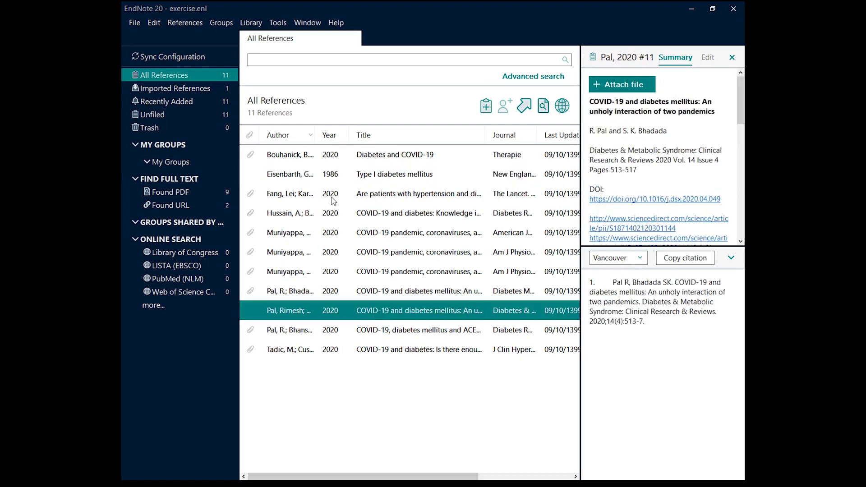
key("ctrl+a")
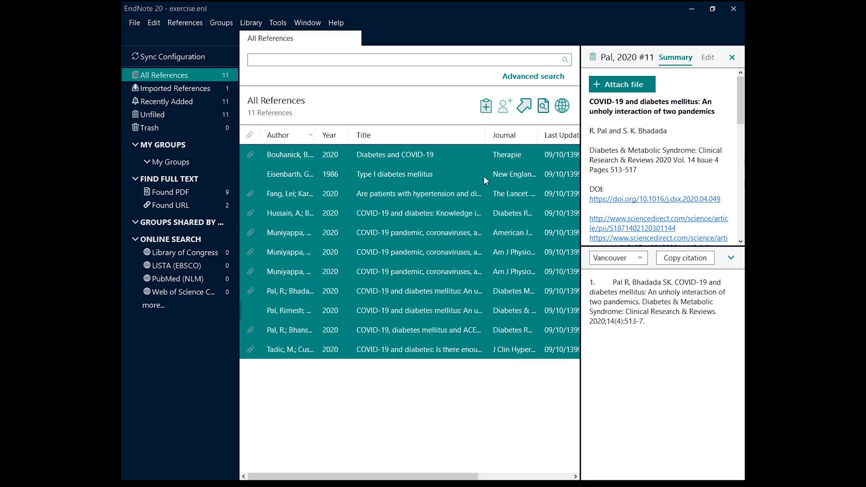
left_click(223, 24)
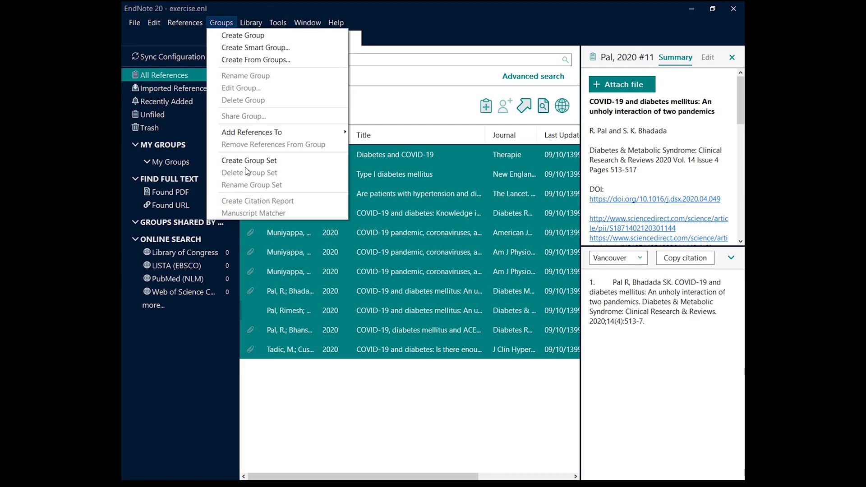
left_click(436, 408)
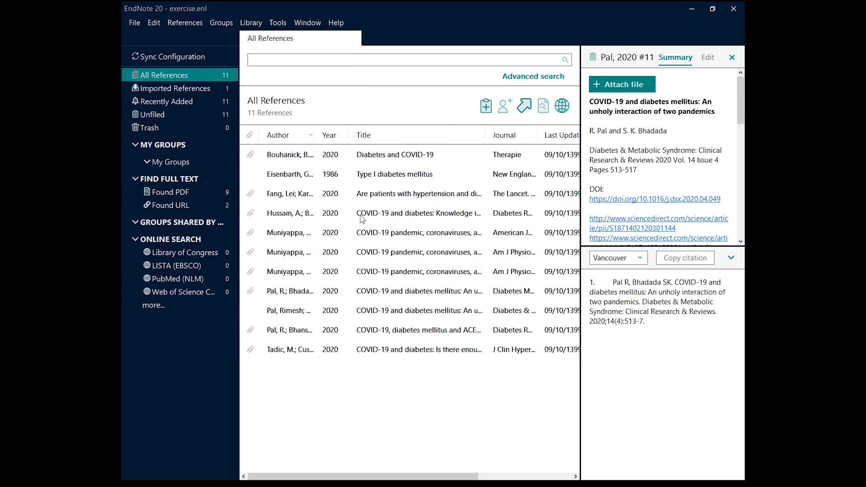
Select all references in the library and add them to a new custom group
key("ctrl+a")
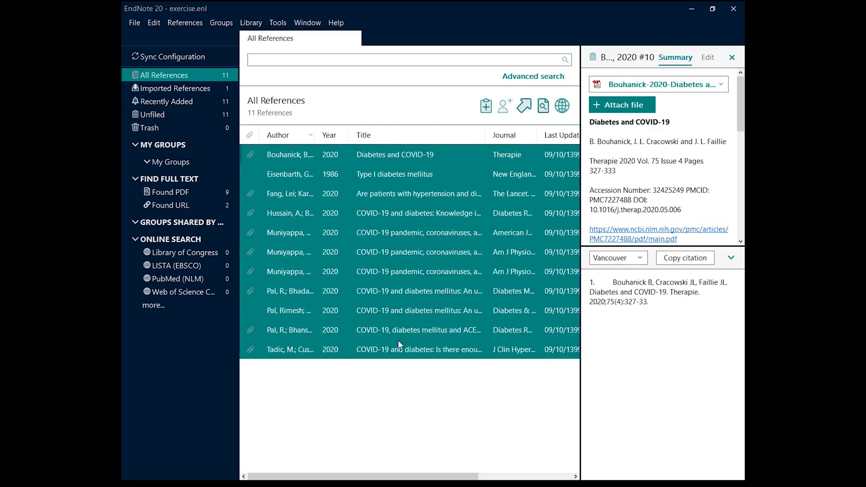
right_click(381, 150)
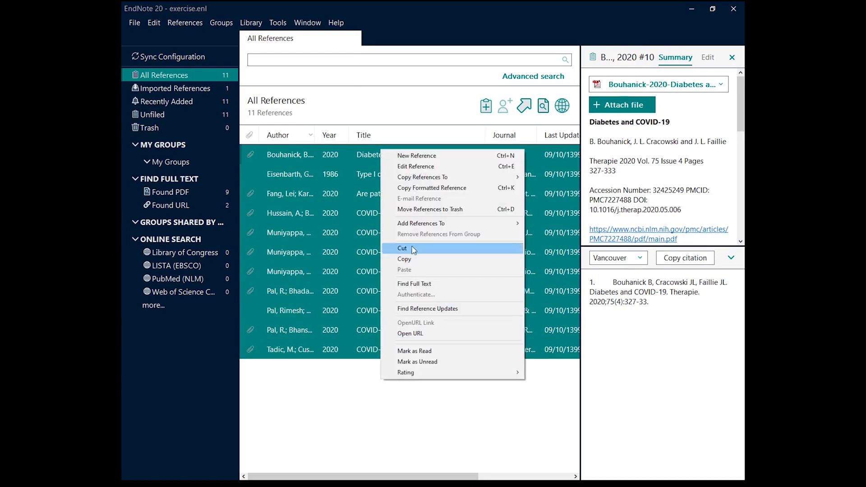
mouse_move(478, 222)
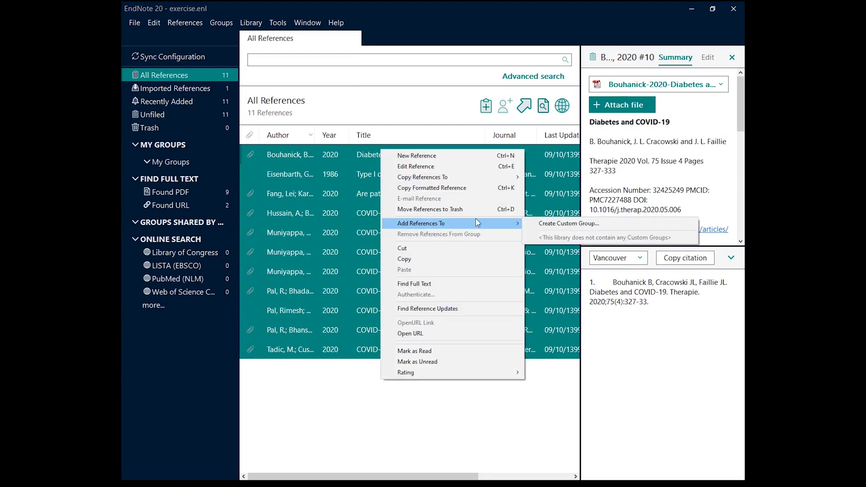
left_click(549, 224)
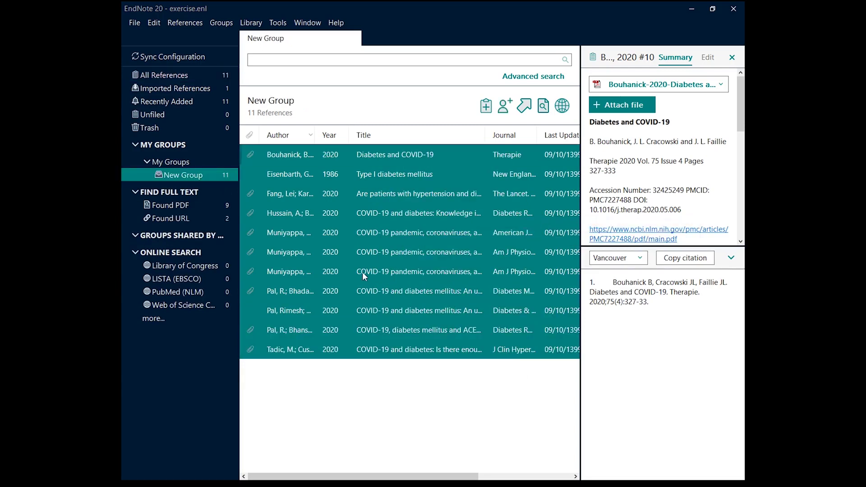
Search the new group for "diabetes" and clear the search again
key("Down")
left_click(268, 61)
type("dia")
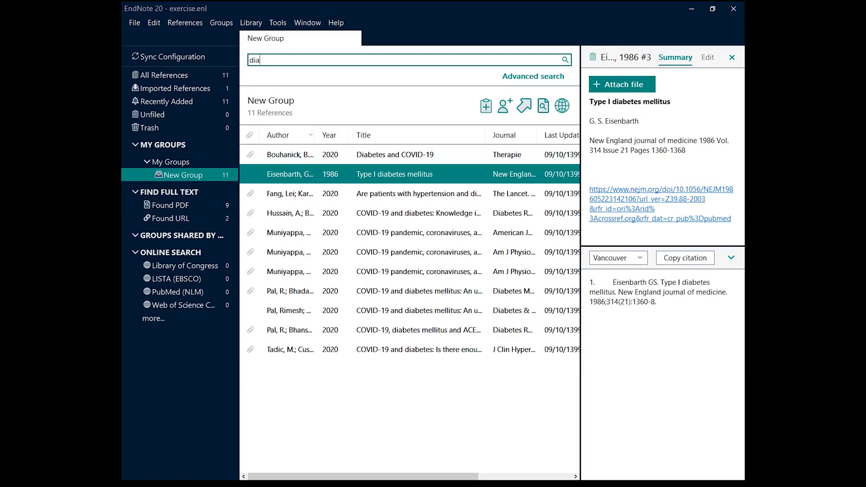
type("beytese")
key("BackSpace")
key("BackSpace")
key("BackSpace")
type("es")
key("Return")
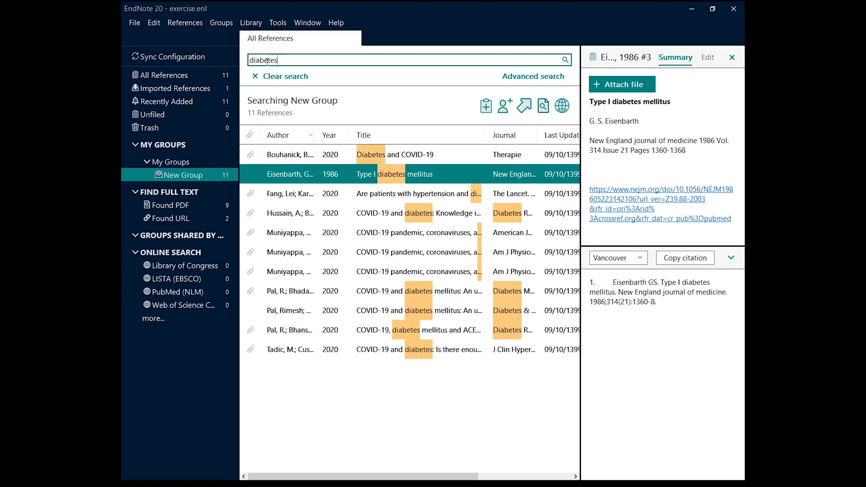
left_click(309, 405)
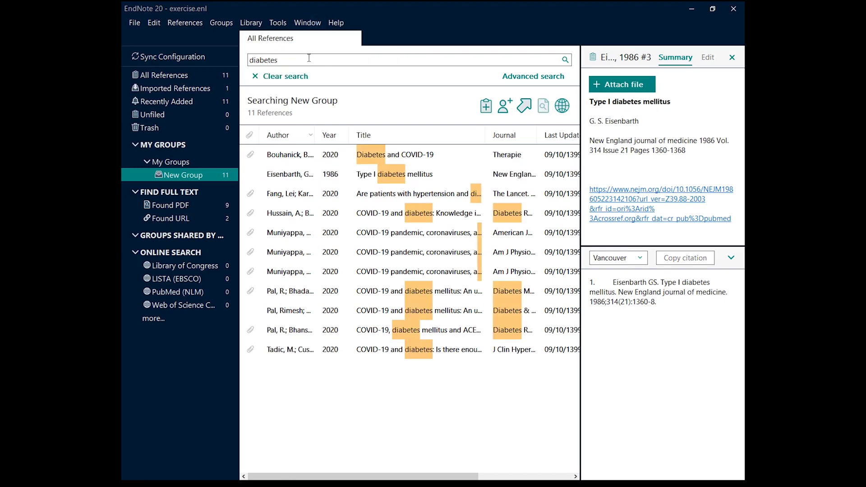
left_click(257, 77)
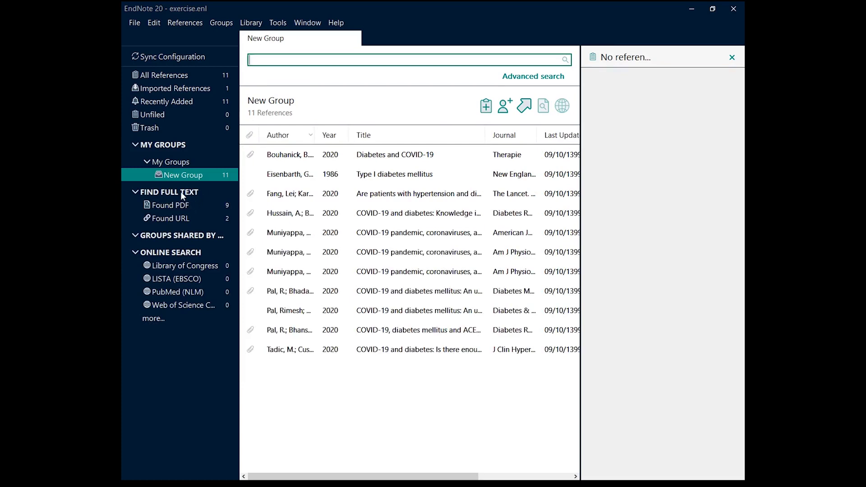
Rename the new custom group as diabetes
right_click(178, 176)
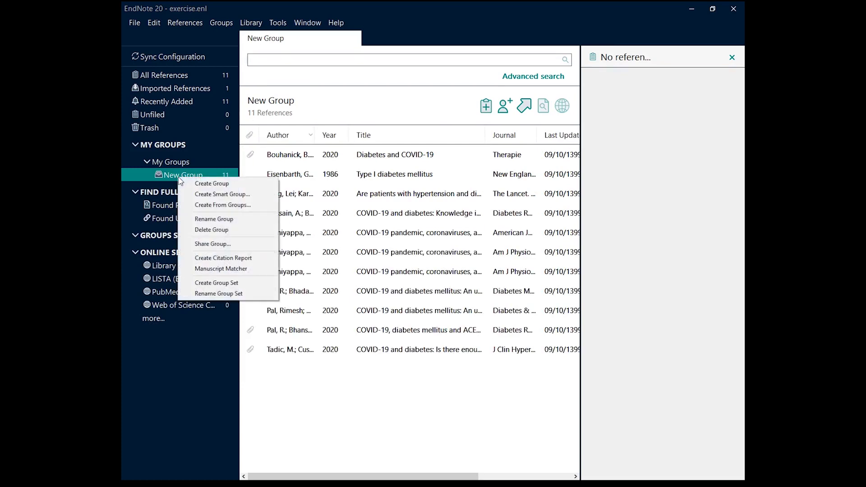
left_click(212, 220)
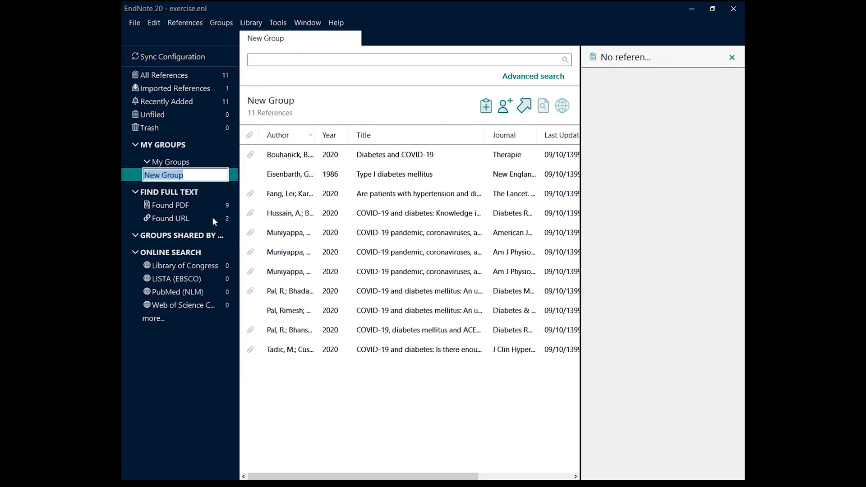
type("diabetes")
key("Return")
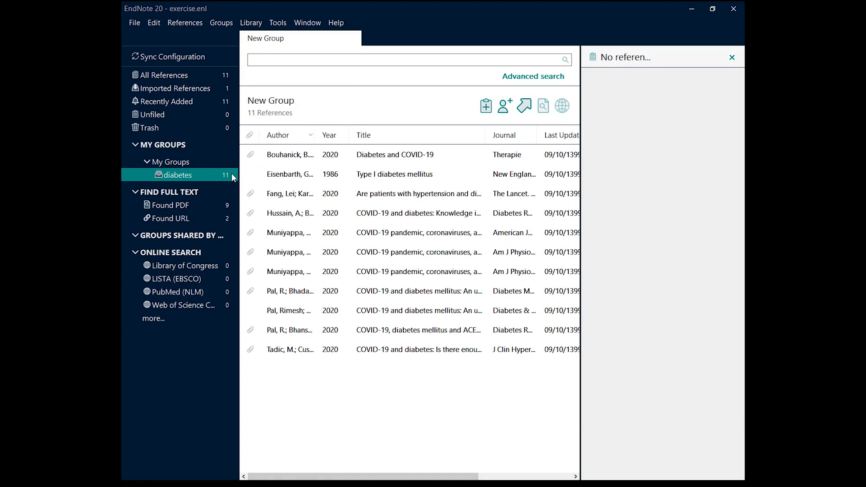
Select all references in the diabetes group and run Find Duplicates
left_click(334, 353)
key("ctrl+a")
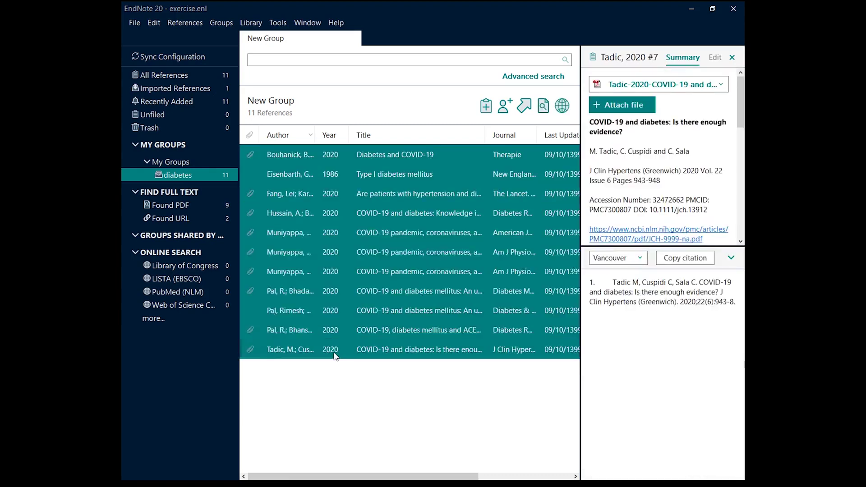
left_click(191, 23)
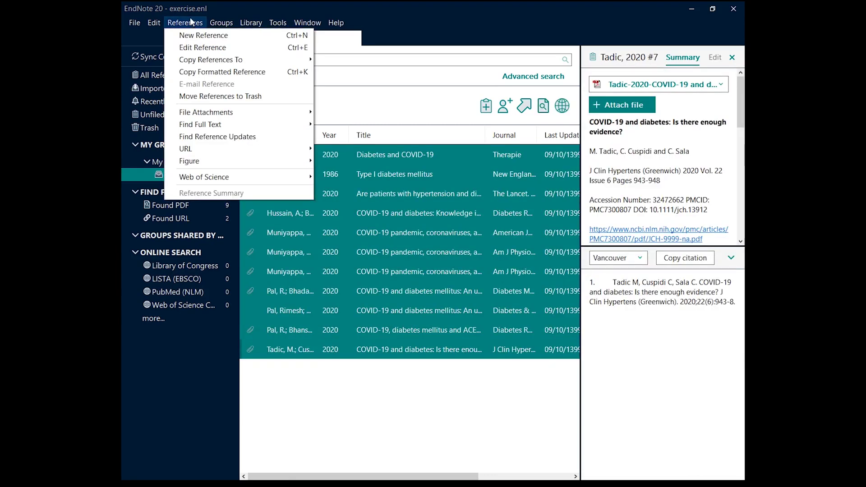
mouse_move(155, 24)
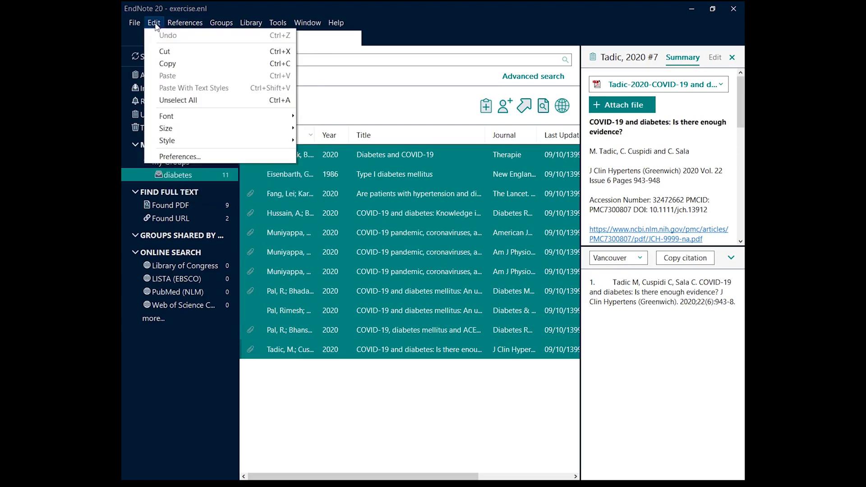
left_click(154, 24)
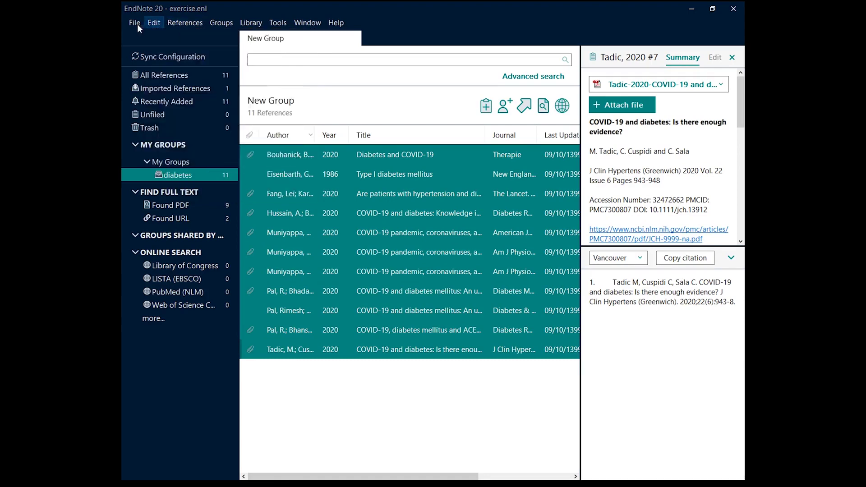
left_click(134, 24)
mouse_move(195, 26)
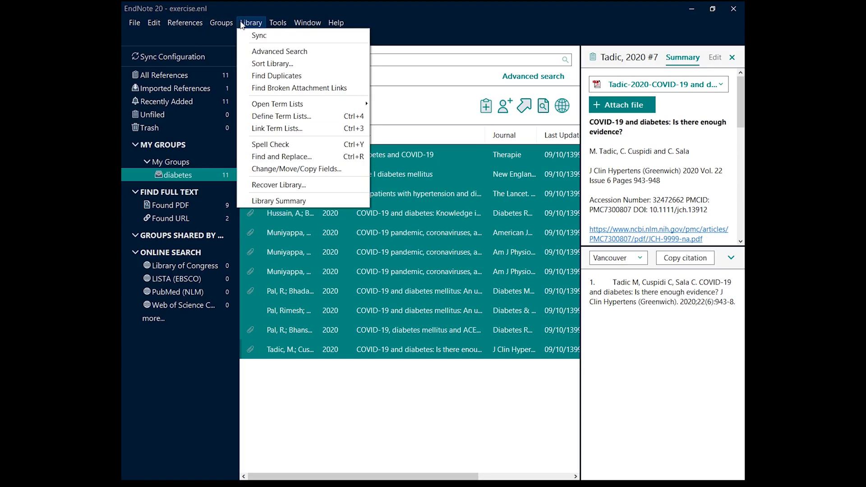
mouse_move(274, 25)
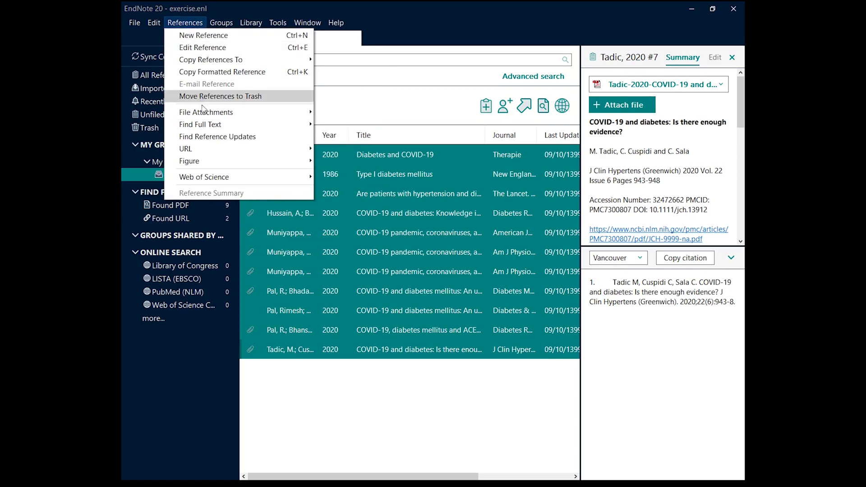
mouse_move(157, 25)
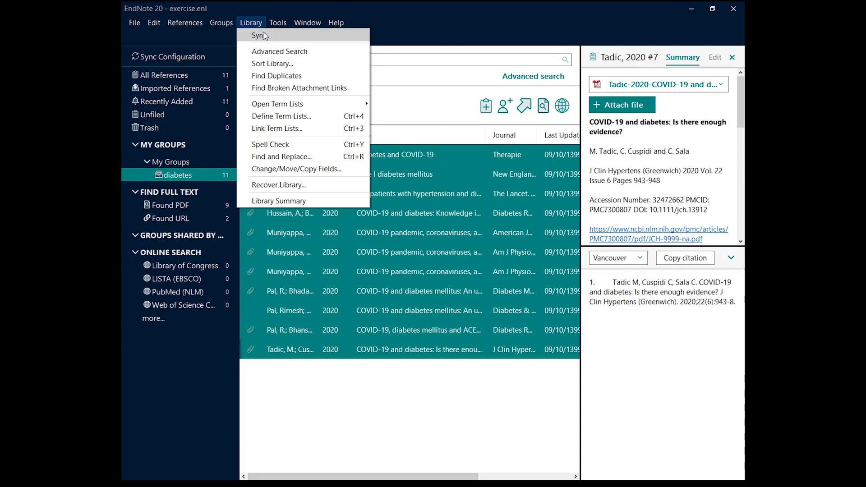
left_click(273, 76)
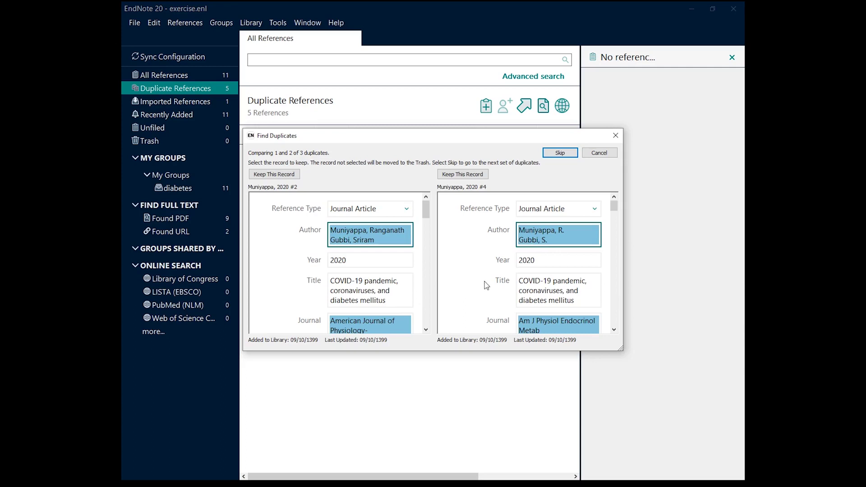
Compare the fields of the first pair of duplicates, from author and journal down to abstract, URL and file attachments
scroll(590, 282, "down", 1)
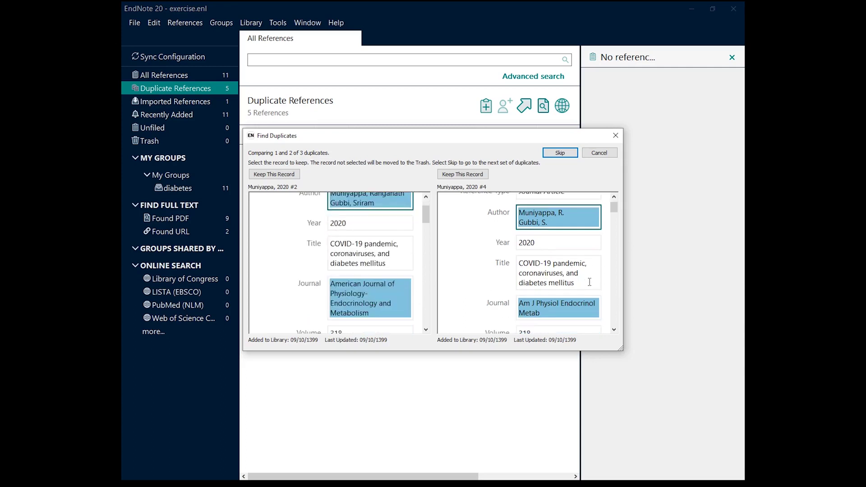
scroll(589, 282, "down", 1)
scroll(591, 285, "down", 1)
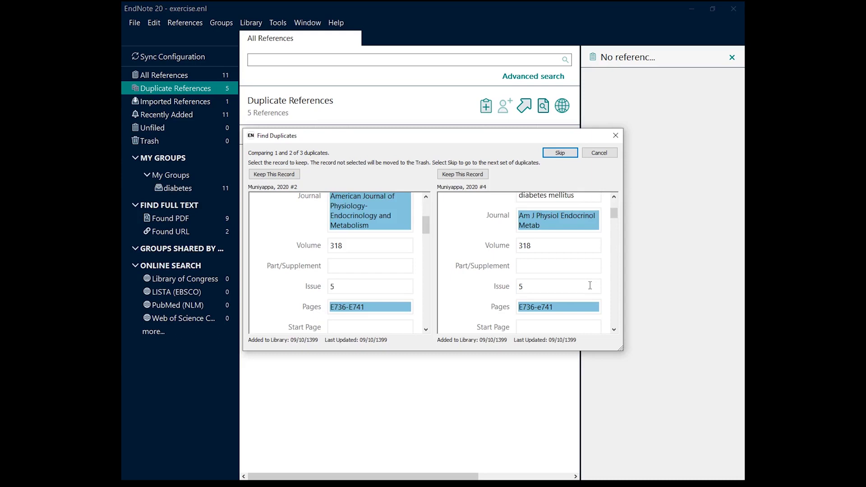
scroll(320, 313, "down", 1)
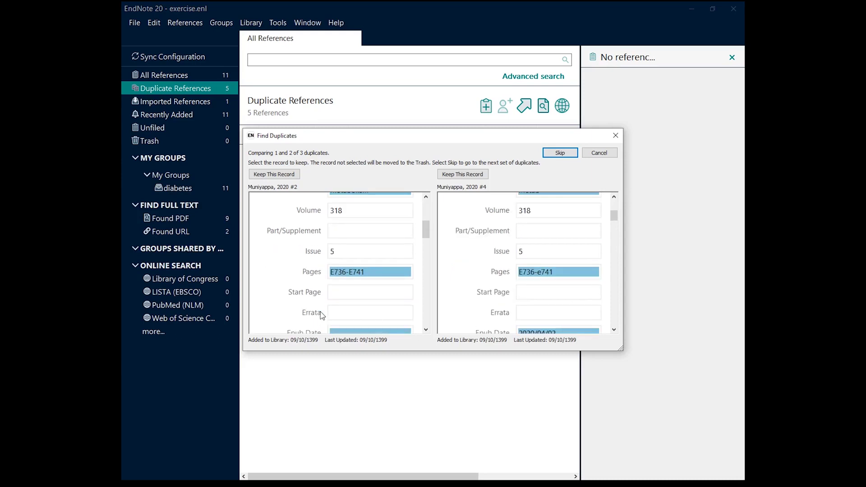
scroll(321, 314, "down", 1)
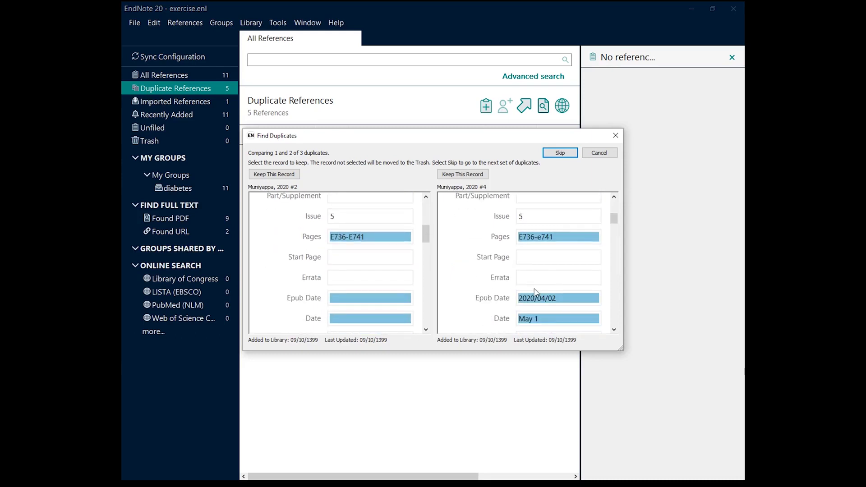
scroll(397, 311, "down", 1)
scroll(396, 310, "down", 5)
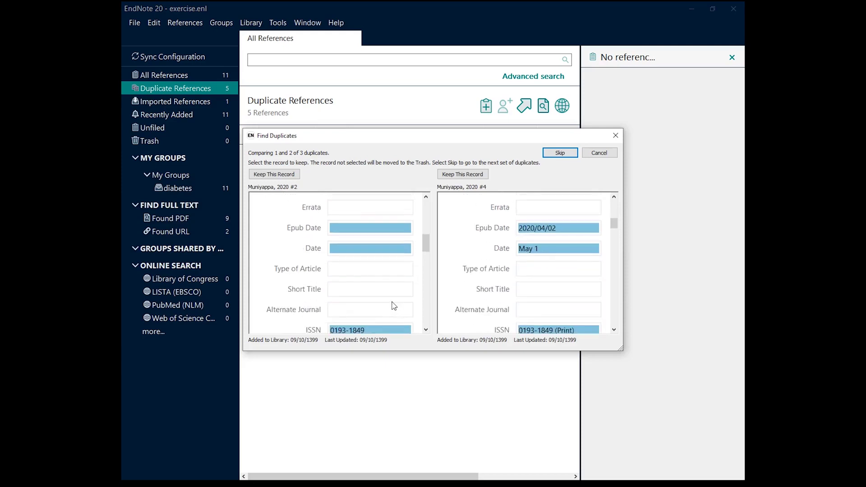
scroll(394, 306, "down", 2)
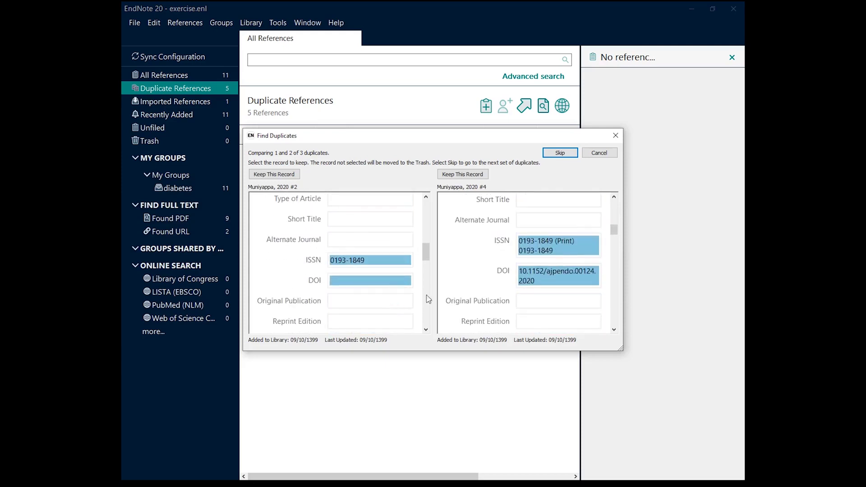
scroll(444, 302, "down", 6)
scroll(444, 302, "down", 15)
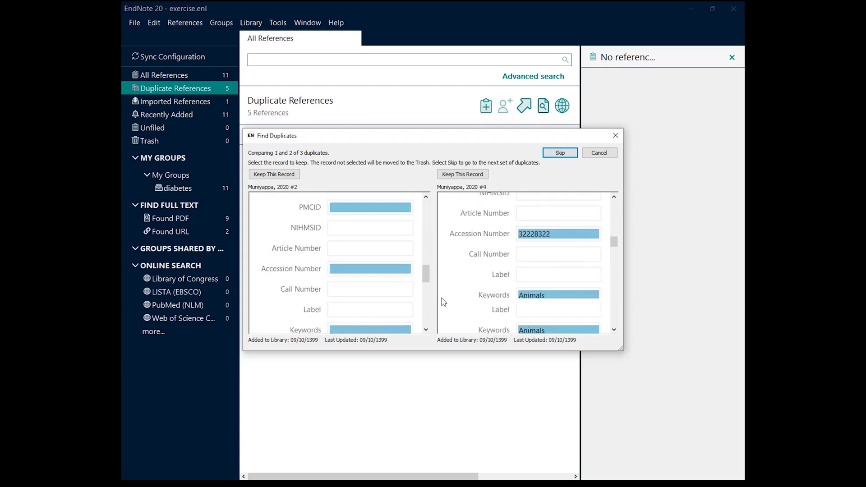
scroll(443, 303, "down", 8)
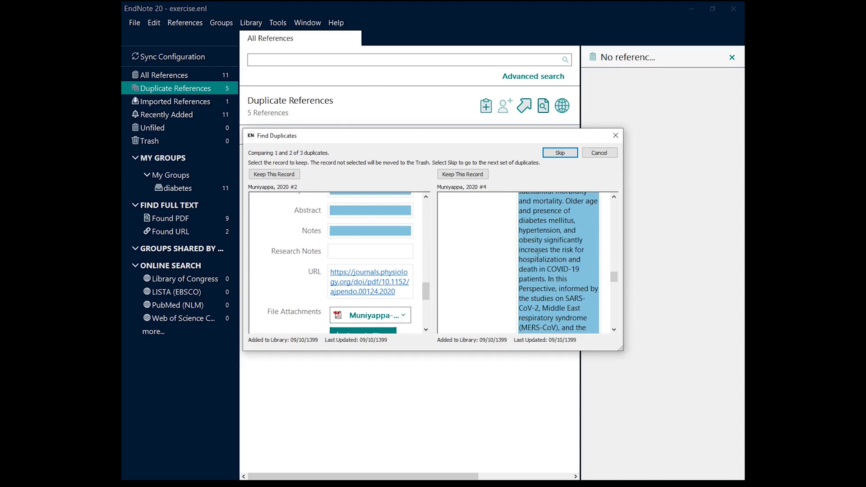
Keep the first record in every duplicate comparison, and check the Trash and the diabetes group
left_click(280, 176)
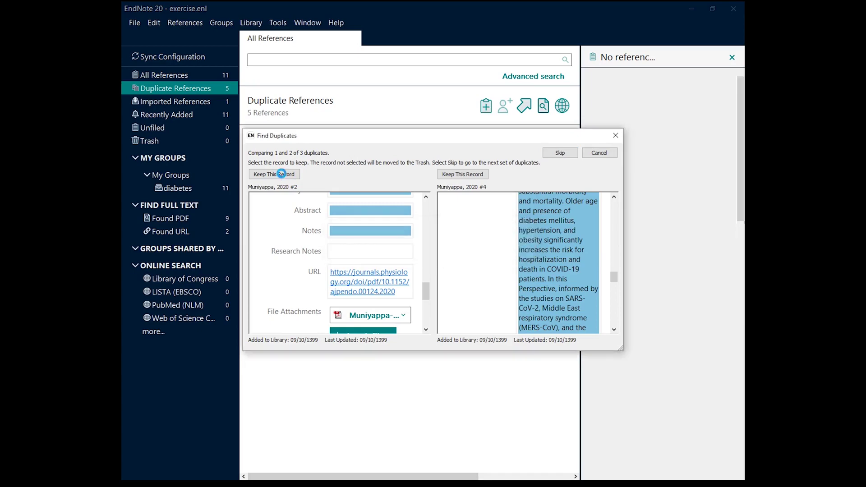
left_click(283, 175)
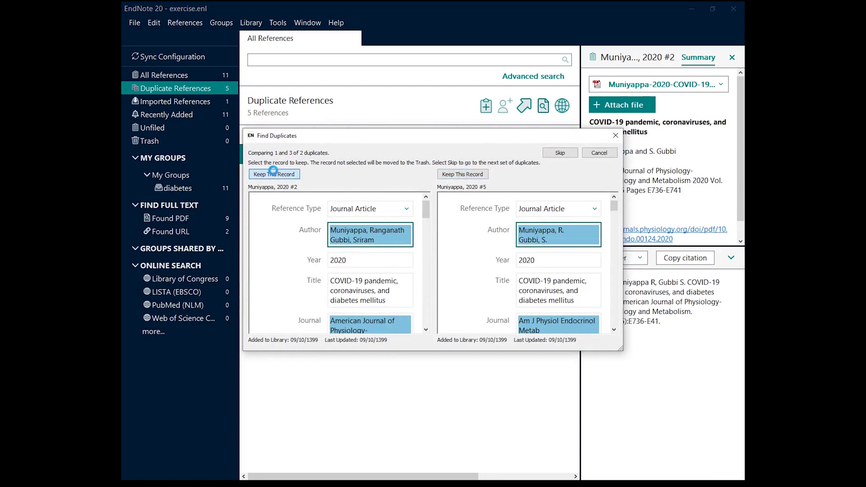
left_click(274, 174)
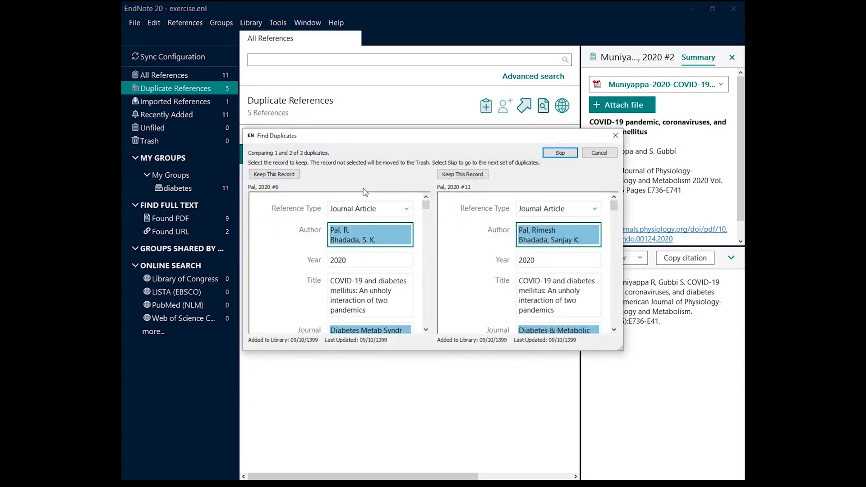
left_click(274, 175)
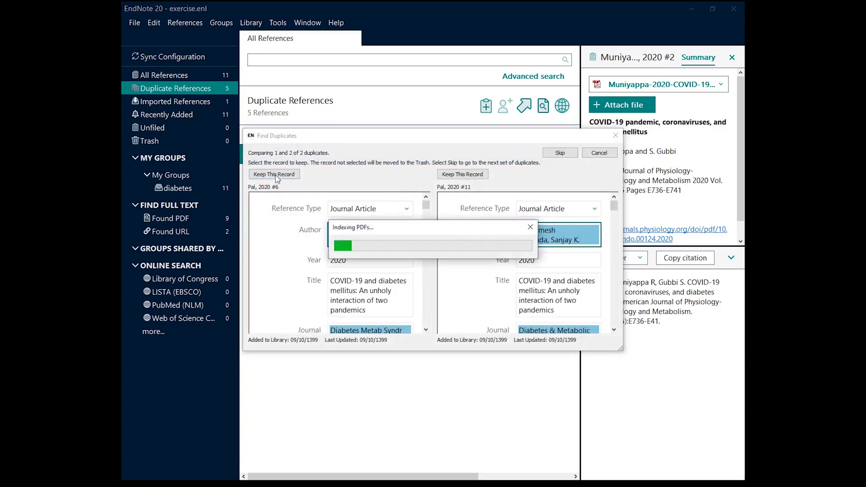
left_click(275, 175)
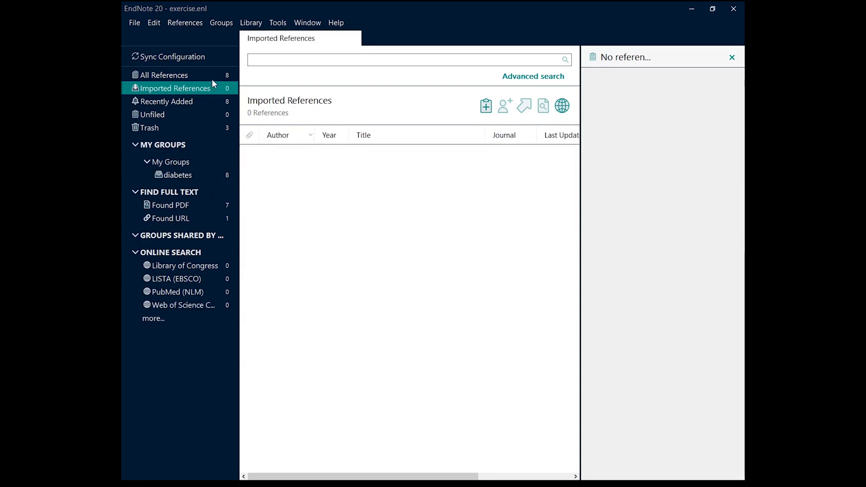
left_click(171, 128)
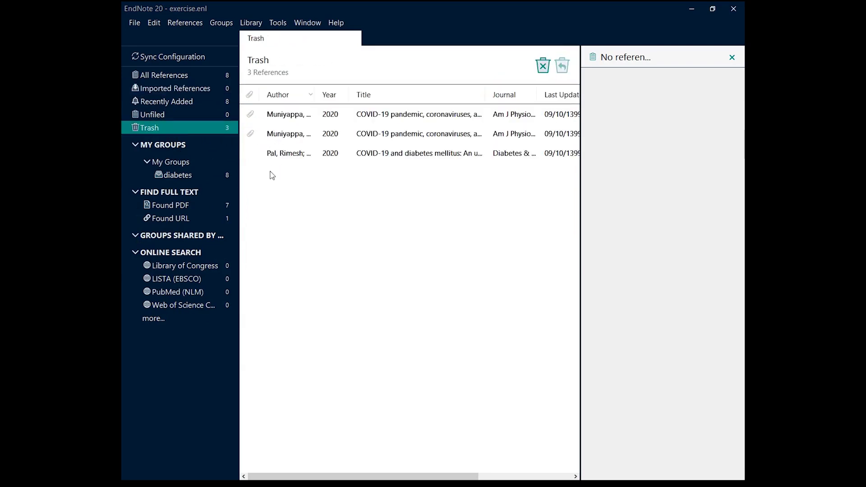
left_click(188, 175)
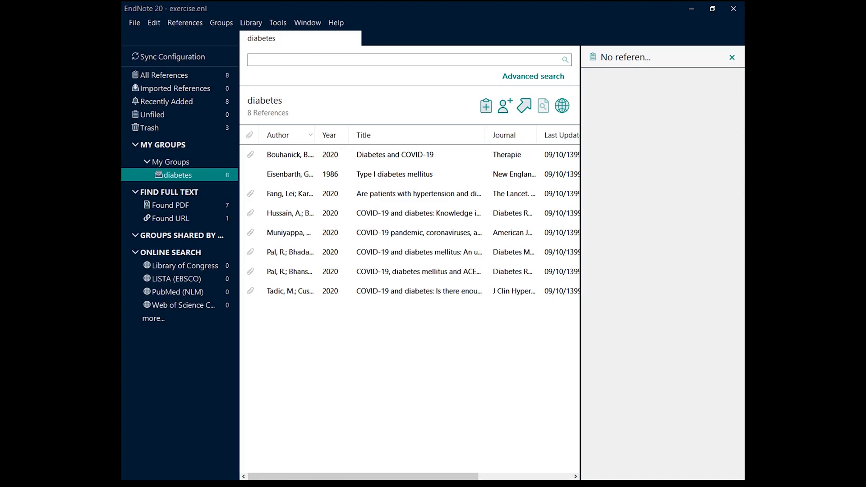
Switch to the browser, close the unreachable pubmed.com page, view the Google Scholar and PubMed results, and return to EndNote
key("alt+Tab")
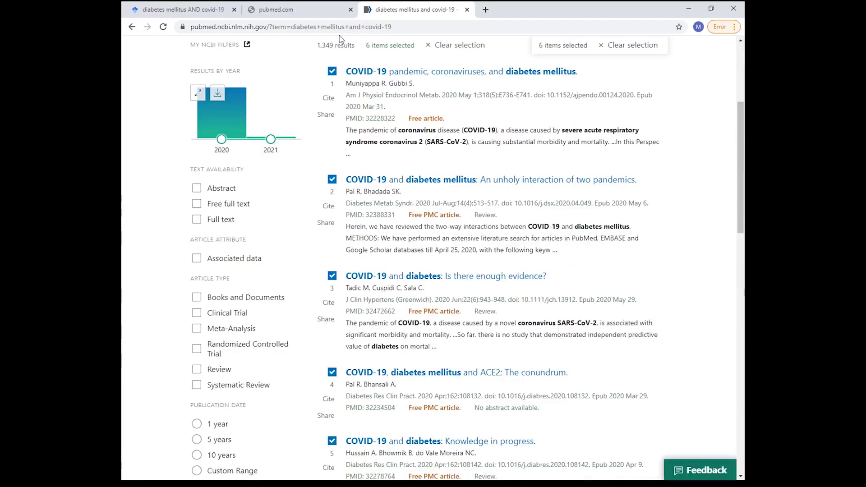
left_click(288, 9)
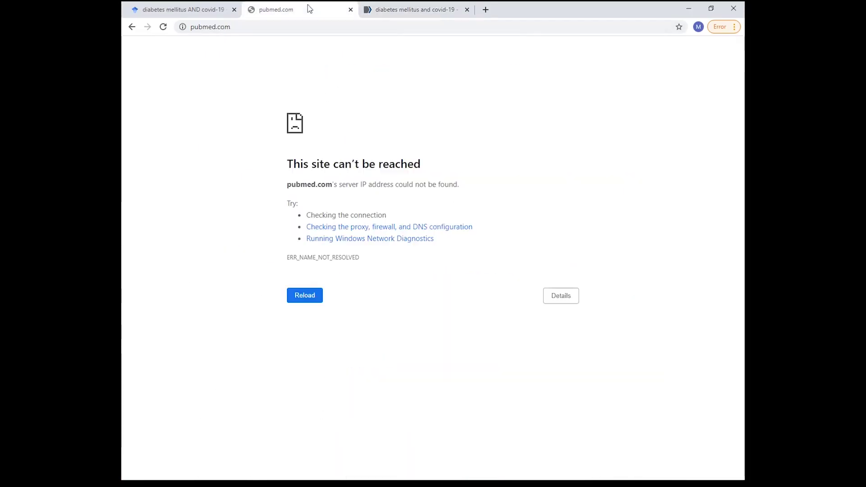
left_click(350, 10)
left_click(181, 9)
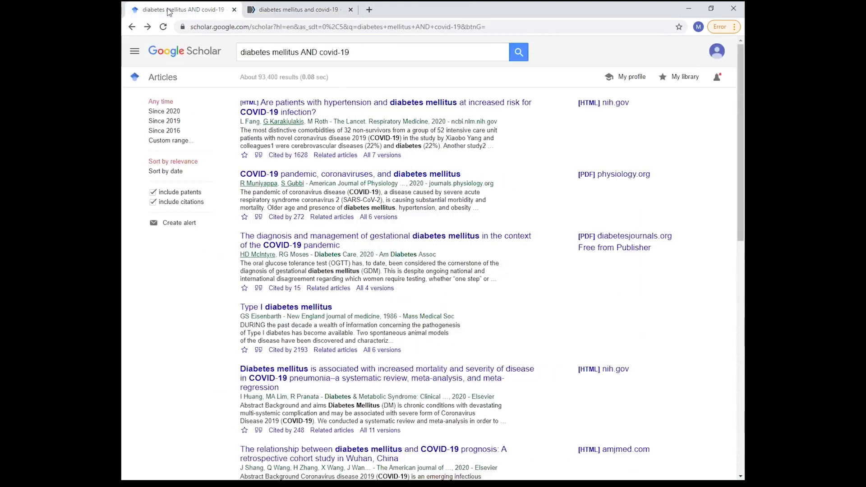
left_click(303, 12)
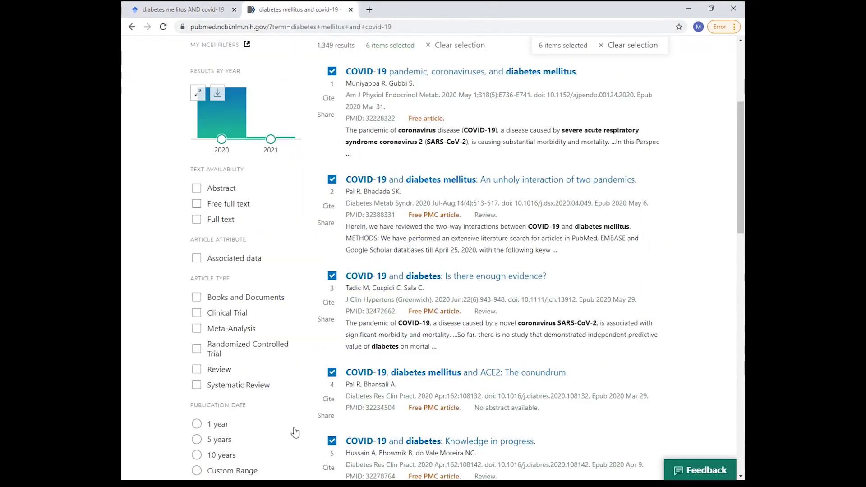
key("alt+Tab")
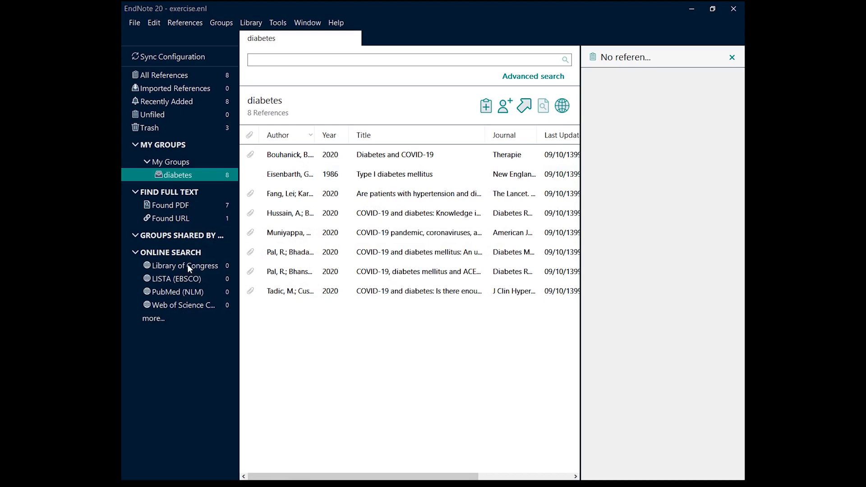
Open the PubMed (NLM) online search and set its first criterion to Title contains "diabetes mellitus"
left_click(182, 293)
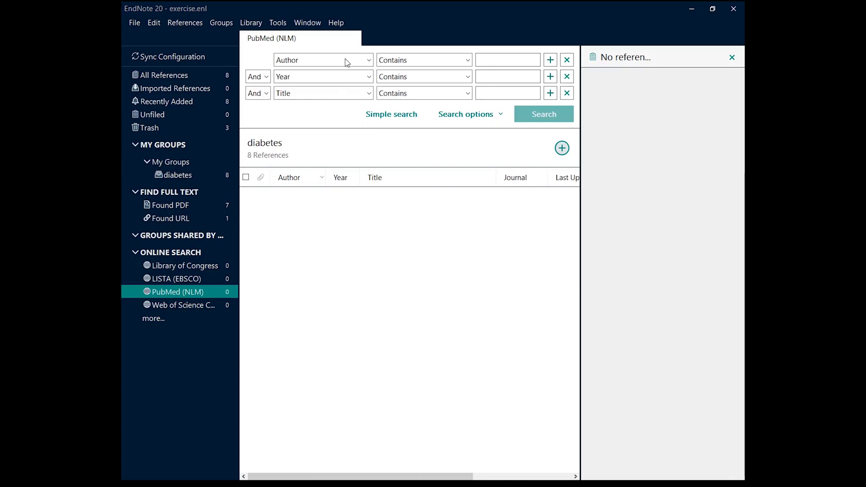
left_click(369, 61)
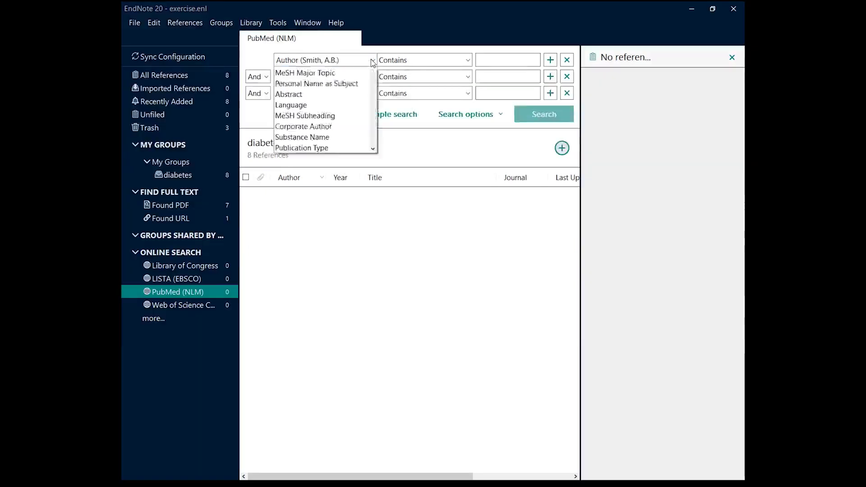
left_click(373, 61)
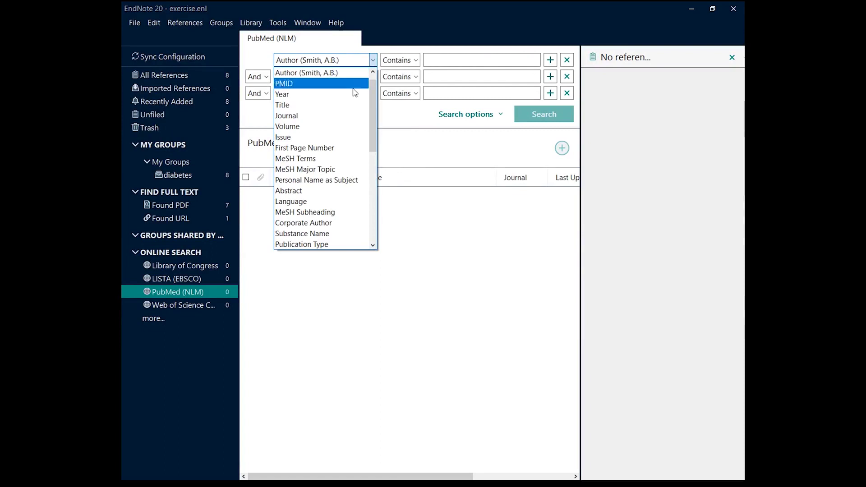
left_click(322, 106)
left_click(452, 60)
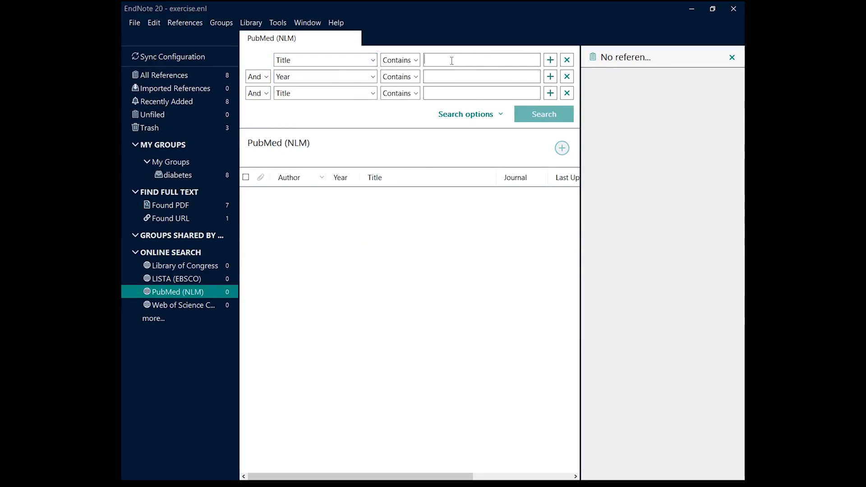
type("D")
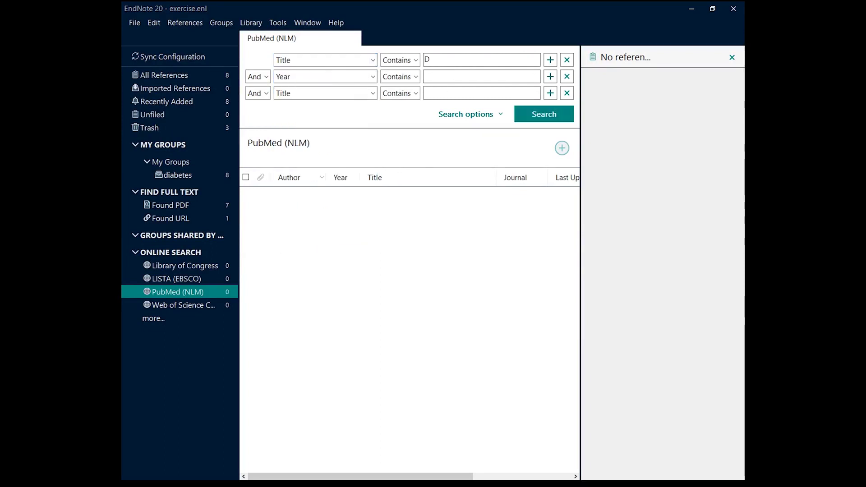
key("BackSpace")
type("diabetes mellitus")
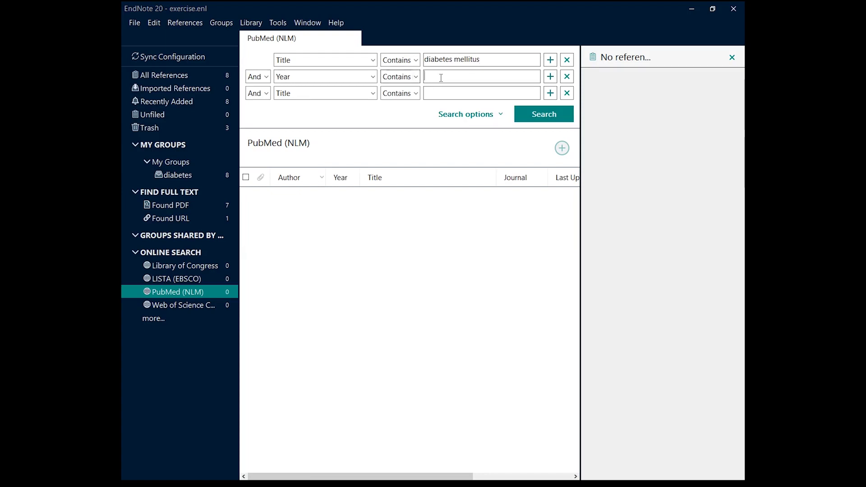
Enter "Covid-19" as the second criterion's search term with the field left at Year, and run the PubMed search
type("CO")
key("BackSpace")
left_click(500, 117)
left_click(502, 115)
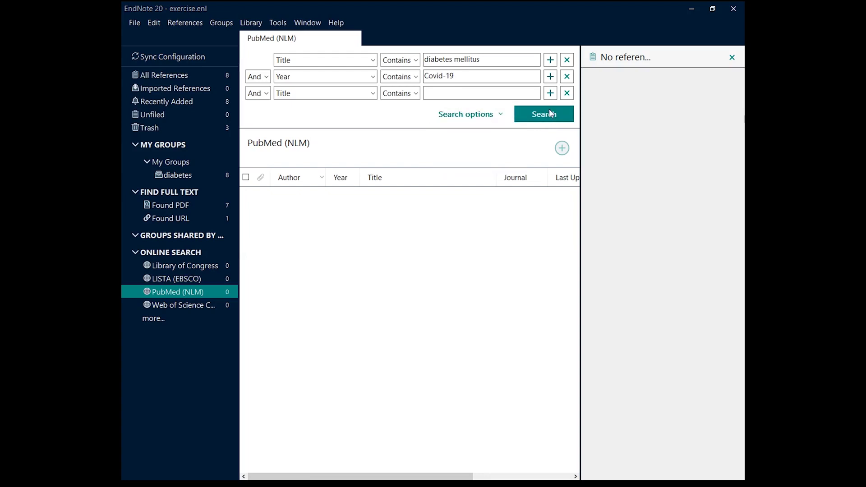
left_click(505, 114)
left_click(506, 111)
left_click(551, 119)
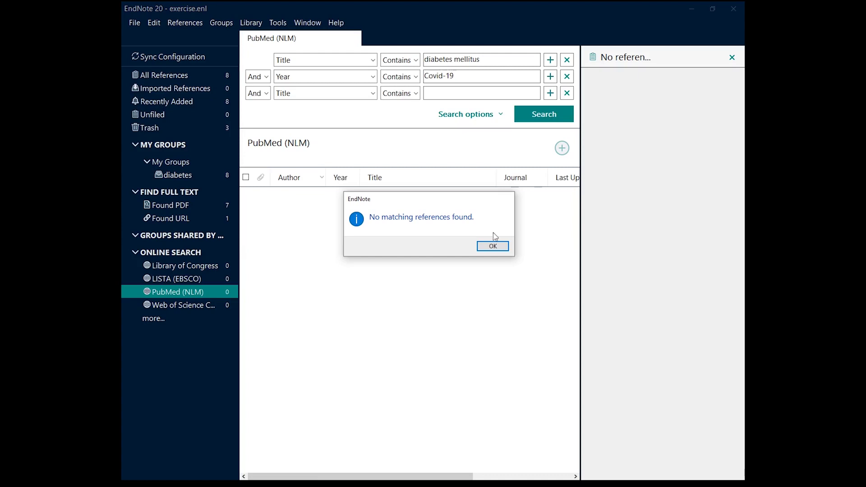
left_click(493, 247)
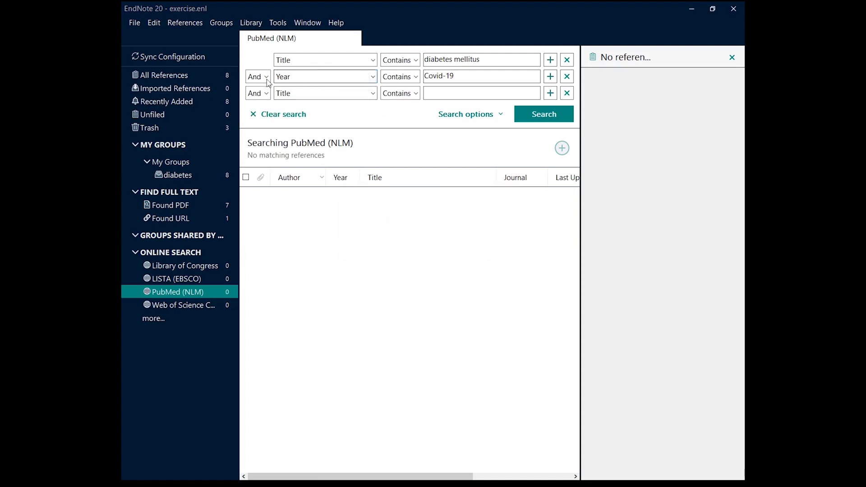
Set the second criterion's field to Title and run the PubMed search again
left_click(374, 78)
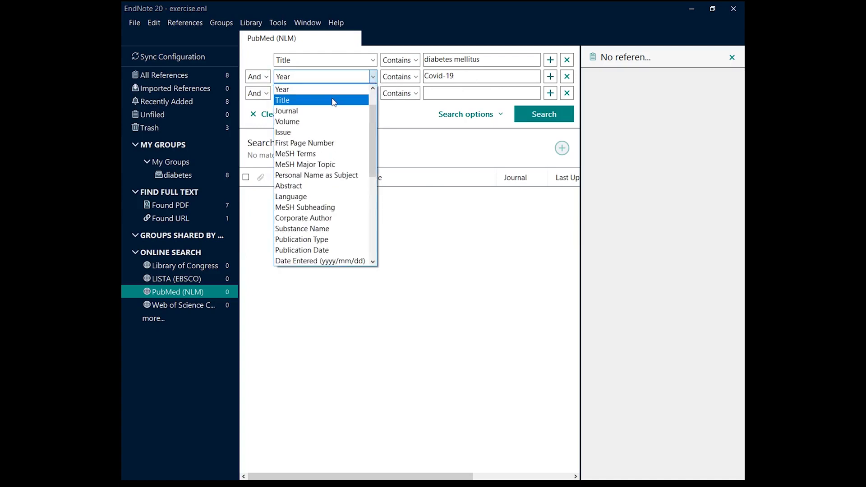
left_click(334, 100)
left_click(548, 117)
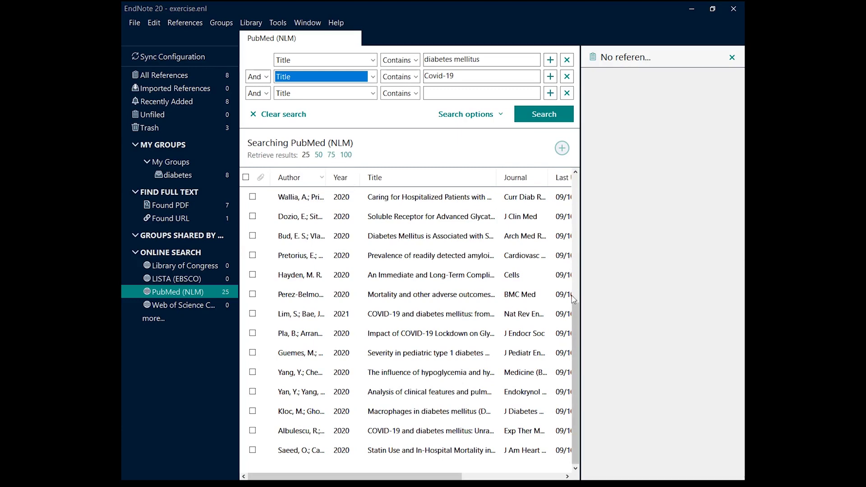
Retrieve 100 results for the PubMed search and browse the reference list
scroll(571, 294, "up", 4)
scroll(571, 292, "down", 3)
scroll(570, 294, "down", 1)
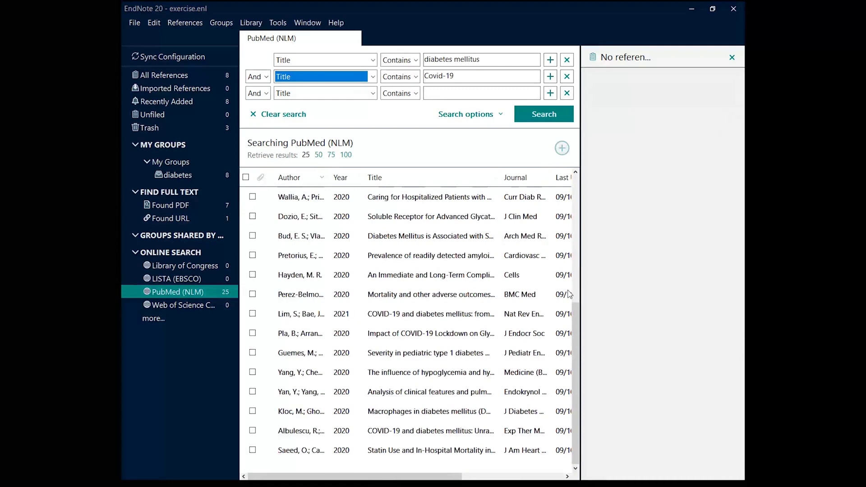
scroll(569, 294, "up", 3)
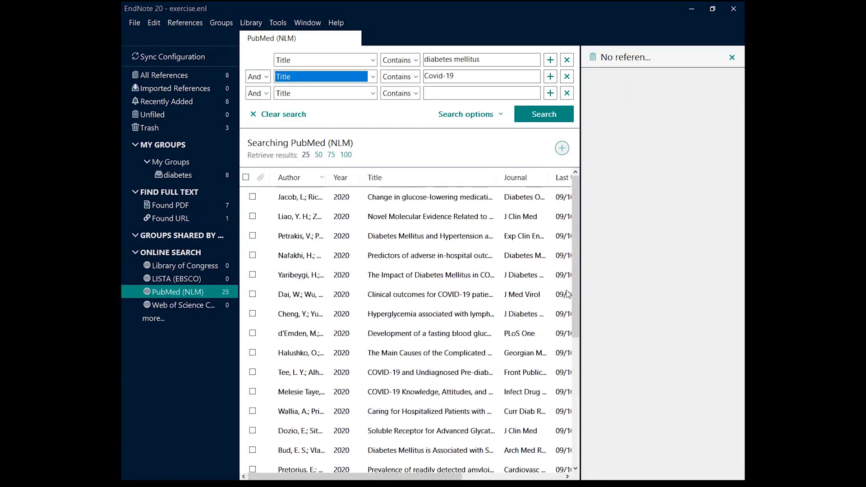
left_click(346, 156)
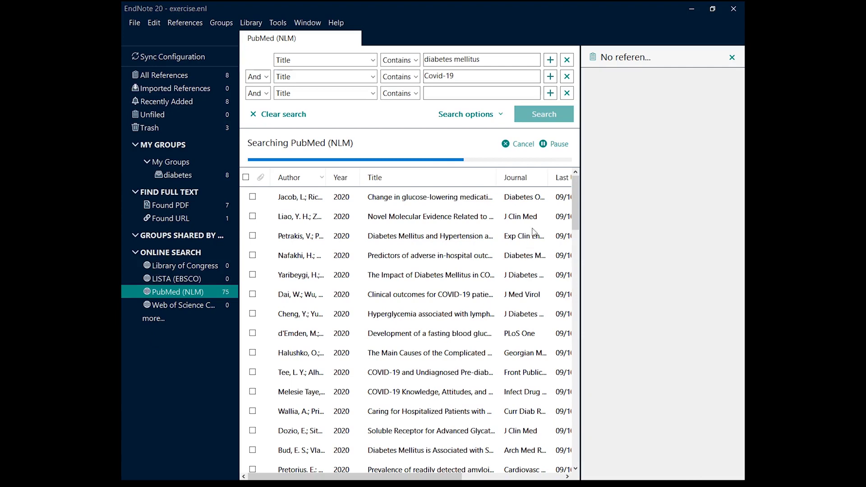
scroll(501, 334, "down", 20)
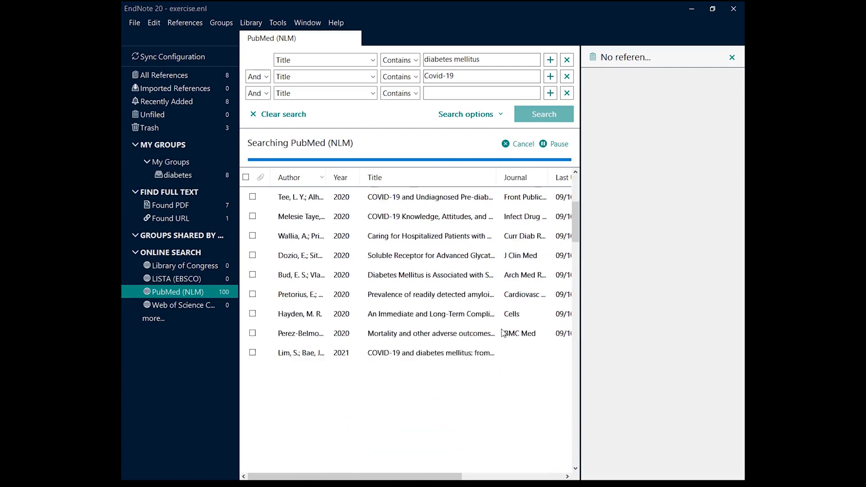
Mark the second through fifth PubMed results, from "Novel Molecular Evidence Related to COVID-19" to "The Impact of Diabetes Mellitus in COVID-19"
scroll(497, 336, "down", 7)
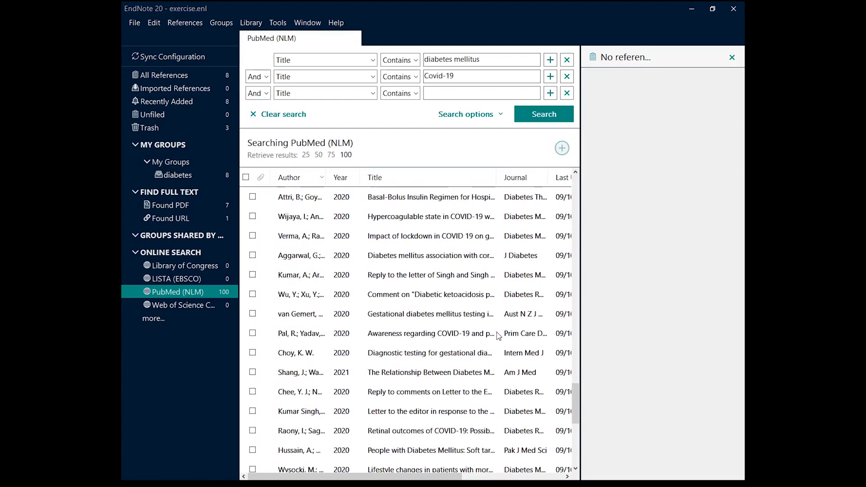
scroll(496, 336, "up", 8)
scroll(495, 336, "up", 20)
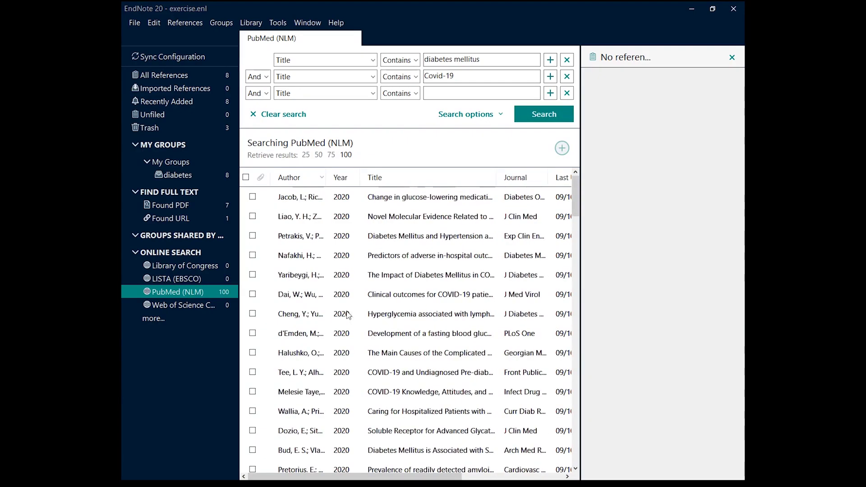
left_click(253, 217)
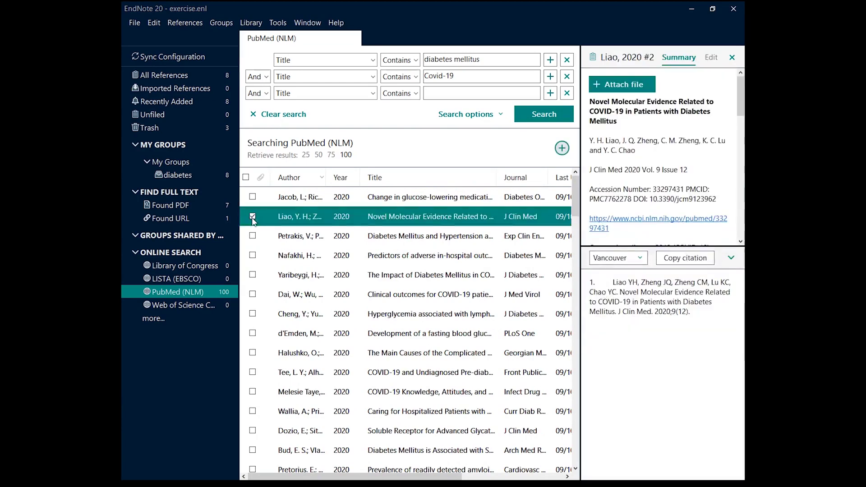
left_click(253, 236)
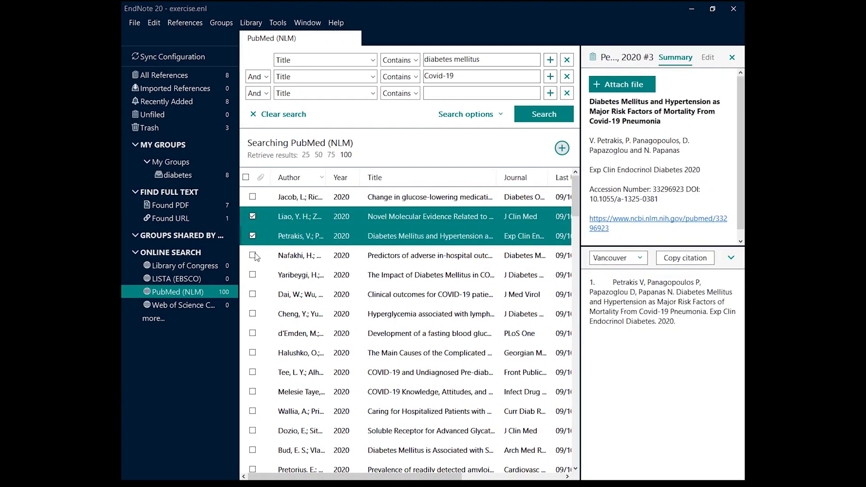
left_click(253, 256)
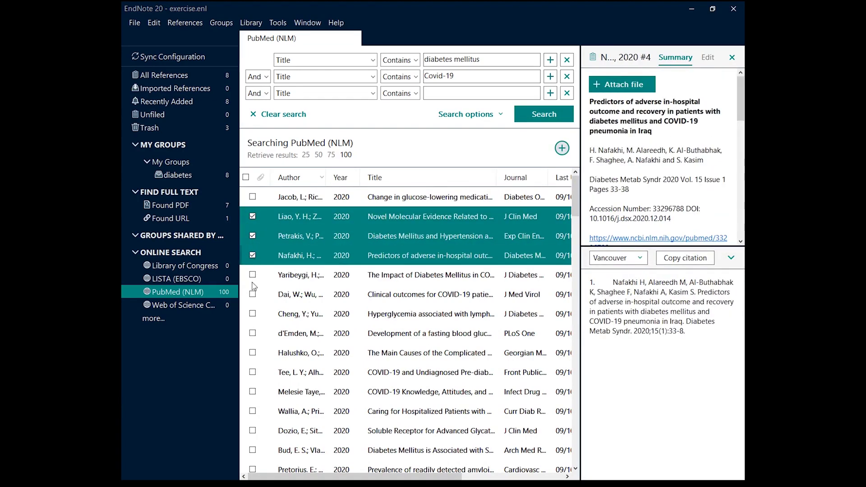
left_click(253, 275)
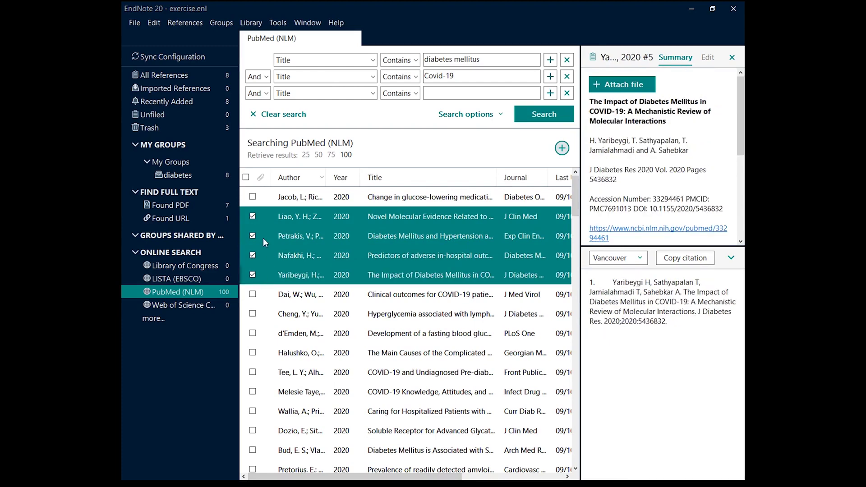
Try to copy the four marked PubMed references to the existing exercise.enl library in Documents
right_click(281, 219)
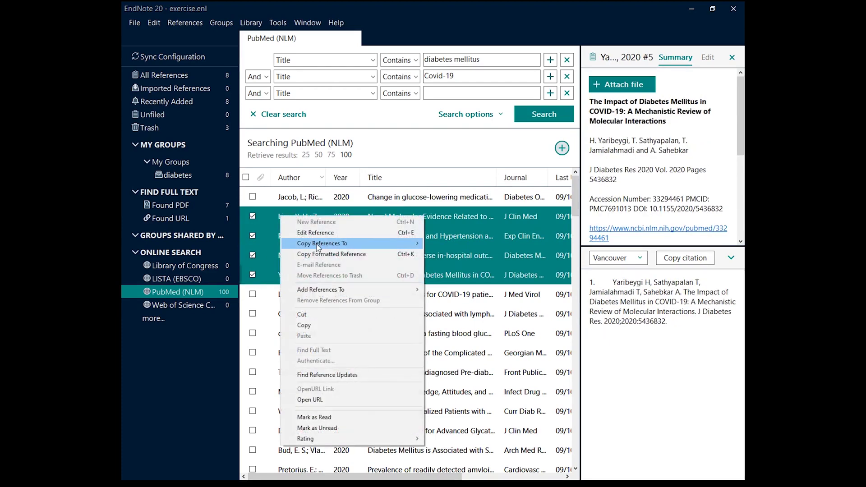
mouse_move(316, 244)
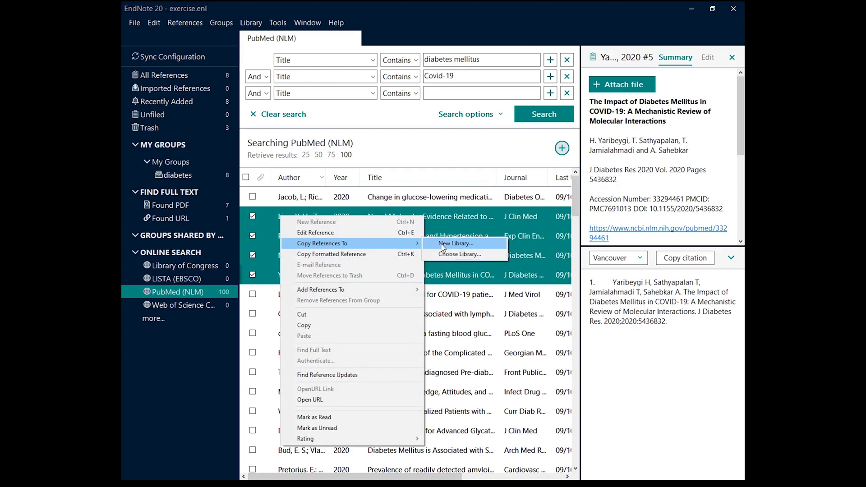
left_click(474, 255)
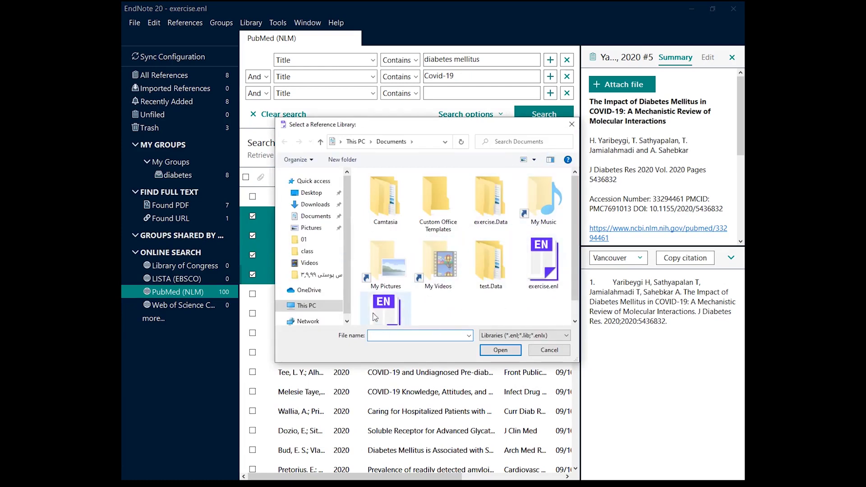
left_click_drag(575, 271, 577, 291)
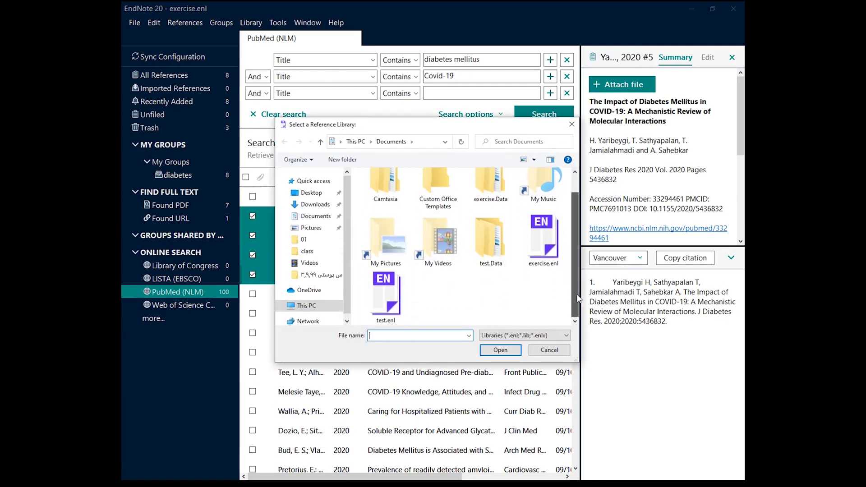
left_click(546, 242)
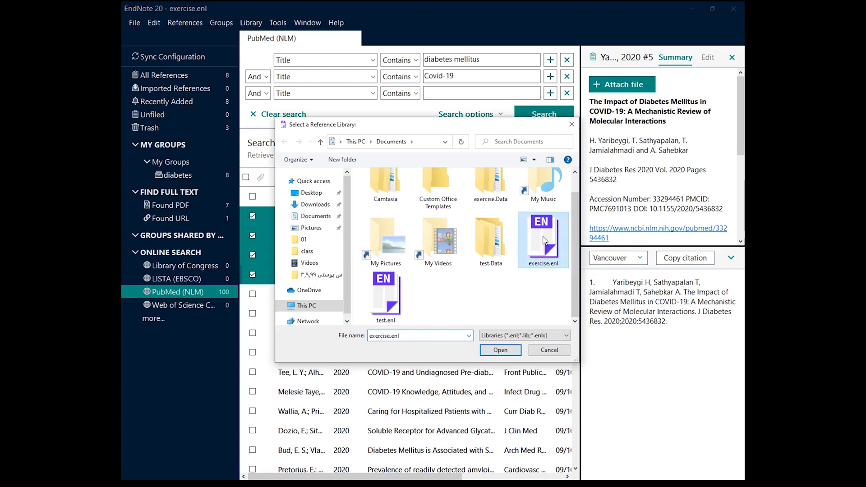
left_click(501, 350)
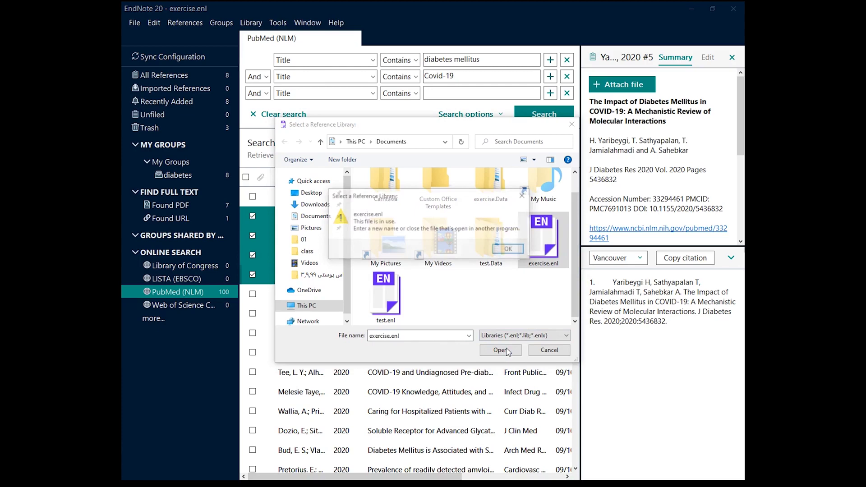
left_click(509, 249)
left_click(572, 126)
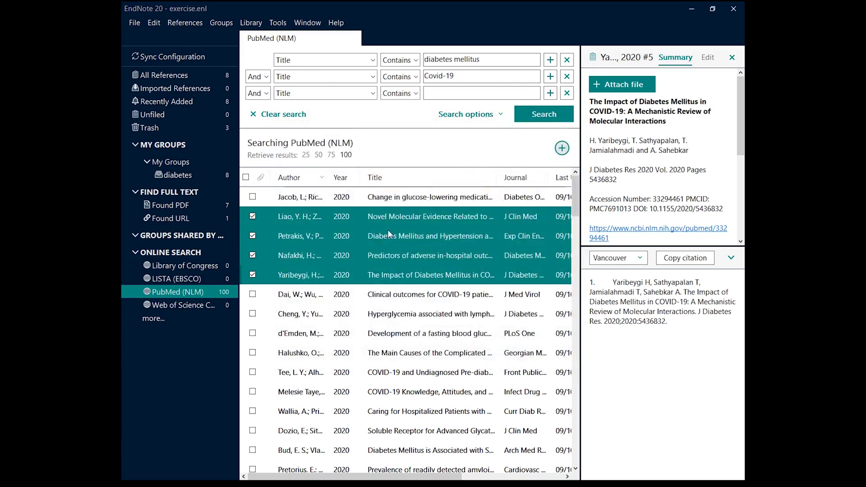
Add the four marked PubMed references to the diabetes group
right_click(390, 217)
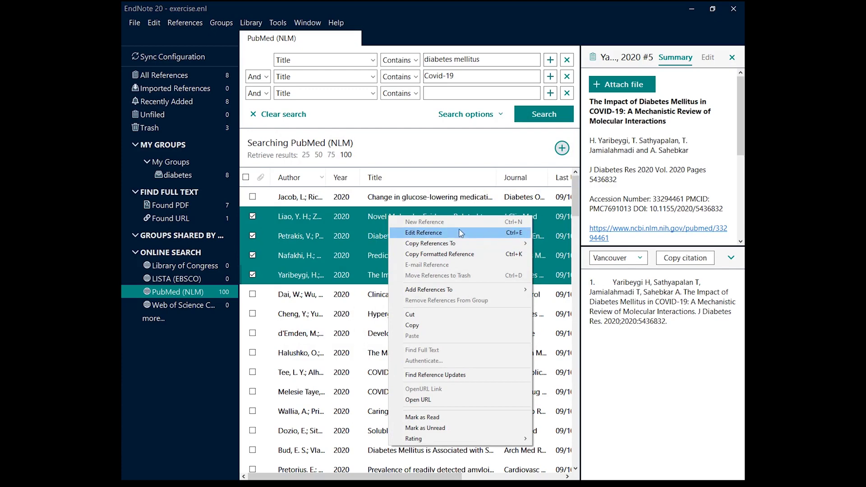
left_click(711, 391)
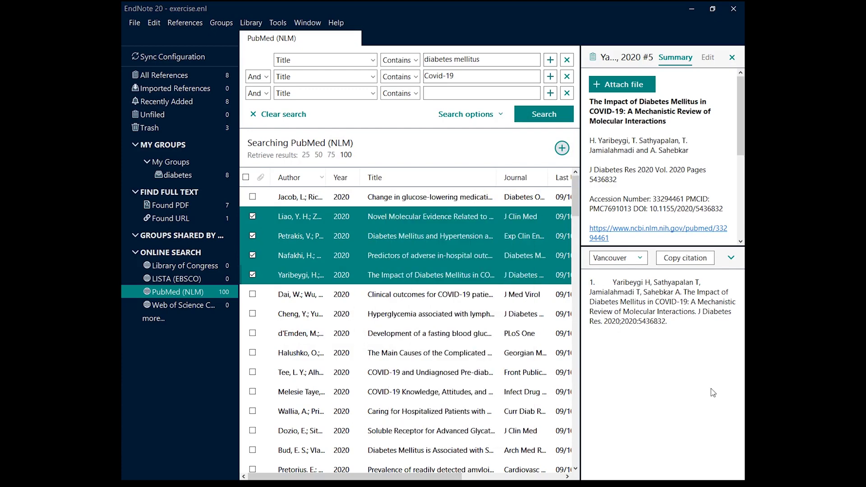
right_click(405, 212)
mouse_move(442, 244)
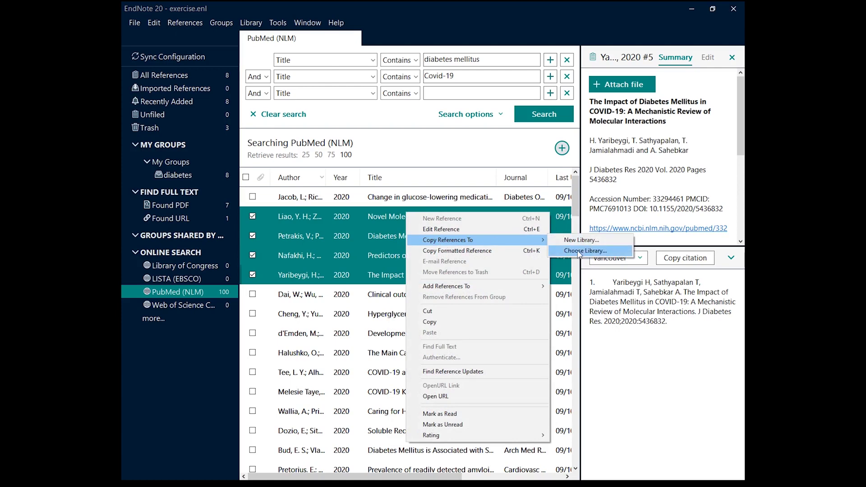
mouse_move(447, 286)
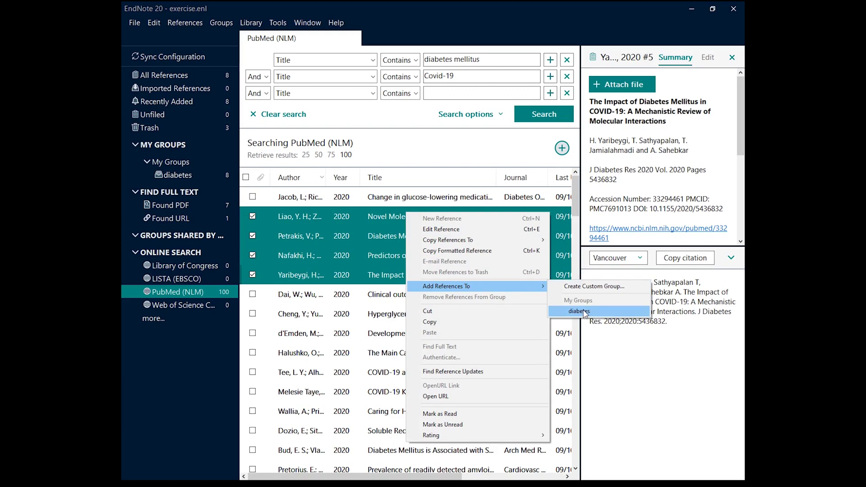
left_click(585, 311)
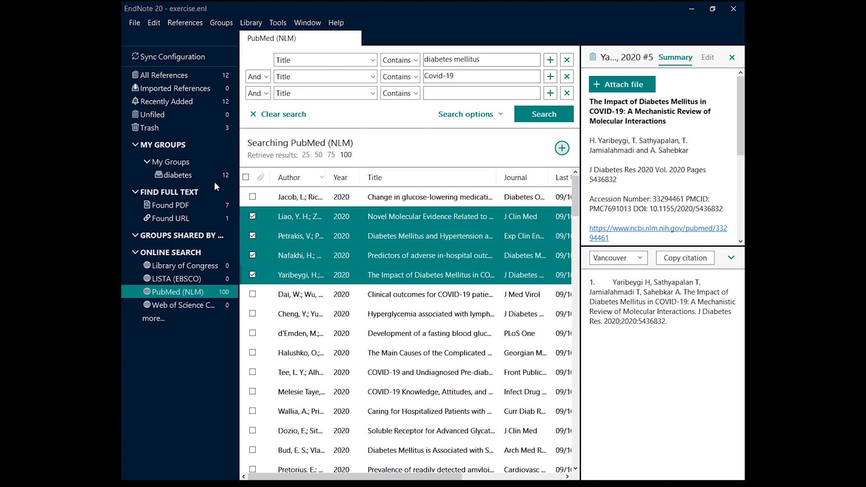
Check the reference lists of the diabetes group and the whole library, and browse the PubMed results again
left_click(194, 175)
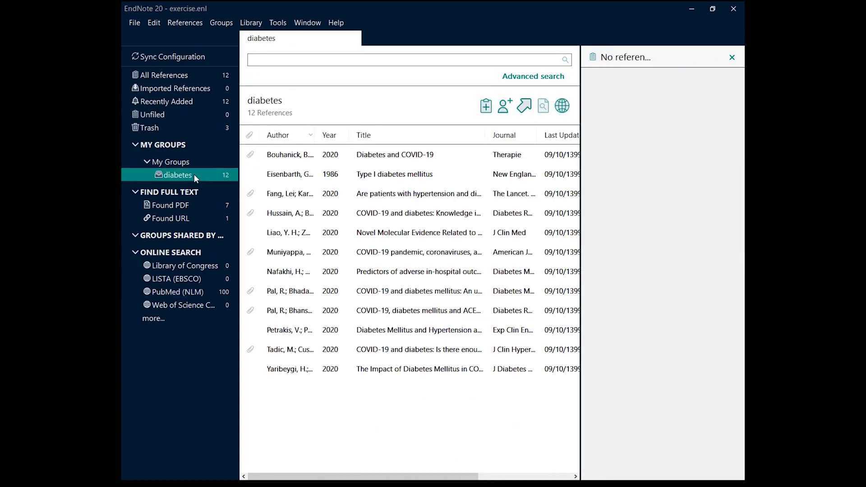
left_click(193, 74)
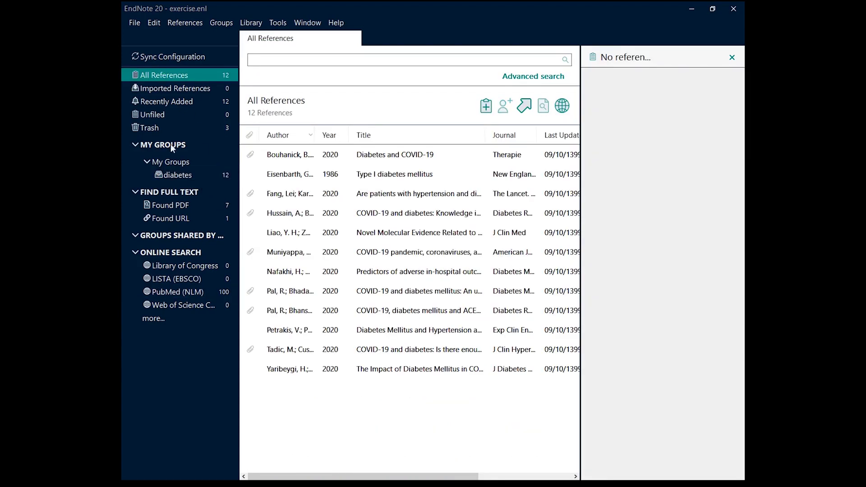
left_click(179, 292)
scroll(442, 279, "down", 7)
scroll(443, 279, "down", 20)
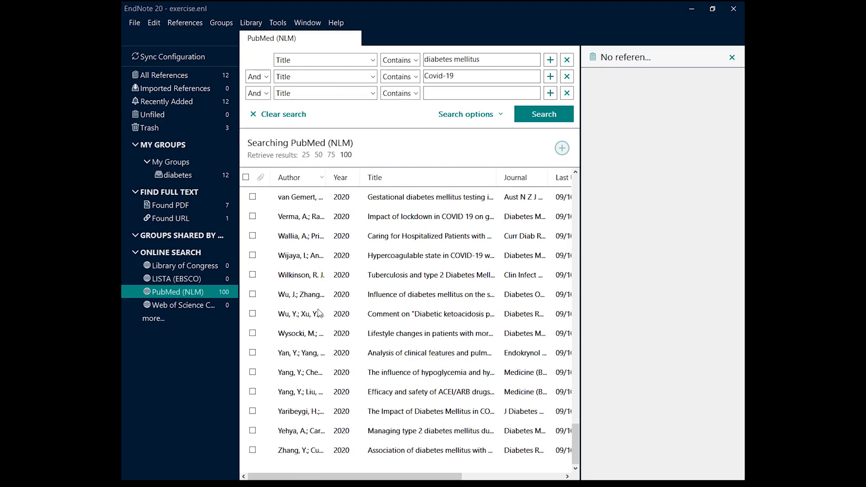
scroll(290, 270, "up", 5)
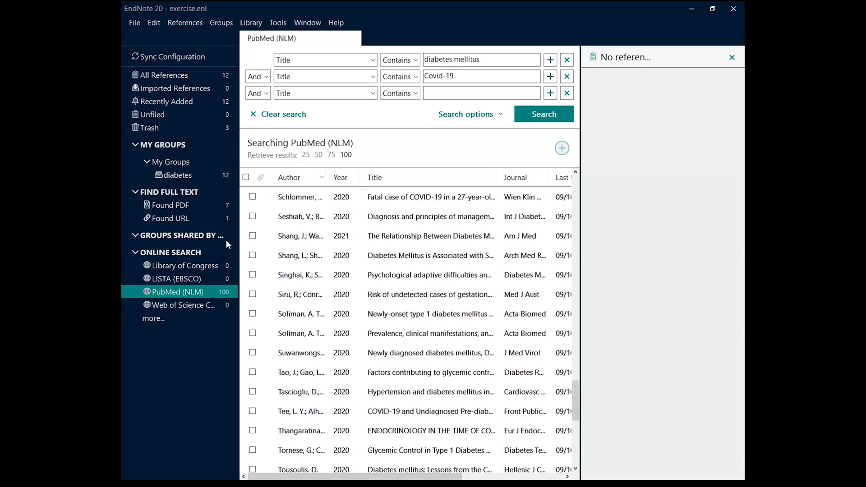
Run the "diabetes mellitus" and "Covid-19" title search in the Web of Science Core Collection
left_click(181, 305)
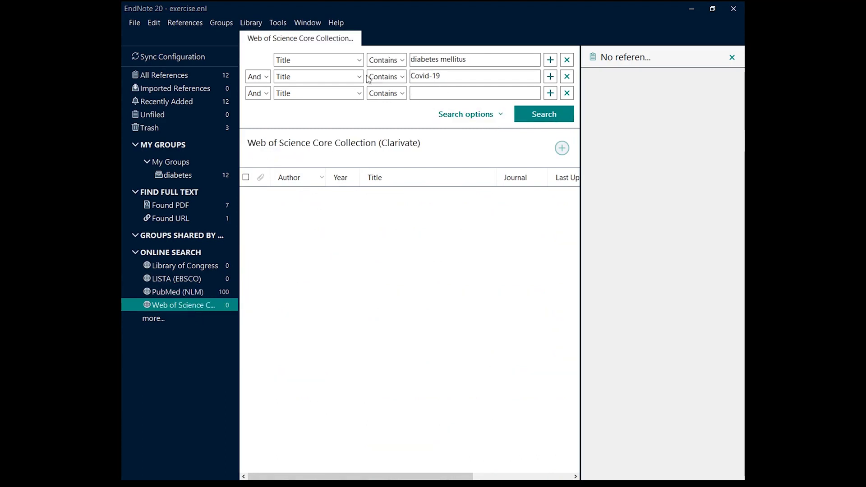
left_click(545, 116)
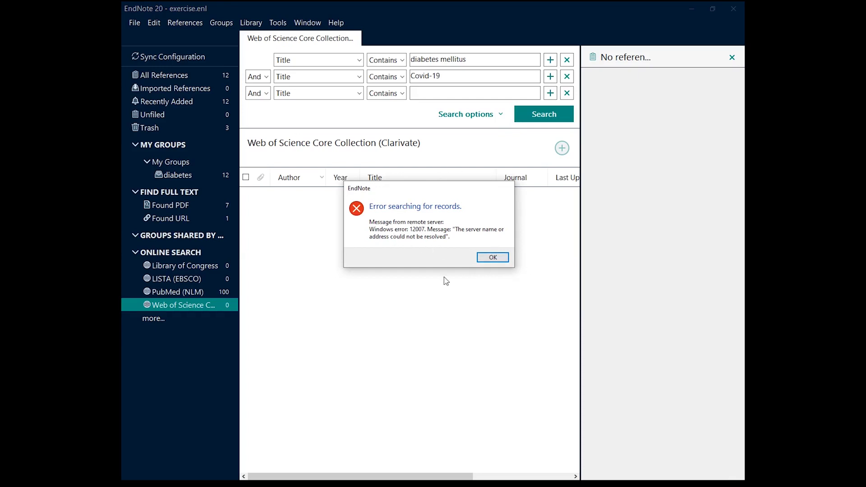
left_click(493, 258)
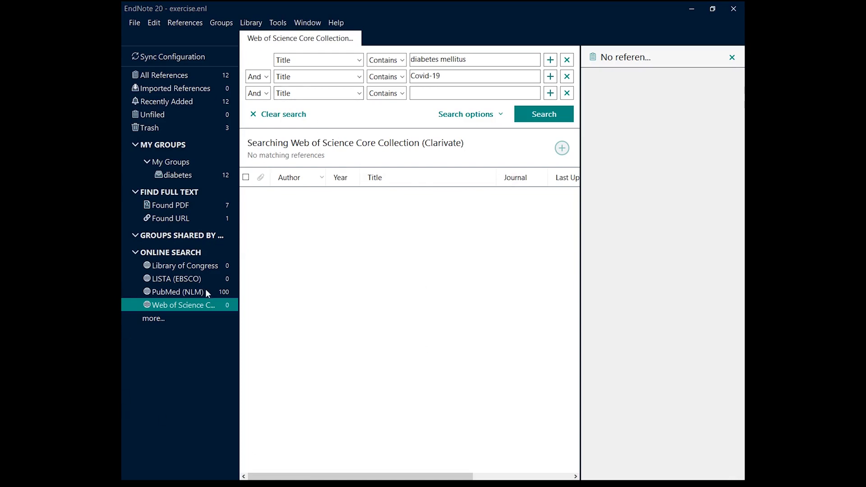
Run the same two-term title search in LISTA (EBSCO)
left_click(179, 278)
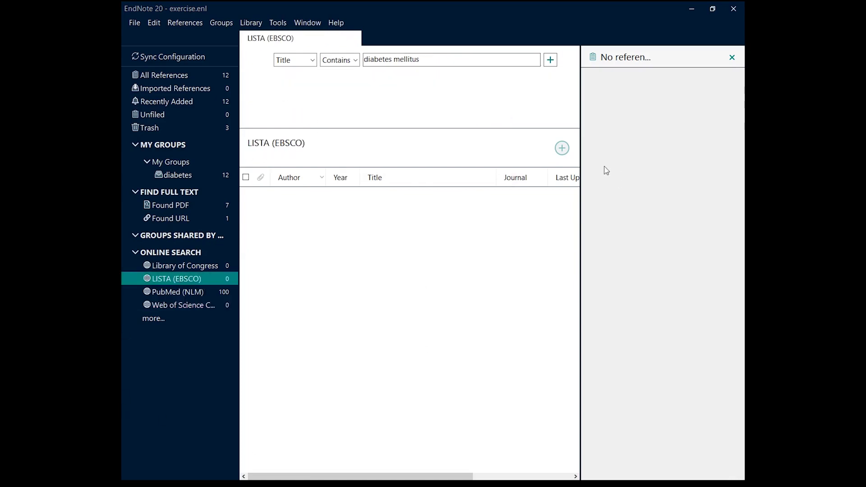
left_click(528, 112)
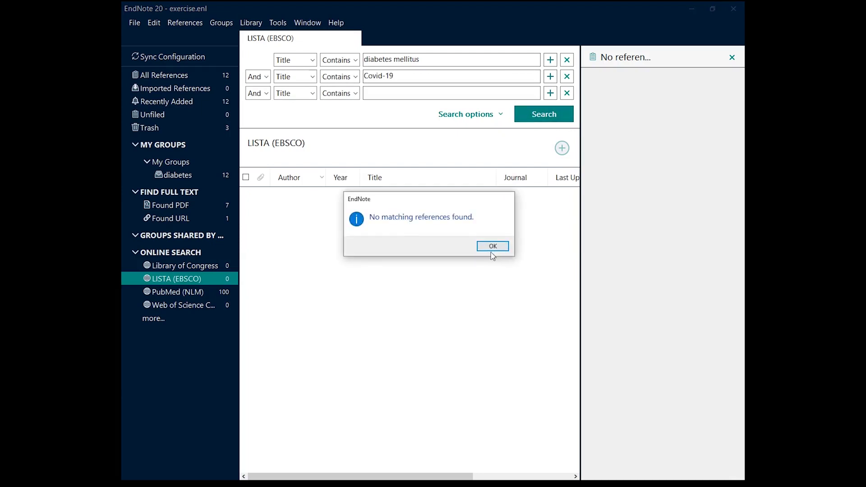
left_click(493, 247)
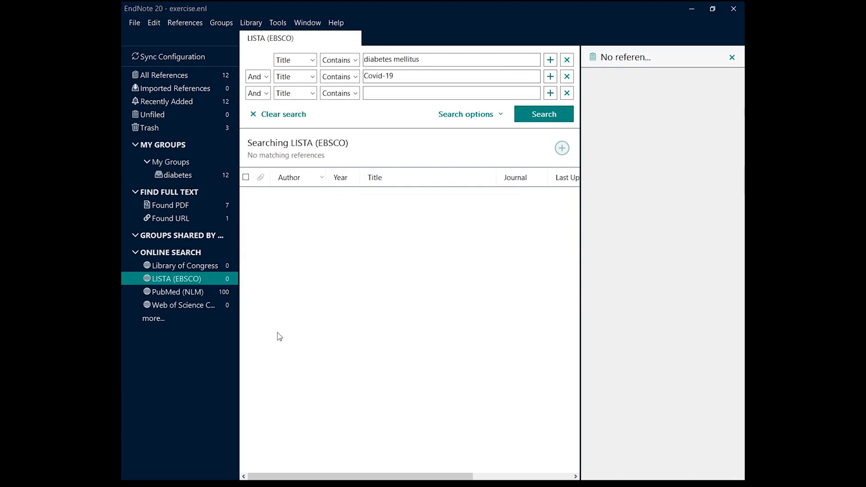
Run the same two-term title search in the Library of Congress catalogue
left_click(184, 266)
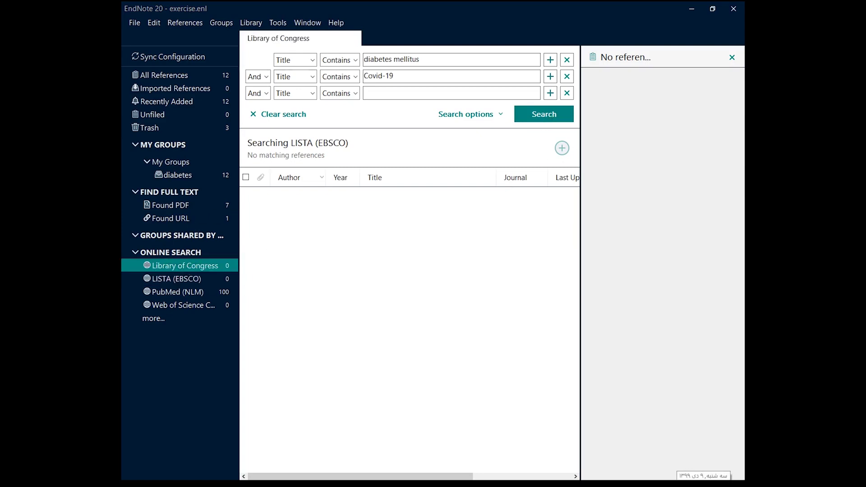
left_click(546, 116)
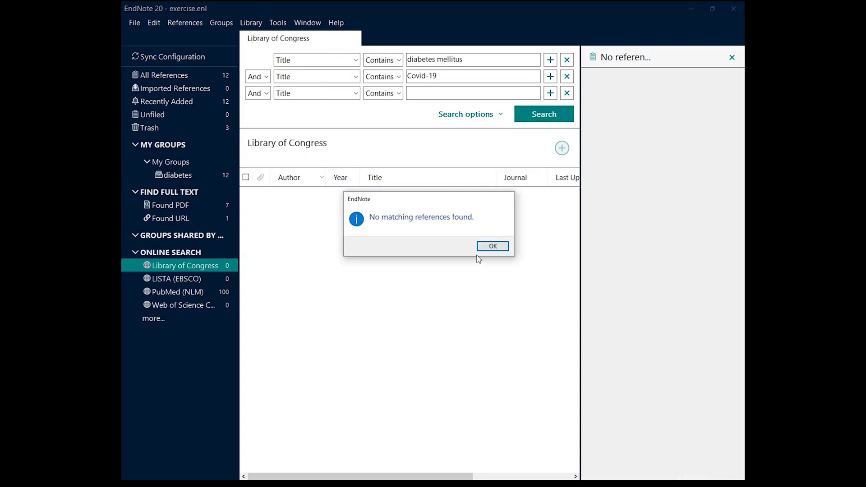
left_click(493, 246)
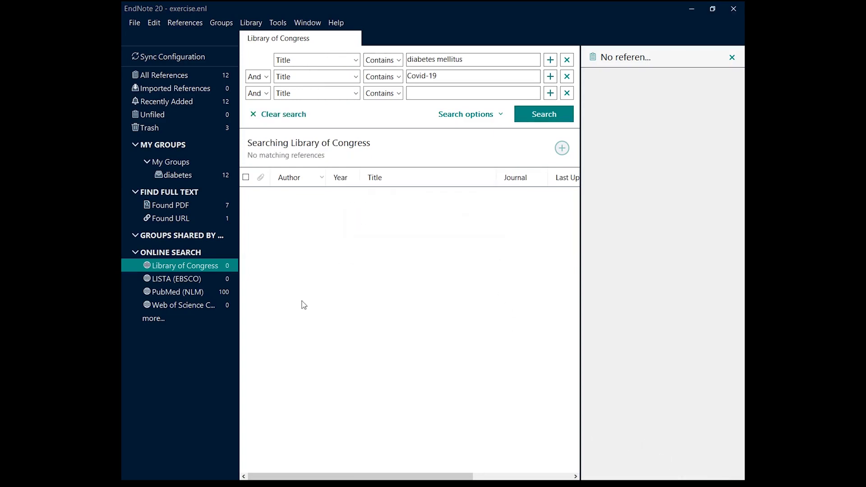
Browse the available online search connections without choosing one, and return to the Web of Science Core Collection search
left_click(148, 318)
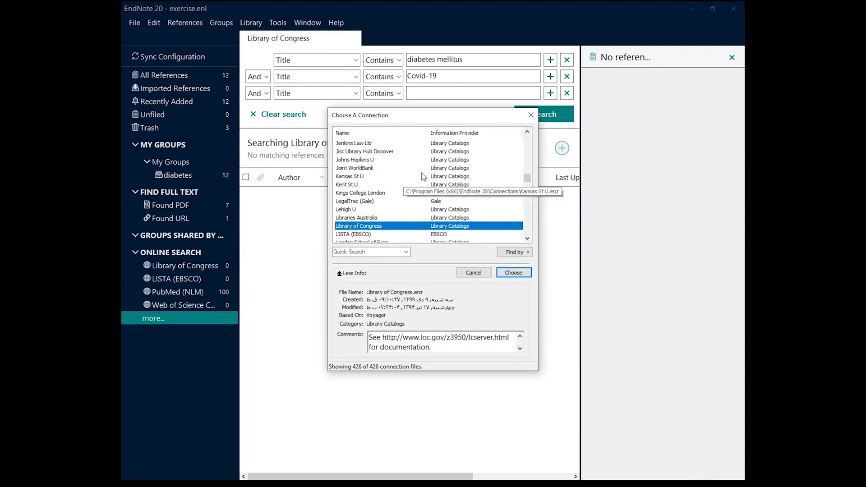
left_click_drag(528, 180, 533, 132)
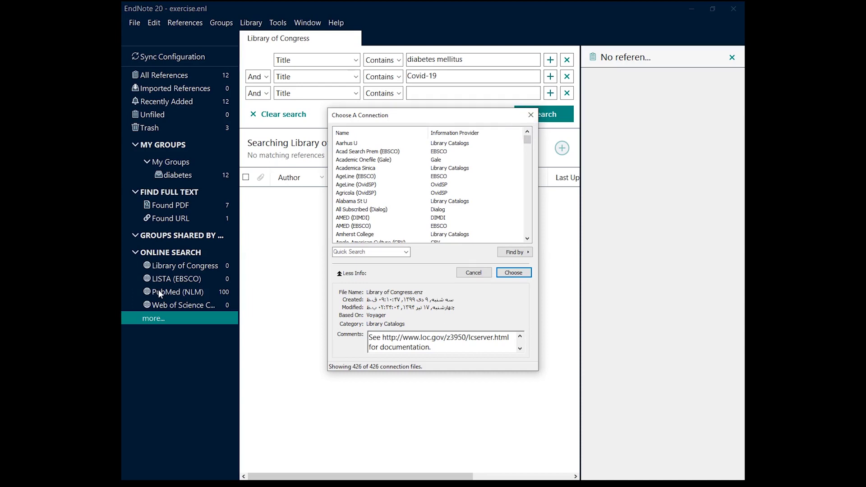
left_click(530, 114)
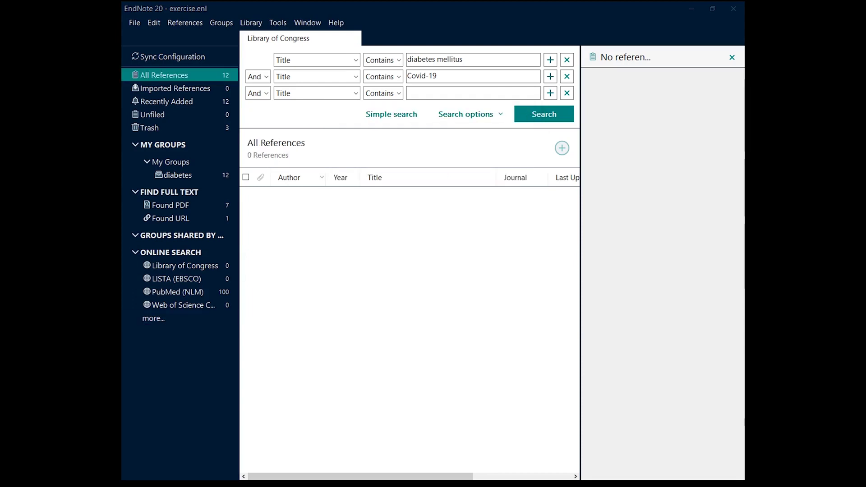
left_click(165, 305)
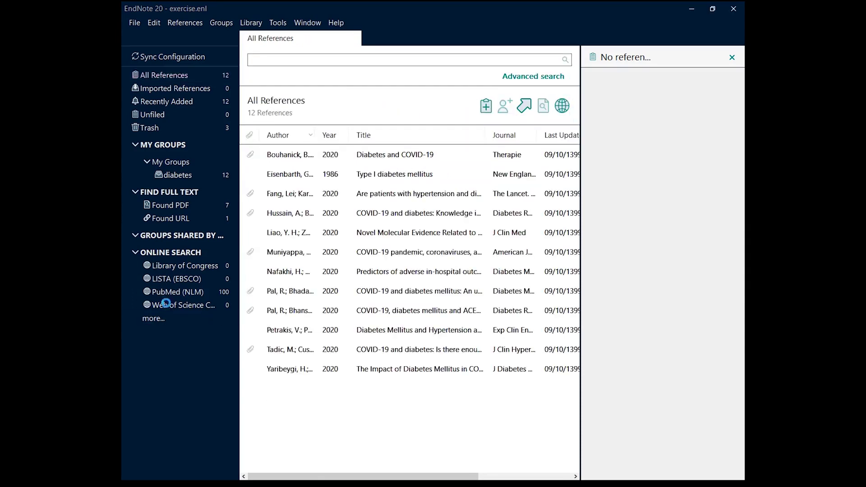
Add the INSPEC (OvidSP) connection to the online searches and dismiss its login request without entering credentials
left_click(177, 292)
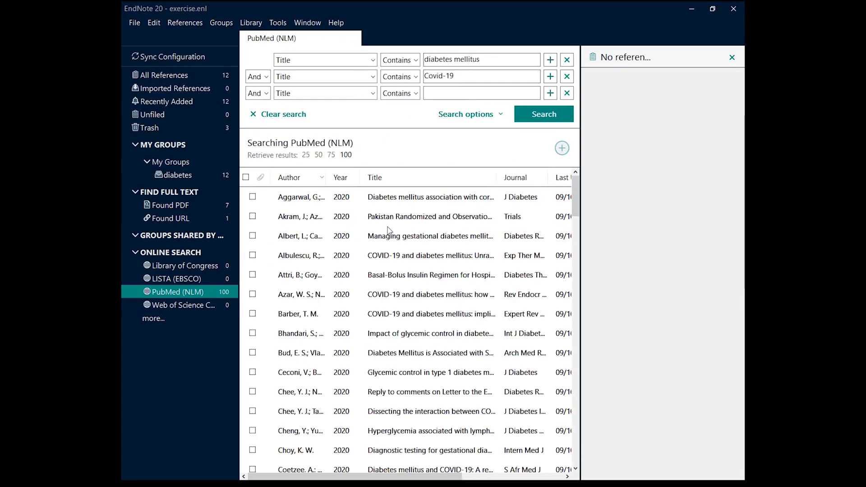
left_click(148, 319)
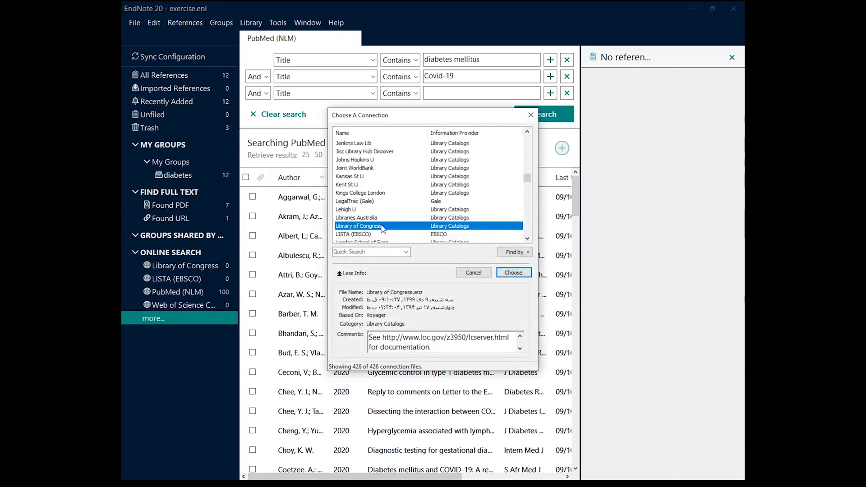
scroll(382, 228, "up", 10)
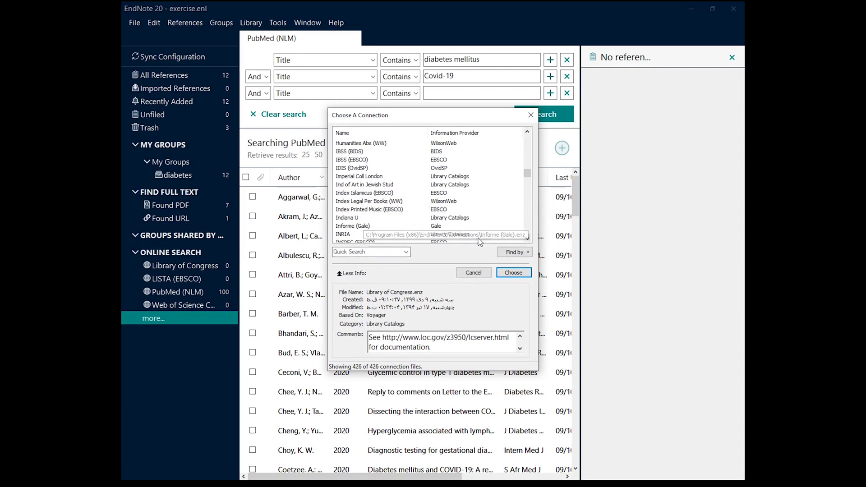
scroll(375, 225, "up", 10)
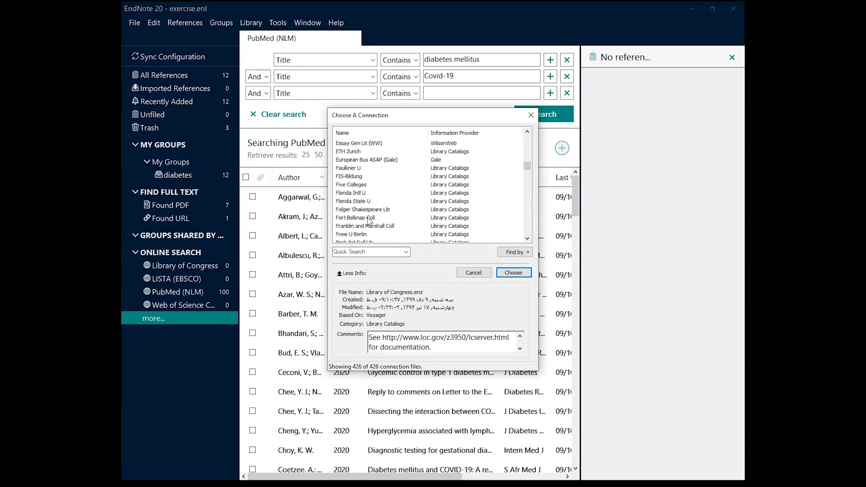
scroll(367, 213, "down", 9)
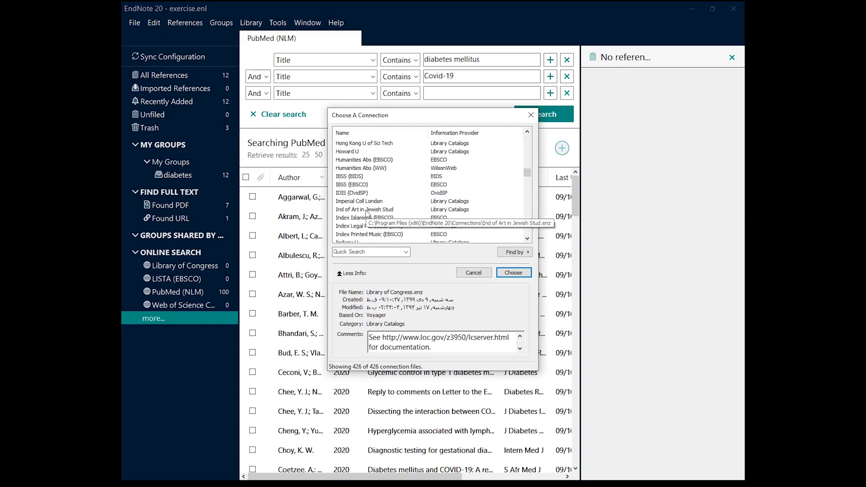
scroll(383, 239, "down", 1)
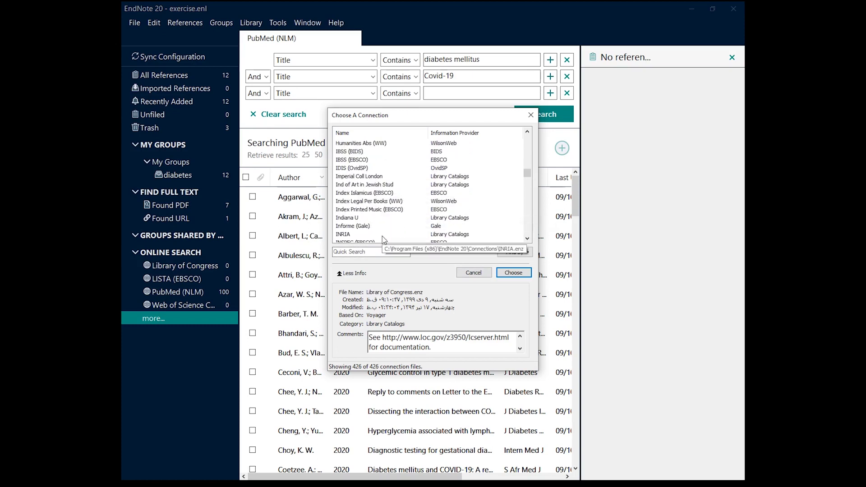
scroll(384, 239, "down", 1)
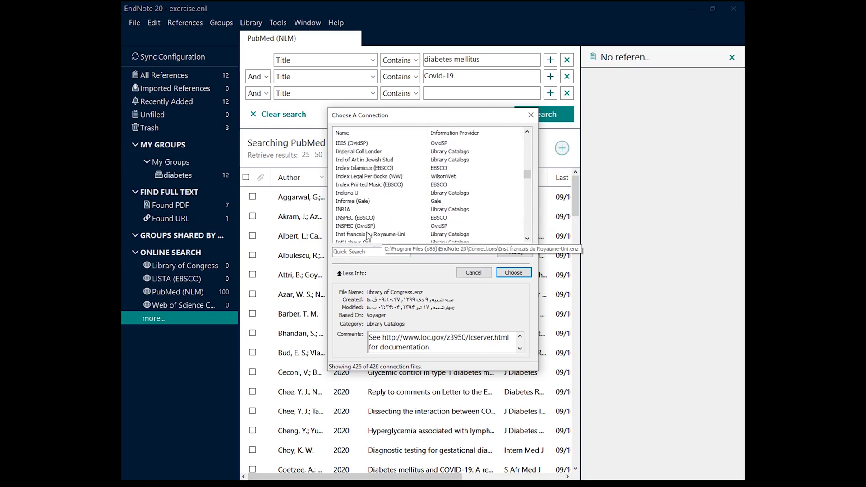
left_click(371, 227)
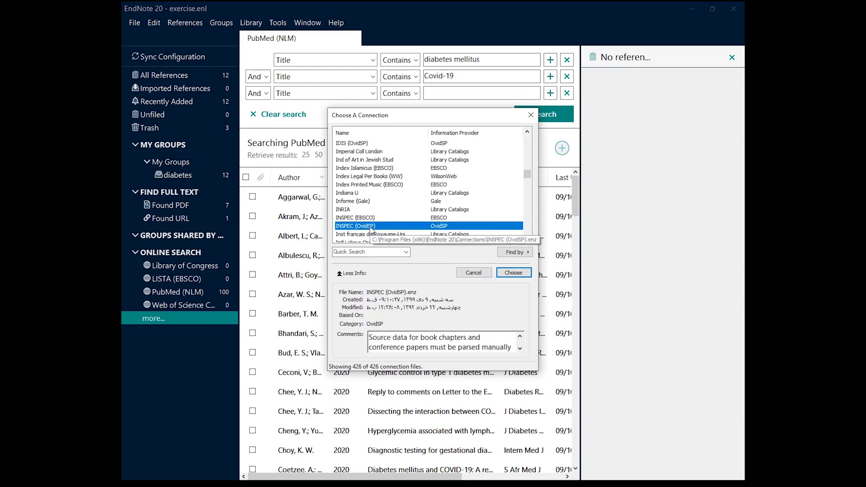
left_click(519, 274)
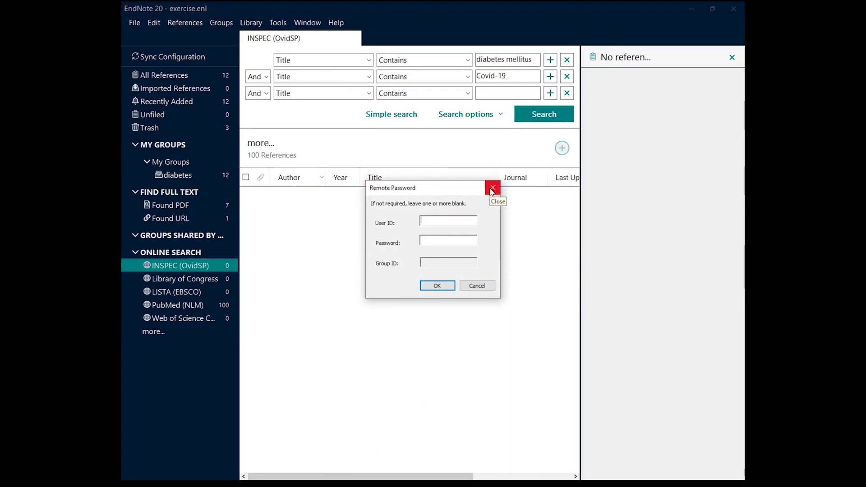
left_click(491, 189)
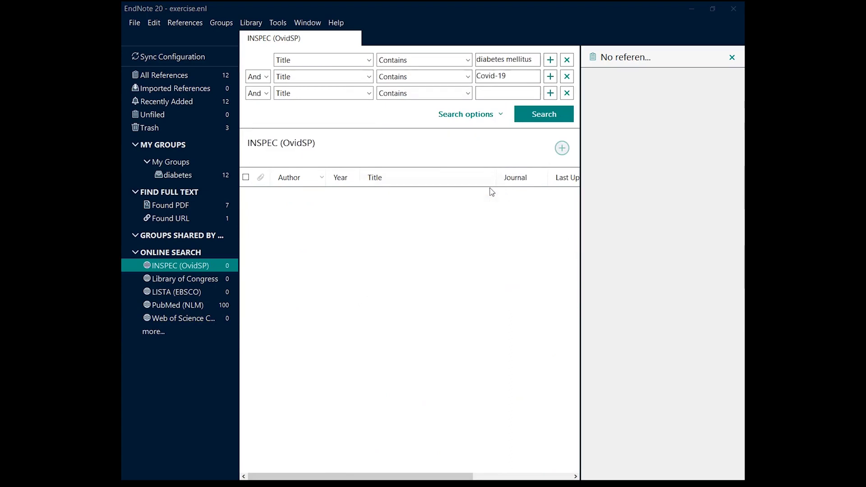
Add the McMaster U library catalogue connection and try to run the "diabetes mellitus" and "Covid-19" title search in it
left_click(154, 334)
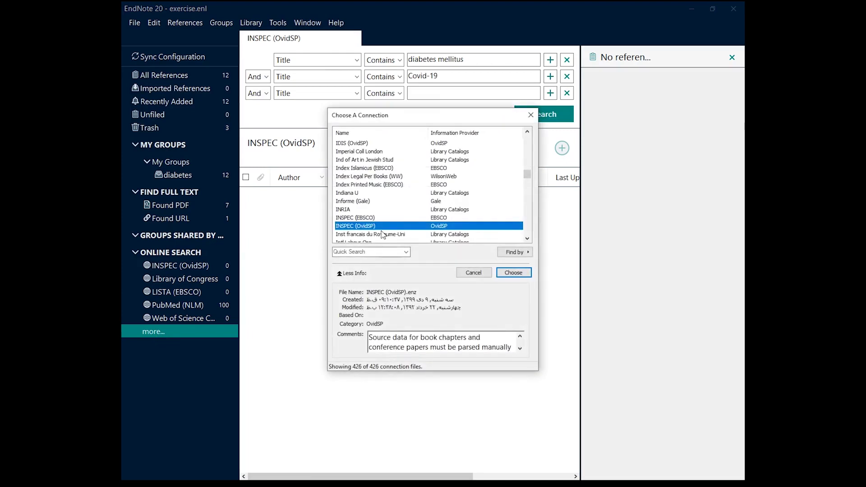
scroll(354, 199, "down", 1)
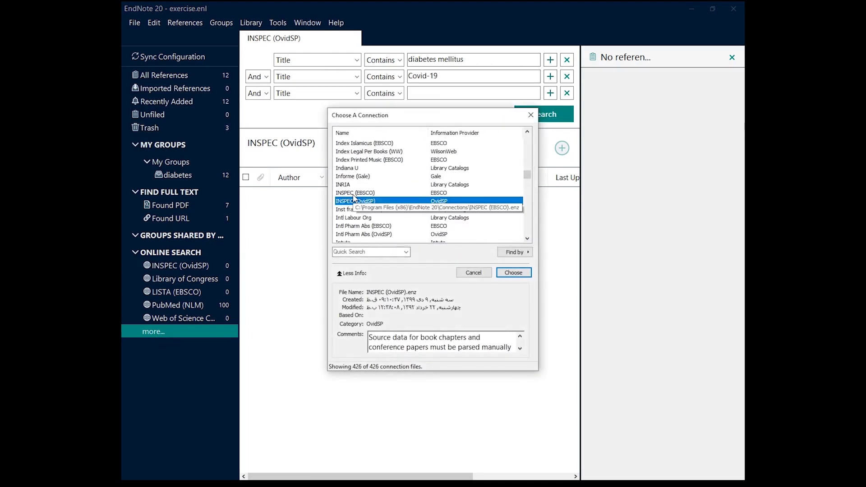
scroll(354, 199, "down", 6)
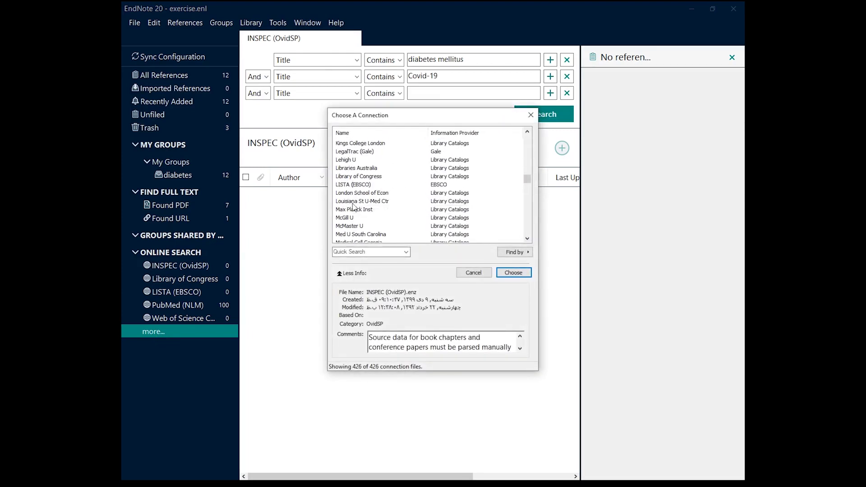
left_click(350, 227)
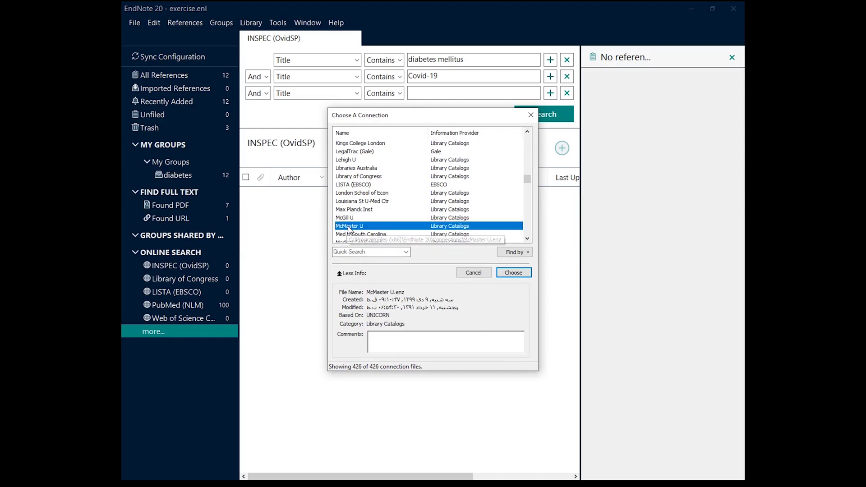
left_click(514, 273)
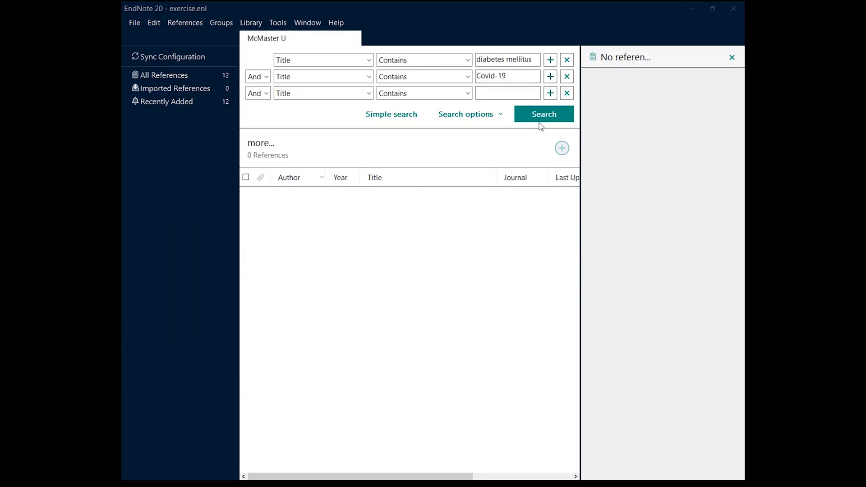
left_click(542, 118)
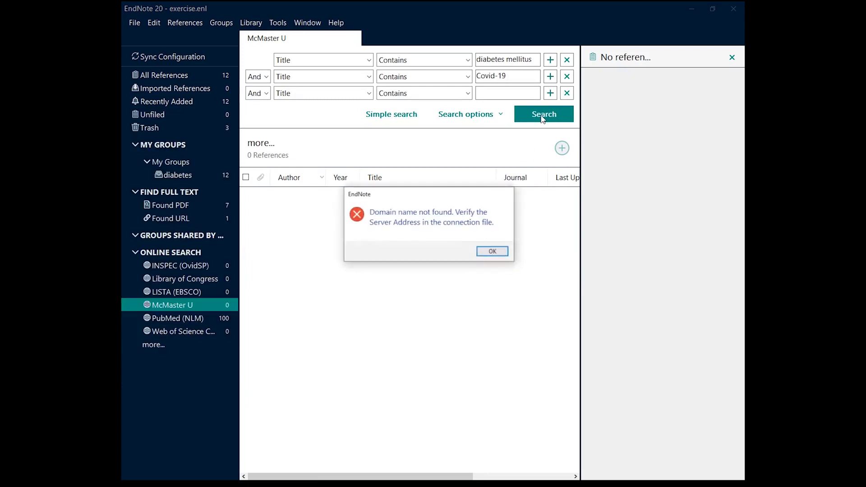
left_click(492, 252)
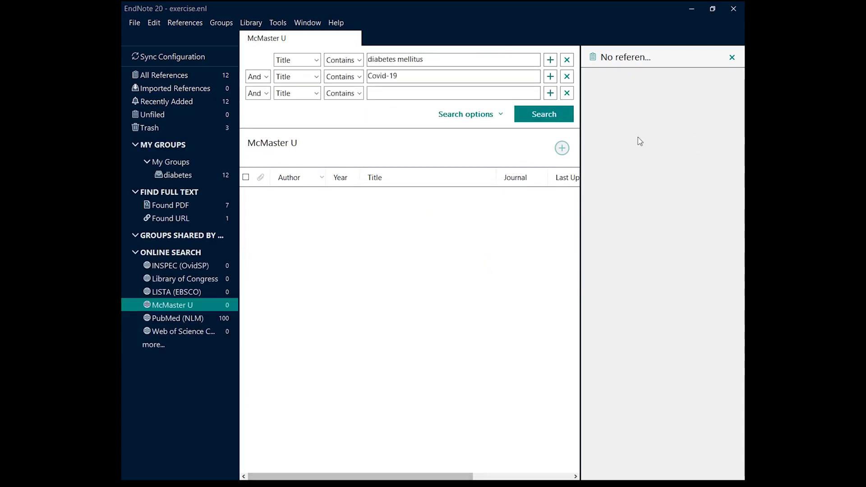
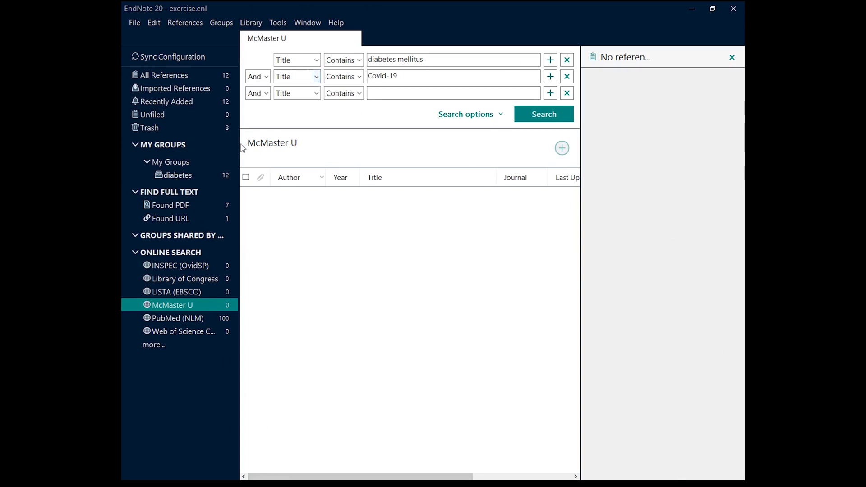
Create a new reference from the diabetes group and set its reference type to Thesis
left_click(178, 175)
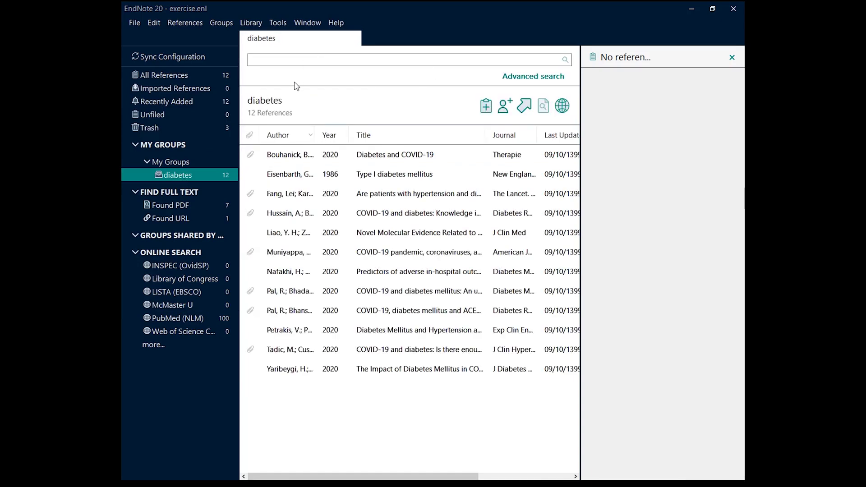
left_click(153, 23)
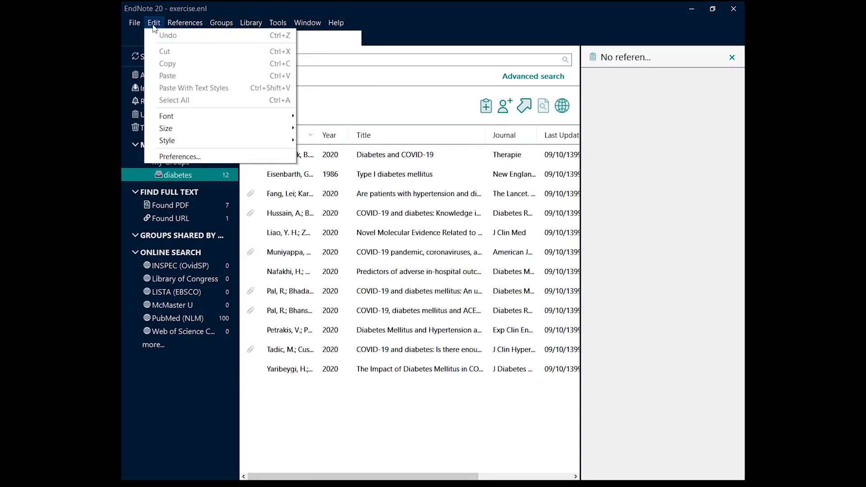
mouse_move(187, 26)
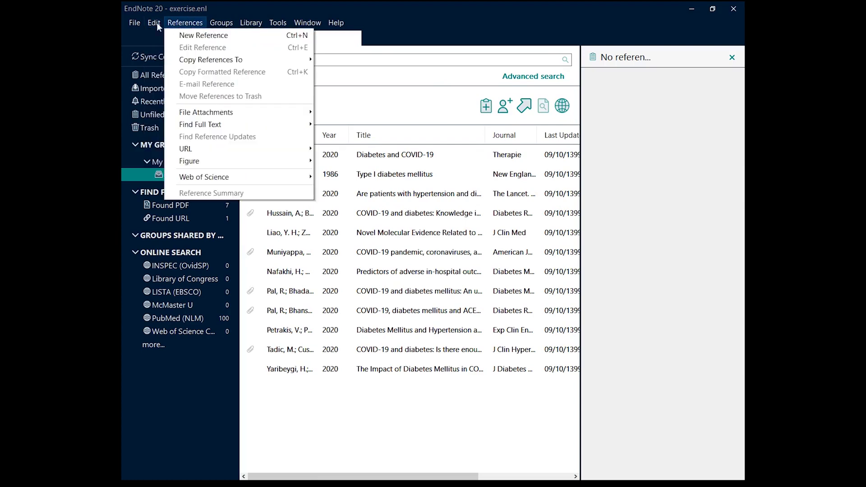
left_click(194, 40)
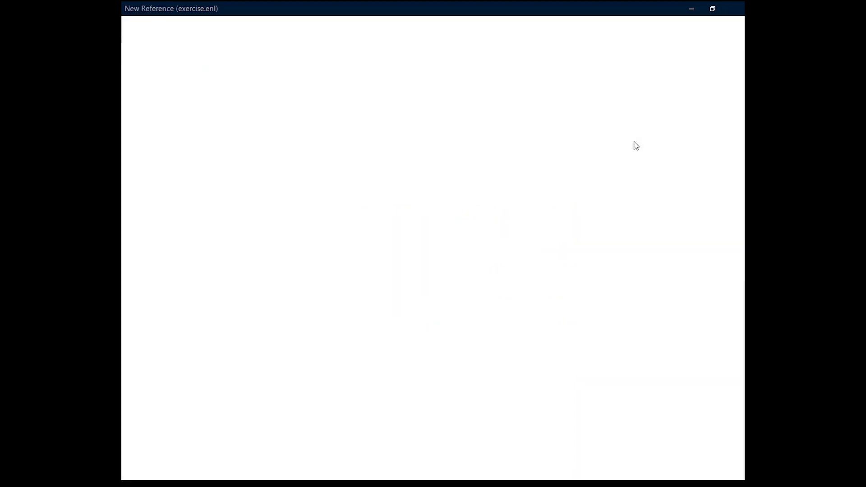
left_click(720, 76)
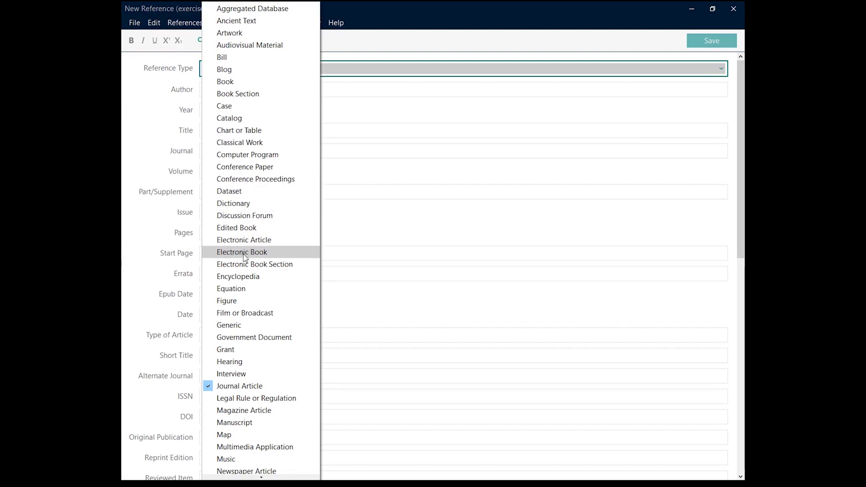
scroll(253, 325, "down", 1)
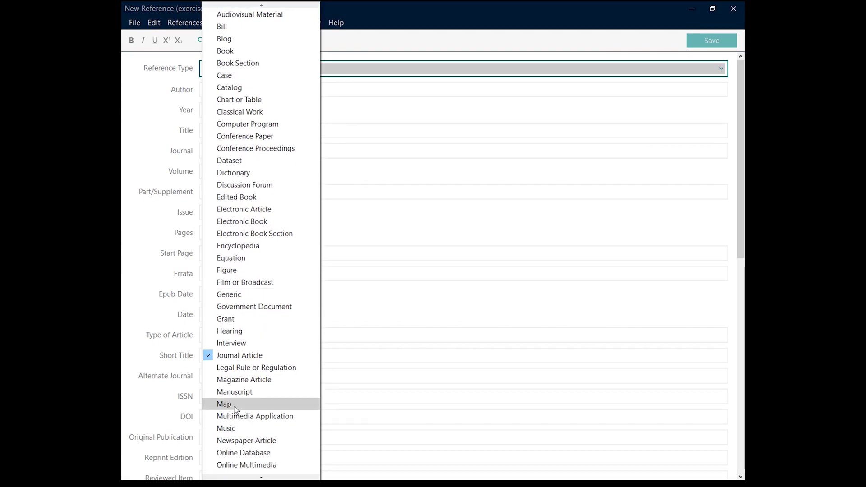
scroll(229, 416, "down", 1)
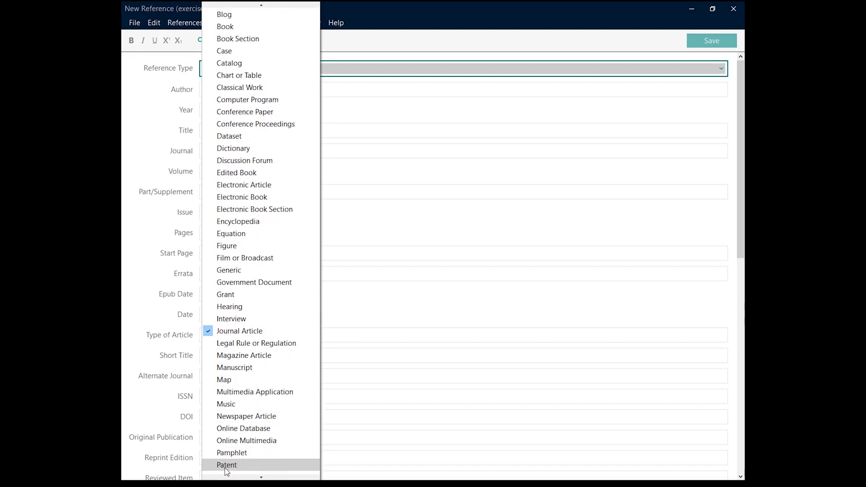
scroll(226, 468, "down", 3)
scroll(228, 474, "down", 1)
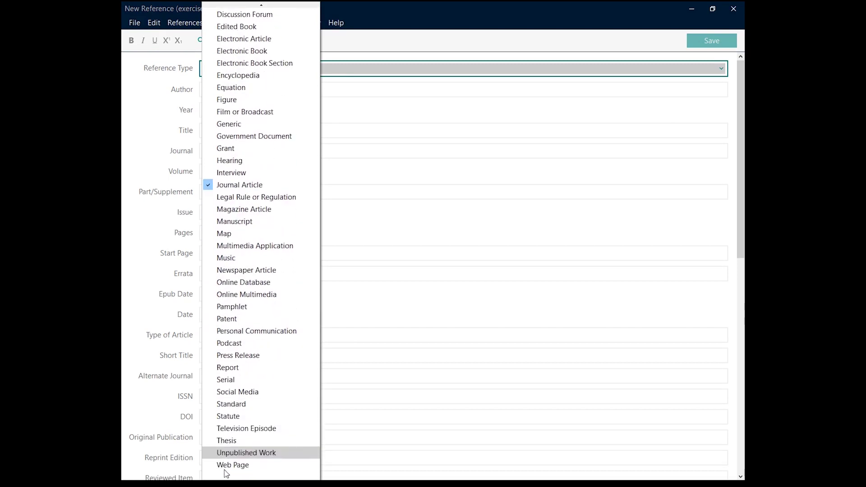
left_click(224, 442)
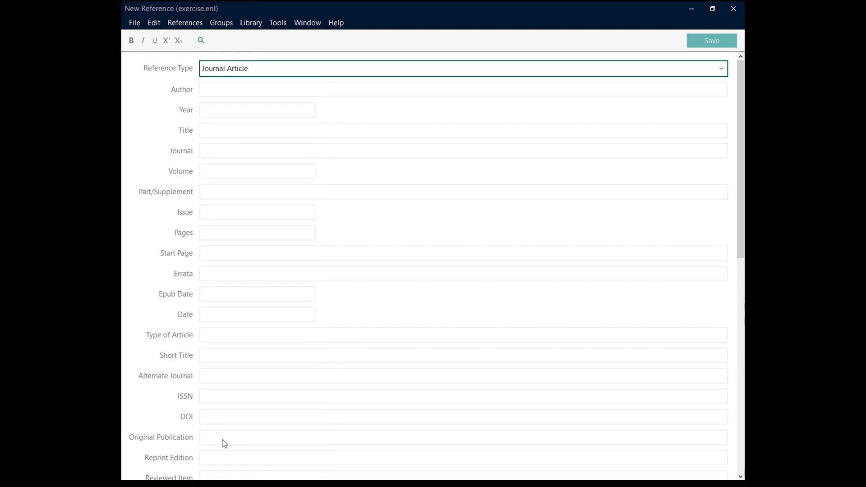
Go through the thesis reference's fields, from Author to the attachment and database fields, and close it without saving
left_click(229, 91)
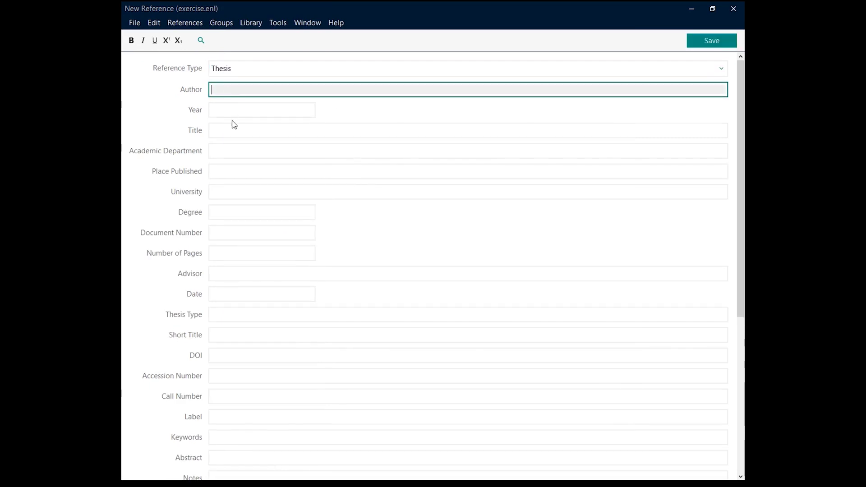
left_click(234, 110)
left_click(228, 132)
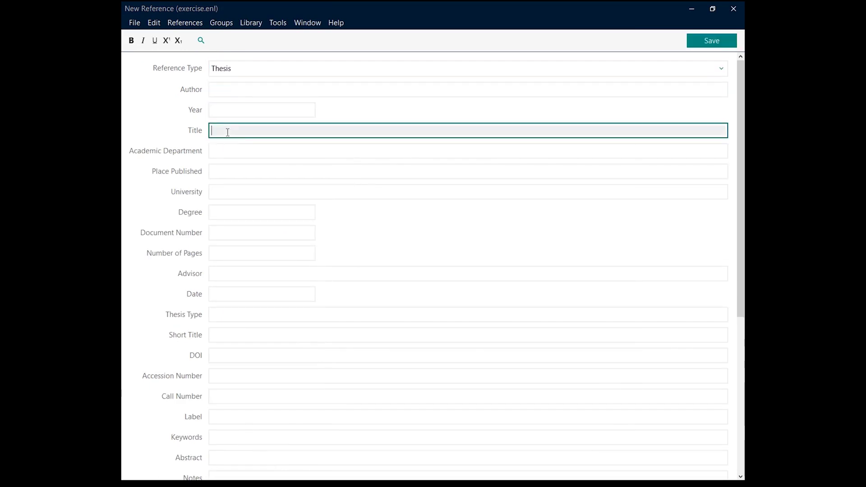
left_click(228, 150)
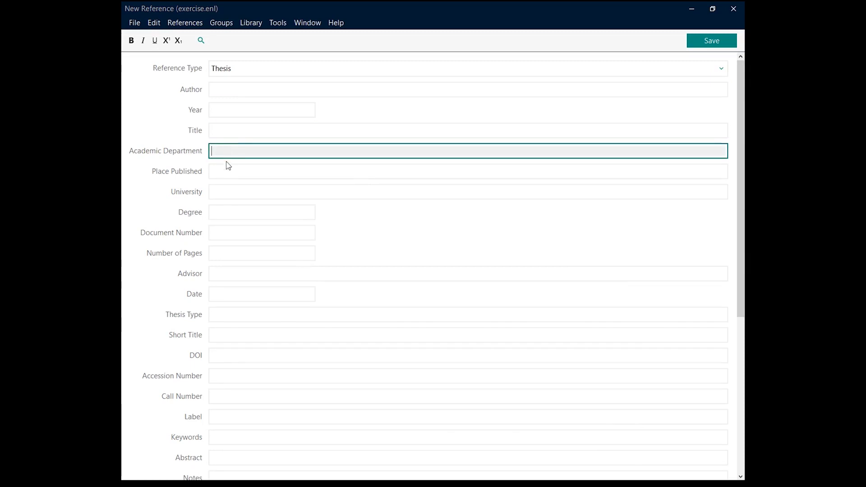
left_click(227, 173)
left_click(228, 194)
left_click(231, 215)
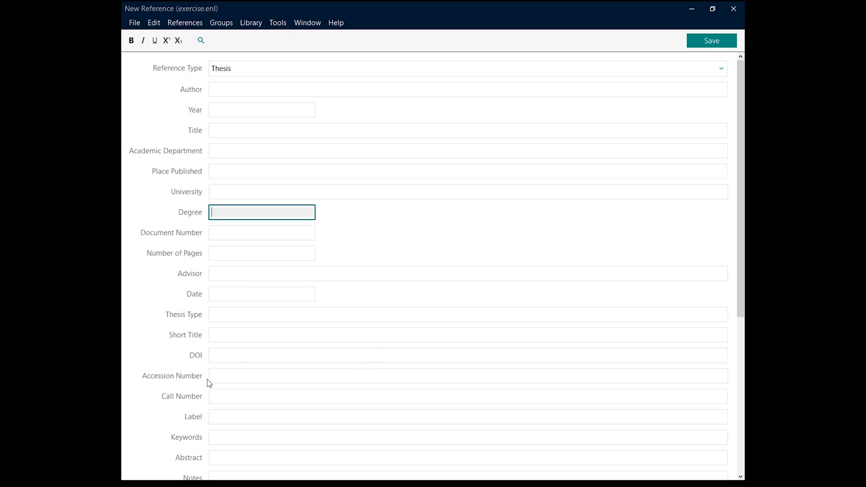
scroll(268, 333, "down", 5)
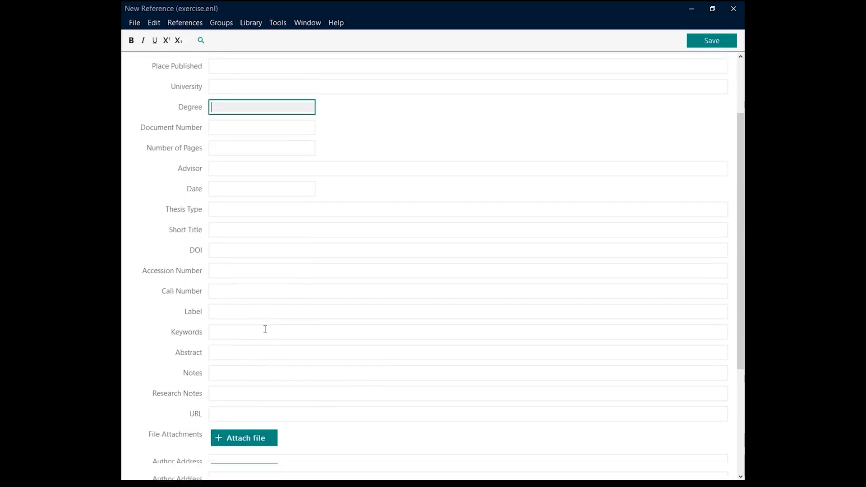
scroll(264, 328, "down", 3)
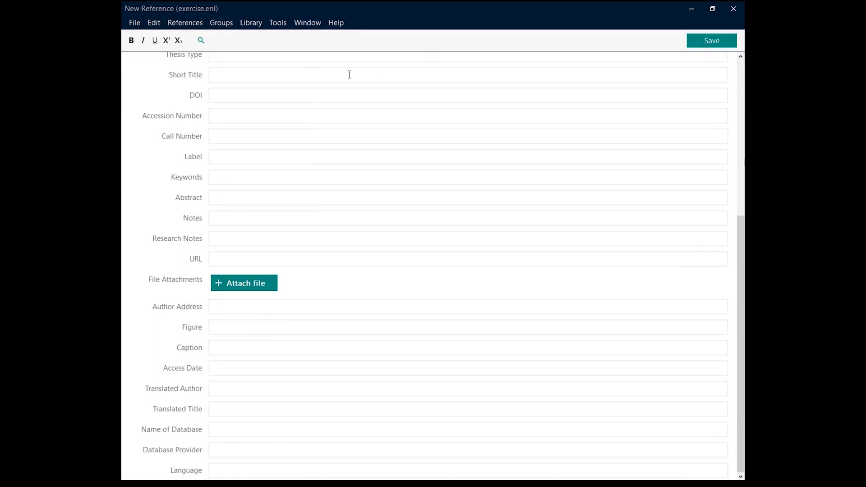
left_click(734, 9)
left_click(434, 271)
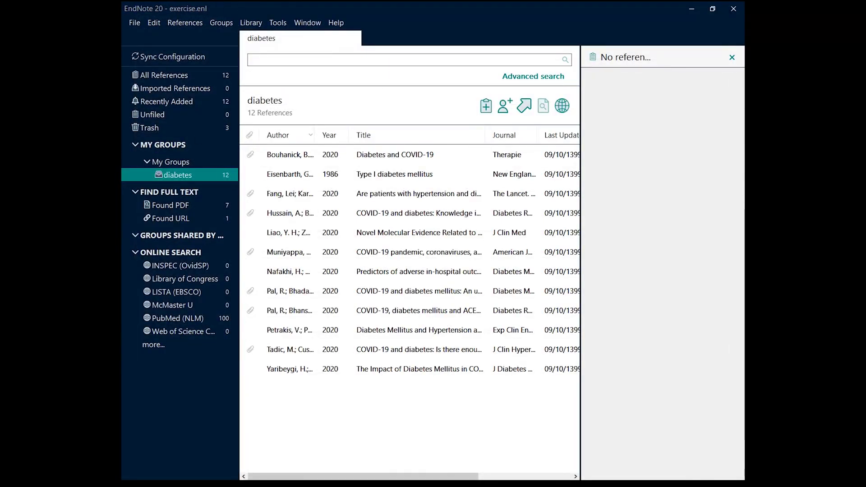
Switch to Word 2013, open a blank document in a maximized window and show it in Read Mode
left_click(692, 10)
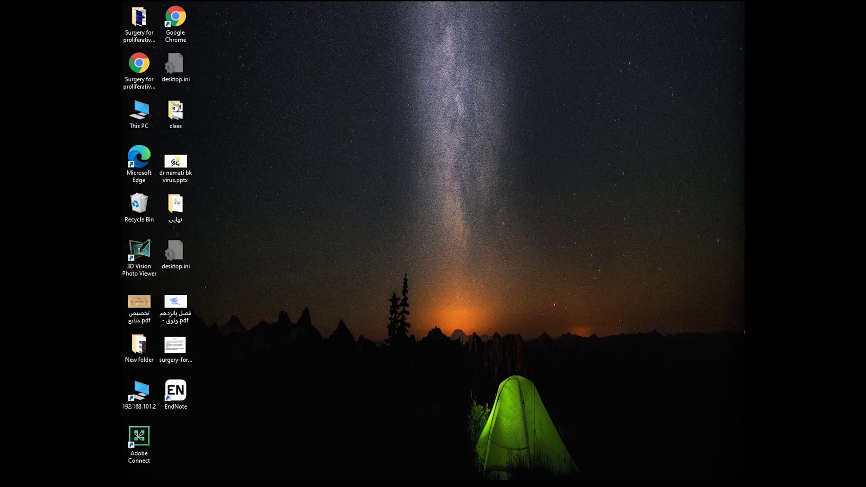
key("super")
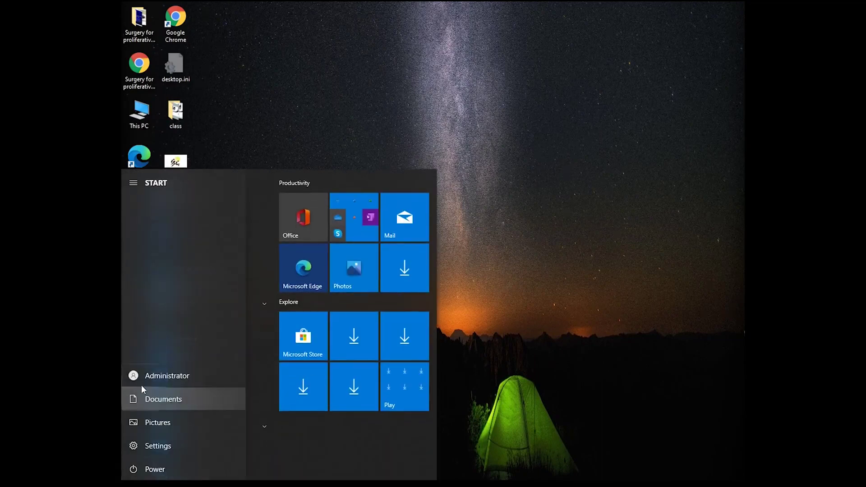
type("w")
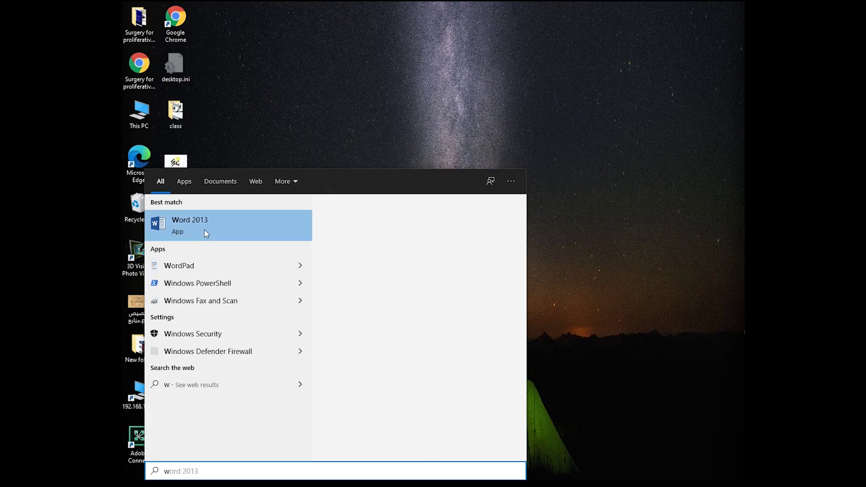
left_click(206, 233)
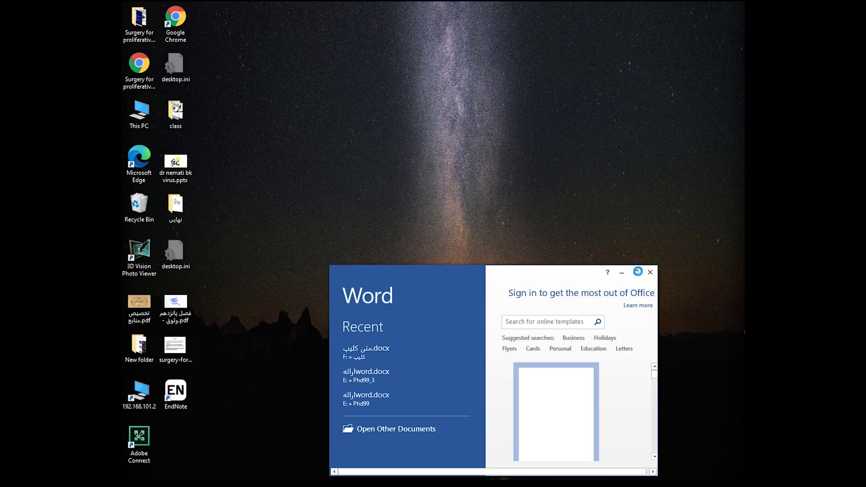
left_click(637, 273)
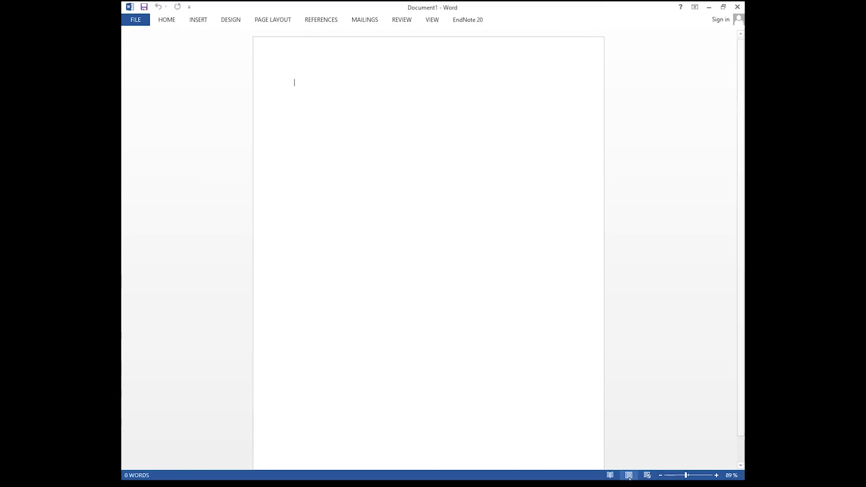
left_click(610, 475)
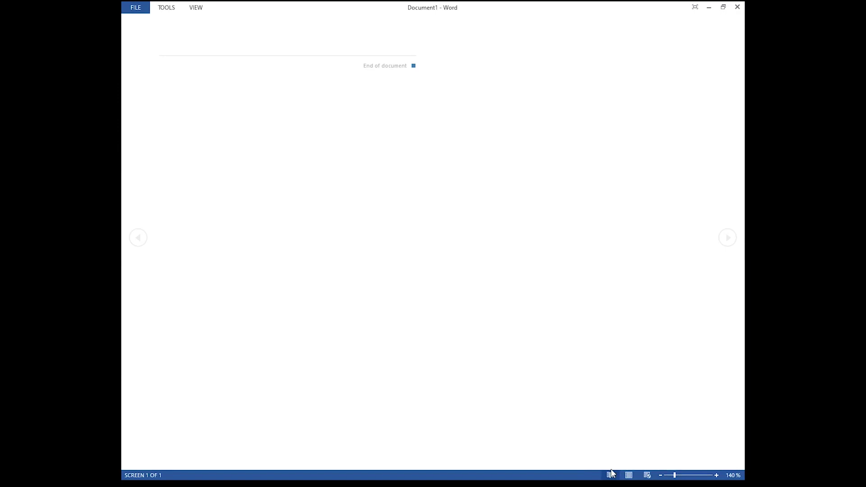
Switch the blank document to Print Layout view and enter "Introduction" as the heading on its first line
left_click(628, 475)
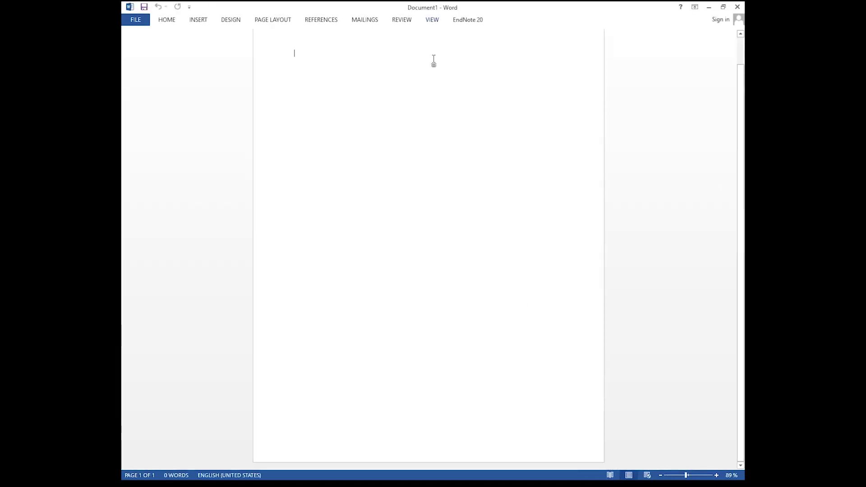
left_click(470, 20)
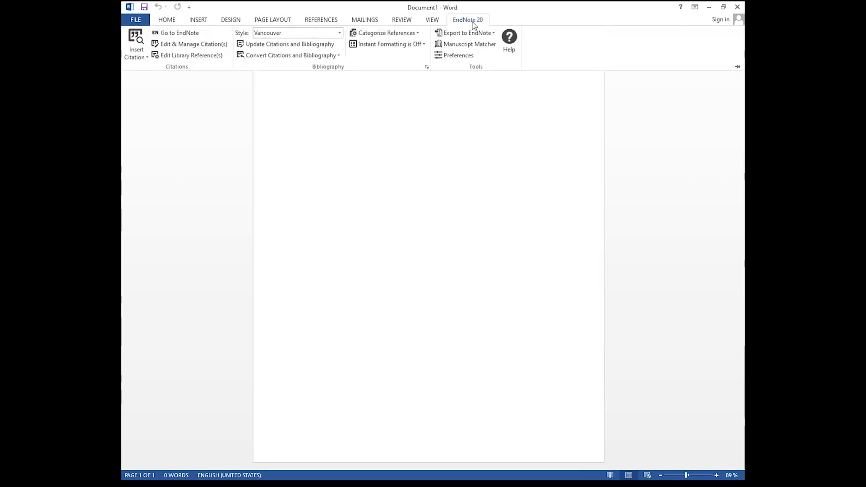
left_click(658, 121)
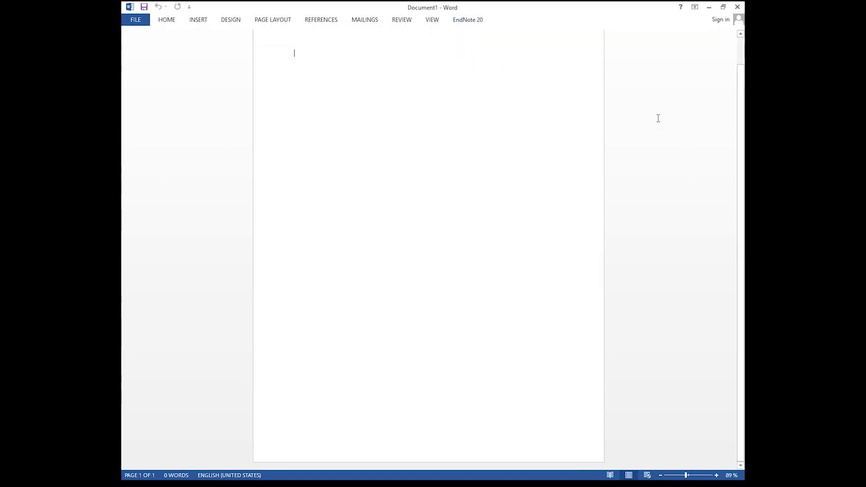
scroll(296, 109, "up", 1)
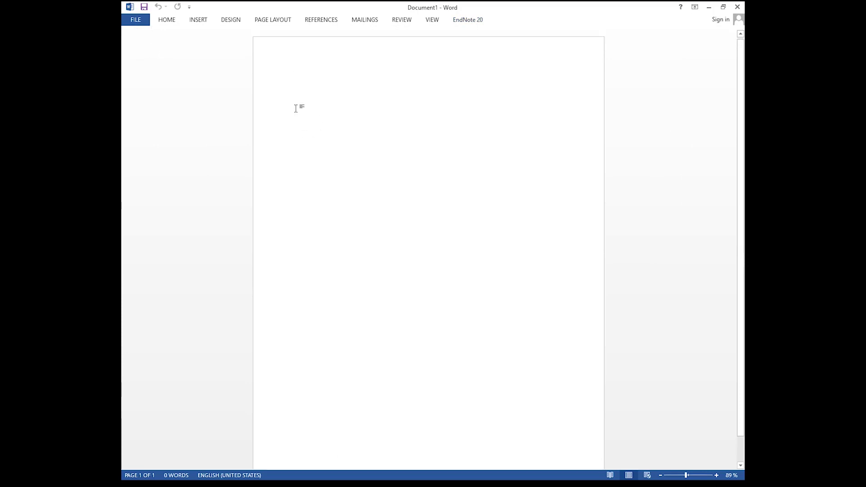
type("intr")
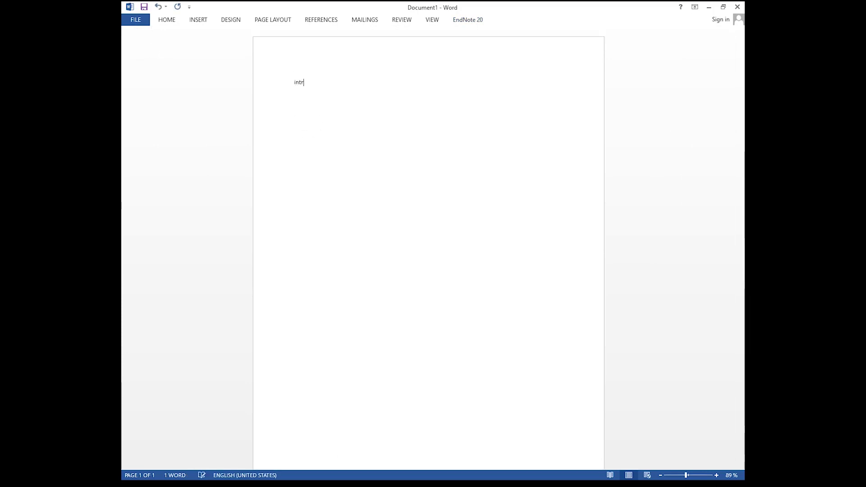
type("oduction")
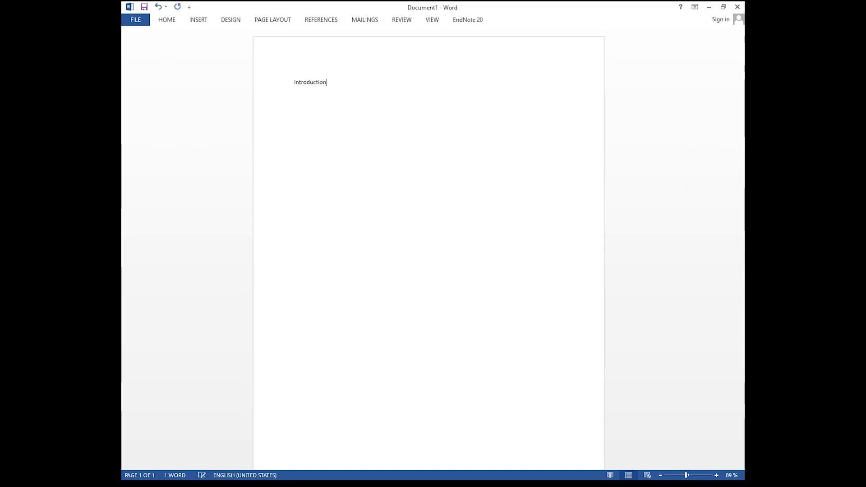
Write "Diabetes mellitus" on the line below the heading, replacing the mistyped text and correcting the spelling of "Diabetes"
type("diabetet ......")
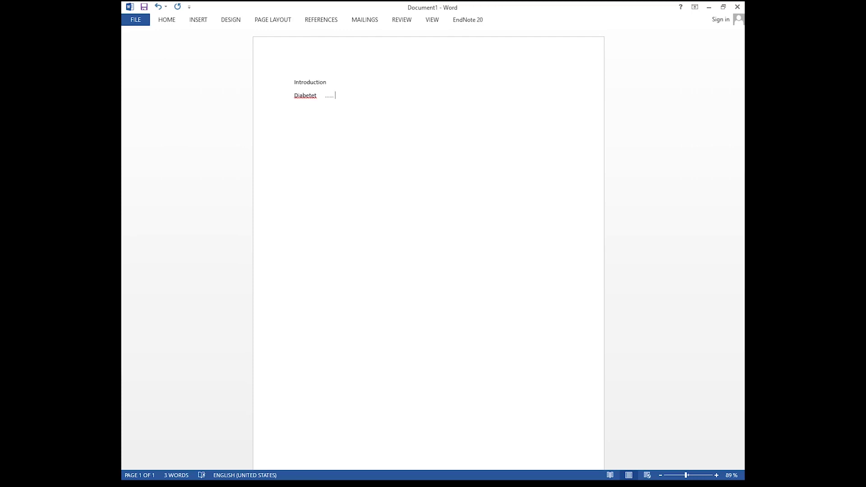
key("BackSpace")
key("BackSpace")
key("BackSpace")
key("BackSpace")
key("BackSpace")
key("BackSpace")
key("BackSpace")
key("BackSpace")
key("BackSpace")
key("BackSpace")
type("tes me")
right_click(305, 96)
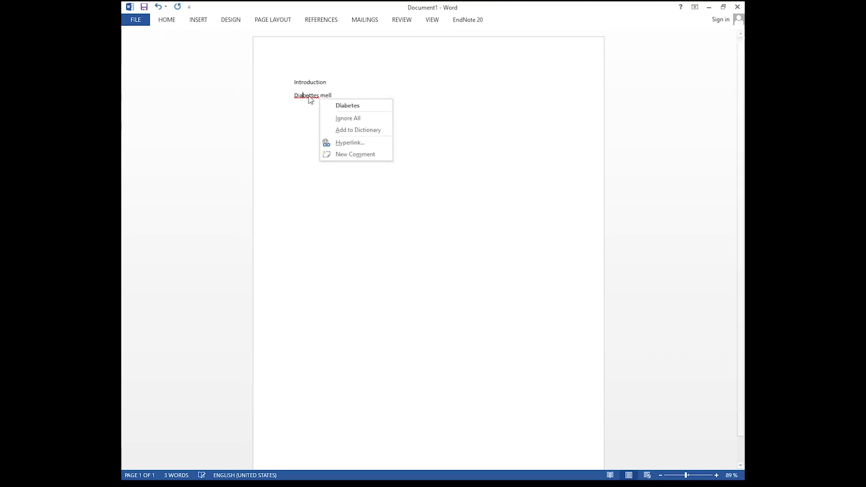
left_click(345, 105)
left_click(331, 98)
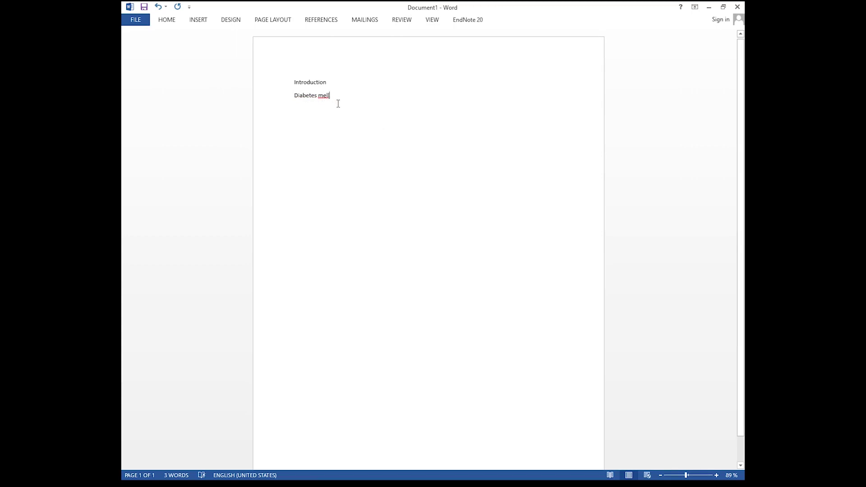
type("itus ")
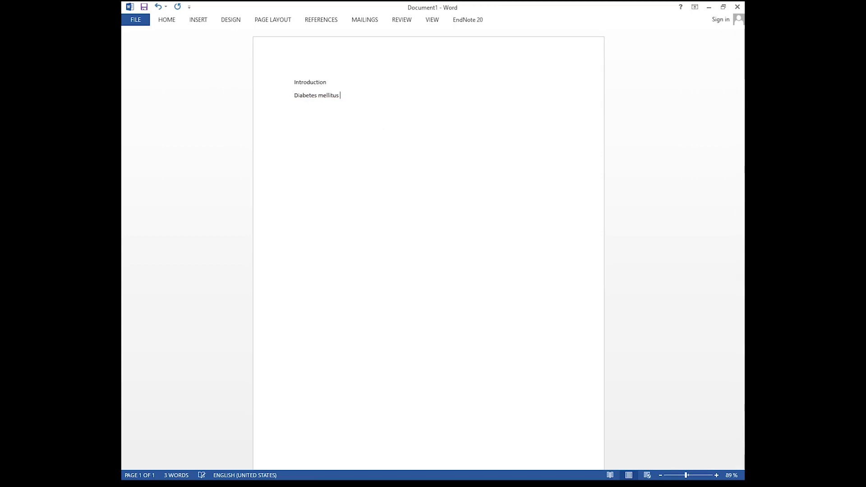
Complete the sentence with "is a metabolic disorder." and correct the spelling of "disorder"
type("is a metabolic disoreder.")
right_click(384, 94)
left_click(435, 107)
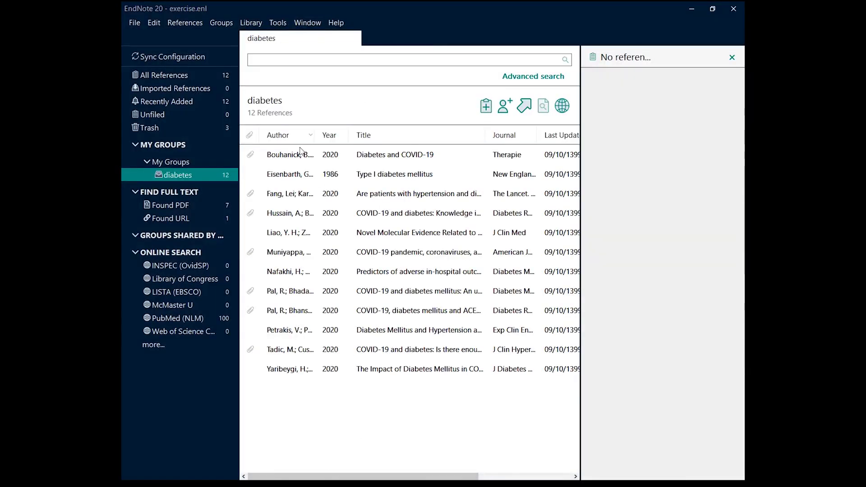
Select the references "Diabetes and COVID-19" and "Type I diabetes mellitus" in EndNote and insert them as citations after the sentence in Word
left_click(392, 156)
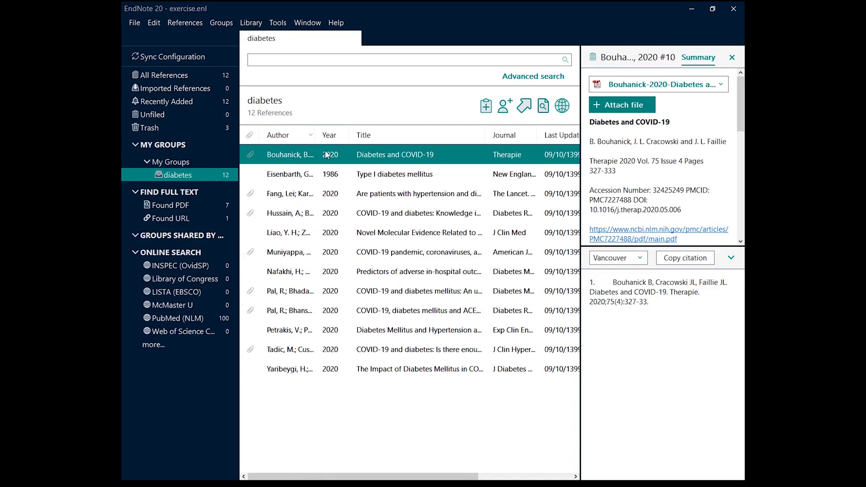
left_click(387, 176, "ctrl")
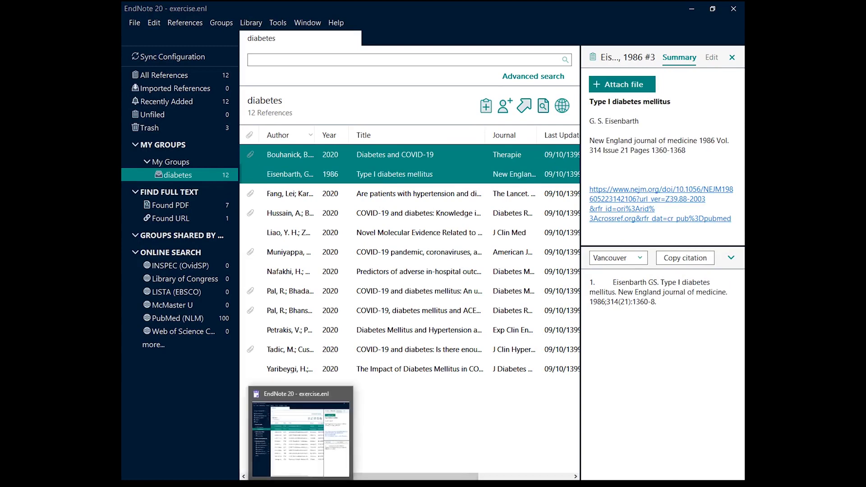
key("alt+Tab")
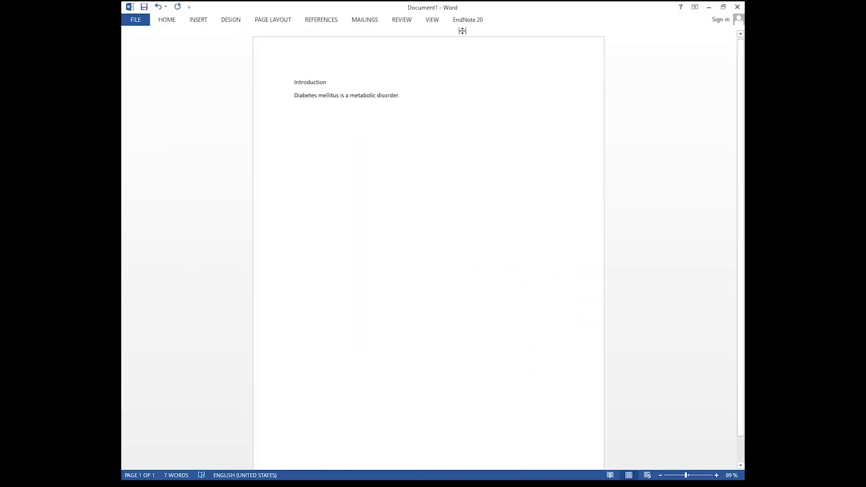
left_click(470, 22)
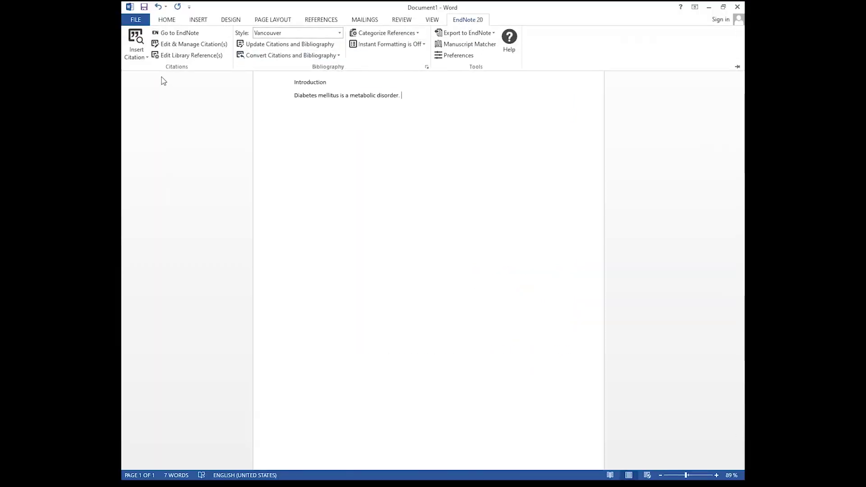
left_click(138, 58)
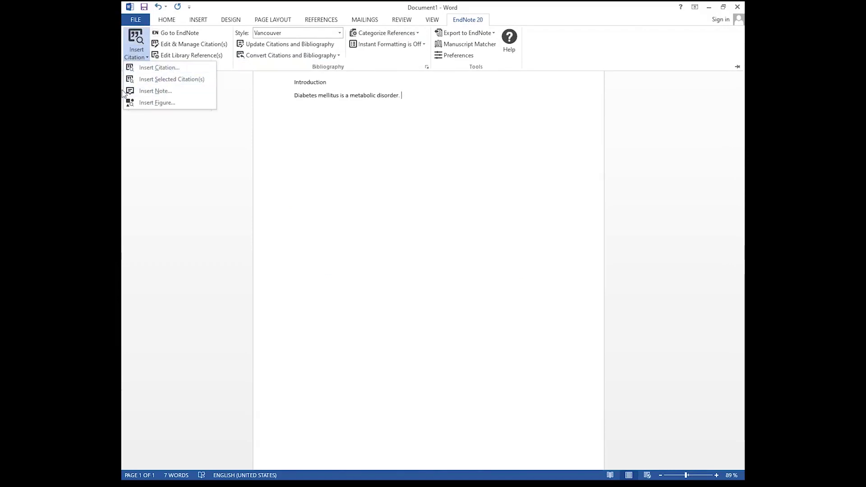
left_click(182, 80)
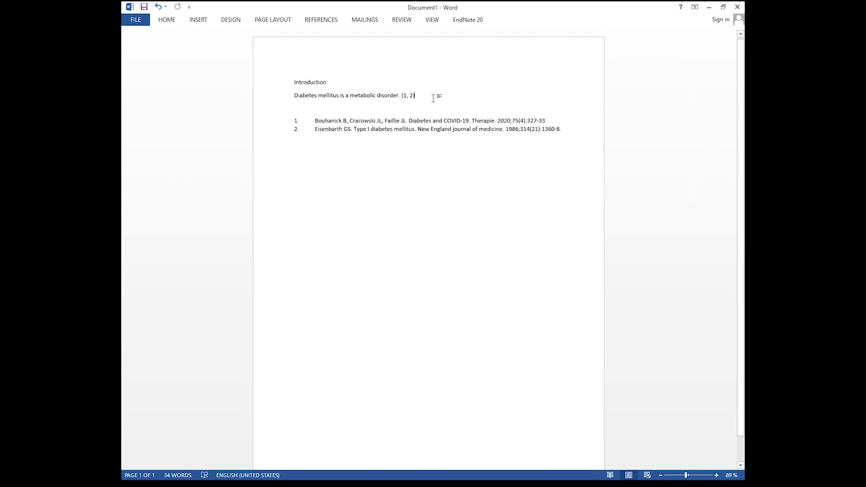
Add the heading "References:" between the cited sentence and the bibliography, with an empty line above it
key("Return")
key("Return")
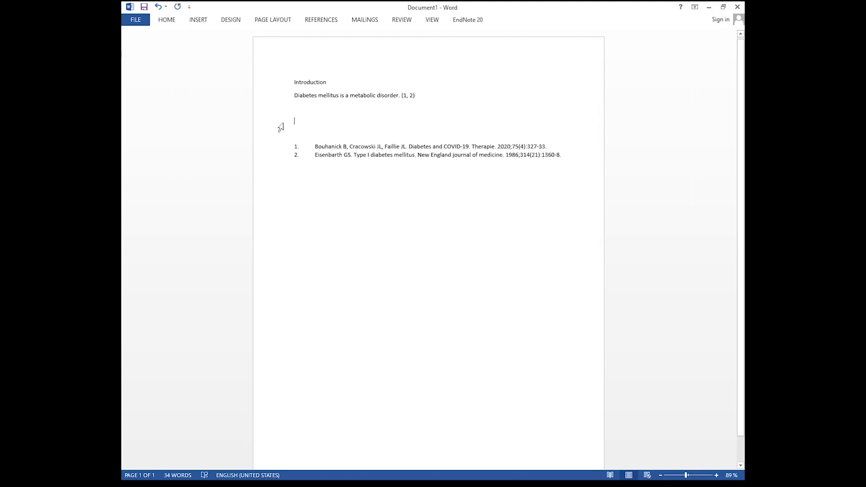
type("e")
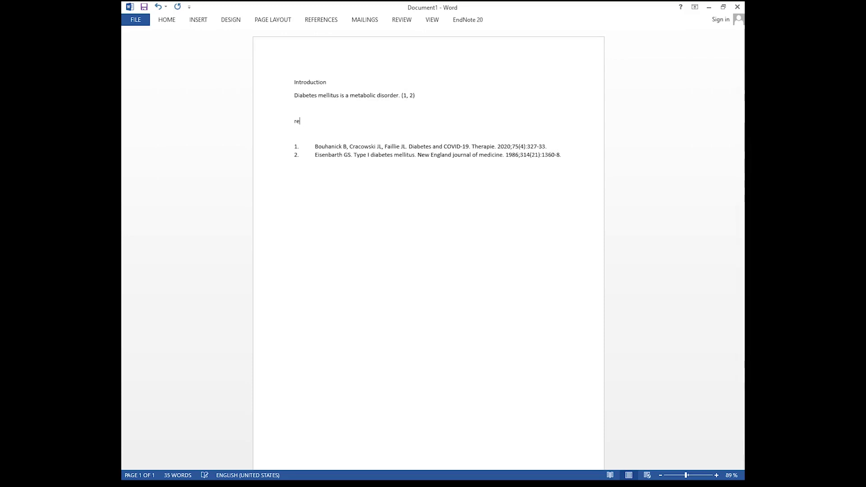
type("ferences:")
Change the output style of the citations and bibliography to APA 7th and deselect the reference list
left_click(377, 155)
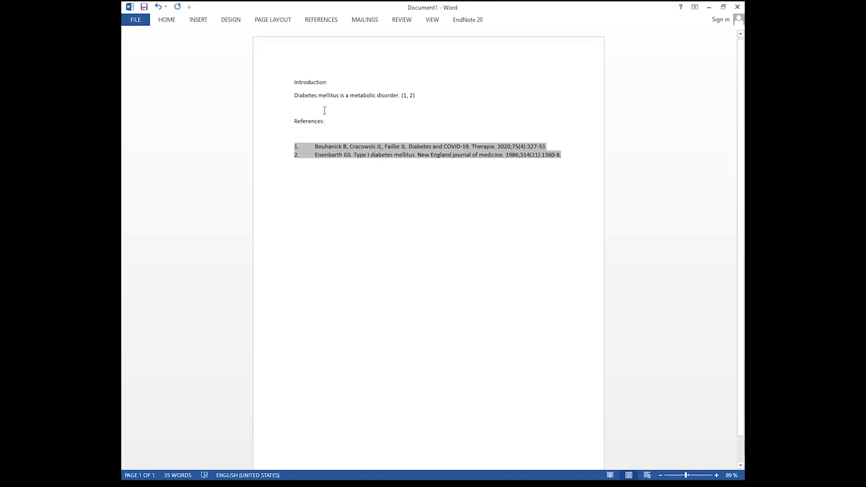
left_click(469, 20)
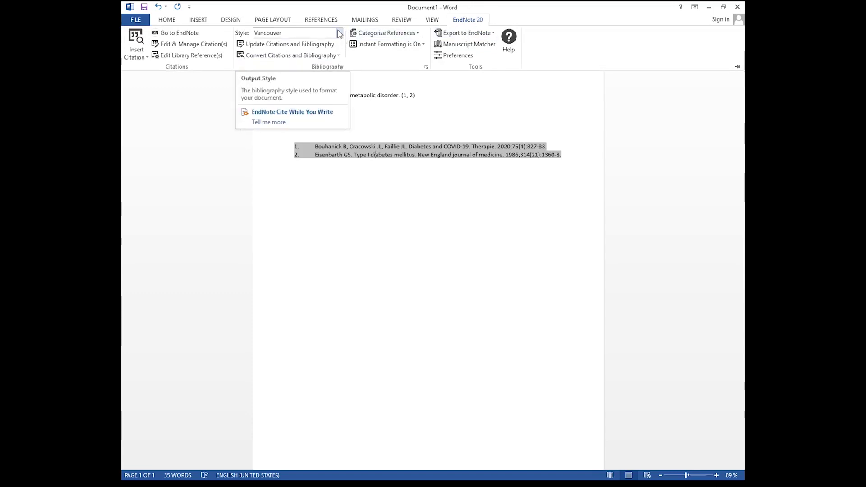
left_click(339, 32)
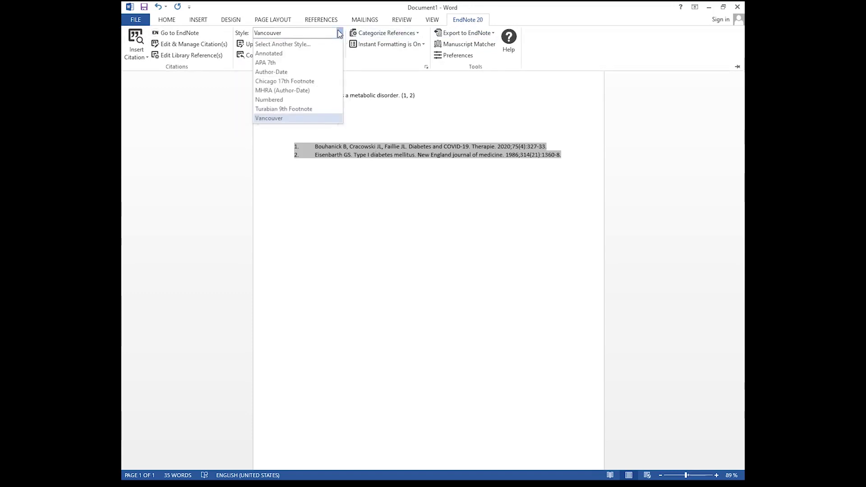
left_click(272, 62)
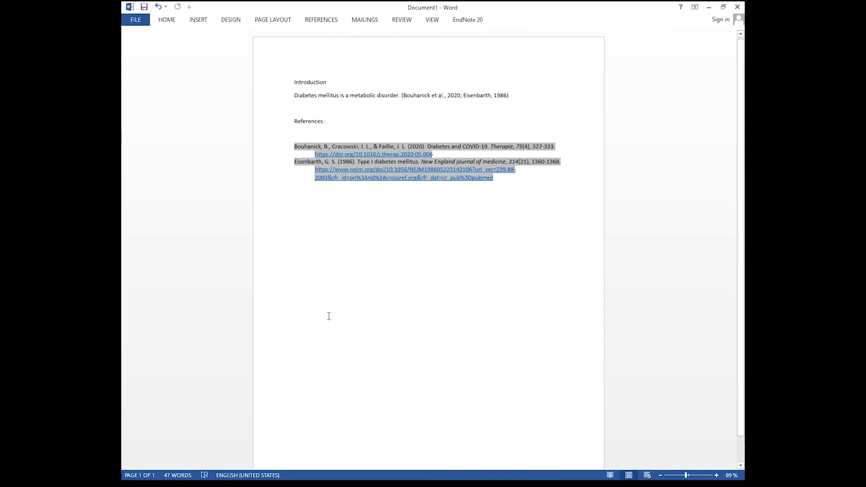
left_click(393, 252)
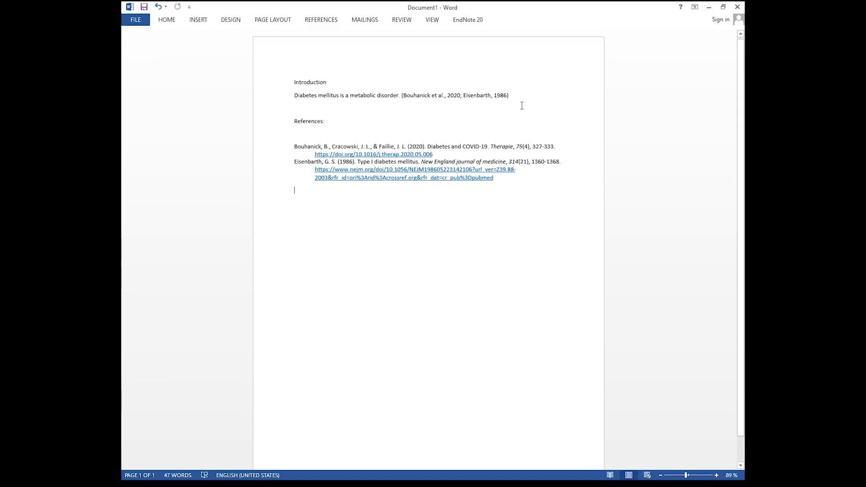
Delete the in-text citation after the diabetes sentence and undo the last document change
left_click_drag(509, 94, 402, 92)
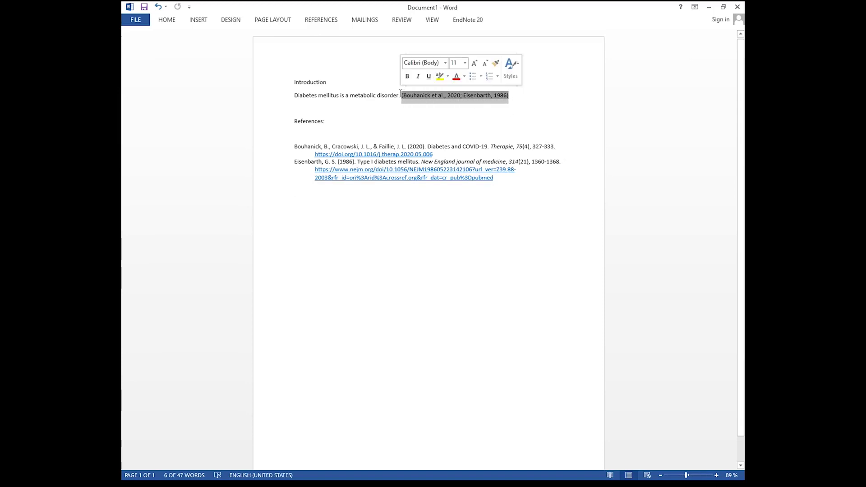
key("Delete")
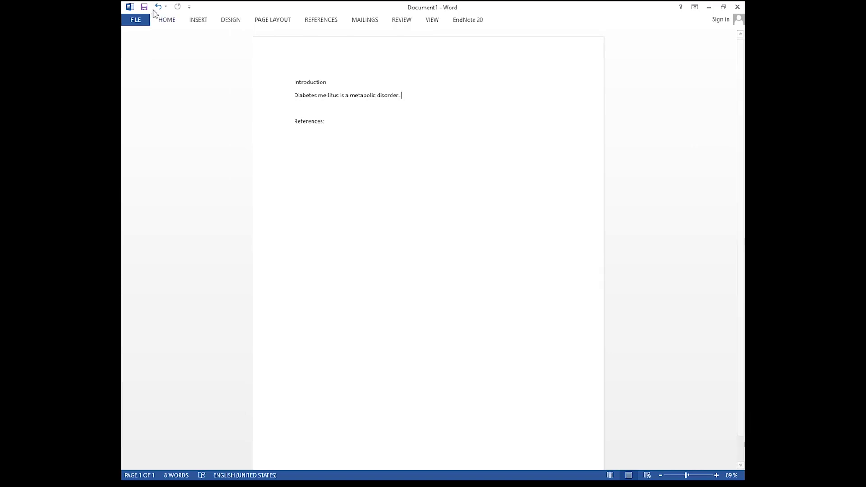
key("ctrl+z")
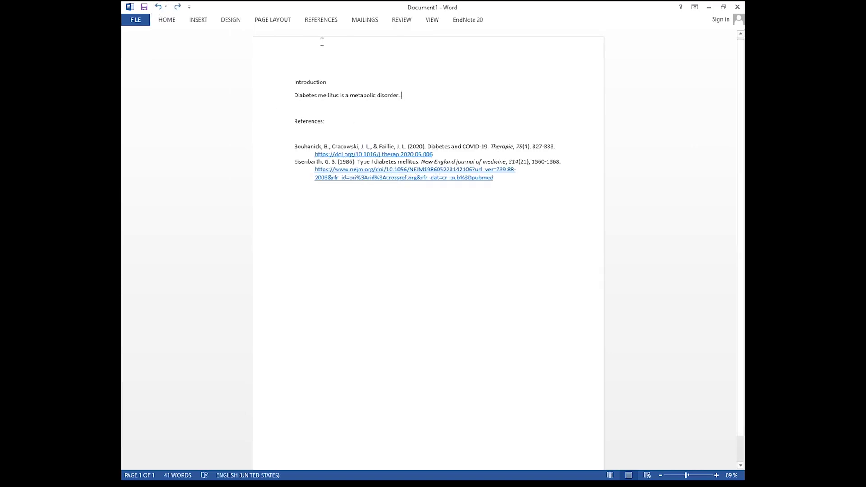
Try to reformat the references with the Vancouver output style, and undo the resulting document change
left_click(466, 20)
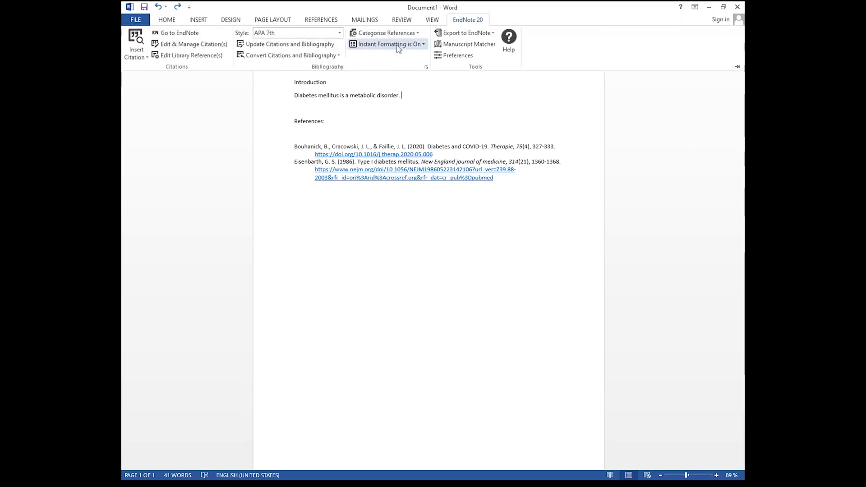
left_click(339, 32)
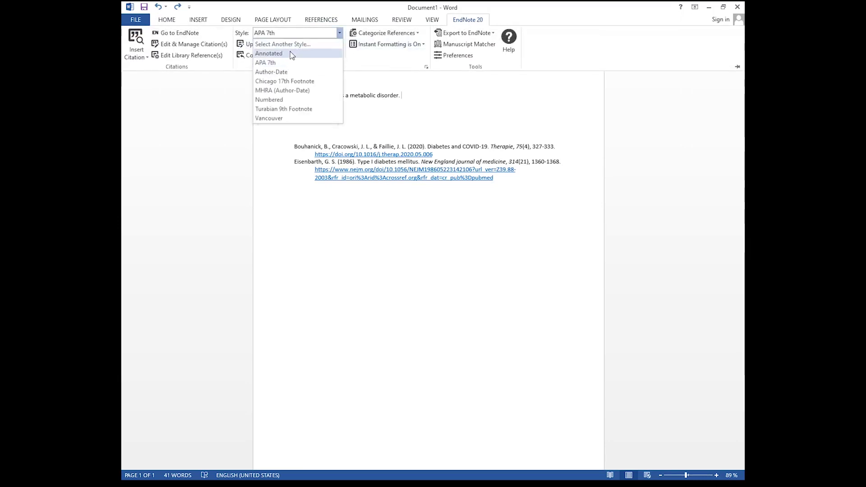
left_click(274, 120)
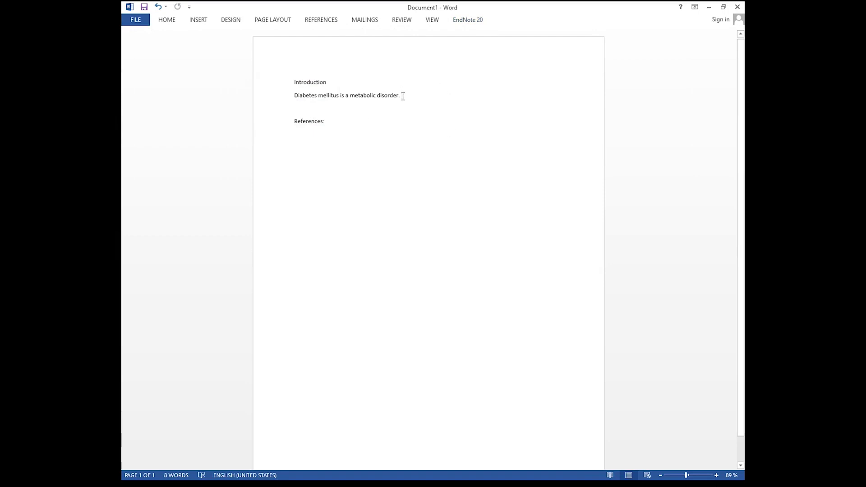
left_click(159, 7)
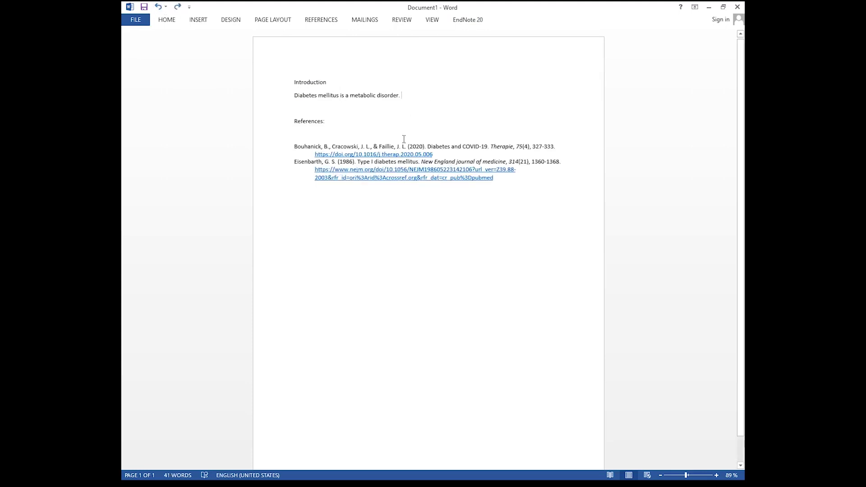
Select the Vancouver output style and update the document's citations and bibliography
left_click(469, 20)
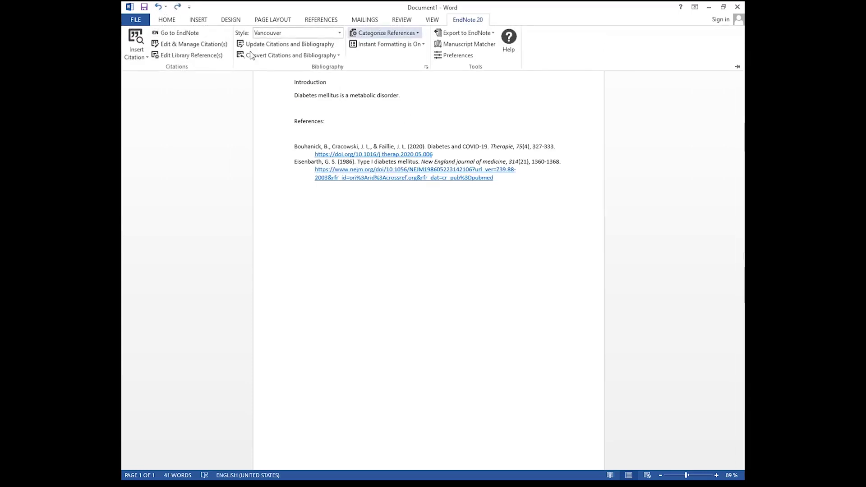
left_click(296, 33)
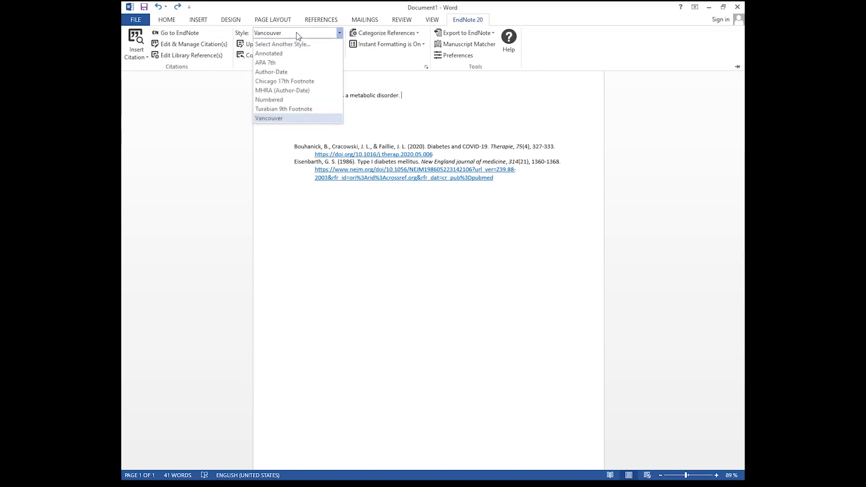
left_click(266, 118)
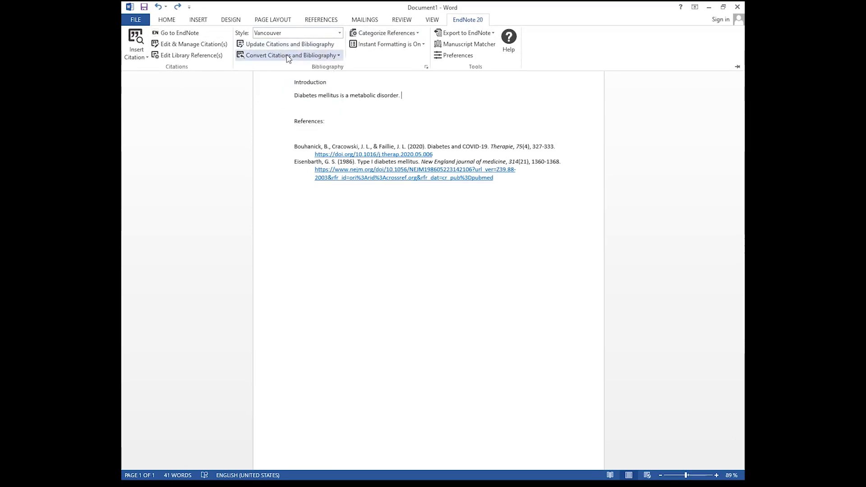
left_click(311, 47)
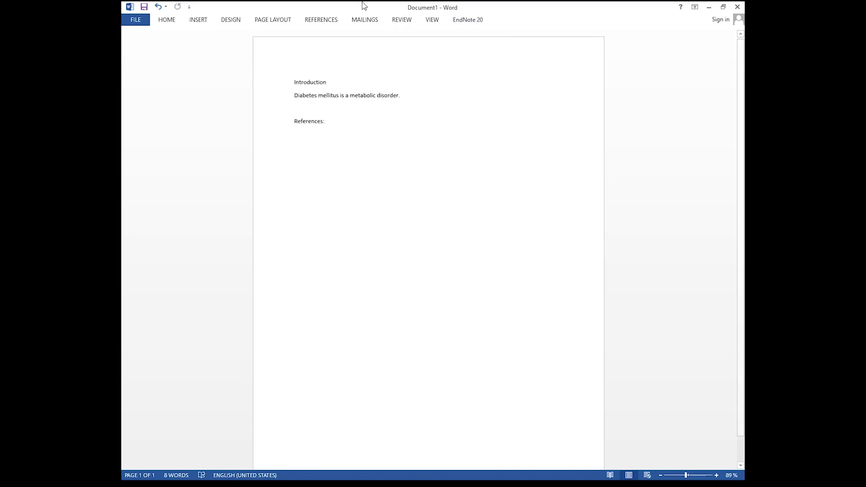
Insert the two references selected in the EndNote library as an in-text citation after the diabetes sentence
left_click(466, 21)
left_click(139, 58)
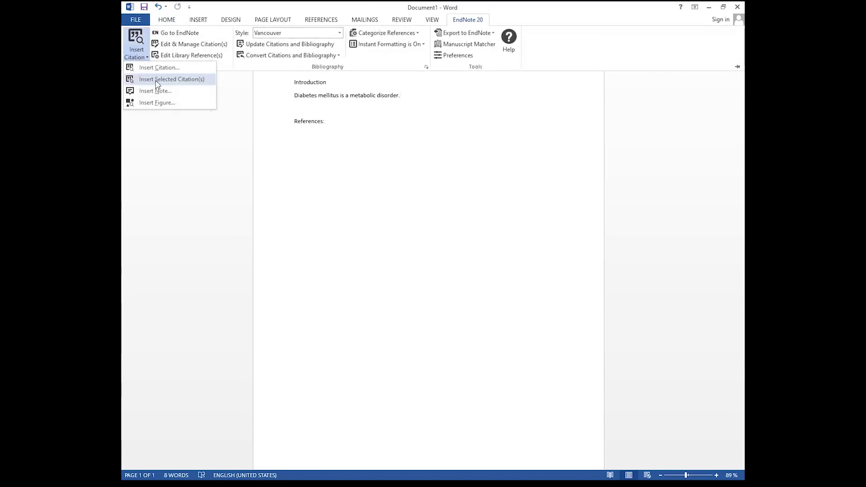
left_click(162, 81)
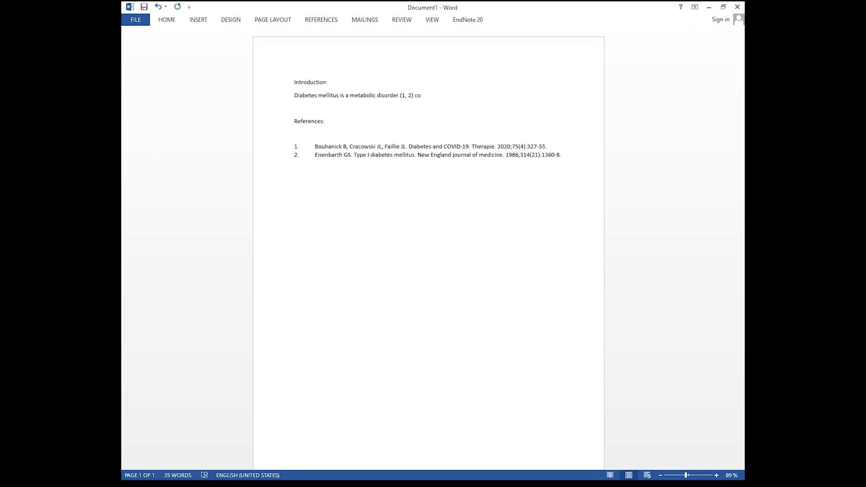
Write "covid-19 is a life threatening diseases. ...." after the citation in the introduction
type("covis")
type("s a life threatening")
type("diseases")
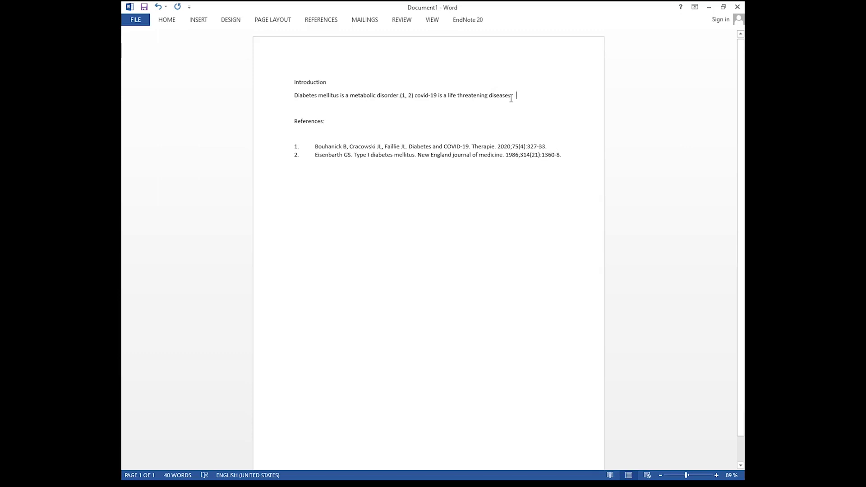
type(".  ....")
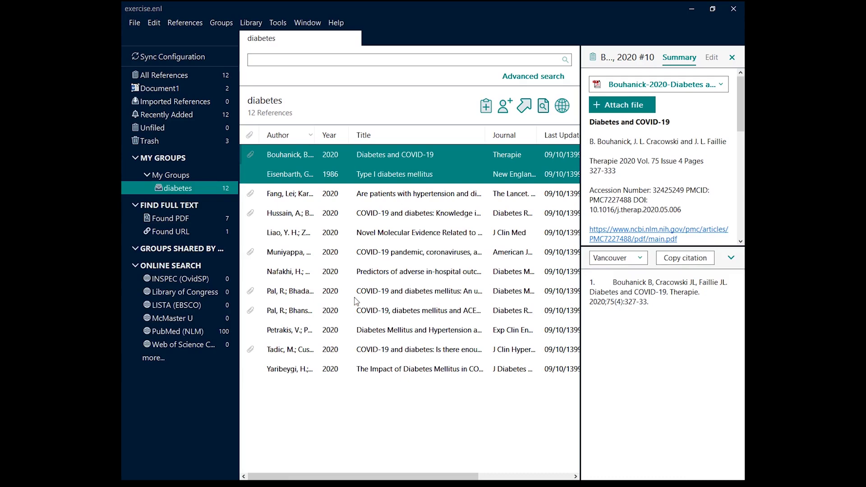
Insert the EndNote references "COVID-19 and diabetes mellitus: An unholy interaction" and "The Impact of Diabetes Mellitus in COVID-19" as Word citations after the covid-19 sentence
left_click(373, 292)
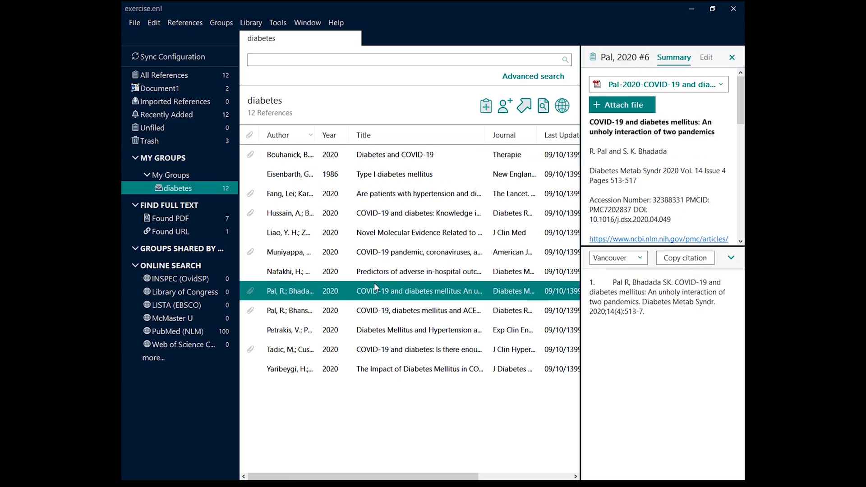
left_click(355, 365, "ctrl")
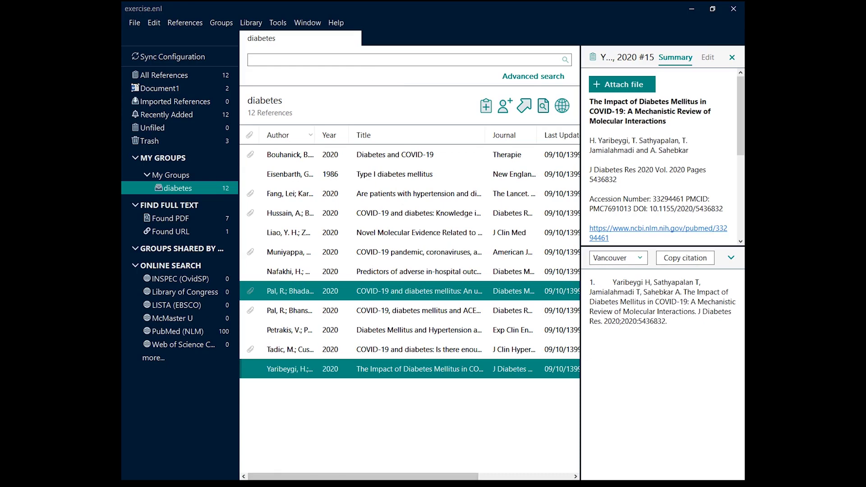
key("alt+Tab")
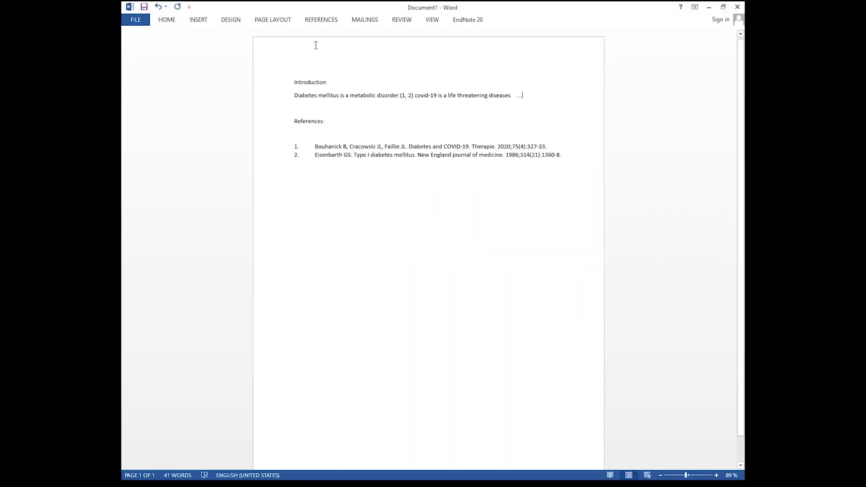
left_click(467, 19)
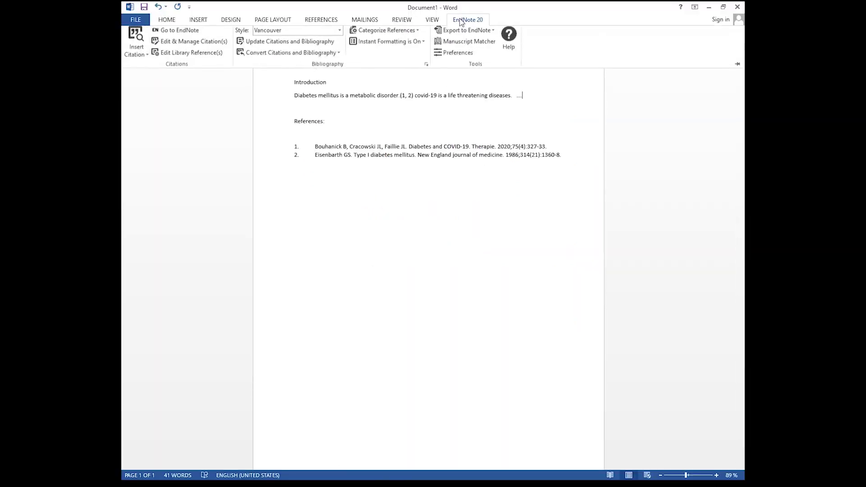
left_click(134, 54)
left_click(154, 79)
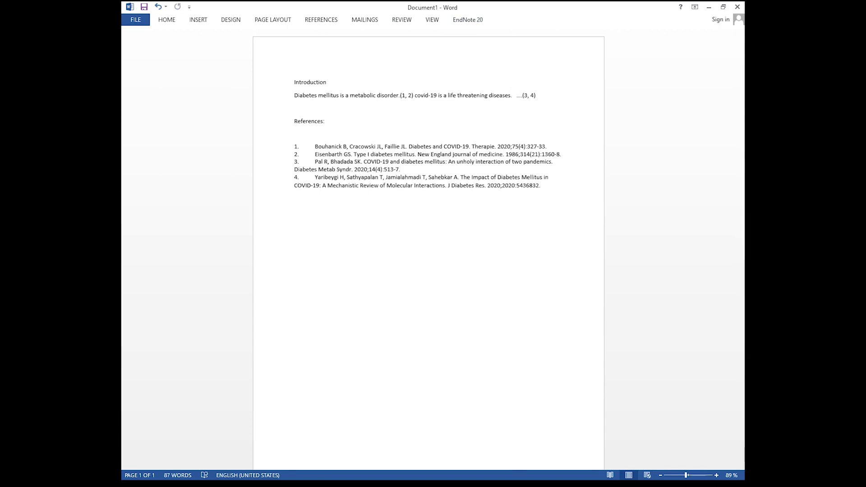
Delete the in-text citation that follows the diabetes sentence
left_click(409, 95)
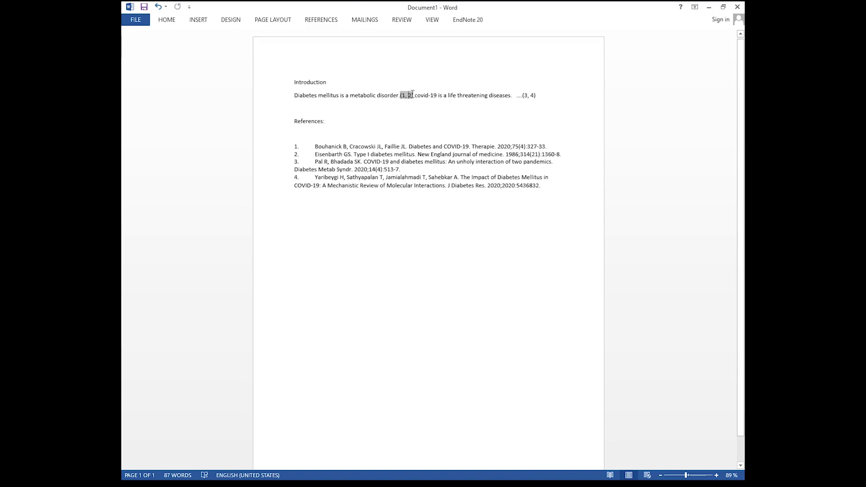
double_click(411, 96)
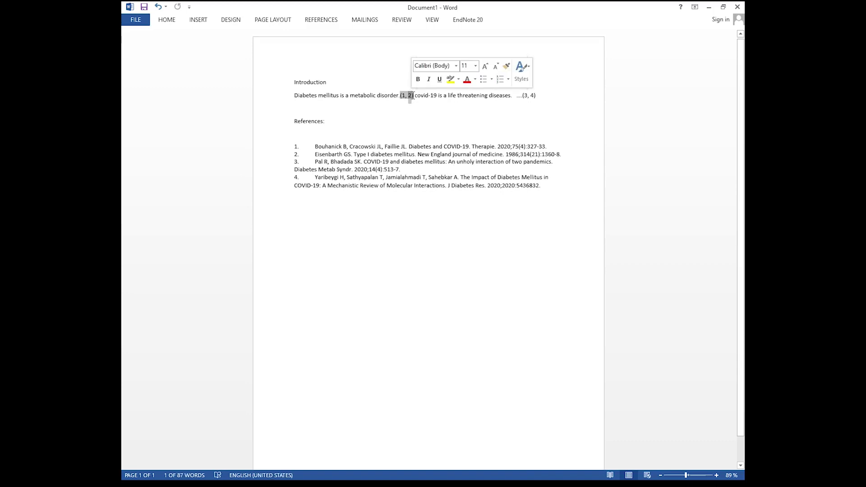
key("Delete")
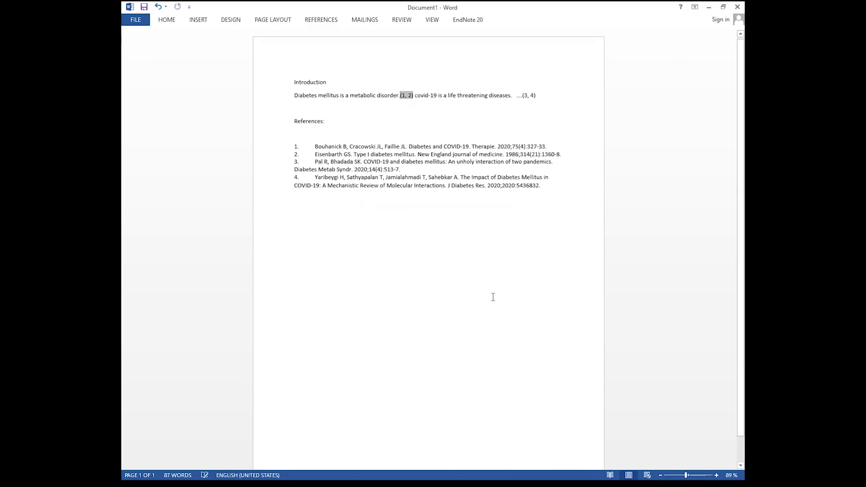
double_click(415, 95)
key("Delete")
left_click(401, 97)
left_click_drag(414, 93, 415, 93)
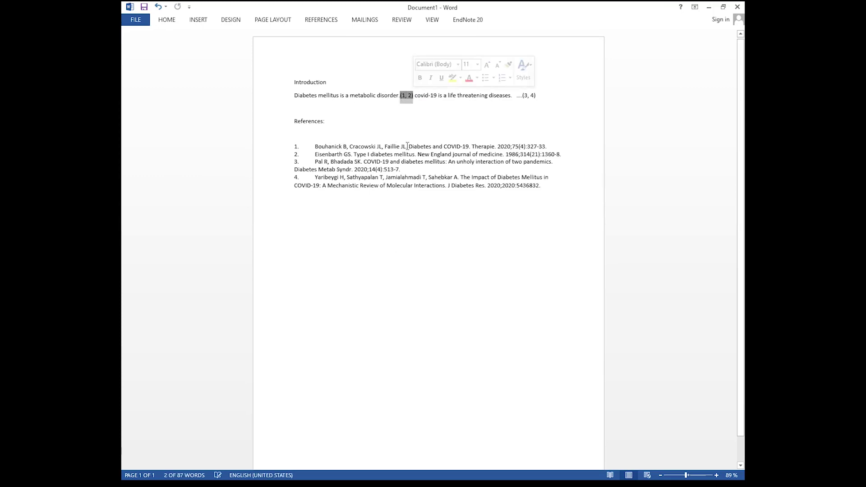
key("Delete")
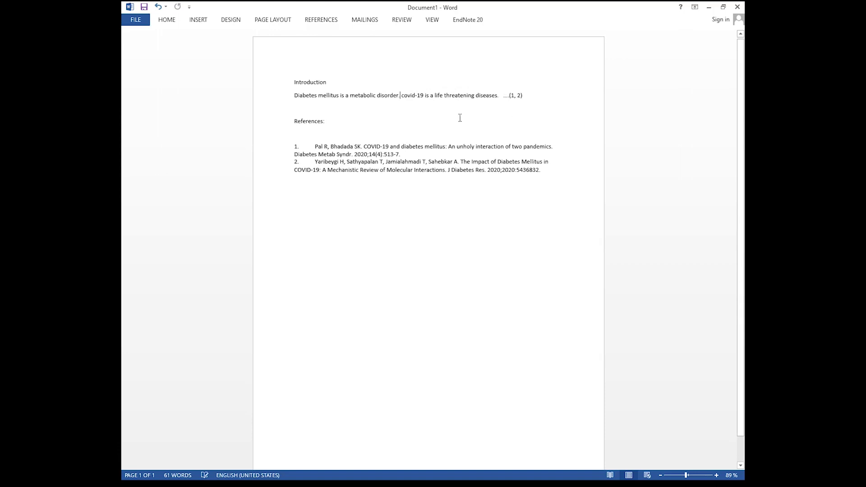
Delete the dots and the remaining in-text citation after the covid-19 sentence
left_click(158, 7)
left_click(401, 95)
left_click_drag(502, 95, 525, 94)
key("Delete")
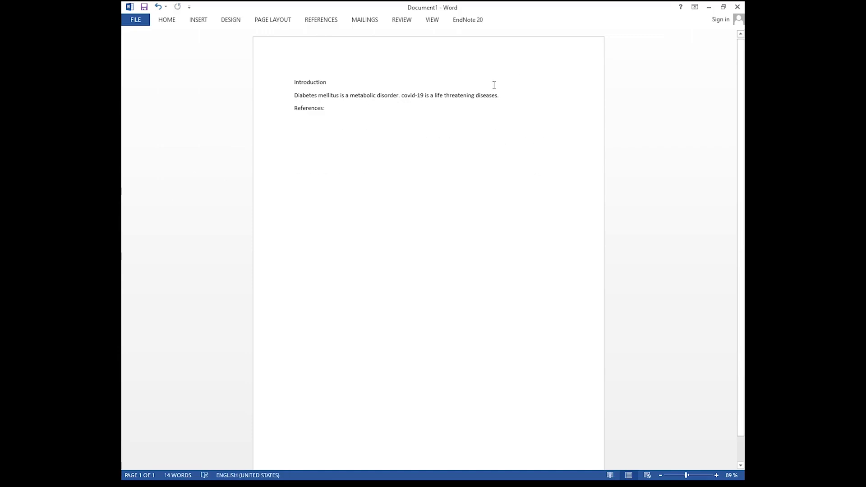
Add five blank lines between the introduction paragraph and the References heading
key("Return")
key("Return")
key("Return")
key("Return")
key("Return")
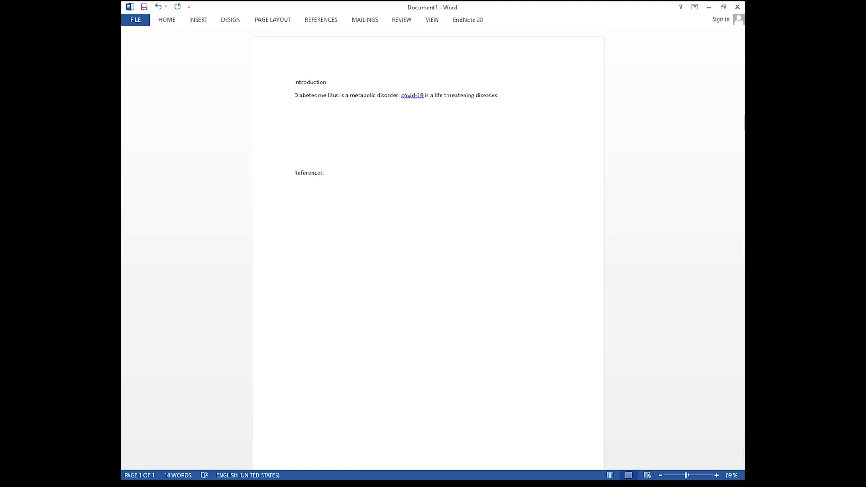
Capitalize the first letter of "covid-19" so that the second sentence starts with "Covid-19"
left_click_drag(399, 94, 403, 92)
type("C")
key("Delete")
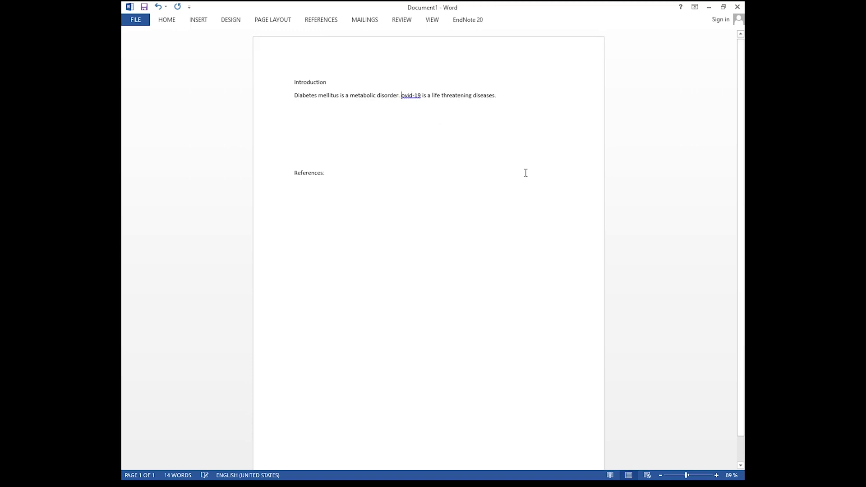
type("C")
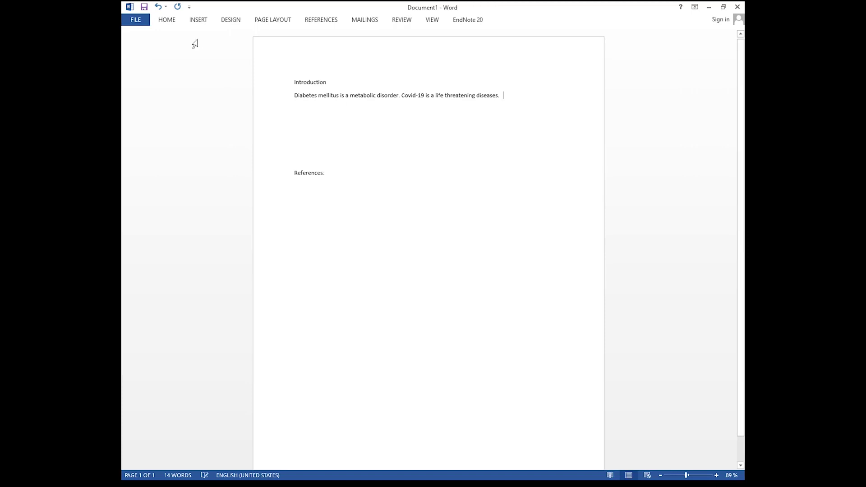
Insert the references still selected in the EndNote library as a citation at the end of the Covid-19 sentence
left_click(135, 20)
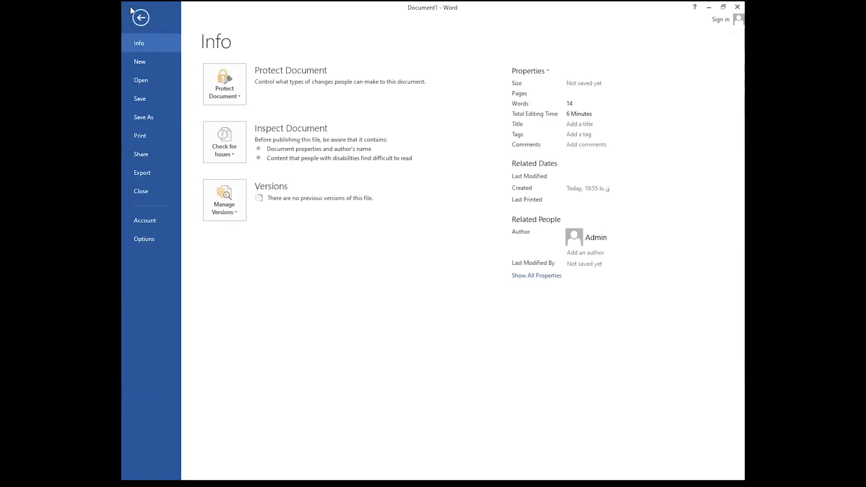
left_click(141, 18)
left_click(464, 20)
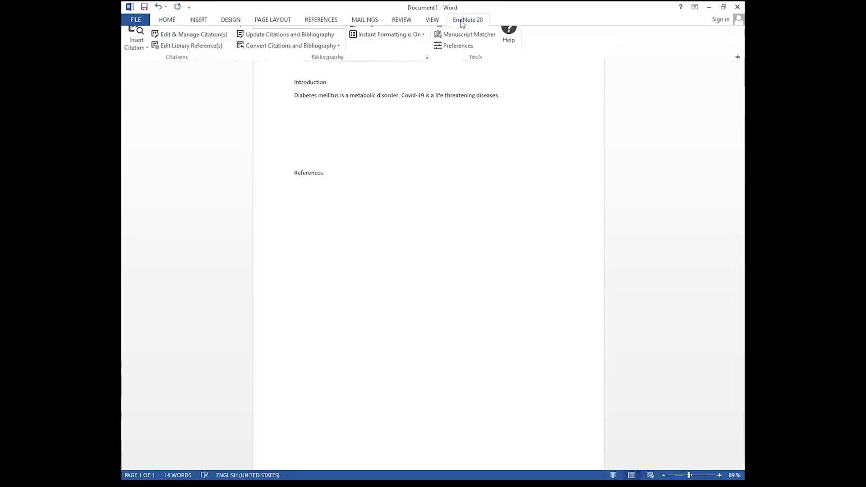
left_click(134, 57)
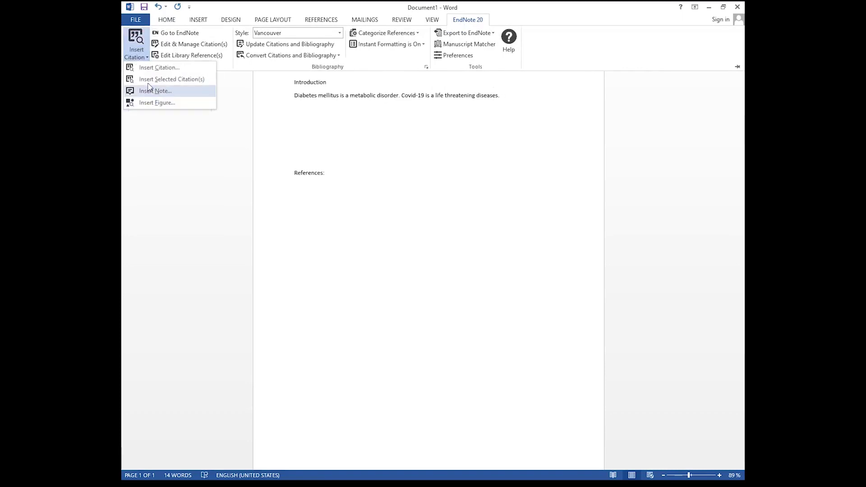
left_click(153, 91)
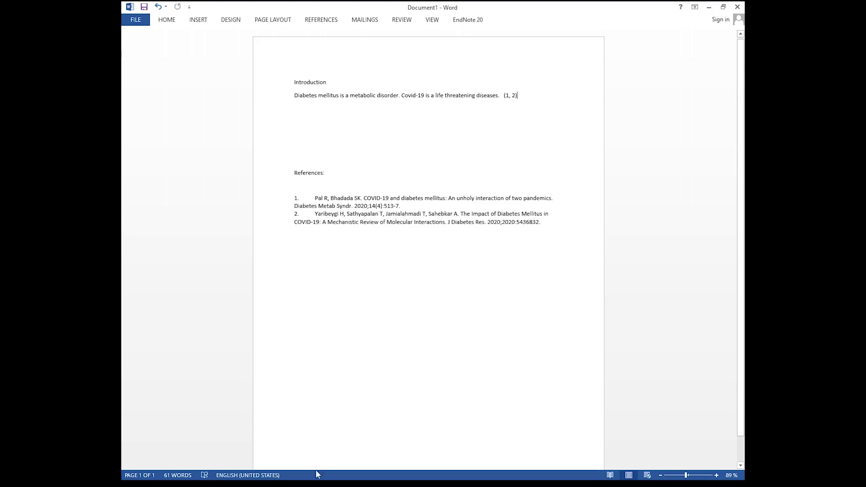
In EndNote, append "us" to the first author's surname in "COVID-19 and diabetes mellitus: An unholy interaction of two pandemics" and save the reference
key("alt+Tab")
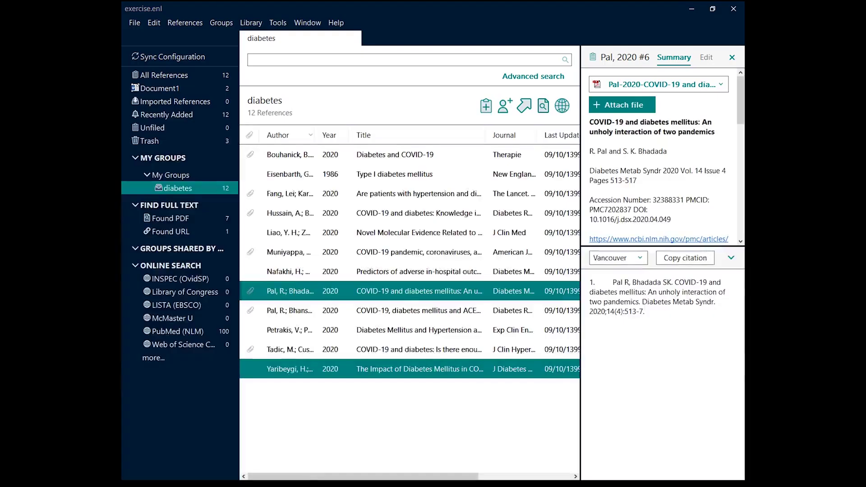
left_click(407, 296)
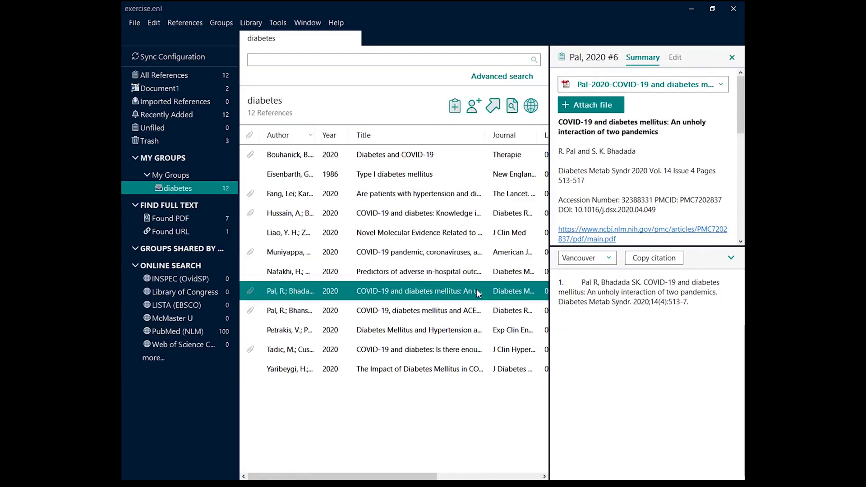
scroll(738, 232, "down", 5)
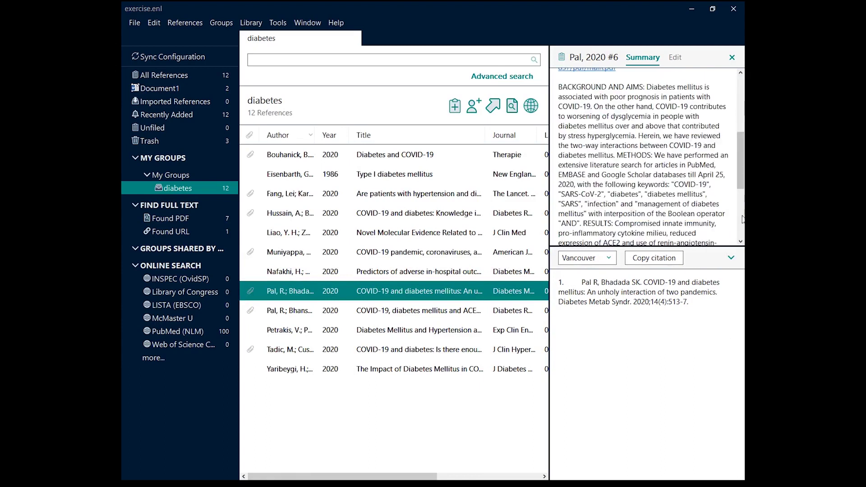
left_click(676, 57)
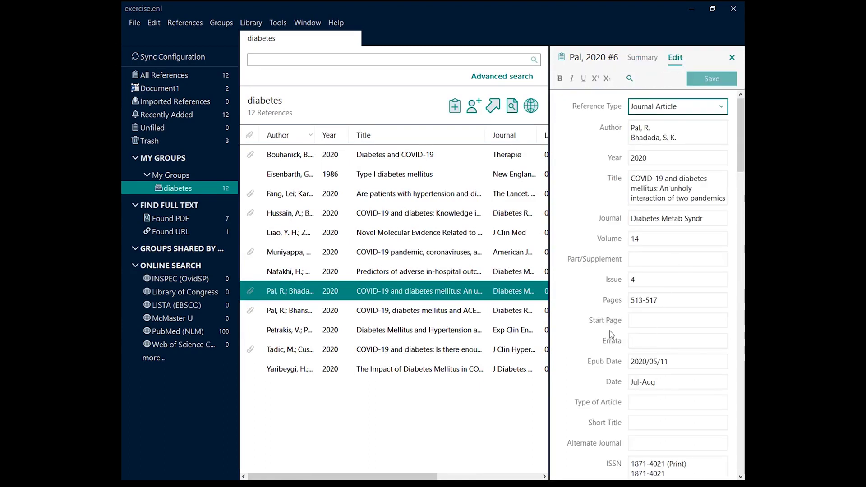
left_click(641, 129)
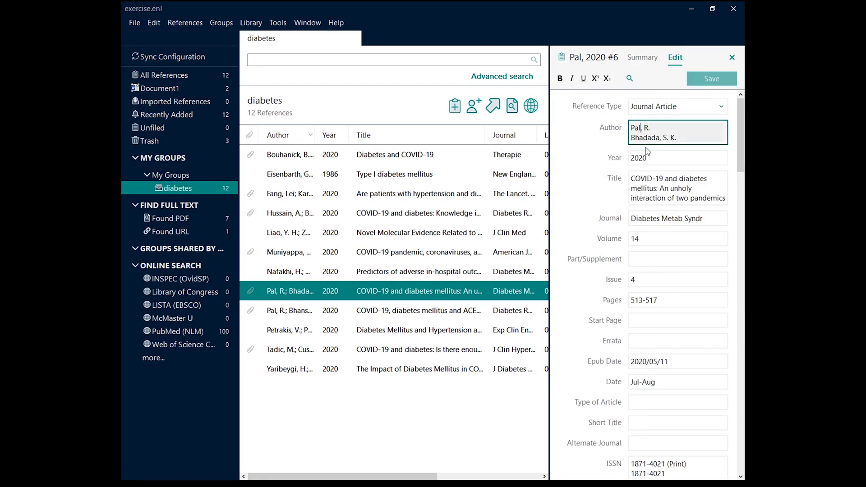
type("us")
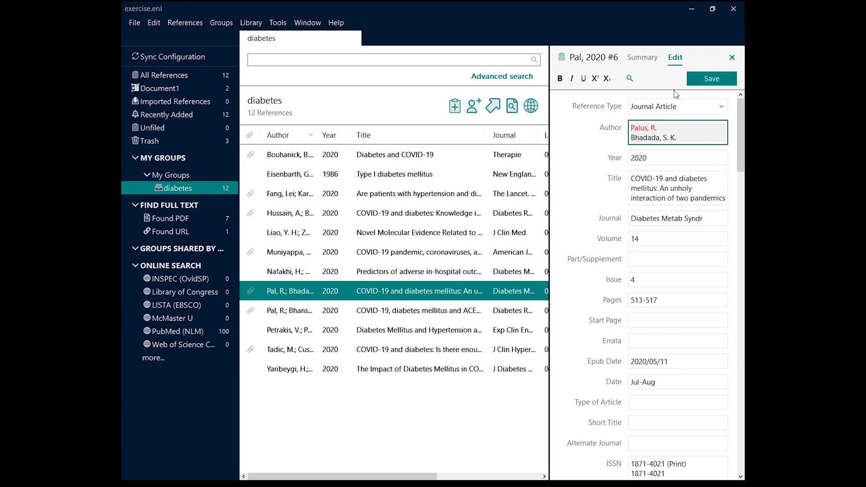
left_click(700, 81)
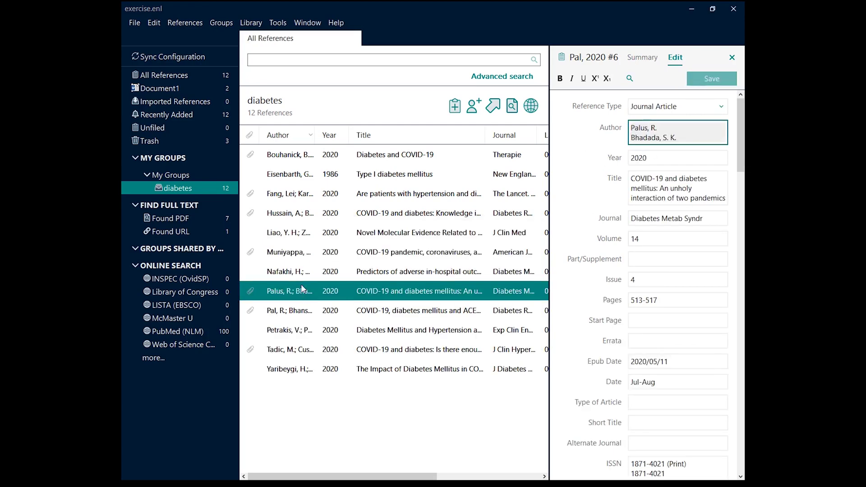
Switch to Word and update the document's citations and bibliography with the edited library reference
key("alt+Tab")
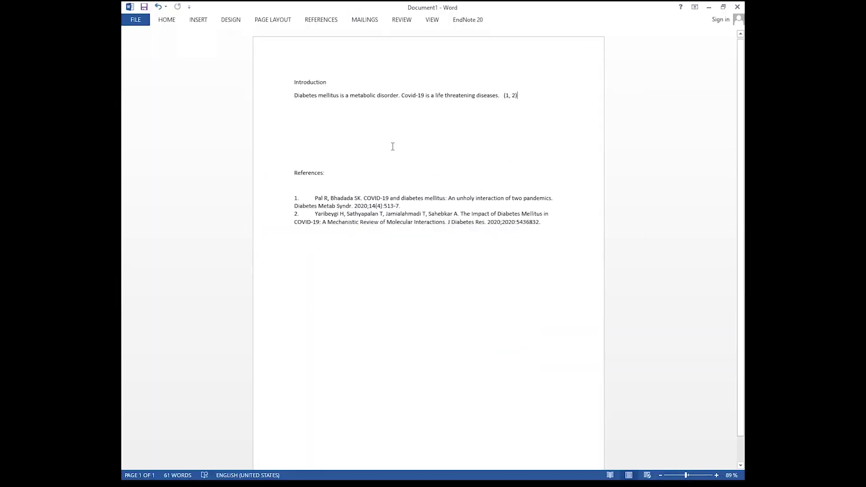
left_click(467, 20)
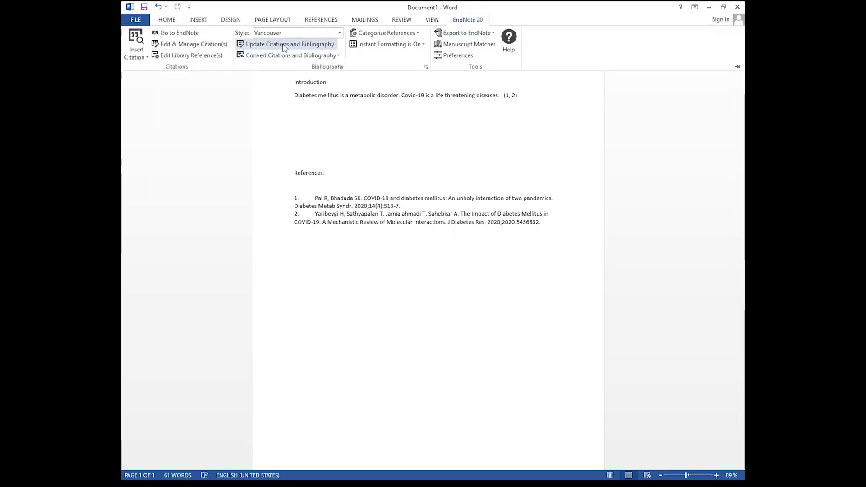
left_click(285, 45)
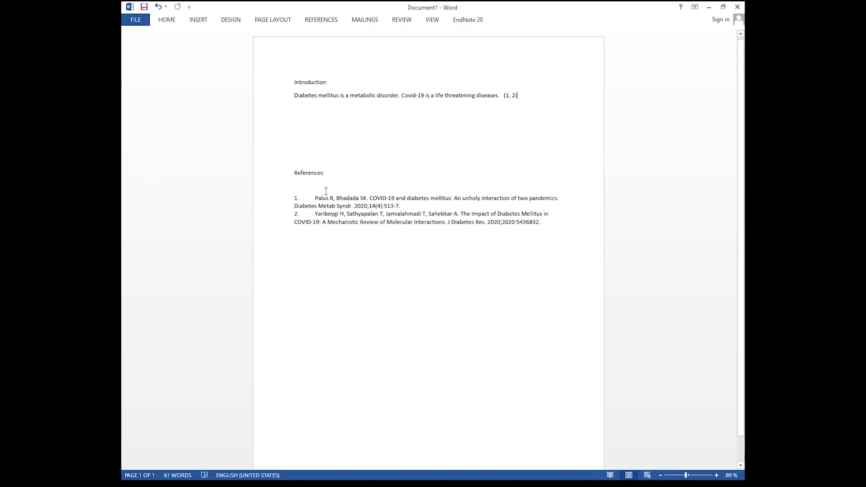
Back in EndNote, remove the added "us" from the first author's surname in the edited reference and save it
left_click(295, 430)
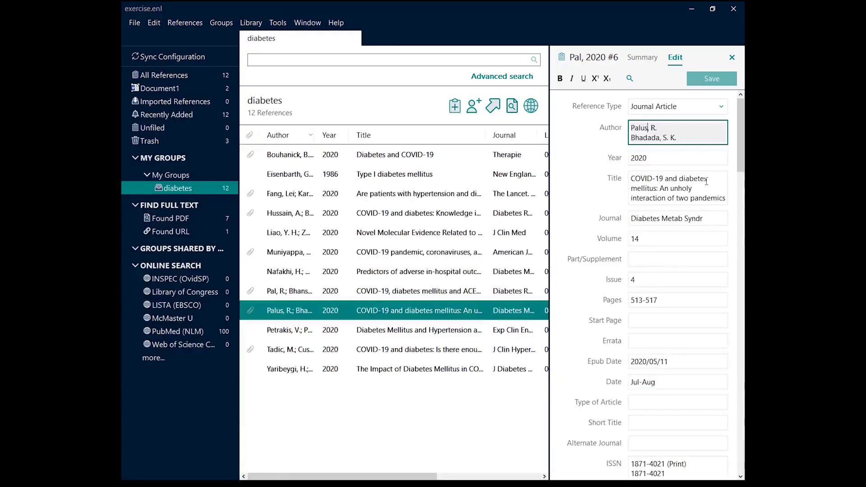
key("BackSpace")
key("BackSpace")
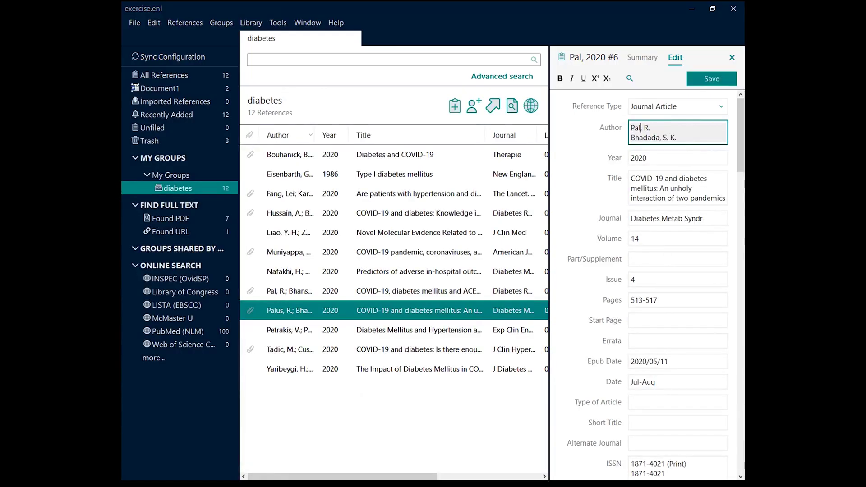
left_click(712, 79)
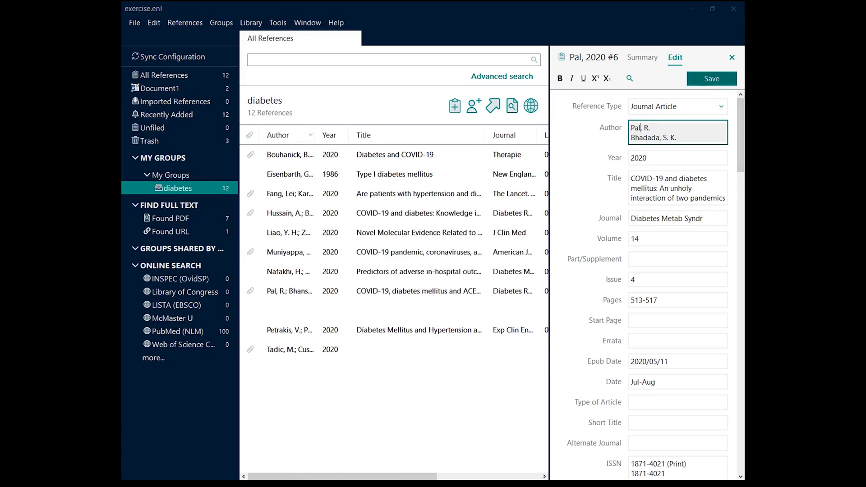
Switch to Word and update the citations and bibliography with the corrected first author's surname
key("alt+Tab")
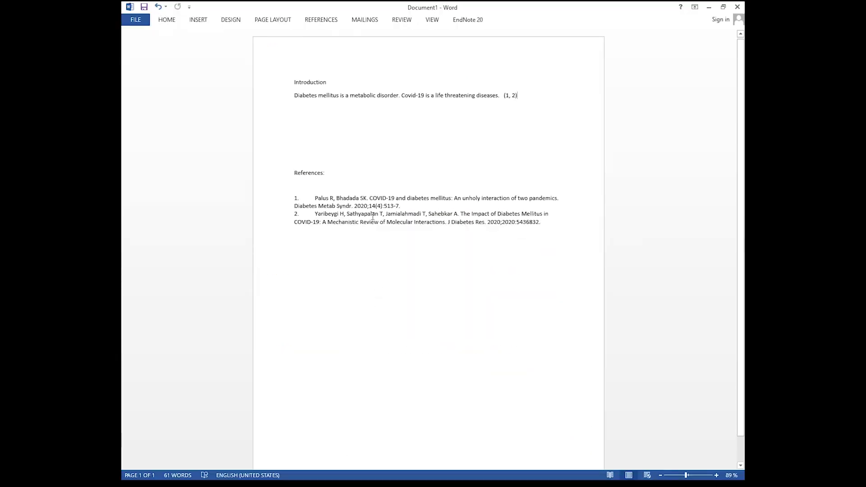
left_click(477, 22)
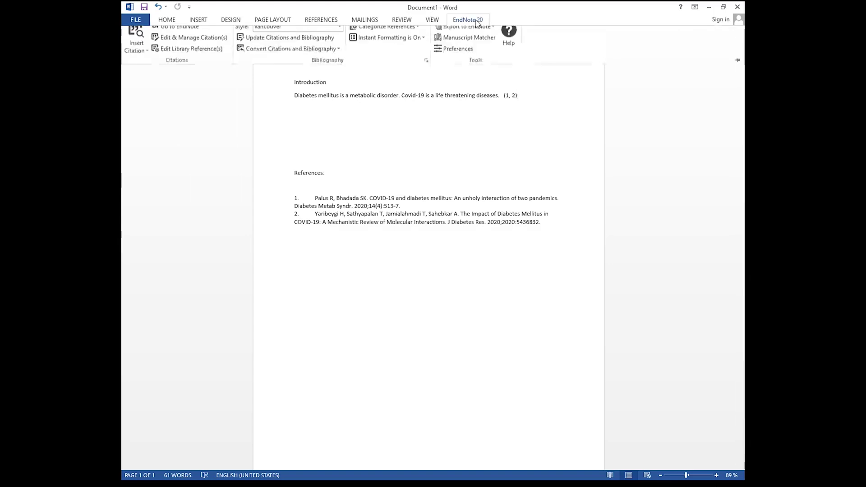
left_click(266, 40)
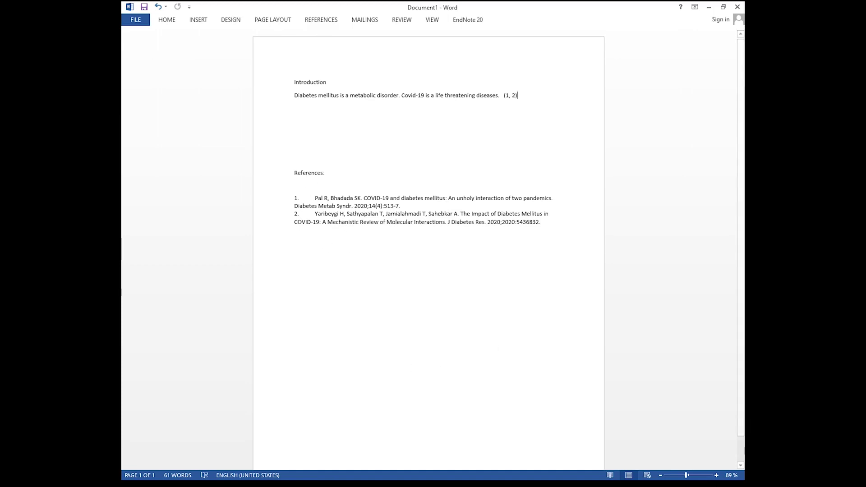
Switch to EndNote, close the open reference, and sort the diabetes group by year and back by author
mouse_move(300, 483)
left_click(337, 479)
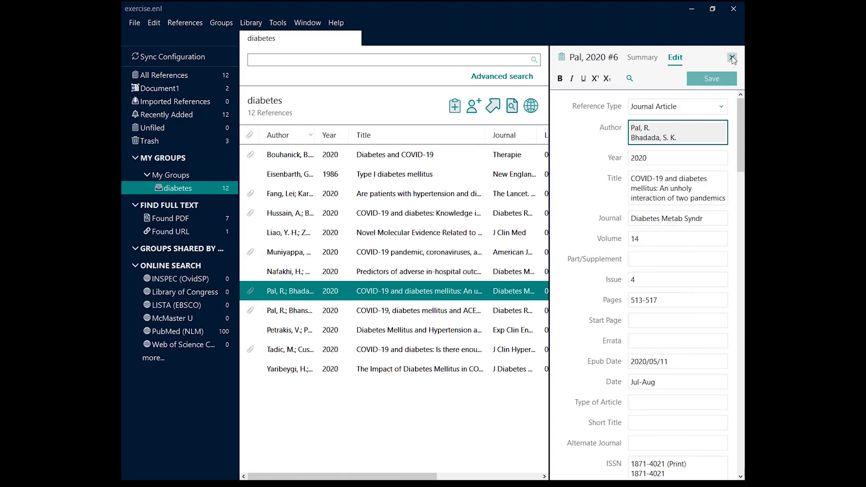
left_click(732, 58)
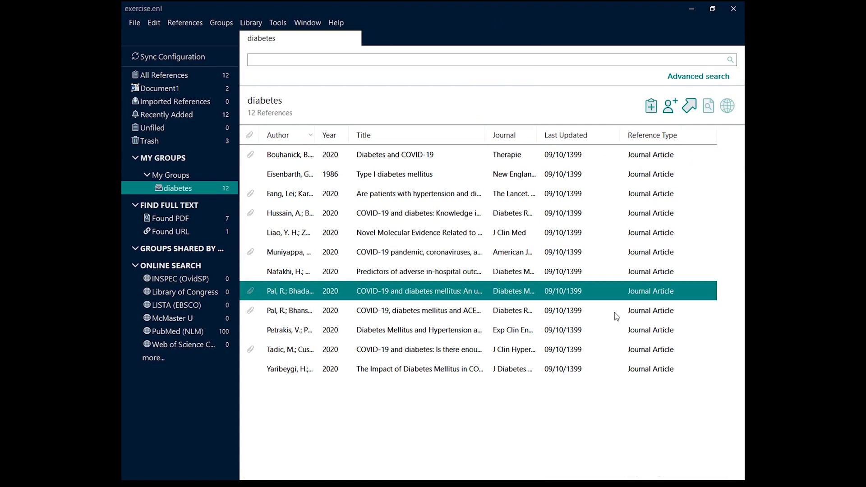
left_click(505, 135)
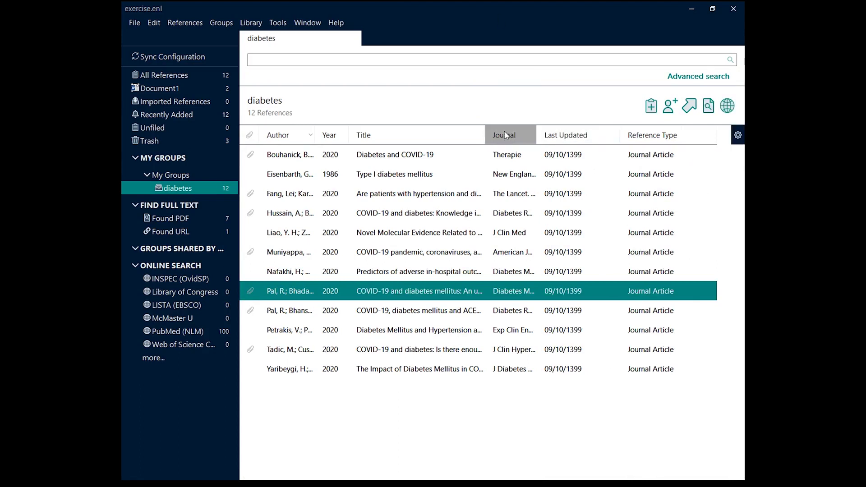
left_click(330, 135)
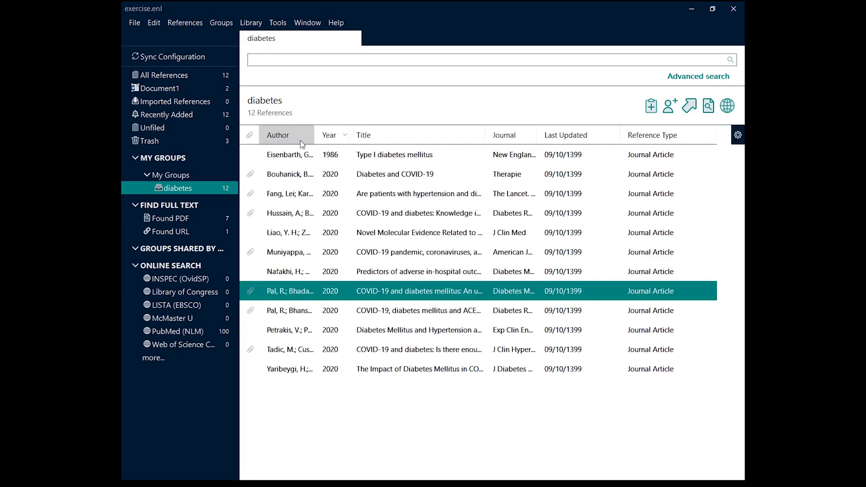
left_click(284, 143)
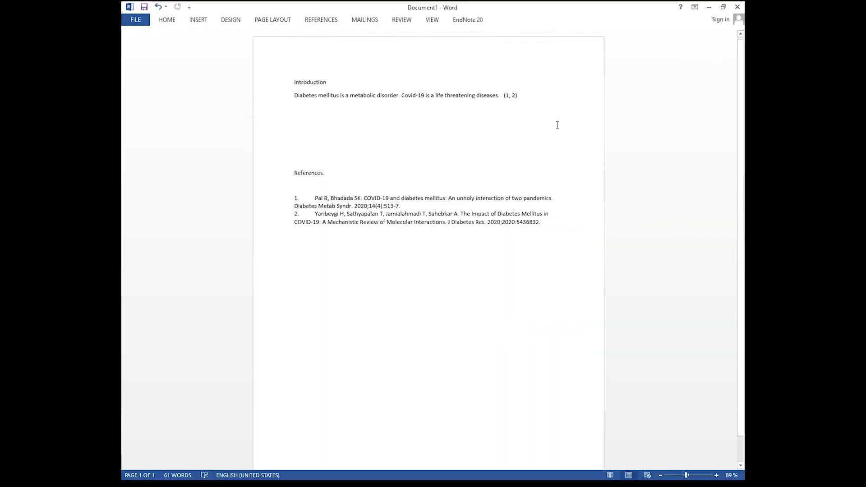
Save the Word document as Introduction.docx in the Documents folder
left_click(138, 21)
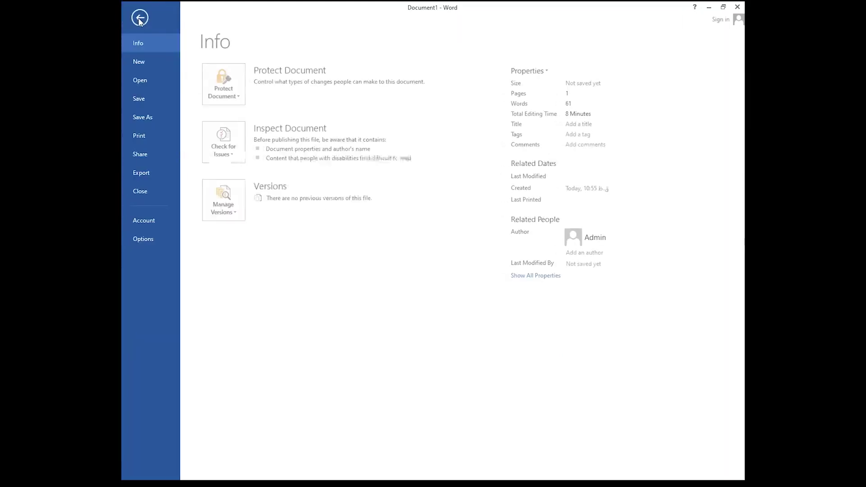
left_click(149, 117)
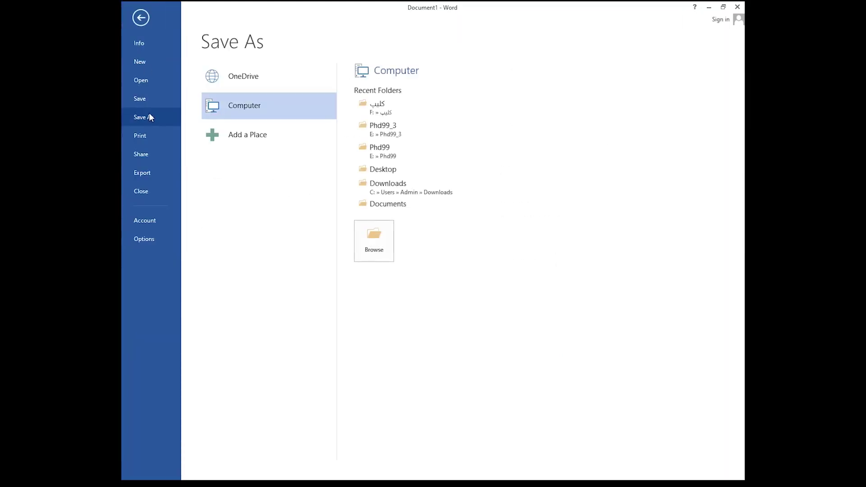
left_click(368, 230)
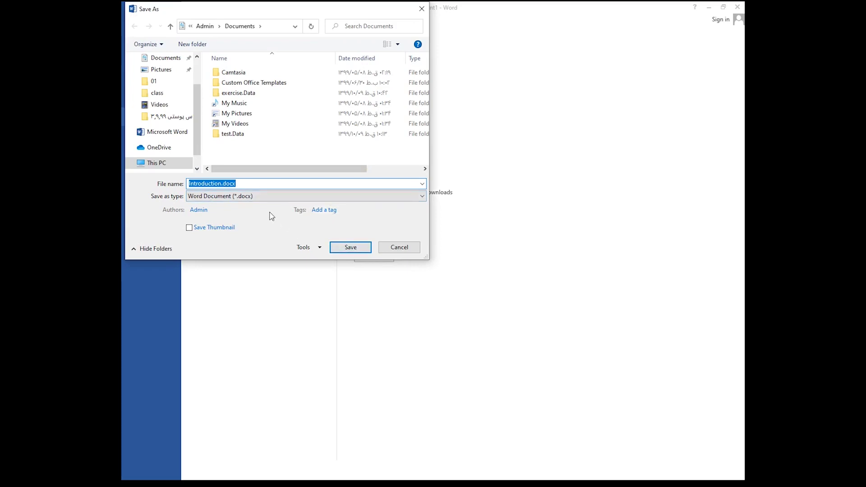
left_click(358, 247)
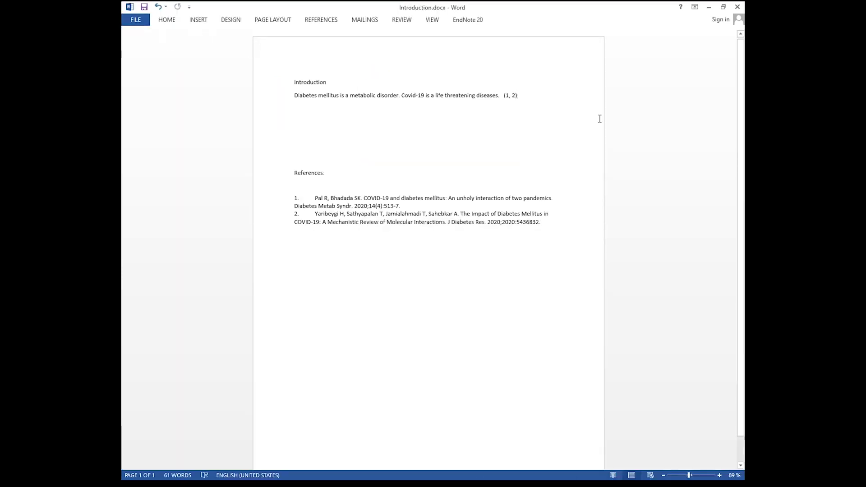
Save a plain text copy of the document as Introduction.txt in Documents, using the Windows (Default) encoding
left_click(506, 95)
left_click(140, 21)
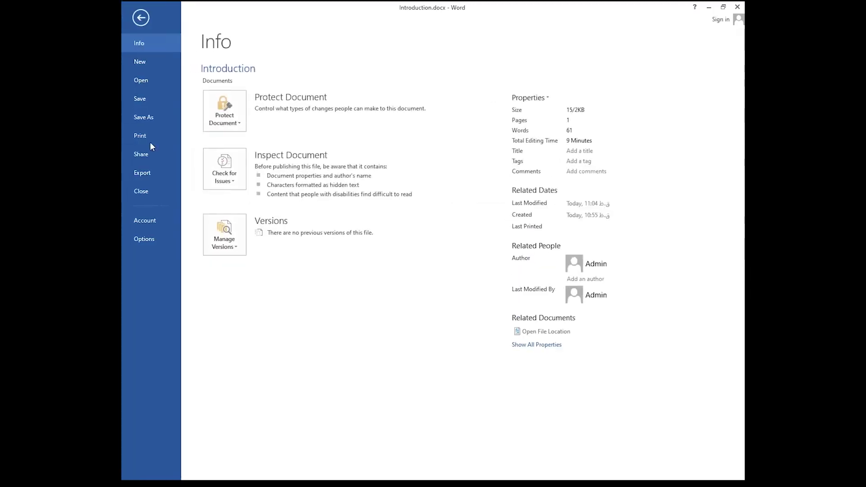
left_click(147, 118)
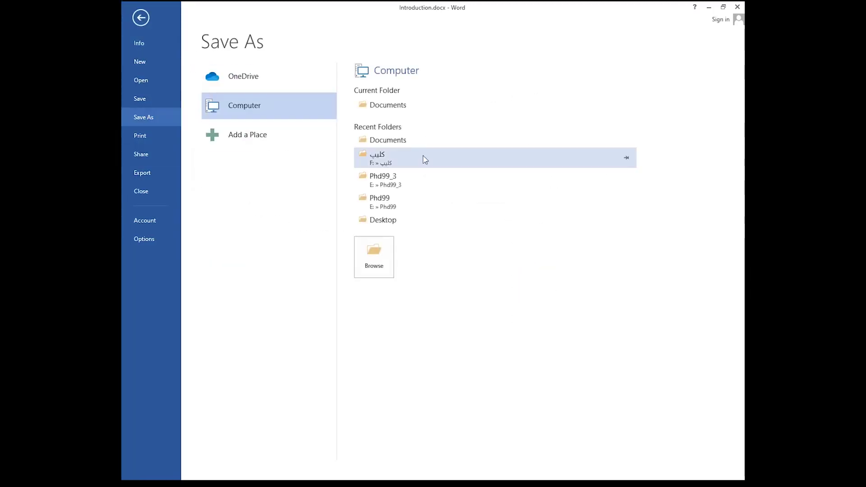
left_click(383, 251)
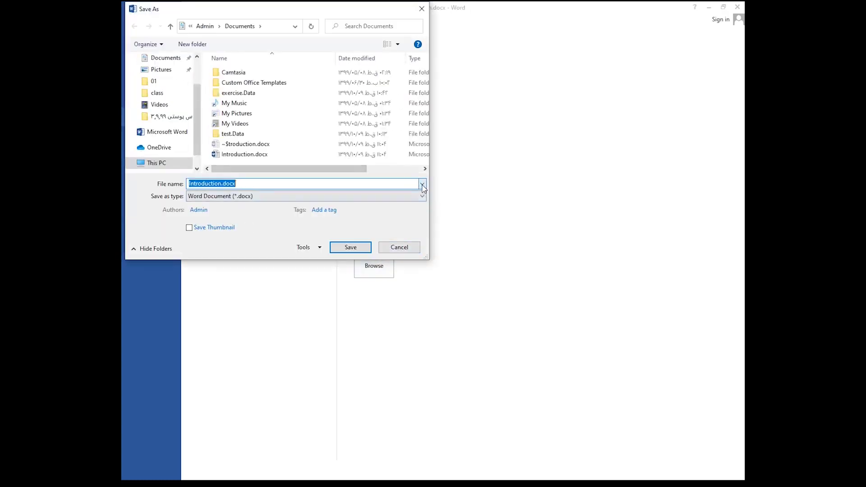
left_click(423, 188)
left_click(403, 183)
left_click(413, 197)
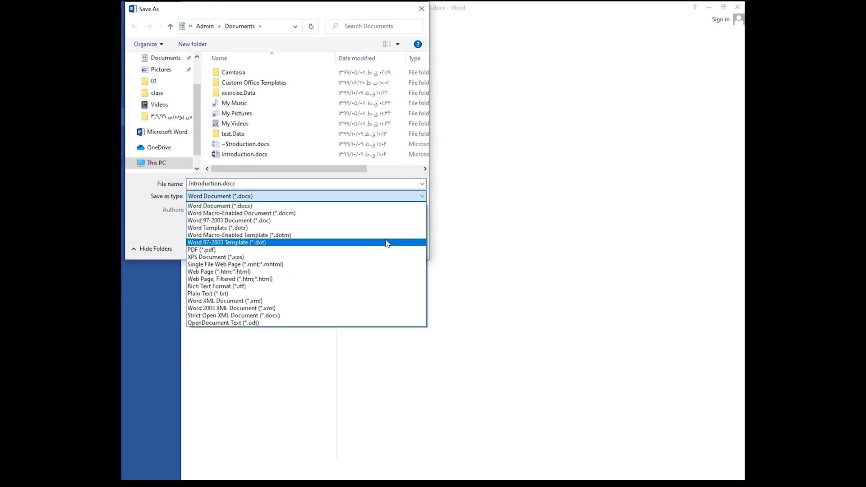
left_click(219, 294)
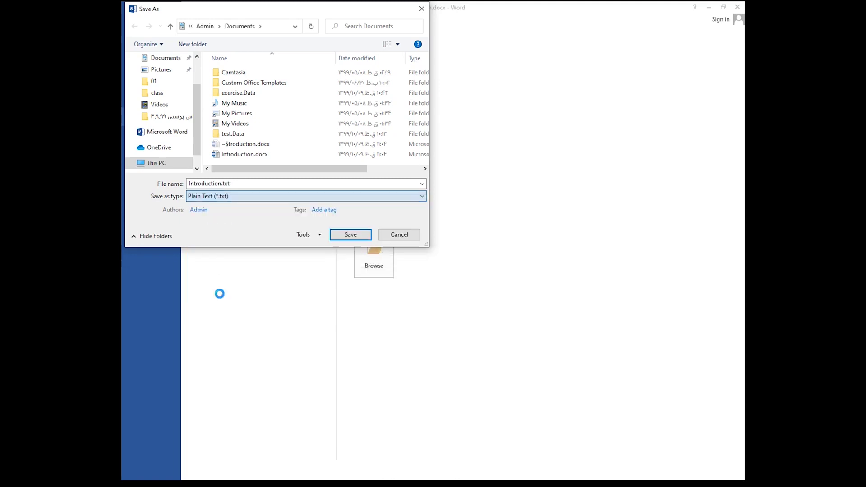
left_click(351, 235)
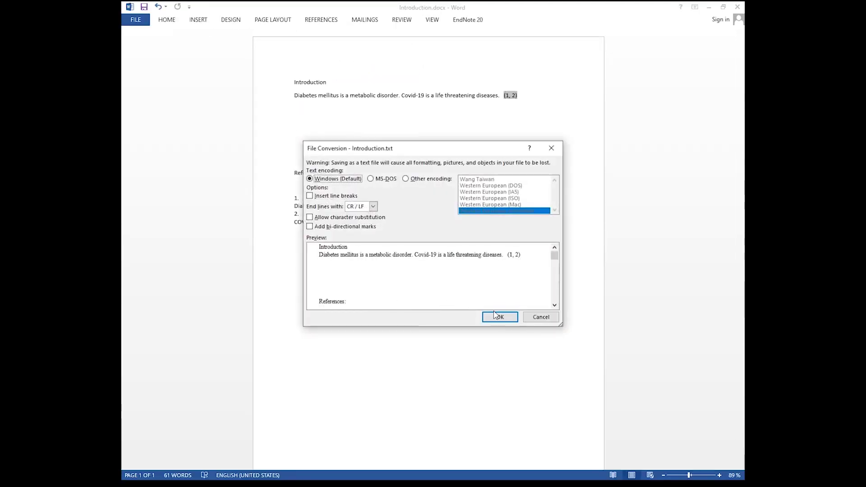
left_click(495, 316)
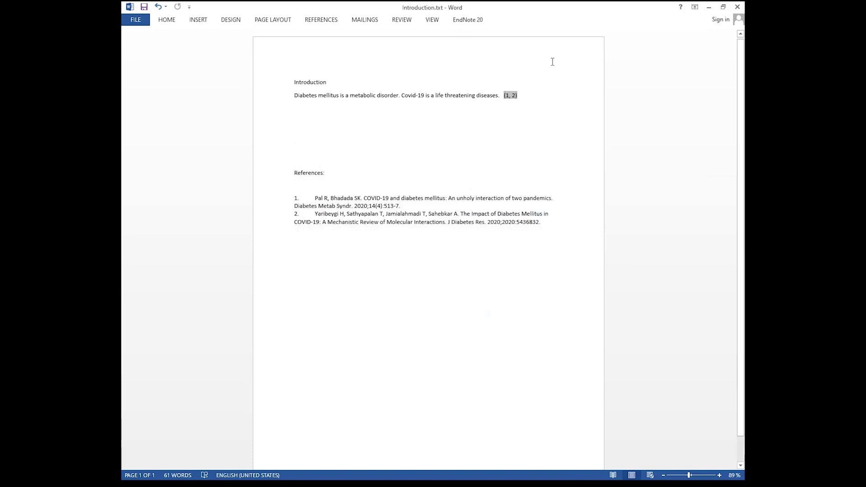
Delete the citation after the Covid-19 sentence and close Introduction.txt without saving the changes
left_click_drag(521, 95, 502, 96)
key("Delete")
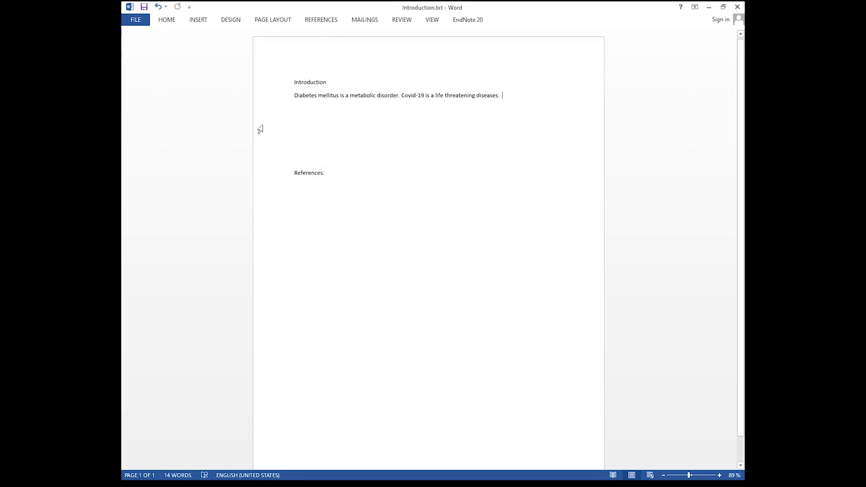
left_click(738, 7)
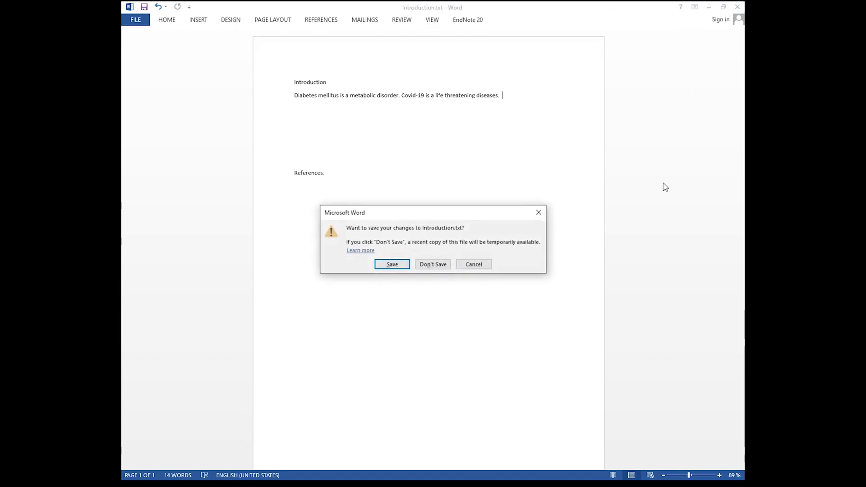
left_click(429, 264)
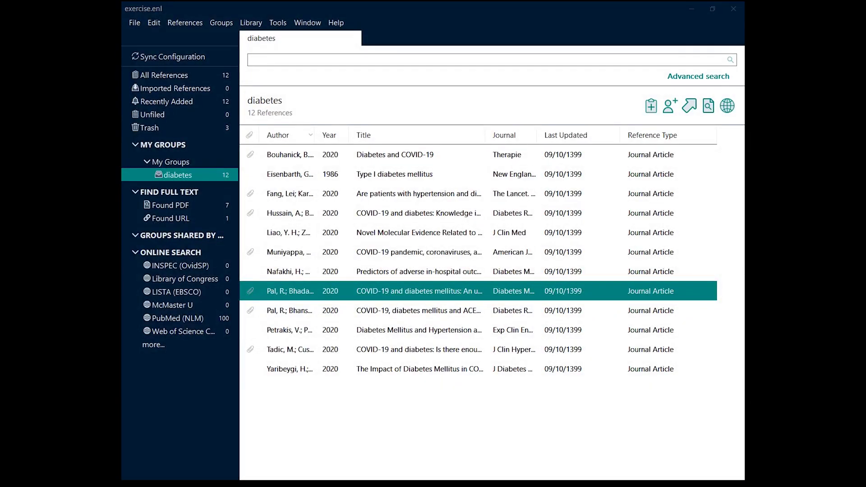
Try to launch Word from the installed applications
key("super")
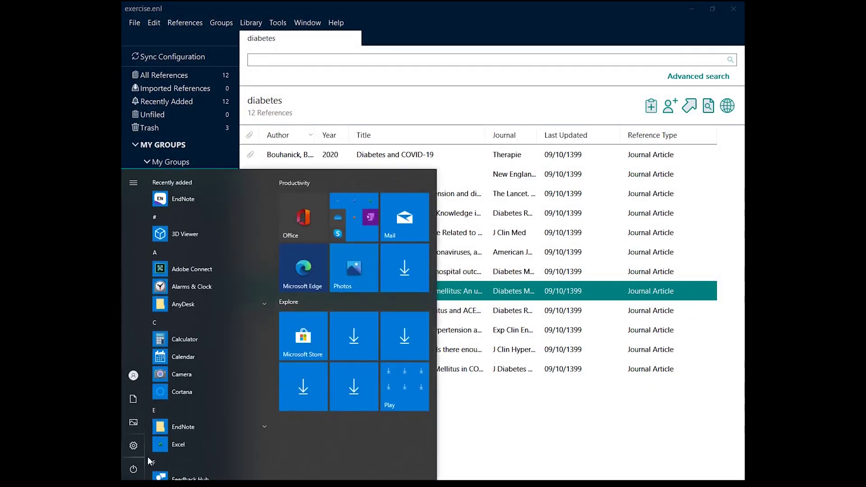
scroll(253, 410, "down", 10)
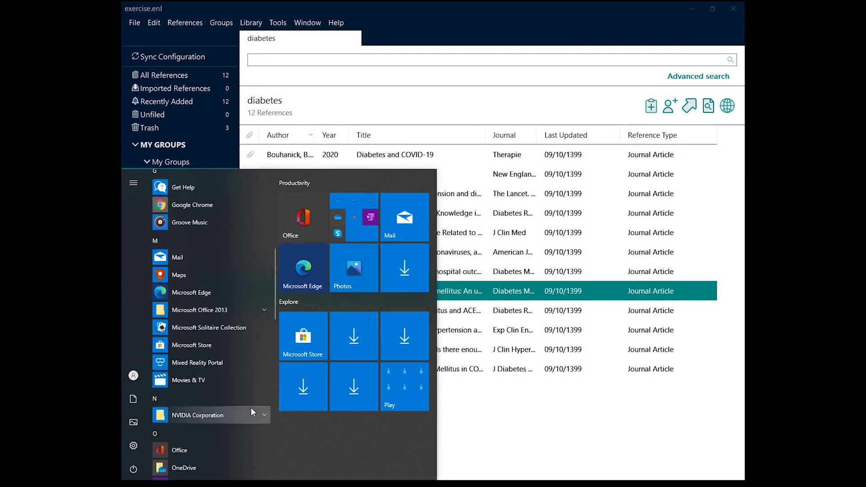
scroll(249, 409, "down", 5)
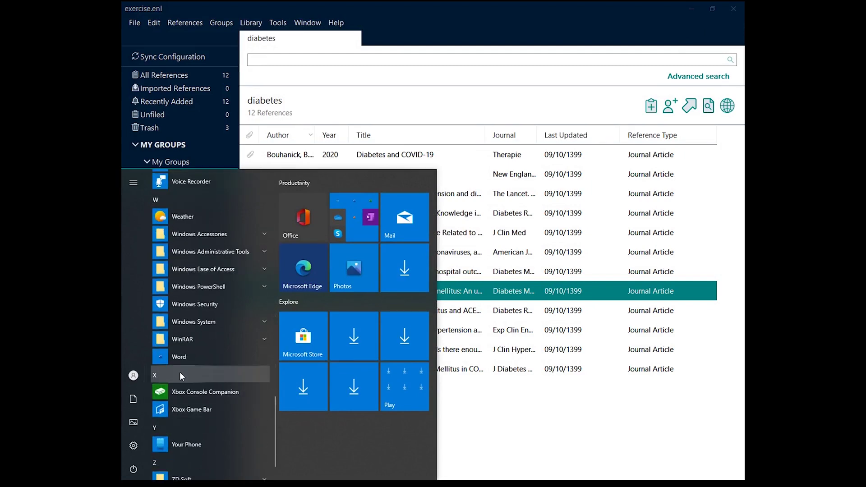
left_click(188, 357)
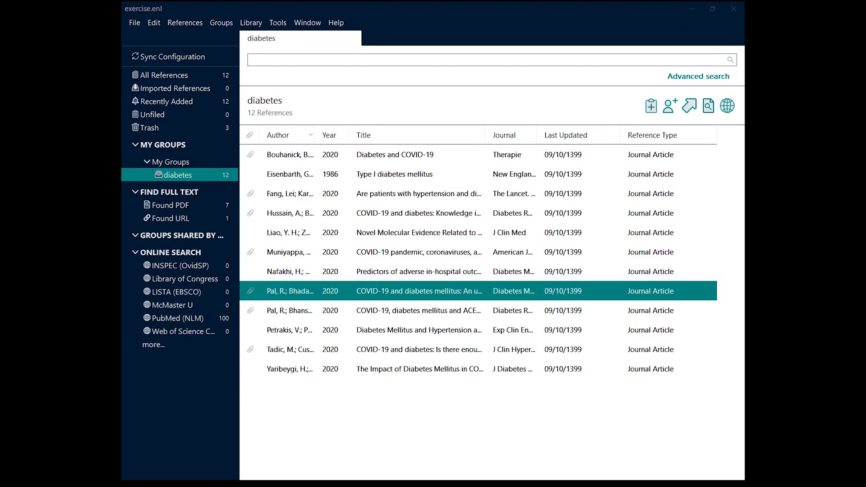
Minimize the EndNote library and the PubMed browser window to reach the desktop
left_click(133, 476)
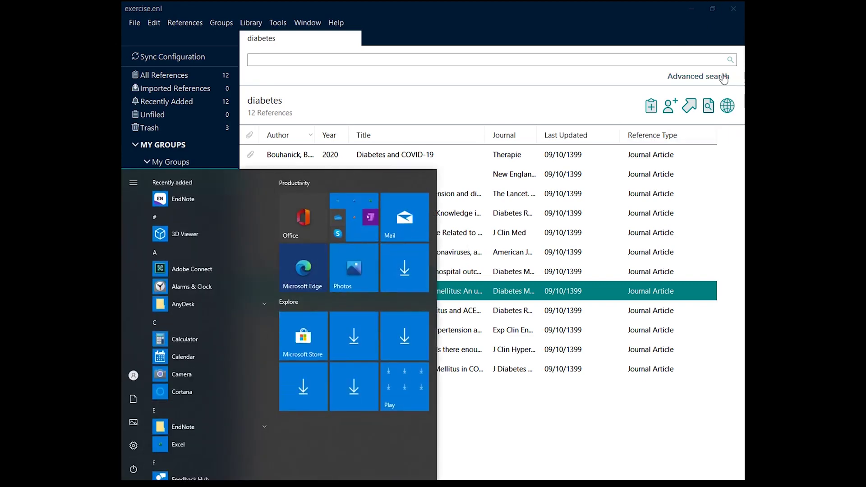
left_click(691, 8)
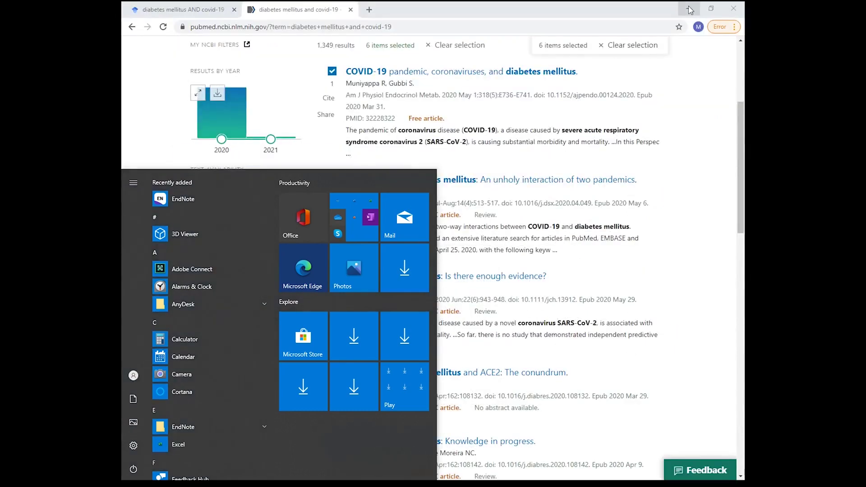
left_click(690, 9)
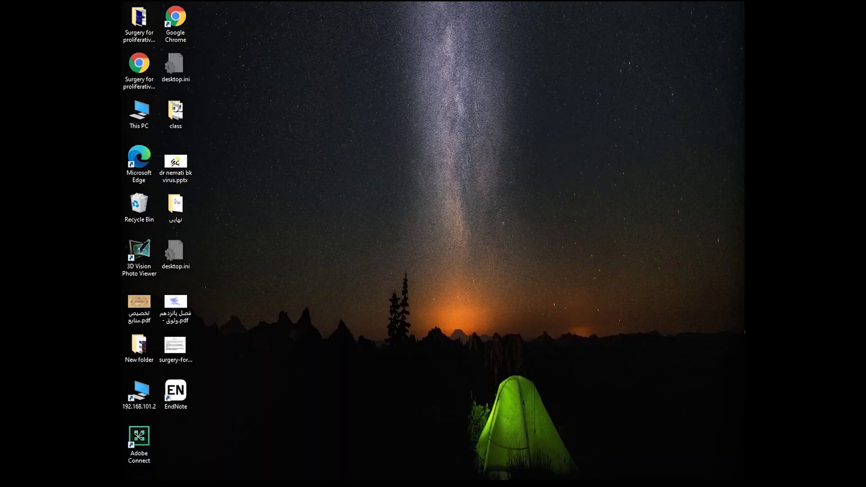
Close the online Word window with its account sign-in page
key("super")
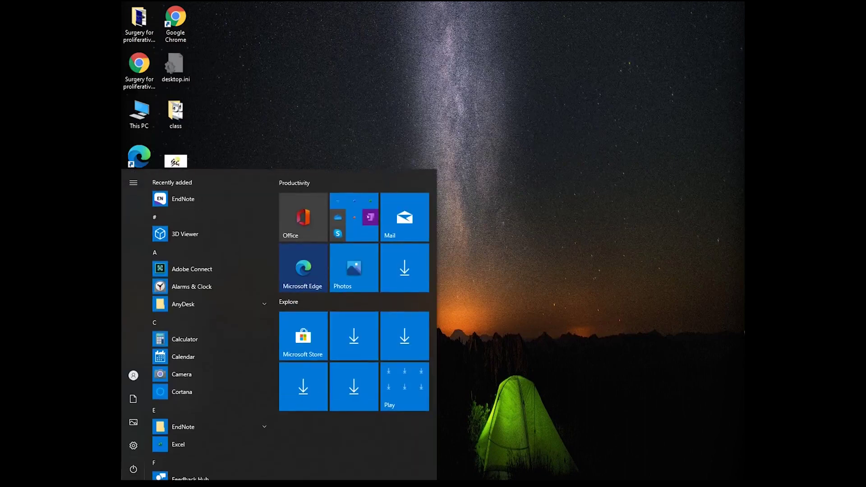
left_click(198, 444)
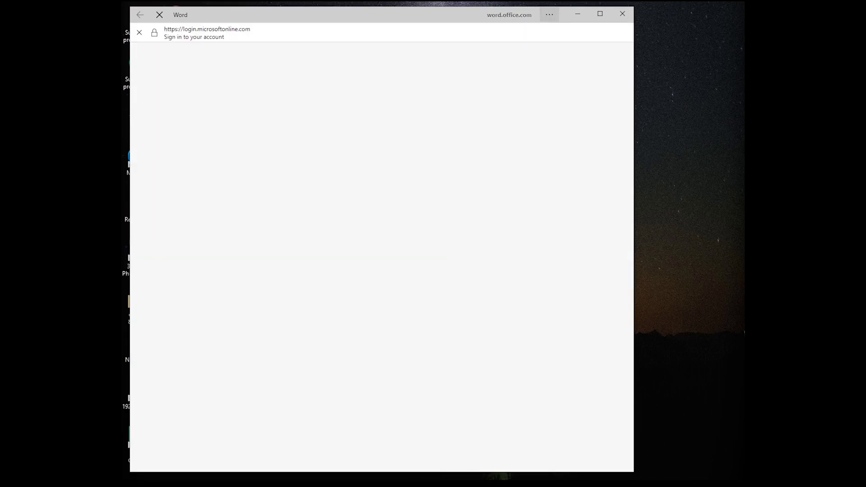
left_click(623, 15)
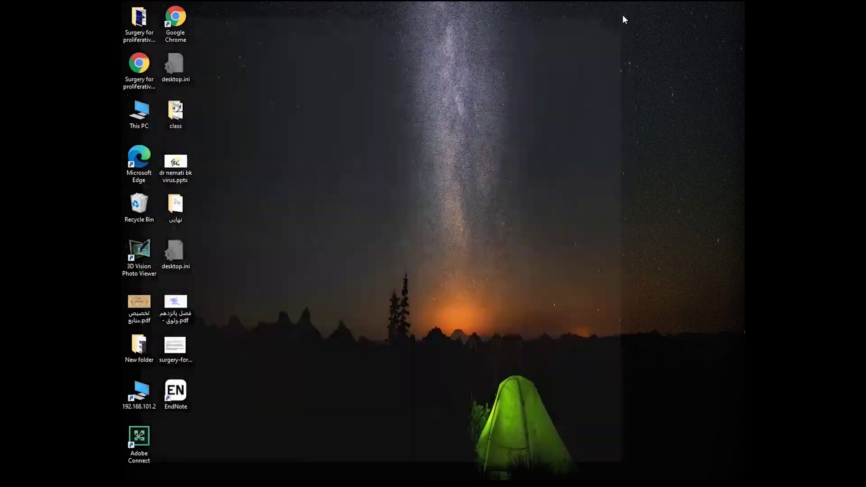
Launch Word 2013 from the installed applications and open the recent document Introduction.docx
left_click(133, 476)
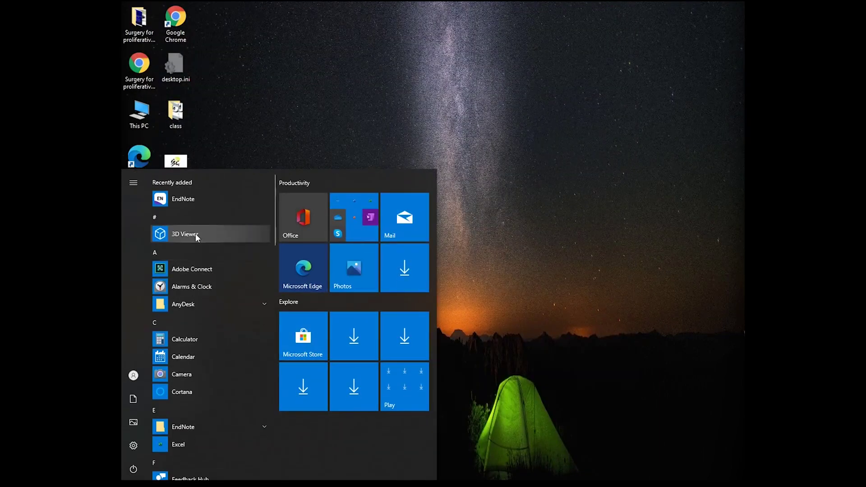
scroll(193, 277, "down", 2)
scroll(195, 278, "down", 4)
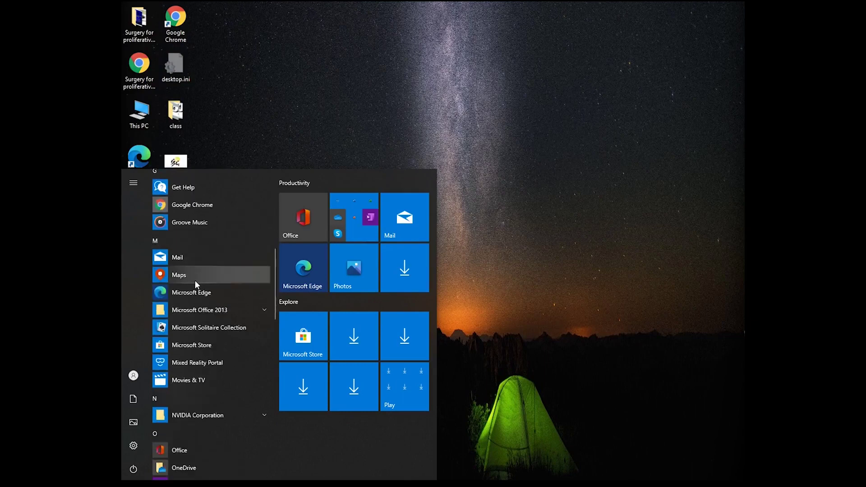
left_click(210, 311)
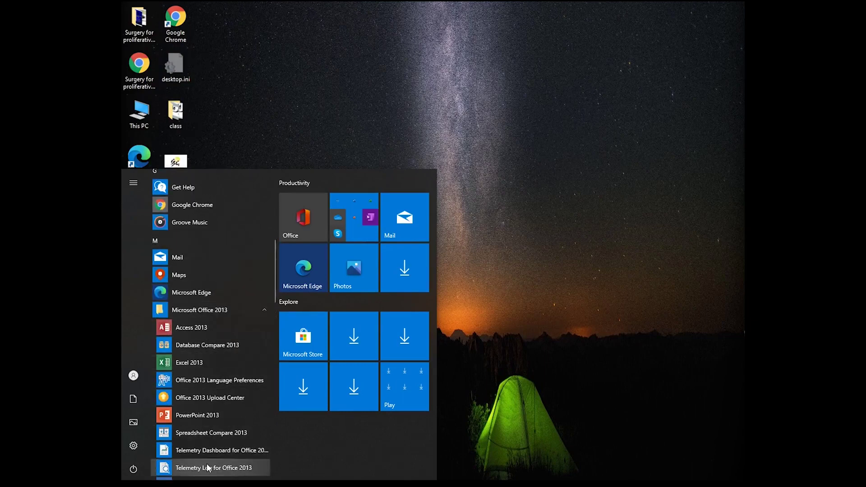
scroll(189, 322, "down", 3)
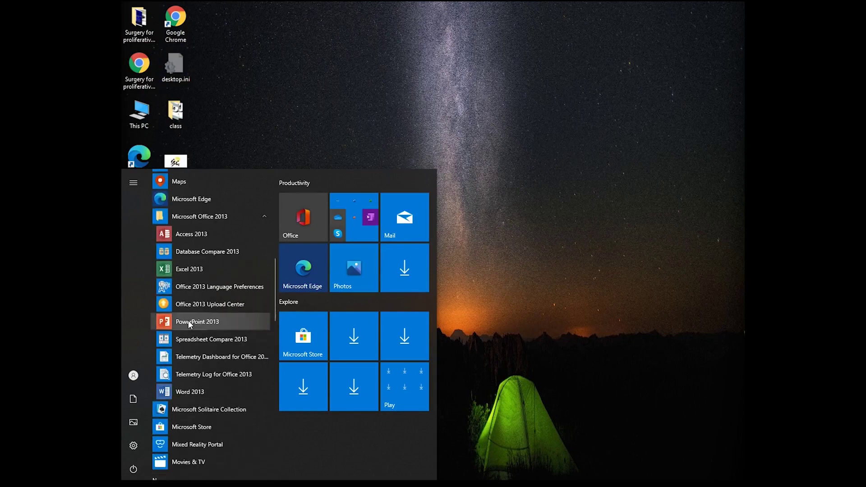
left_click(184, 390)
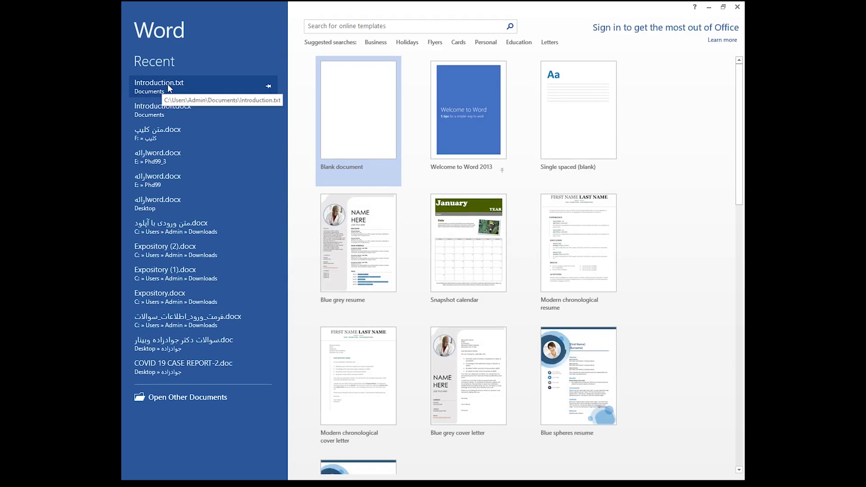
left_click(171, 114)
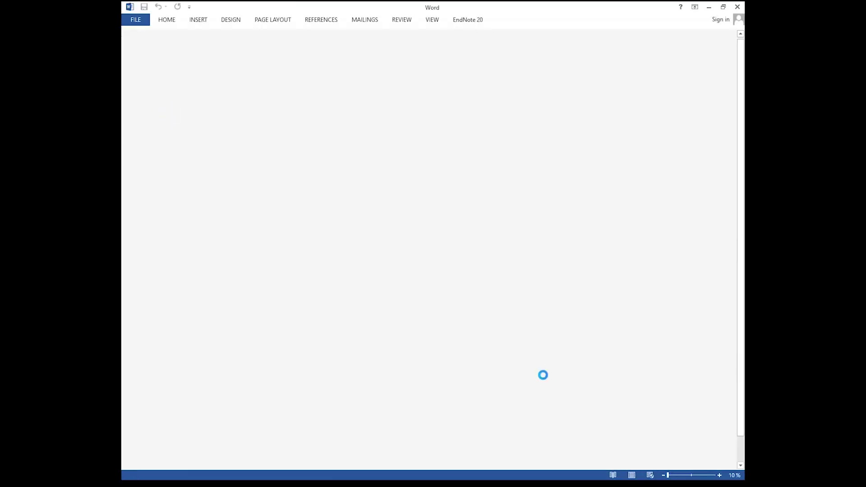
Save a PDF copy of the document as Introduction.pdf in the Documents folder, view the published file and close it
left_click(136, 21)
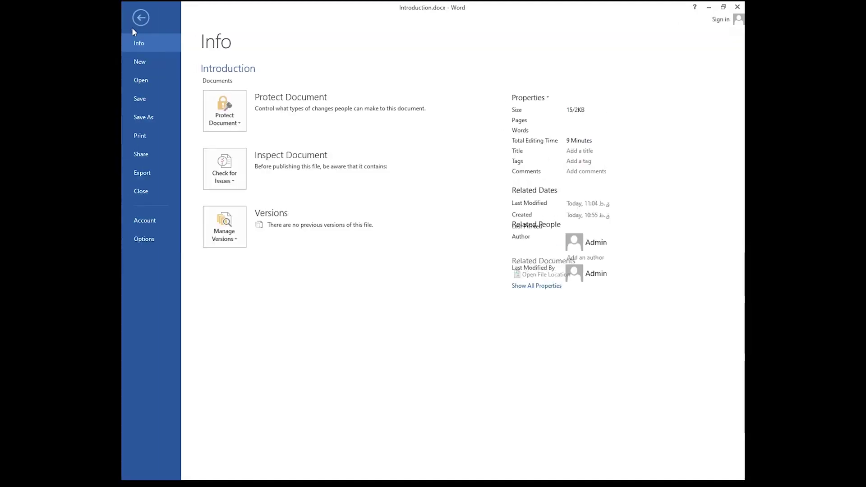
left_click(138, 120)
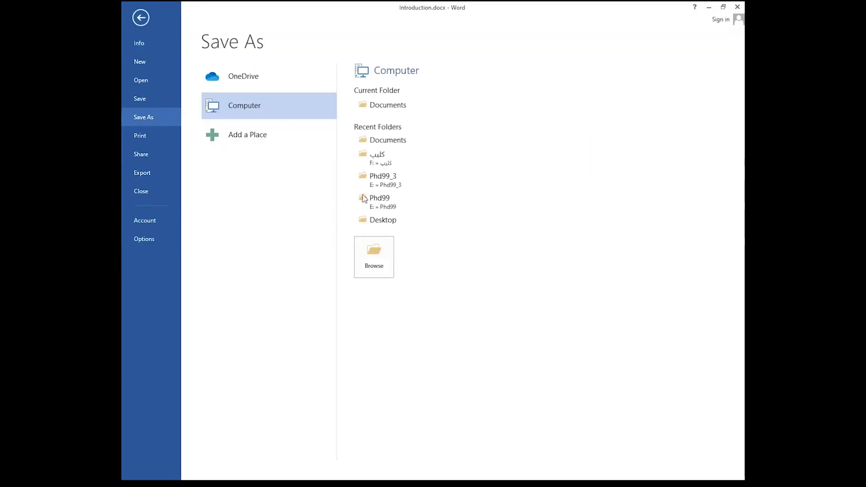
left_click(389, 259)
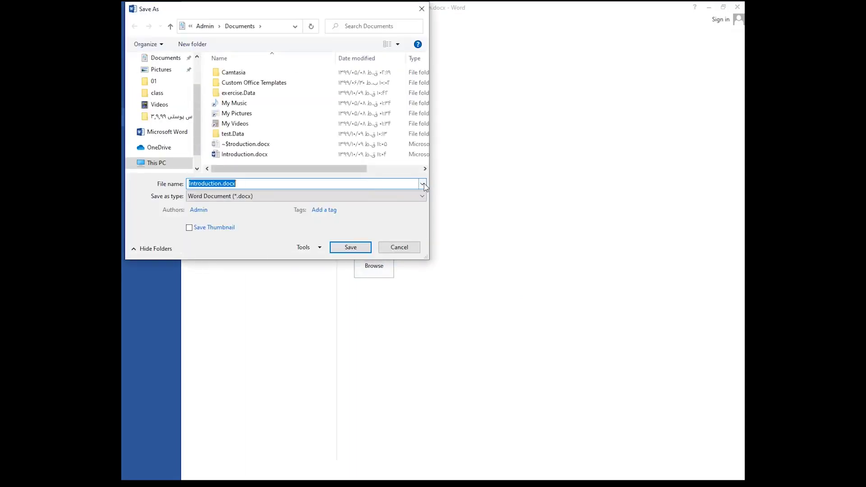
left_click(421, 184)
left_click(421, 184)
left_click(421, 196)
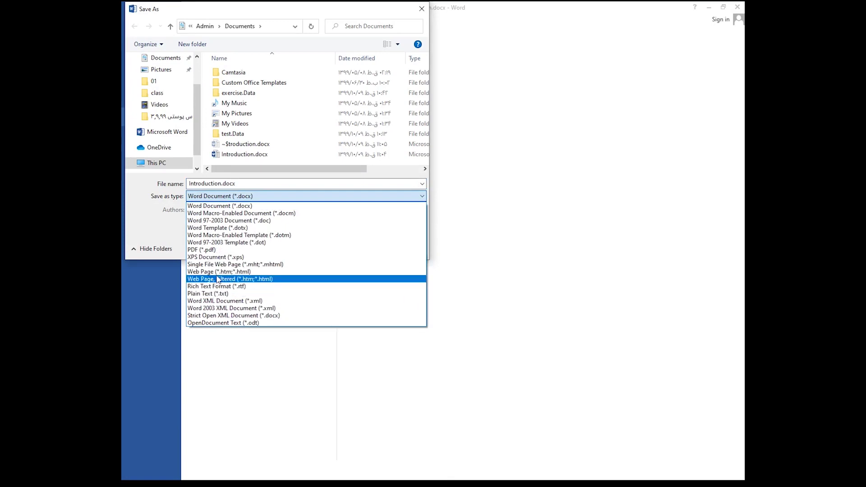
left_click(220, 249)
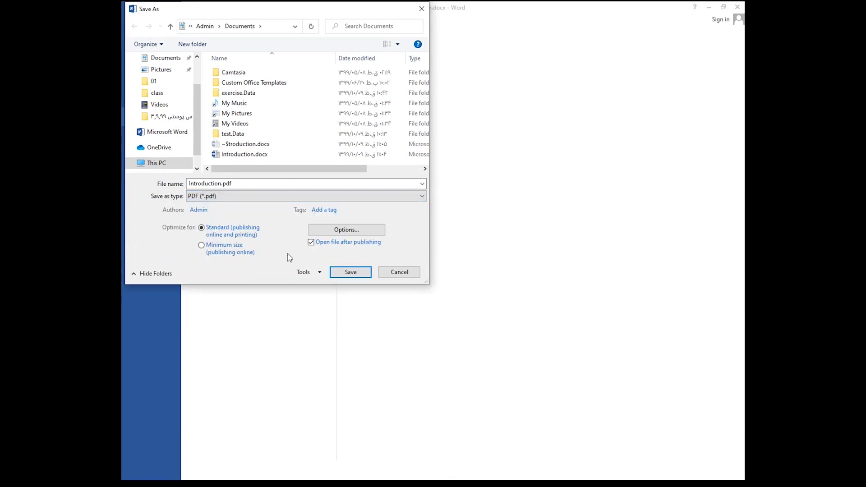
left_click(358, 272)
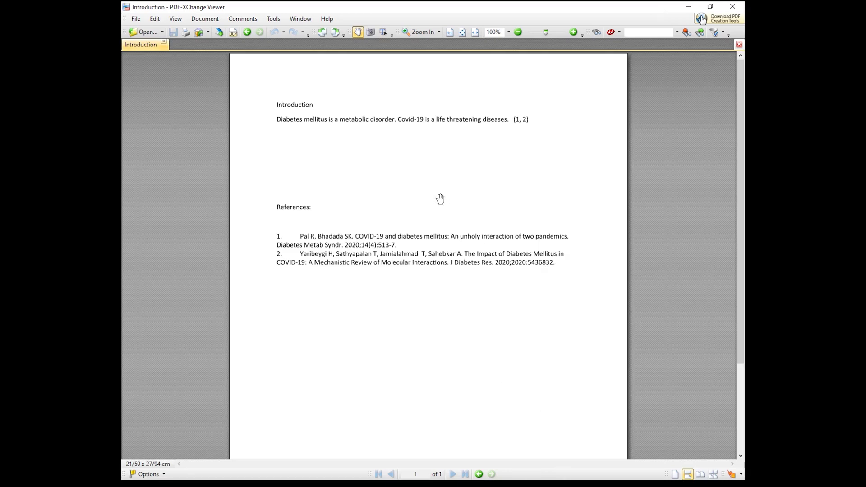
scroll(412, 286, "down", 3)
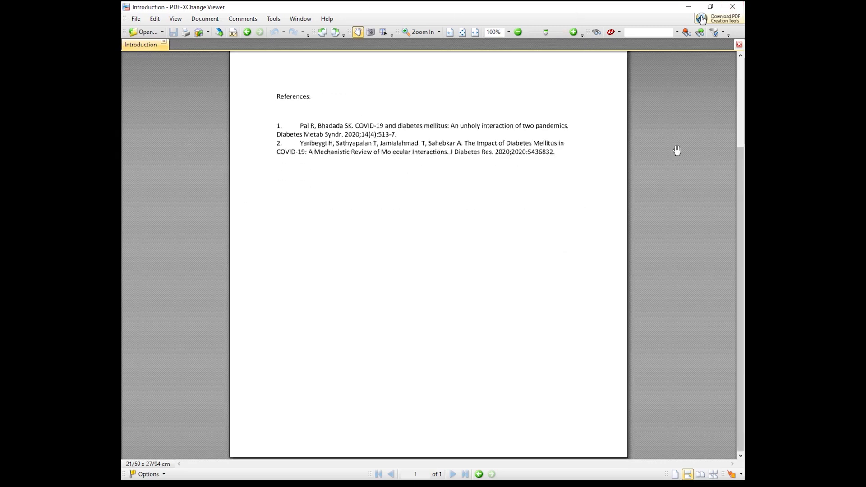
left_click(732, 7)
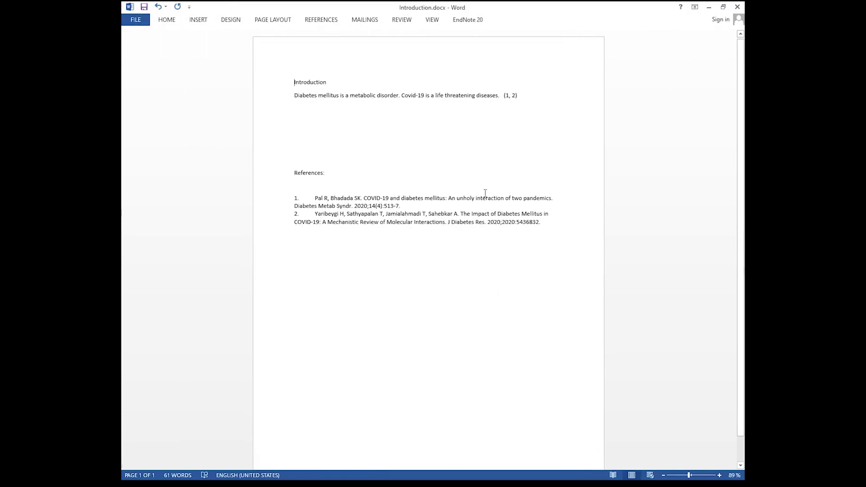
Try to export the document's Word citations to EndNote
left_click(506, 97)
left_click(501, 128)
left_click(462, 20)
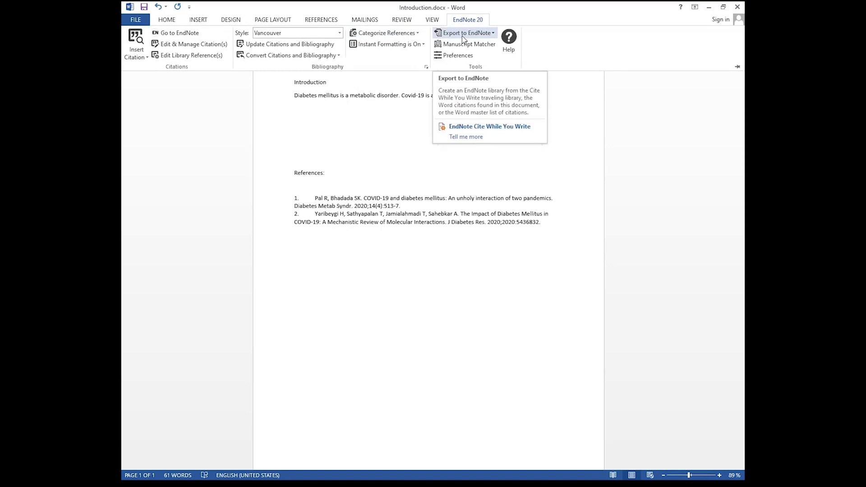
left_click(480, 36)
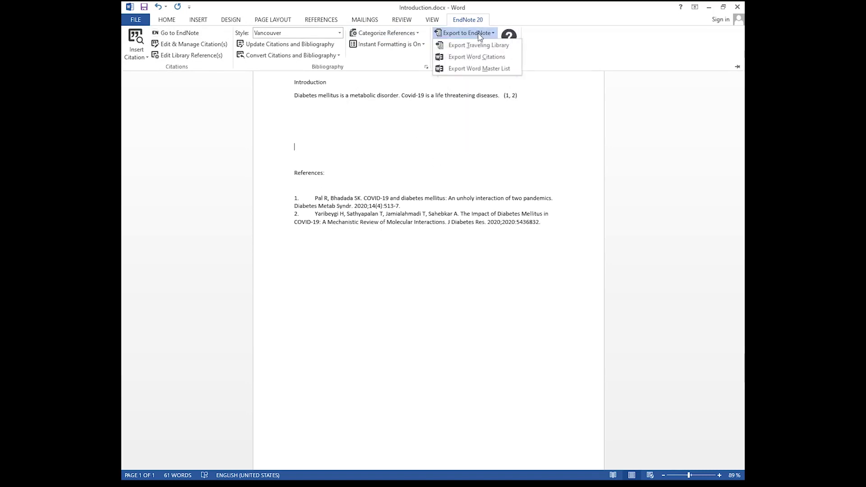
left_click(460, 59)
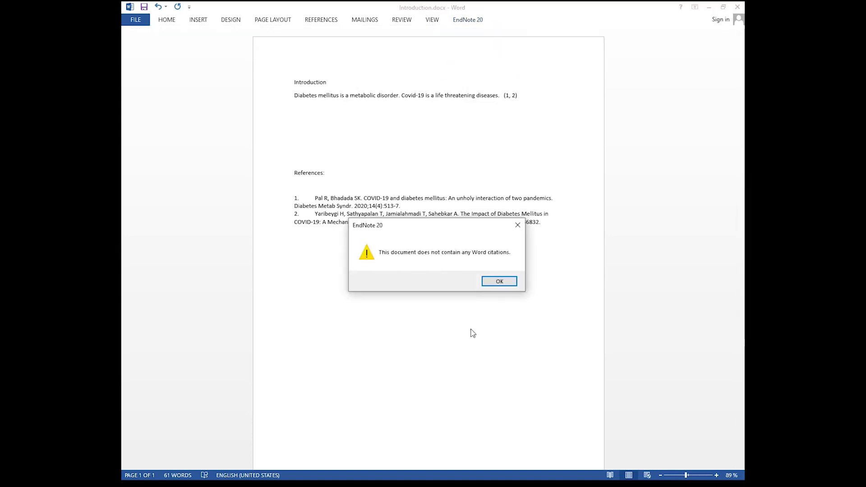
left_click(514, 284)
Try to export the Word master list of citations to EndNote
left_click(464, 20)
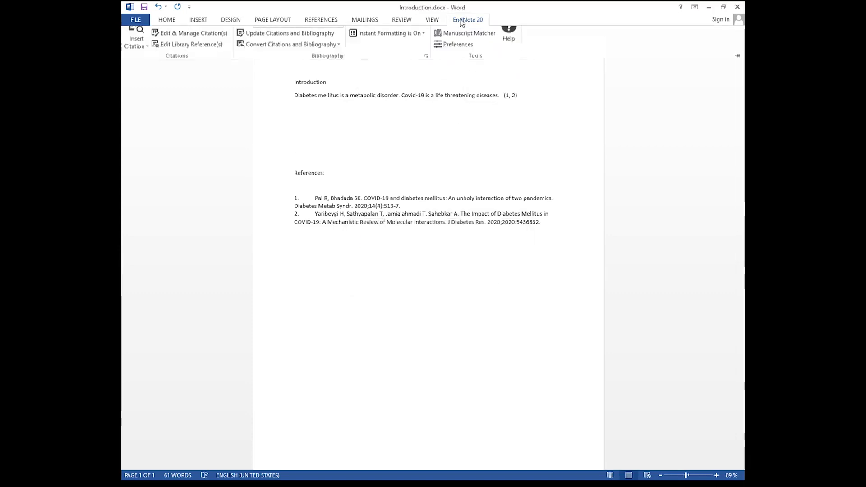
left_click(466, 33)
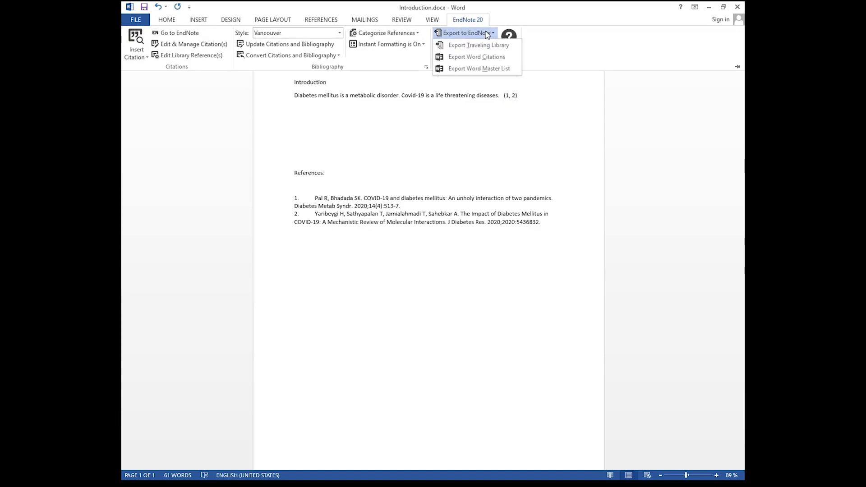
left_click(471, 68)
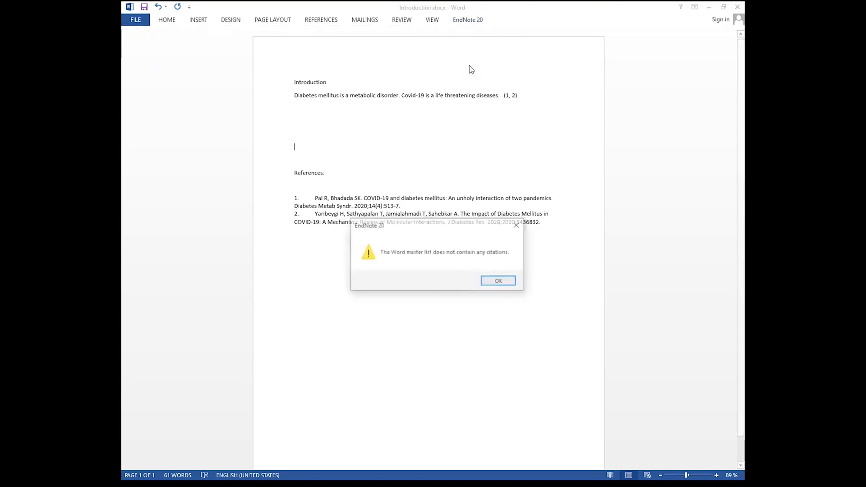
left_click(500, 285)
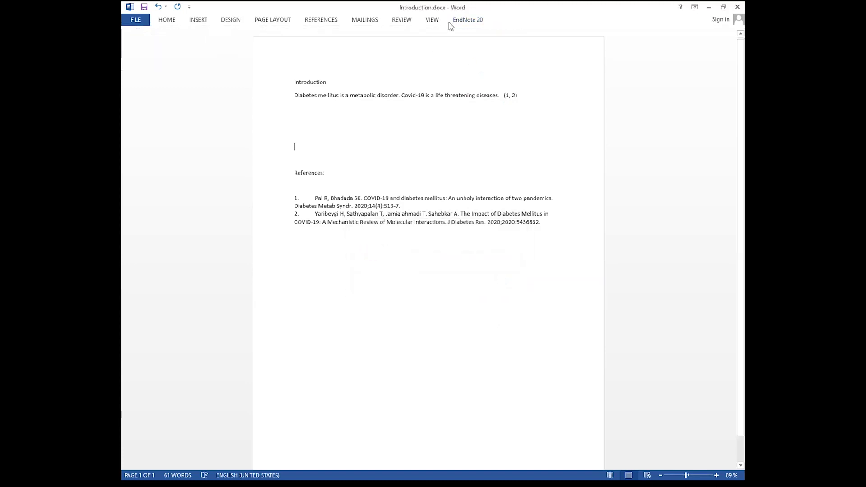
left_click(467, 20)
left_click(466, 33)
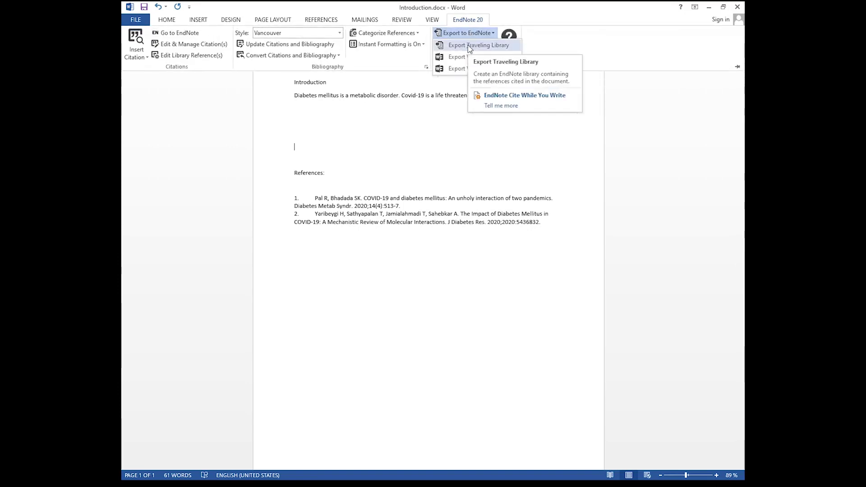
left_click(469, 46)
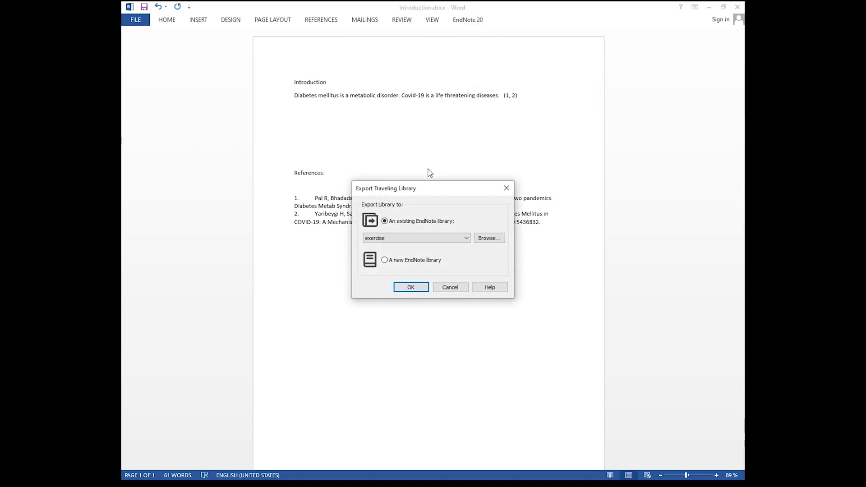
left_click(506, 188)
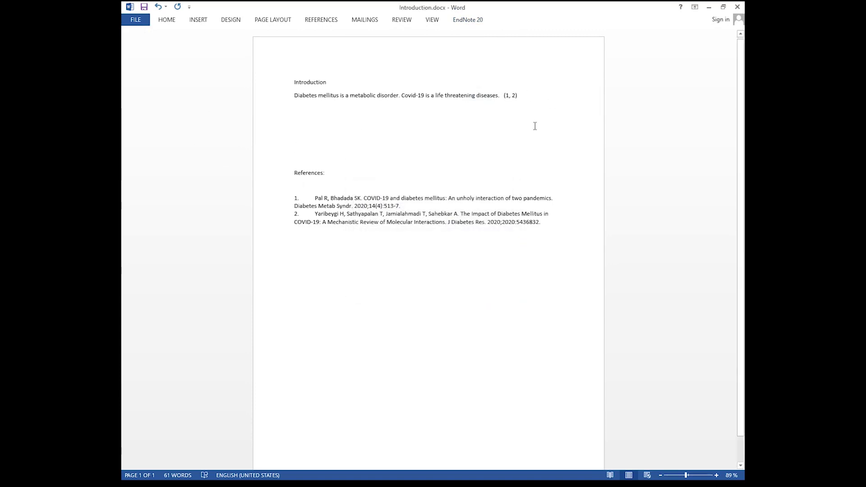
Export the document's traveling library to a new EndNote library named articles in the Documents folder
left_click(467, 20)
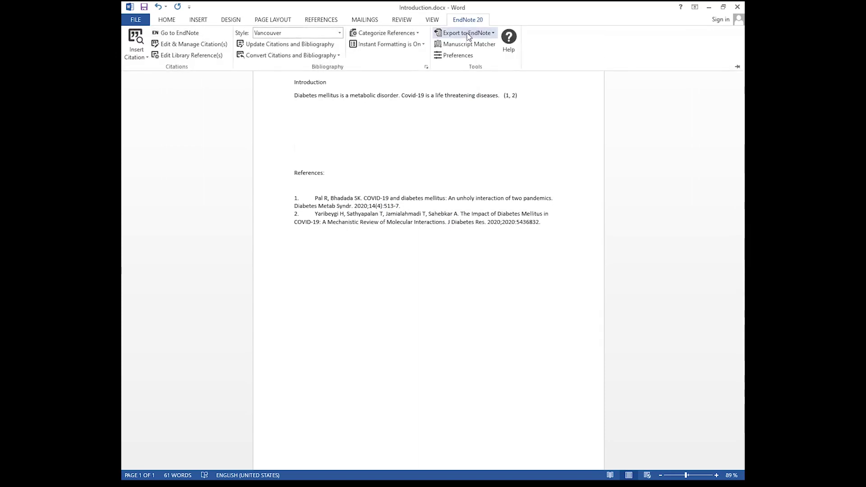
left_click(469, 35)
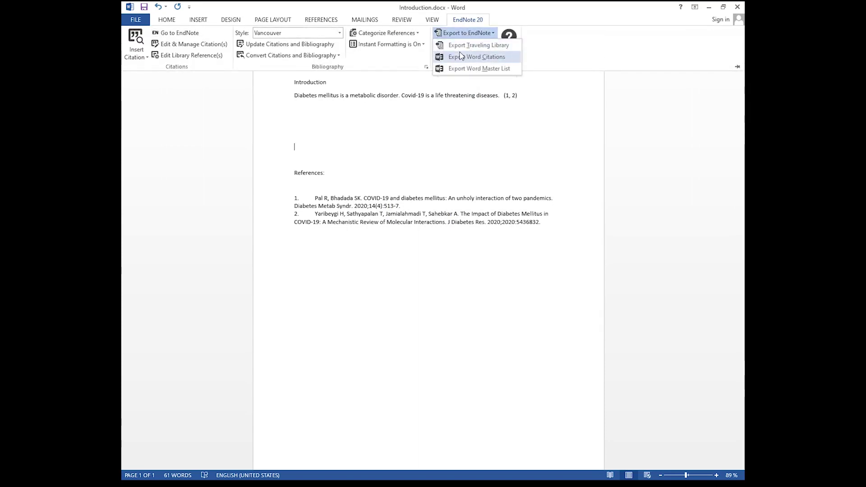
left_click(465, 45)
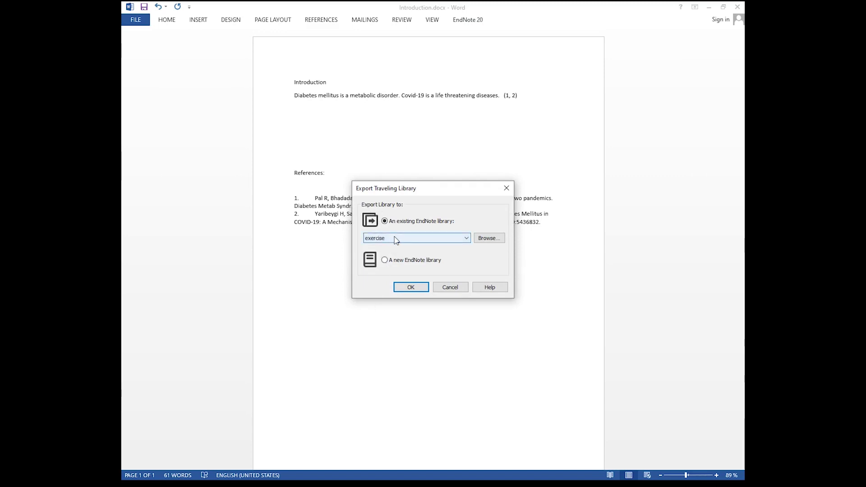
left_click(384, 261)
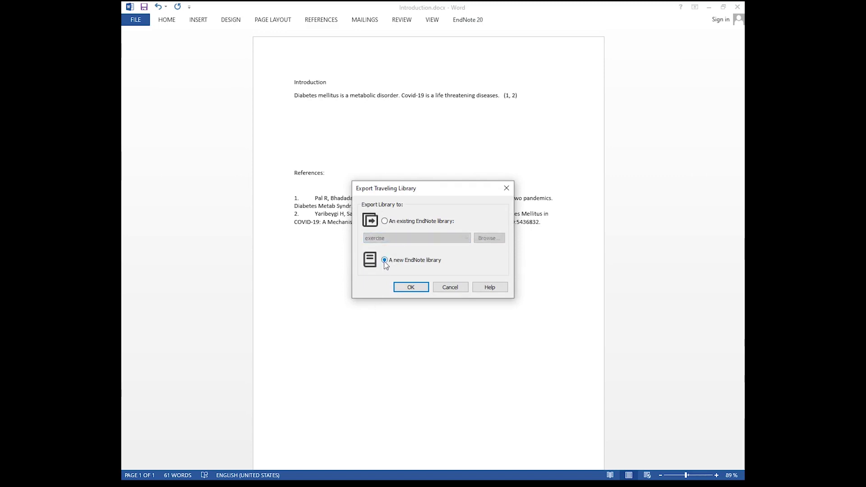
left_click(411, 290)
left_click(421, 290)
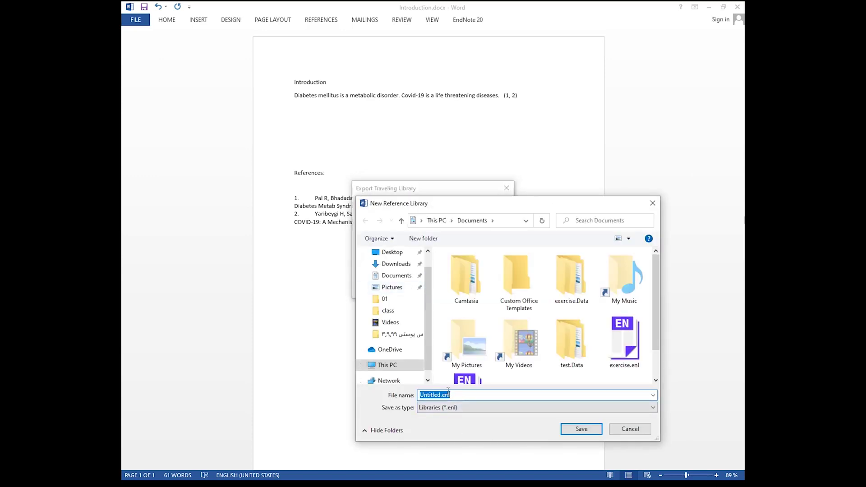
type("ar")
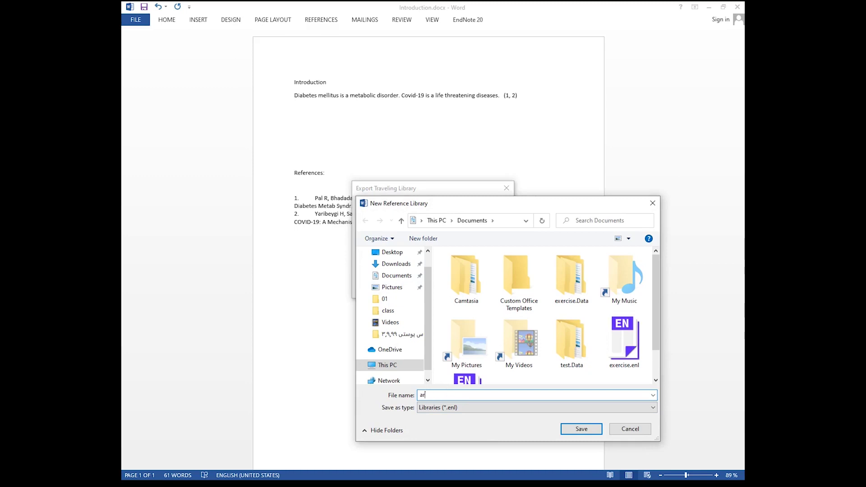
type("ticles")
left_click(587, 429)
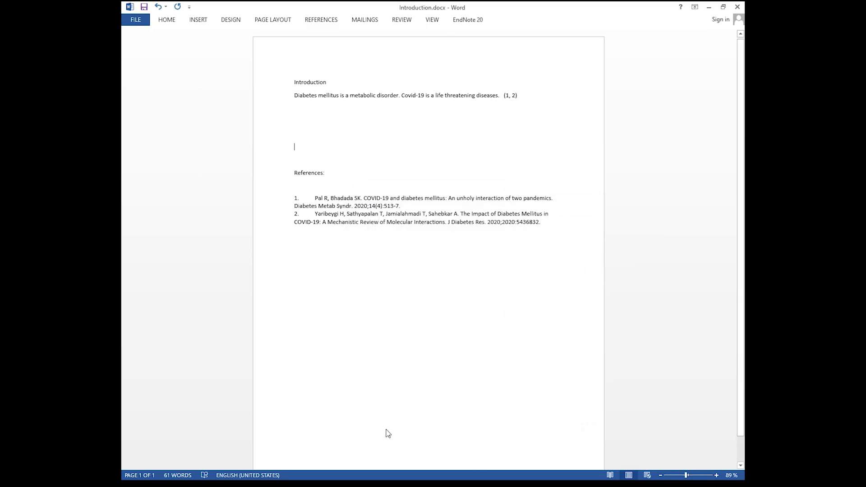
Switch to EndNote, bring the articles.enl library to the front and maximize its window
left_click(300, 433)
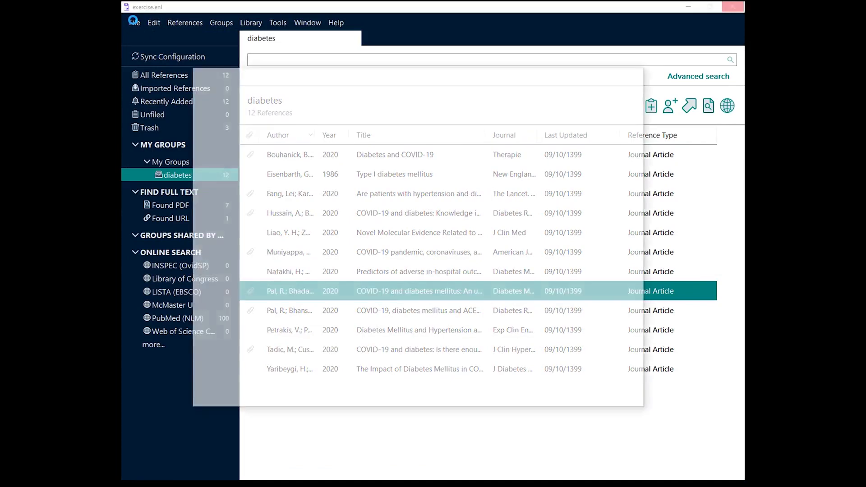
left_click(642, 69)
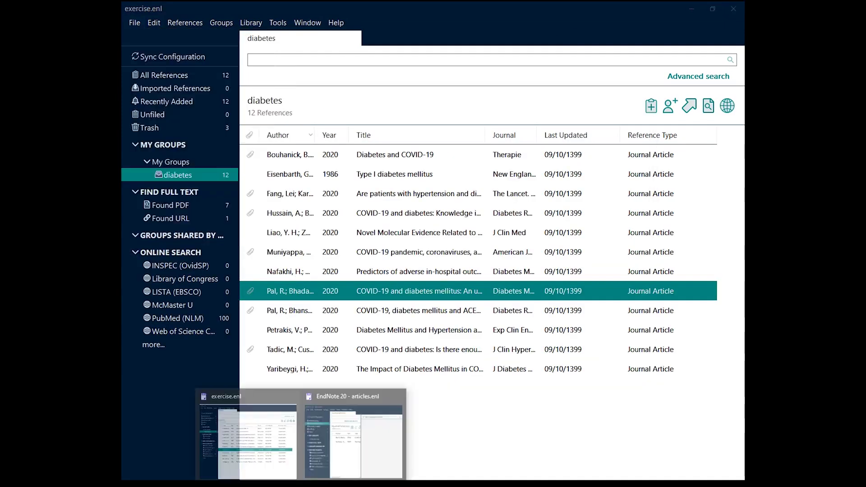
left_click(352, 432)
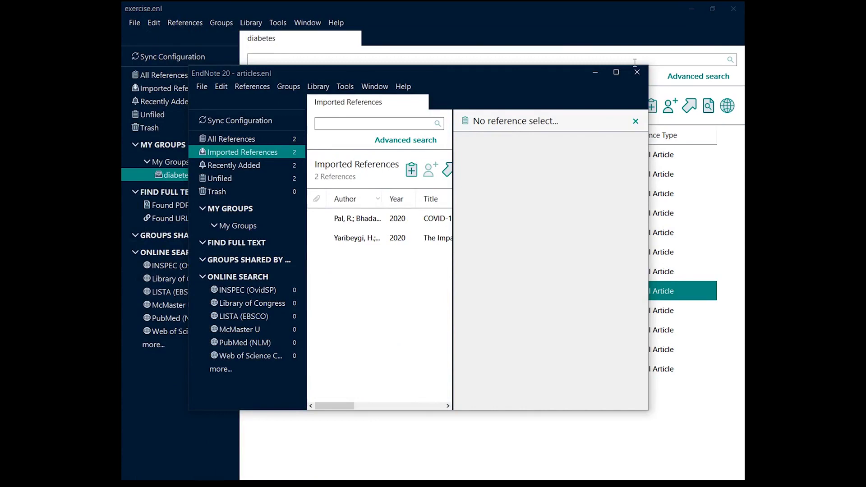
left_click(616, 72)
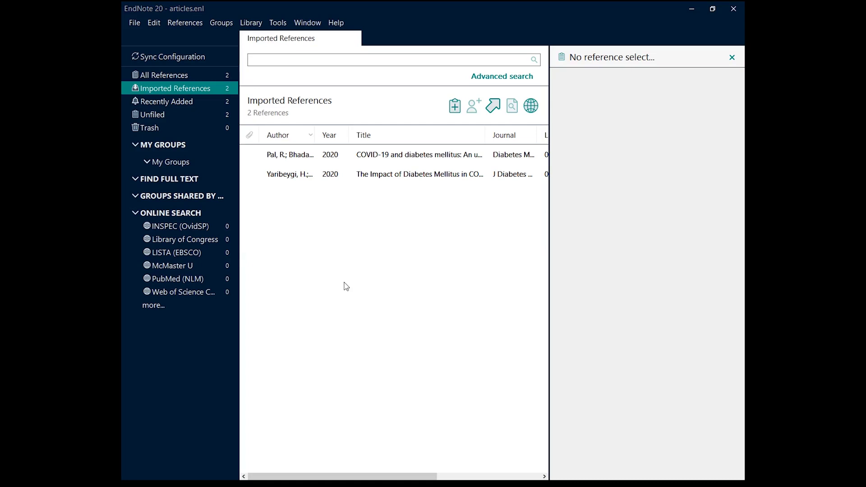
Dismiss the export-complete message in Word and switch back to the articles.enl library in EndNote
mouse_move(324, 485)
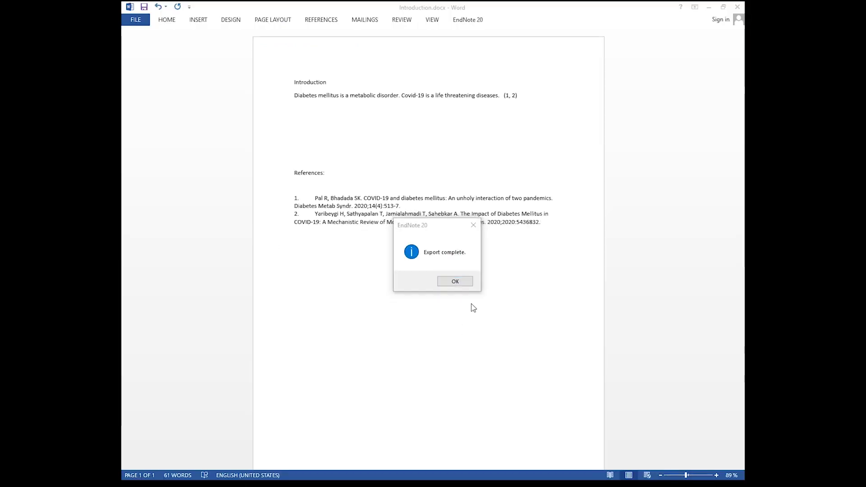
left_click(456, 281)
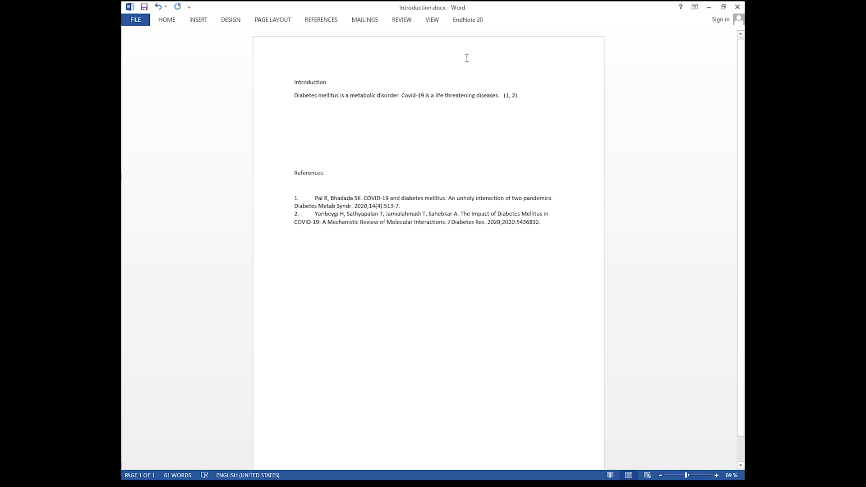
left_click(301, 484)
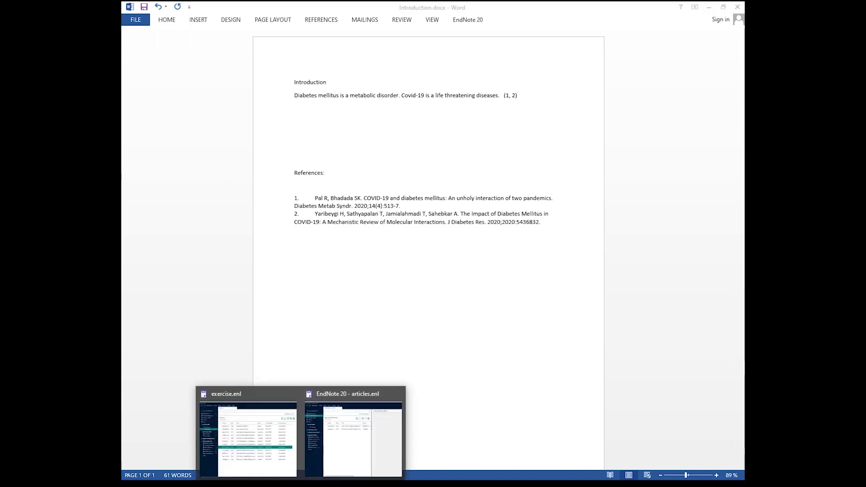
left_click(363, 437)
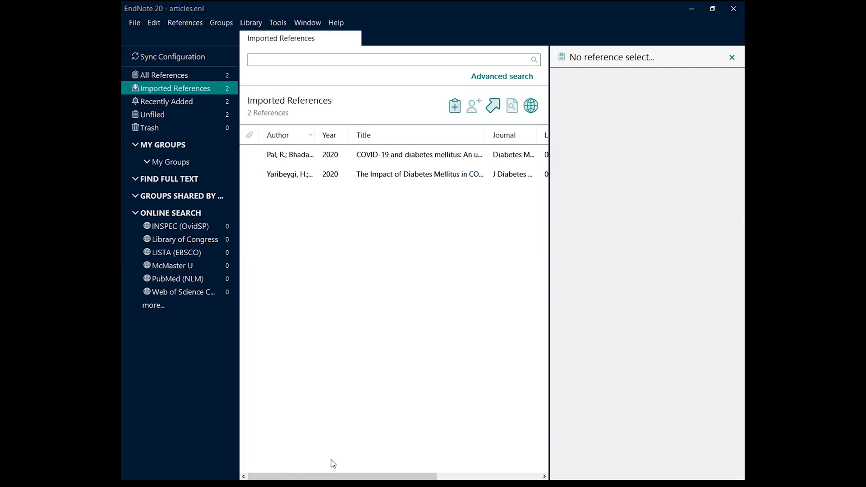
Switch to the exercise.enl library and select the 2020 "COVID-19 pandemic, coronaviruses" reference in the diabetes group
left_click(260, 449)
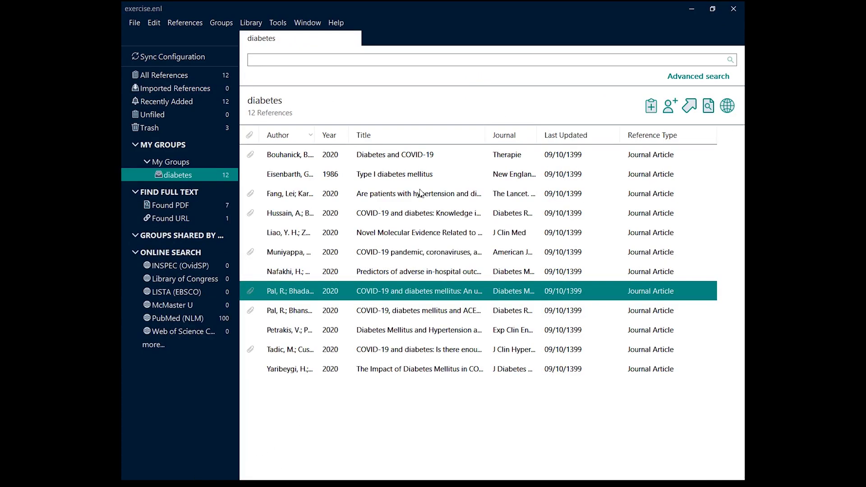
left_click(258, 253)
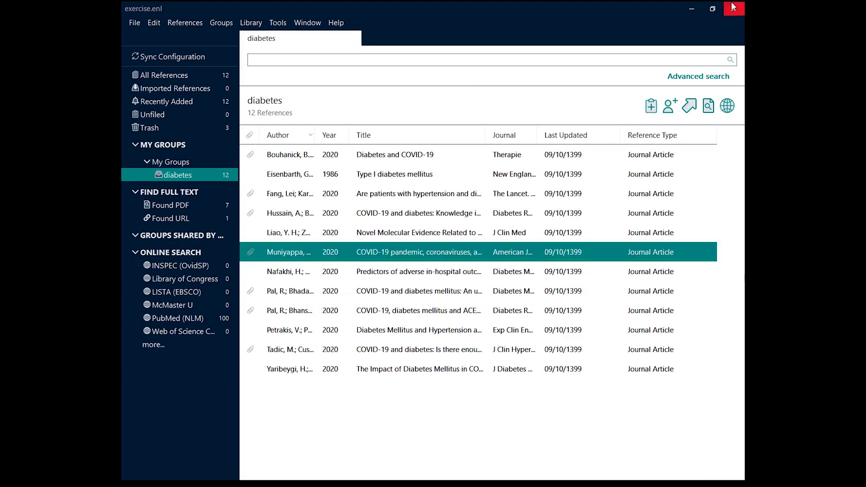
Minimize the EndNote and Word windows and open the Documents folder in a maximized File Explorer window
left_click(693, 8)
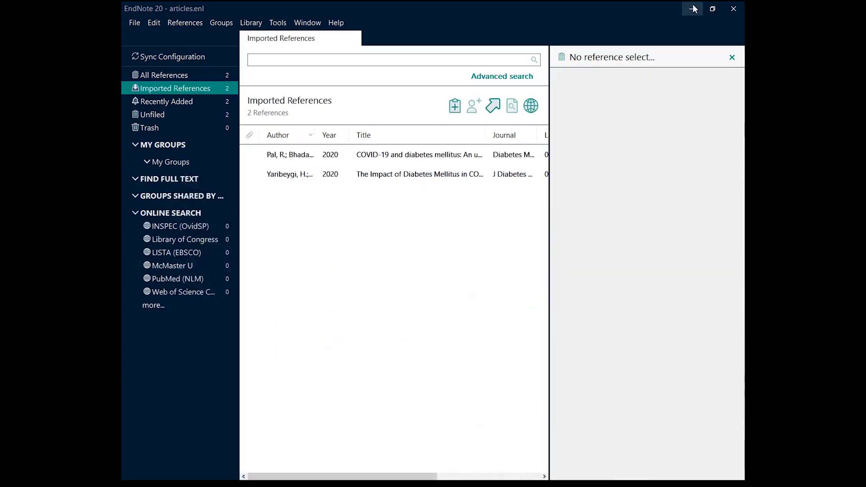
left_click(692, 8)
left_click(709, 7)
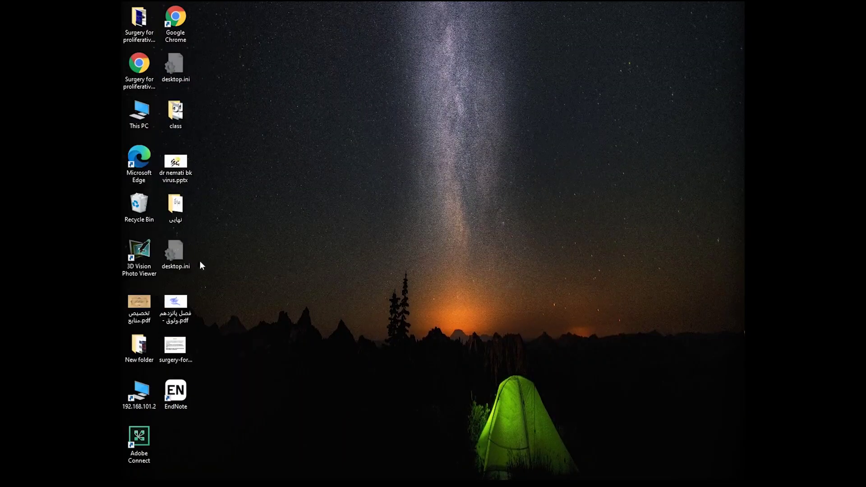
double_click(140, 116)
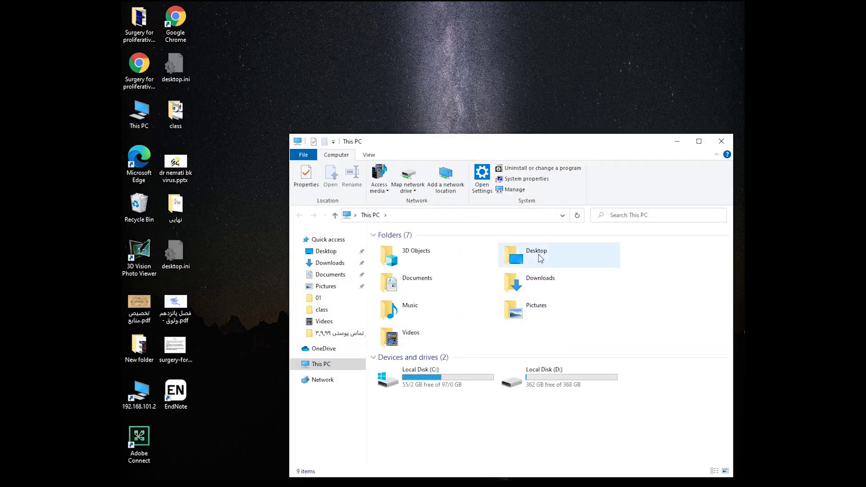
double_click(433, 284)
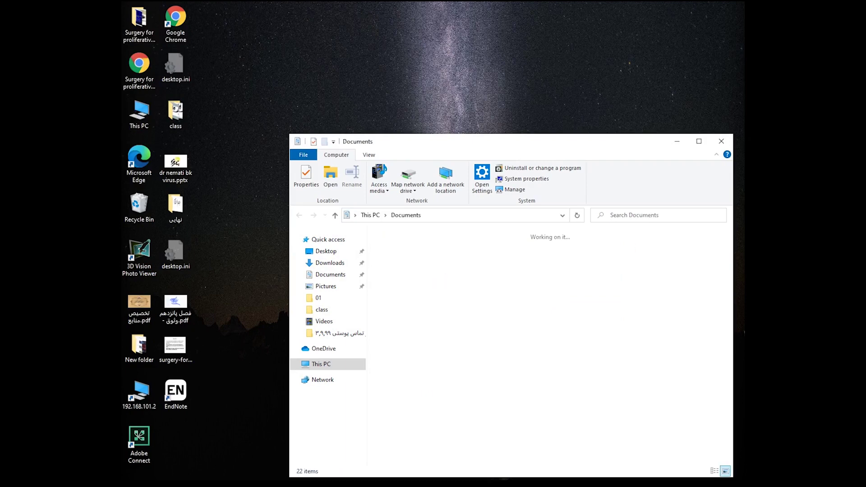
left_click(699, 141)
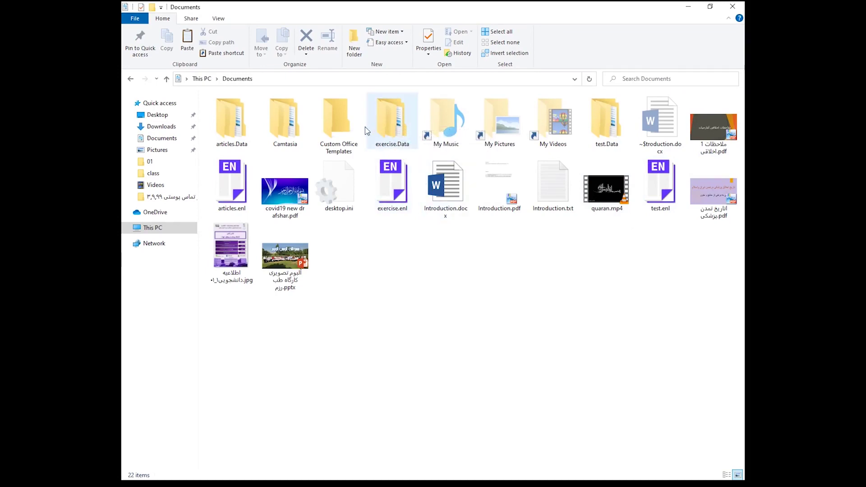
double_click(392, 127)
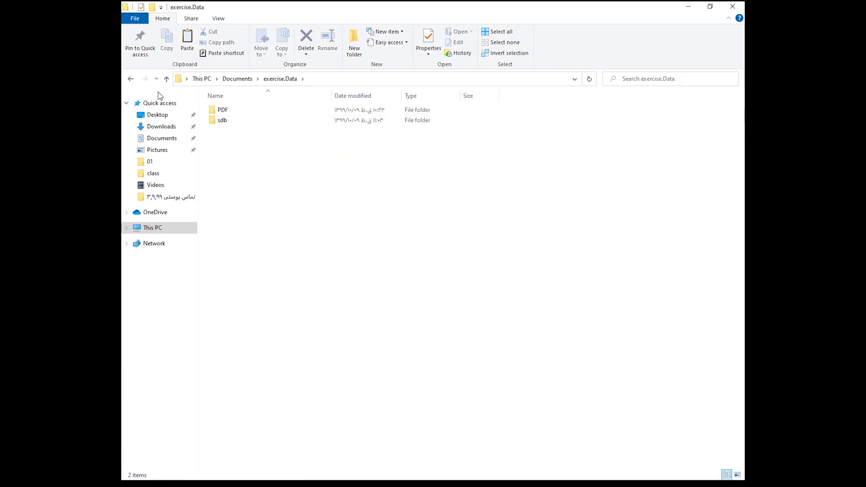
double_click(246, 113)
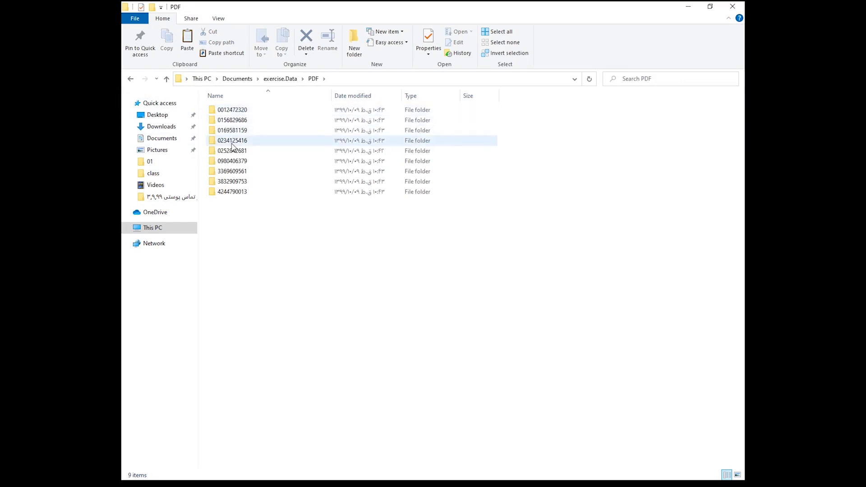
double_click(236, 110)
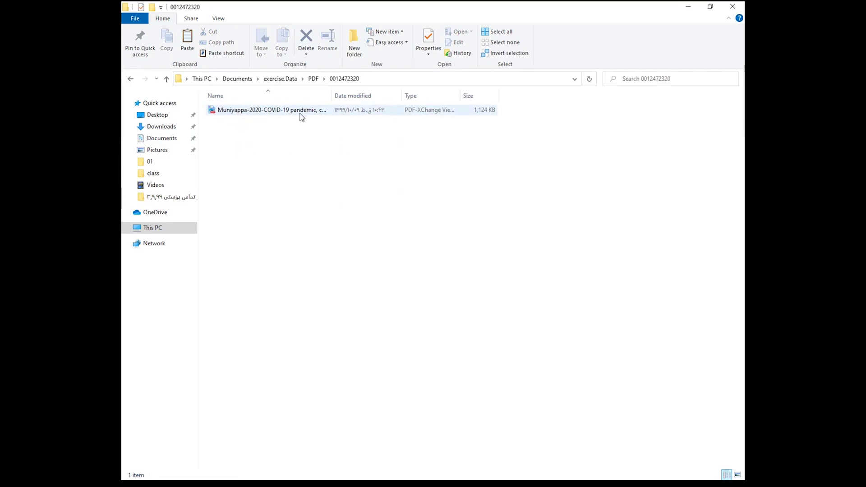
mouse_move(302, 118)
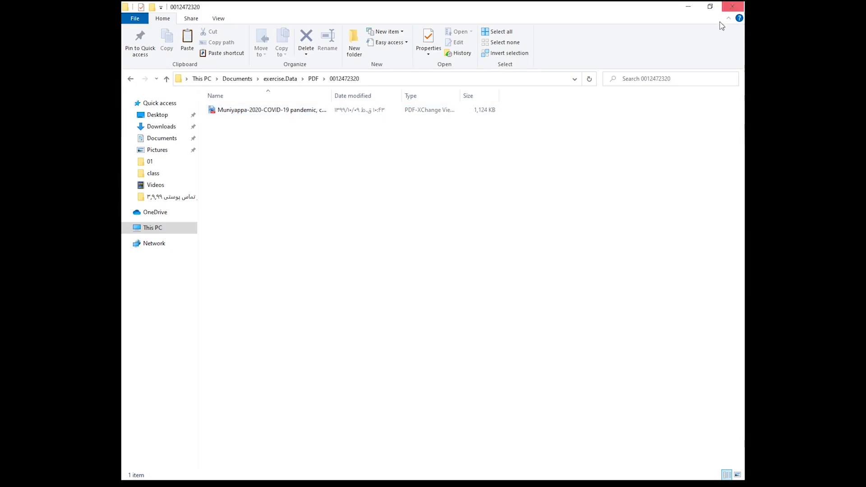
left_click(734, 8)
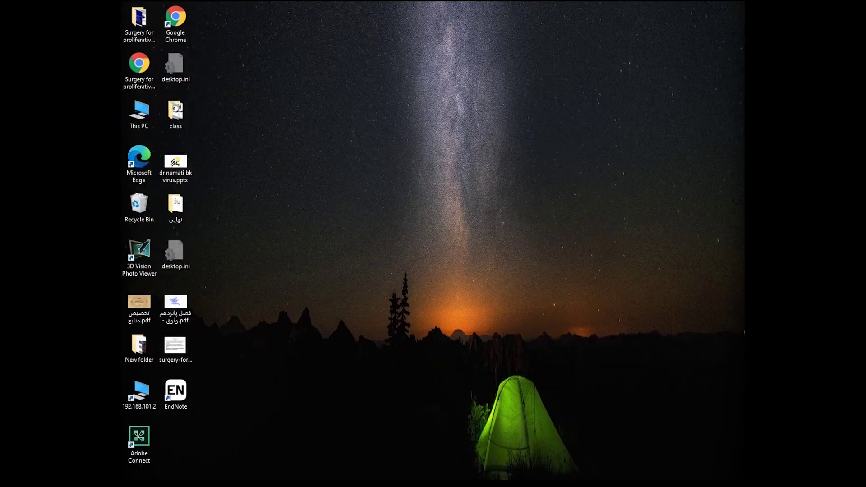
Return to EndNote, close the exercise.enl and articles.enl libraries, and get back to the desktop
mouse_move(333, 479)
left_click(345, 456)
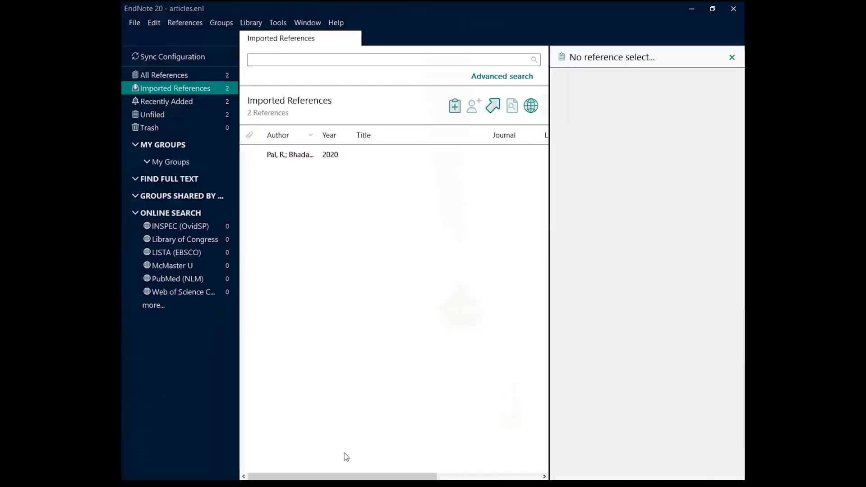
left_click(300, 483)
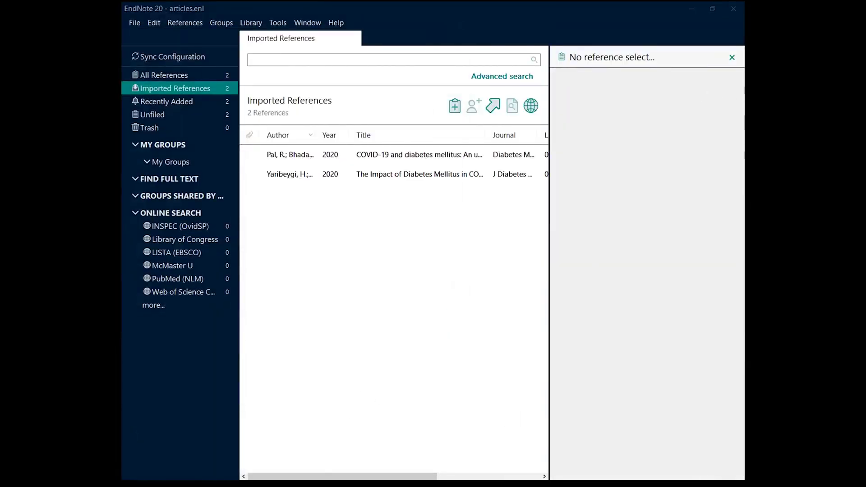
left_click(280, 461)
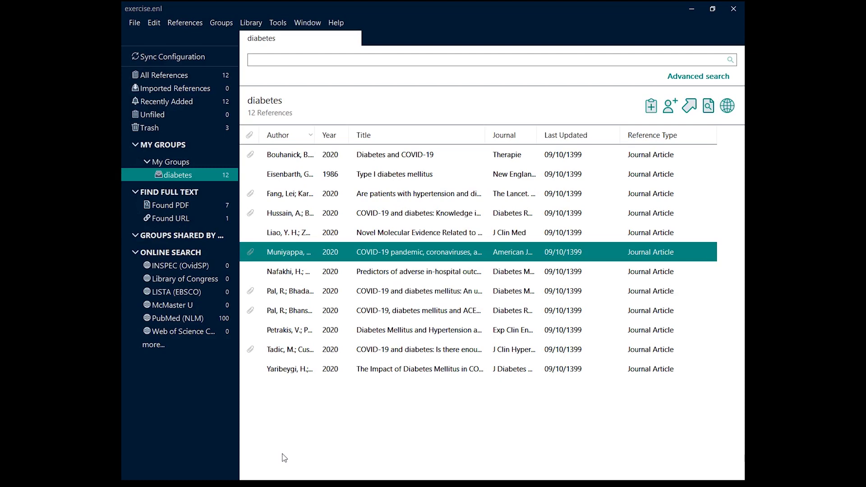
left_click(733, 10)
left_click(733, 9)
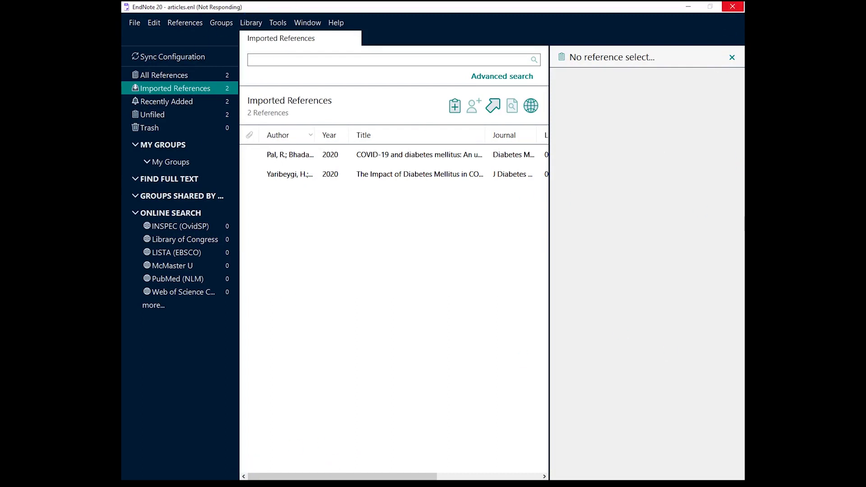
left_click(693, 10)
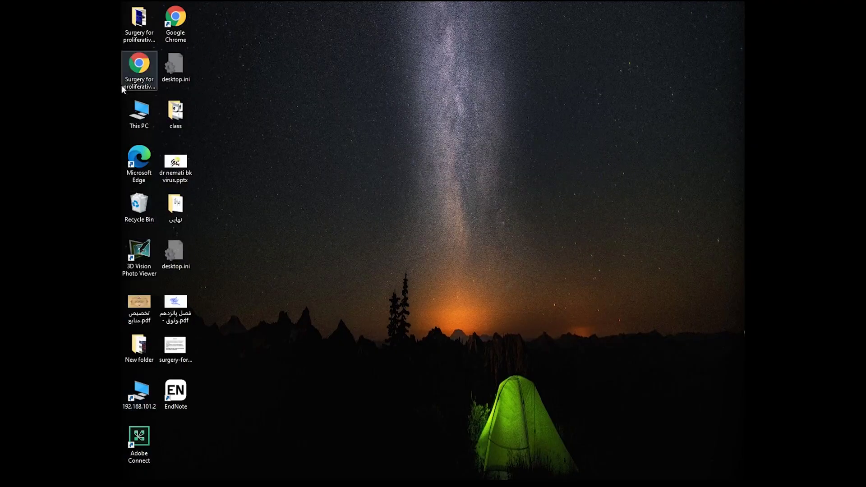
Copy the exercise.enl file together with the exercise.Data folder from the Documents folder
left_click(140, 126)
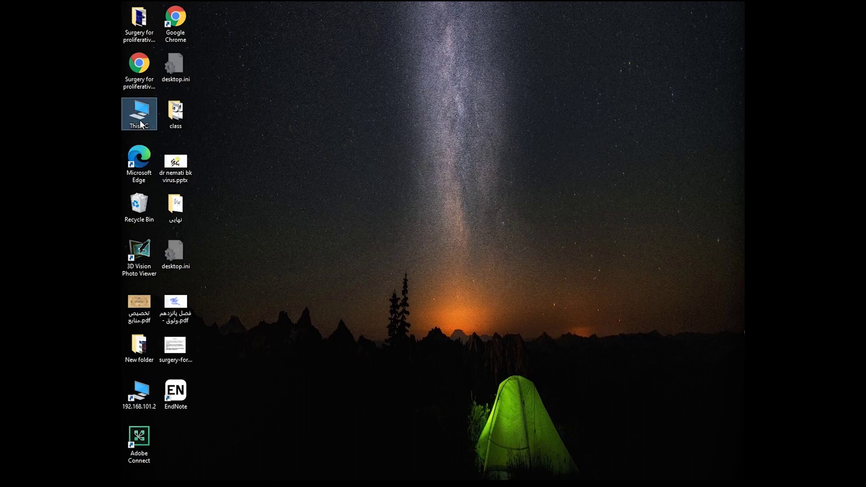
double_click(130, 115)
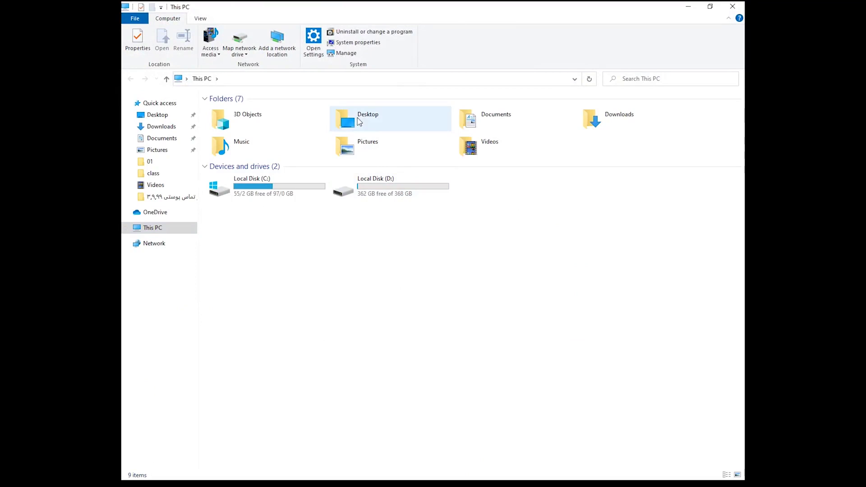
double_click(502, 114)
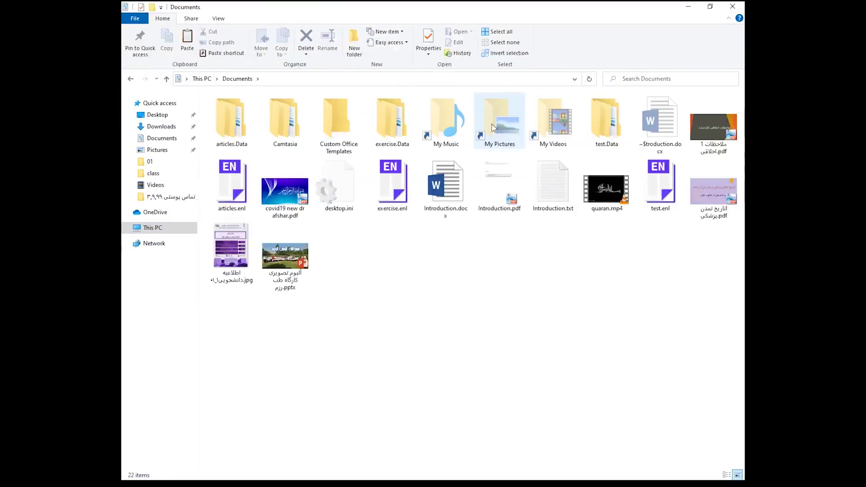
left_click(388, 197)
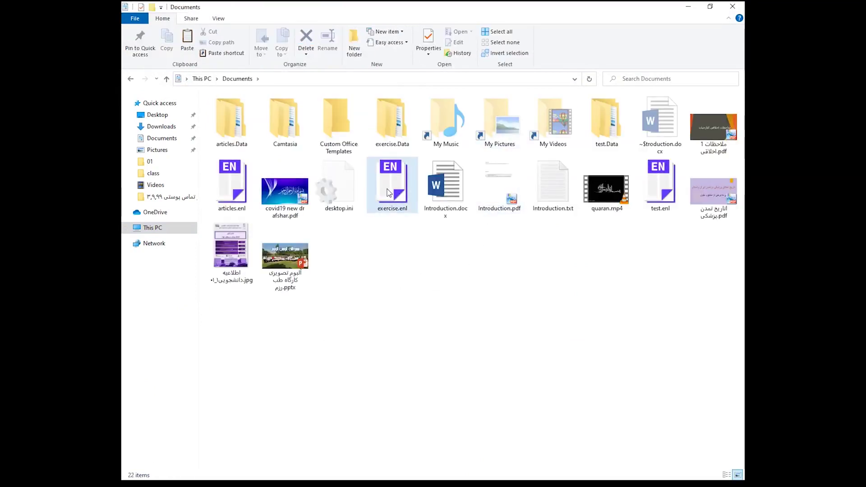
left_click(397, 123, "ctrl")
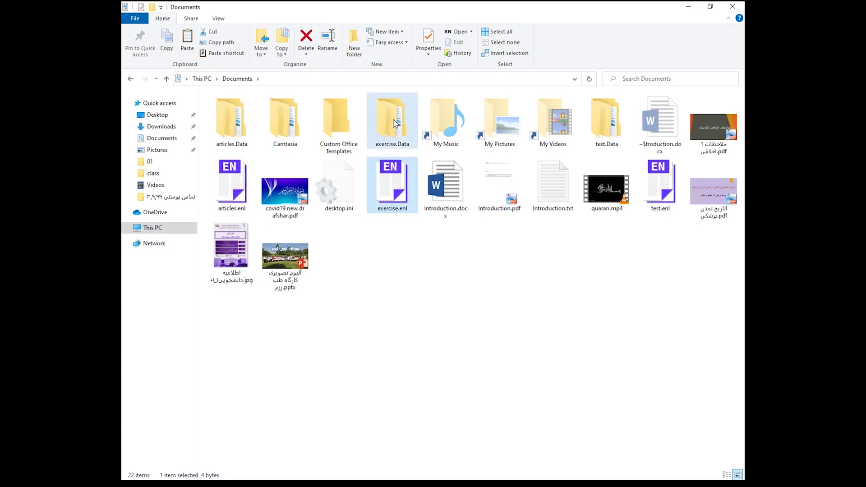
right_click(394, 121)
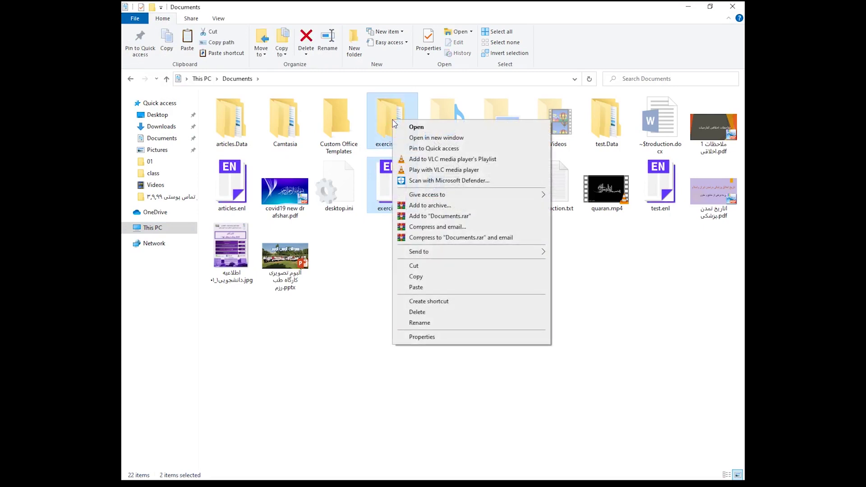
left_click(429, 278)
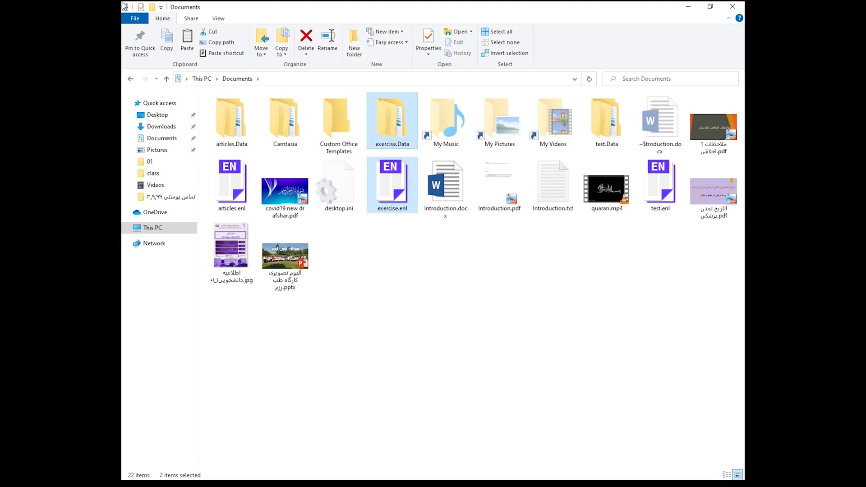
left_click(165, 145)
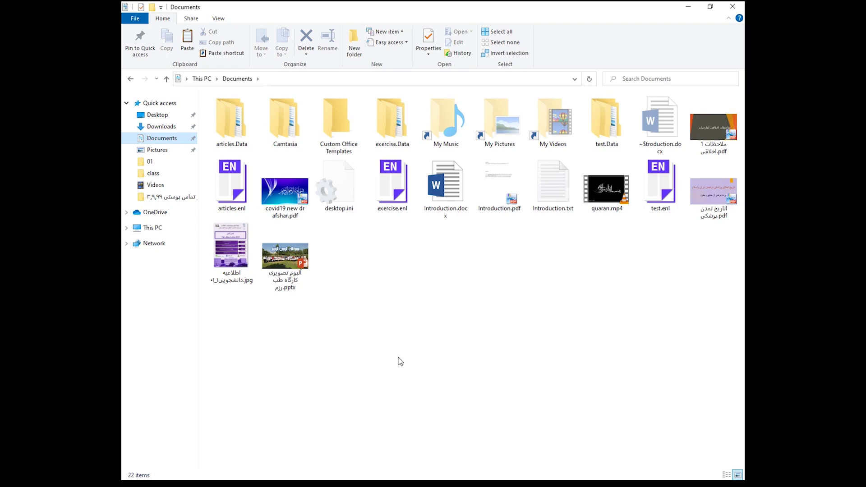
Paste the copied EndNote library file and its data folder into Local Disk (D:)
left_click(688, 6)
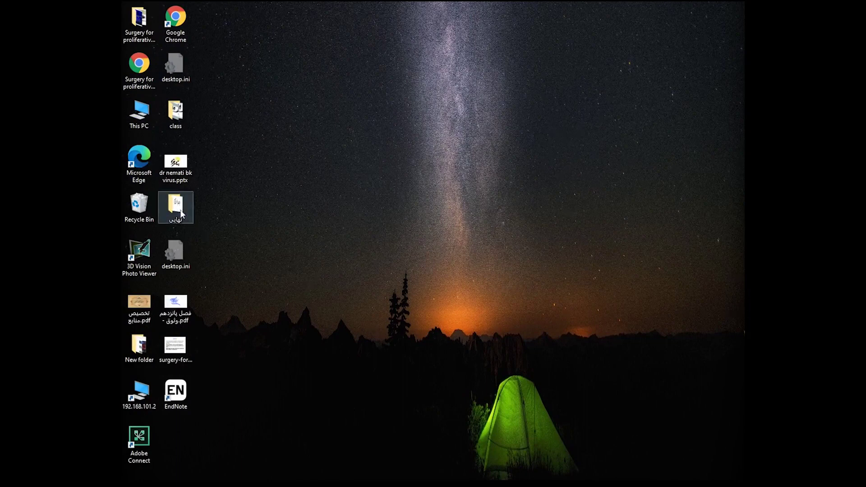
left_click(151, 116)
double_click(151, 116)
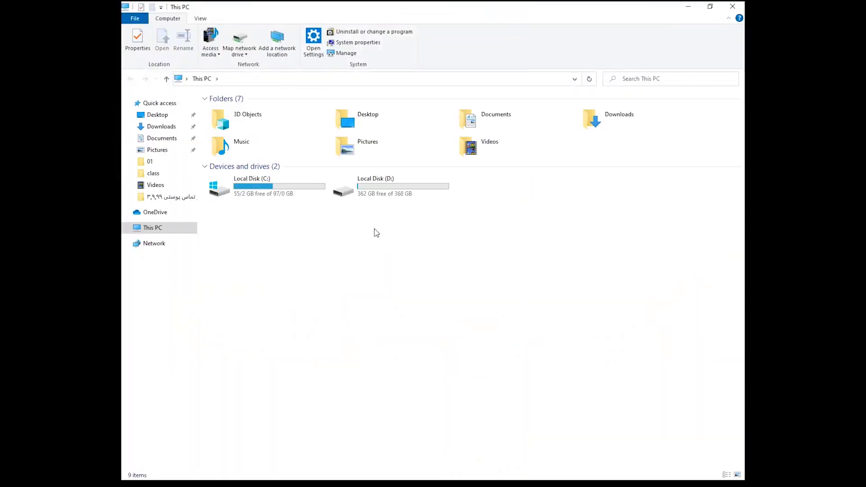
double_click(373, 192)
right_click(338, 332)
left_click(374, 392)
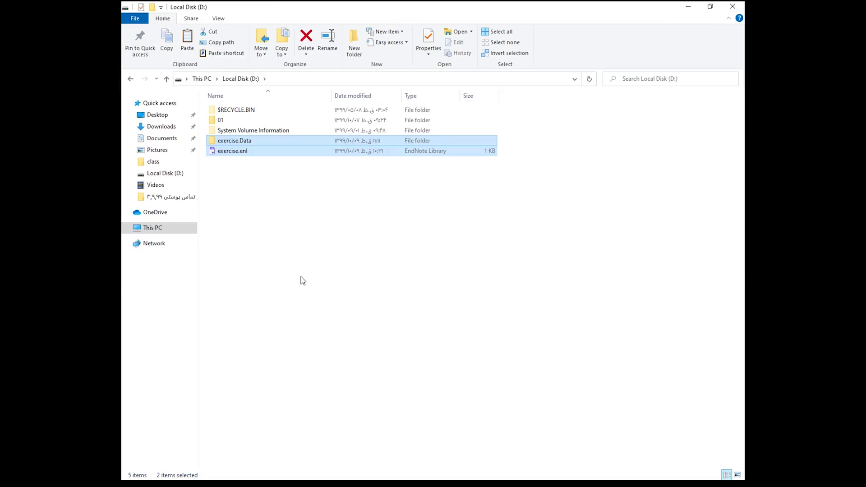
Open the exercise.enl copy on Local Disk (D:) in EndNote and decline activating the full version
left_click(240, 177)
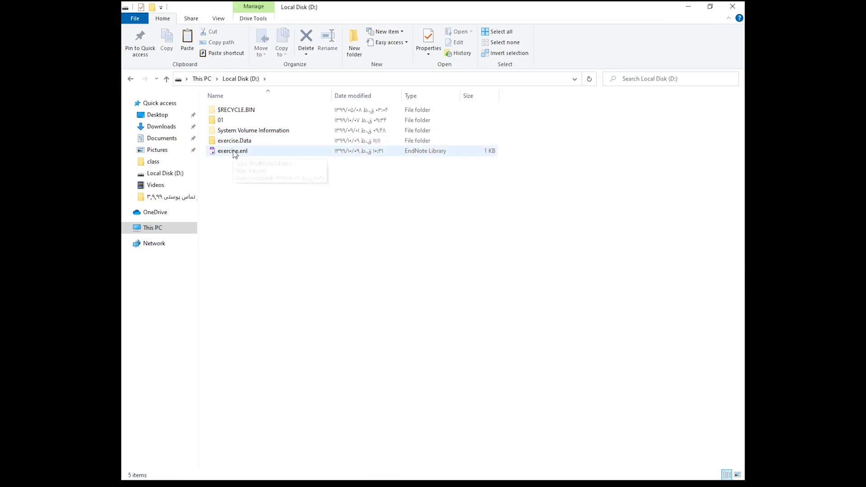
left_click(234, 154)
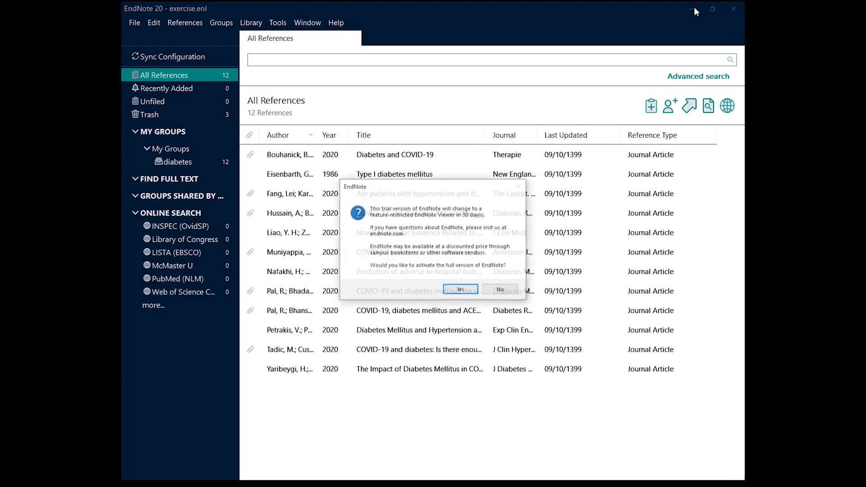
left_click(506, 290)
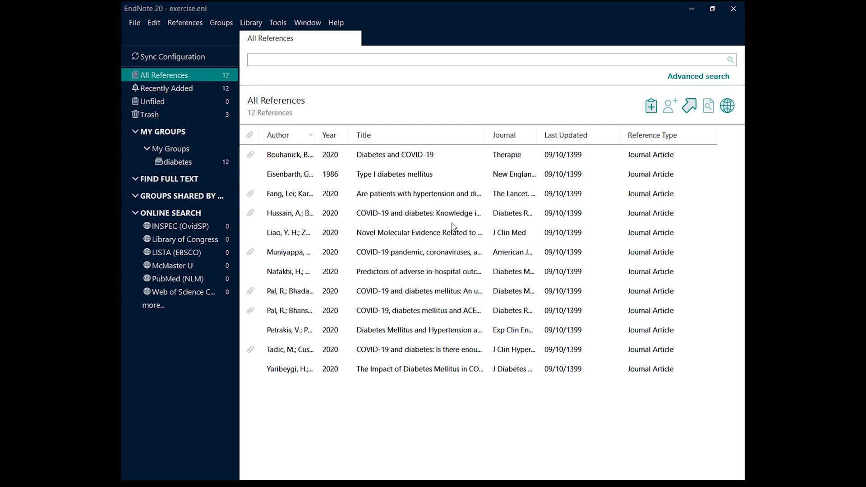
left_click(692, 9)
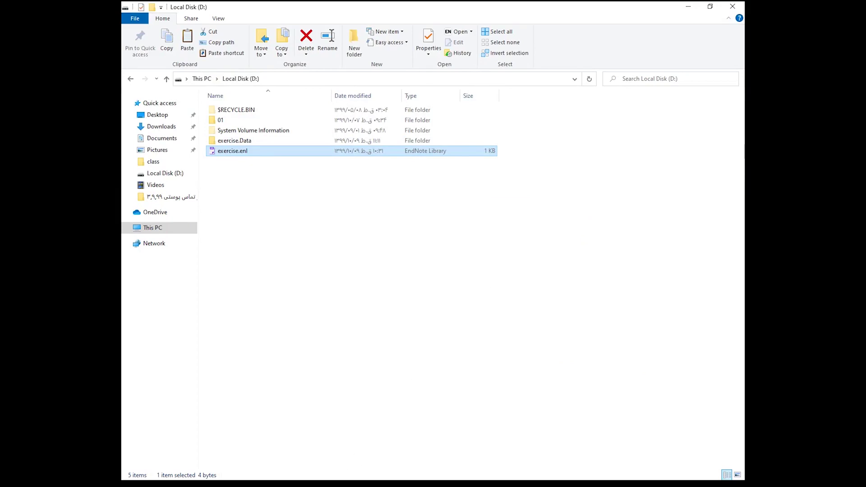
key("alt+Tab")
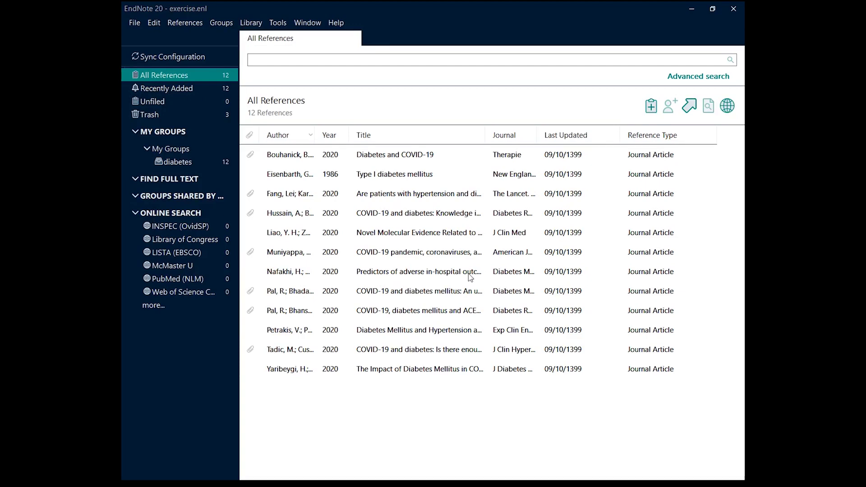
mouse_move(253, 483)
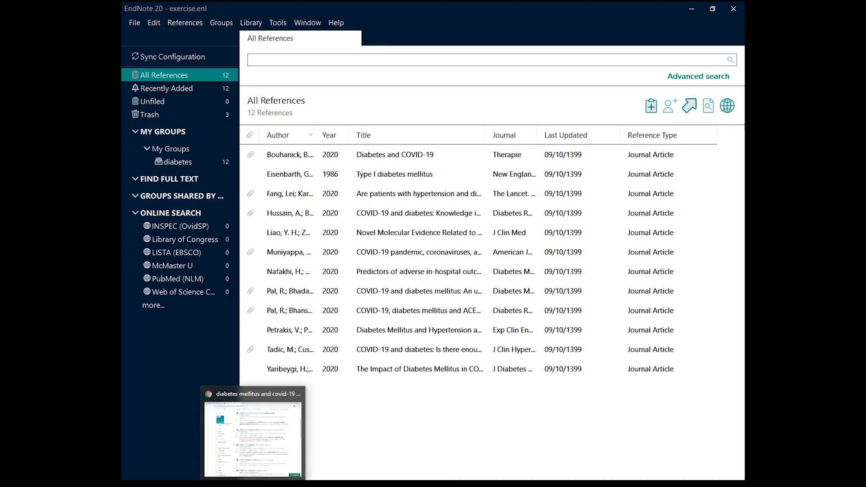
mouse_move(325, 483)
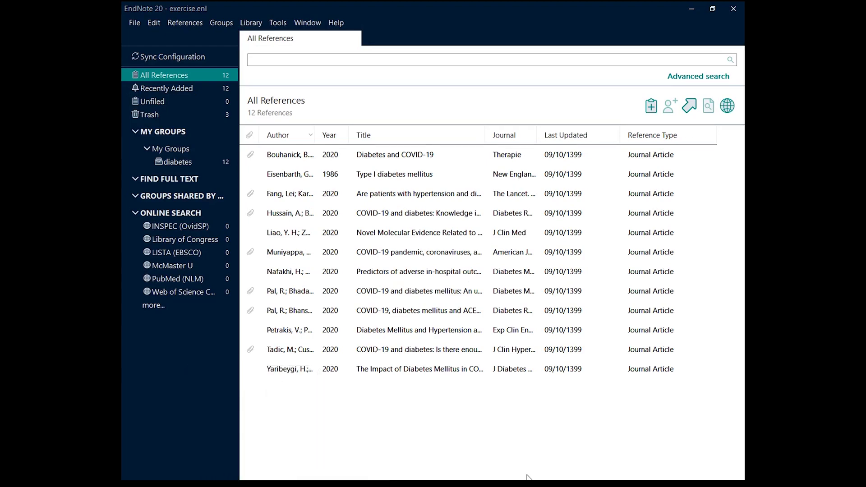
Select the "Diabetes and COVID-19" reference and try going to the word processor through Cite While You Write
left_click(416, 159)
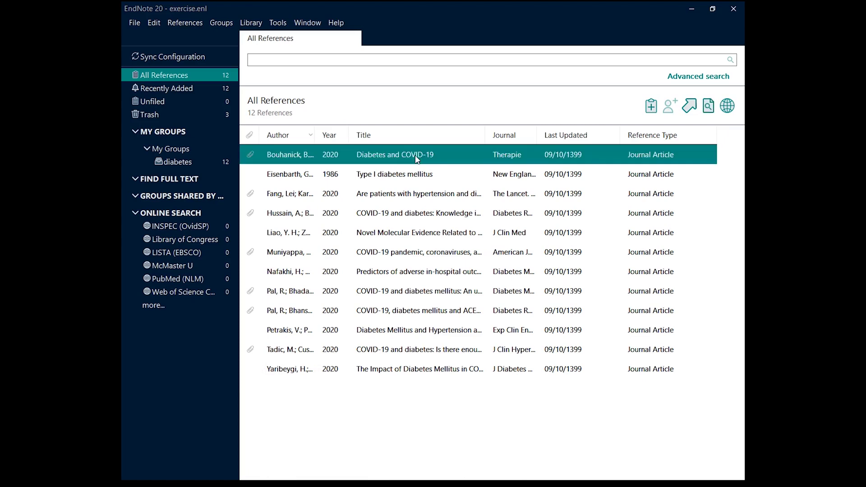
left_click(278, 23)
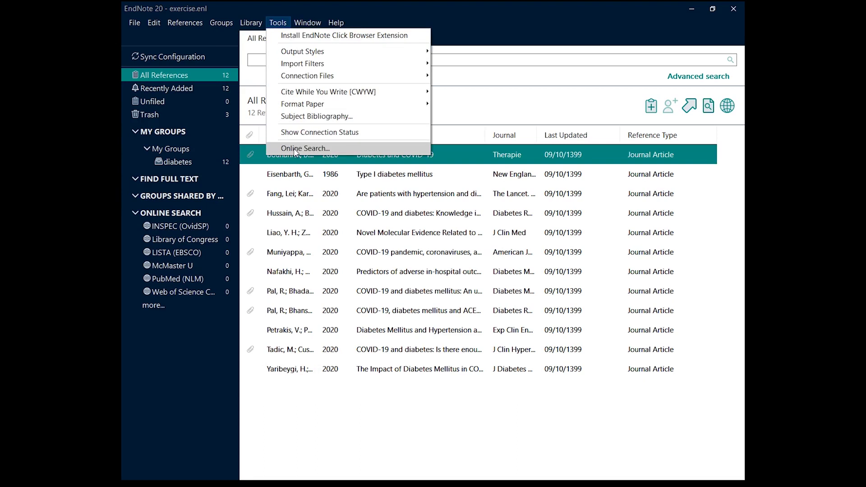
mouse_move(323, 107)
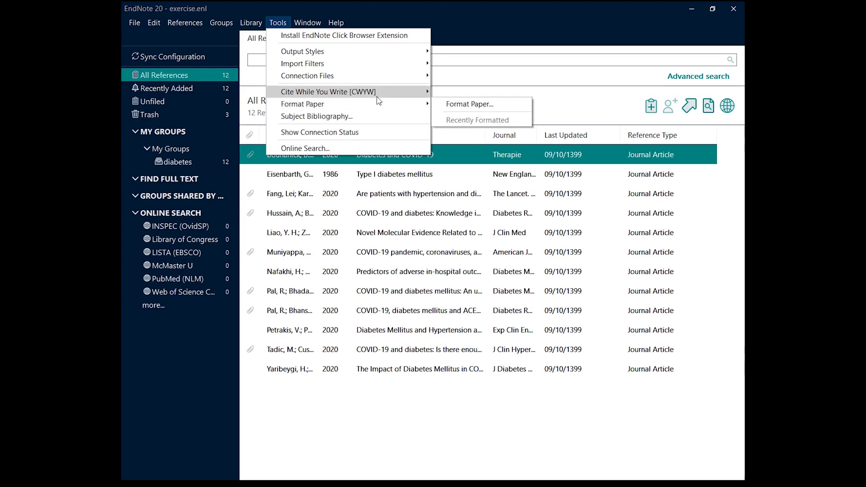
mouse_move(353, 95)
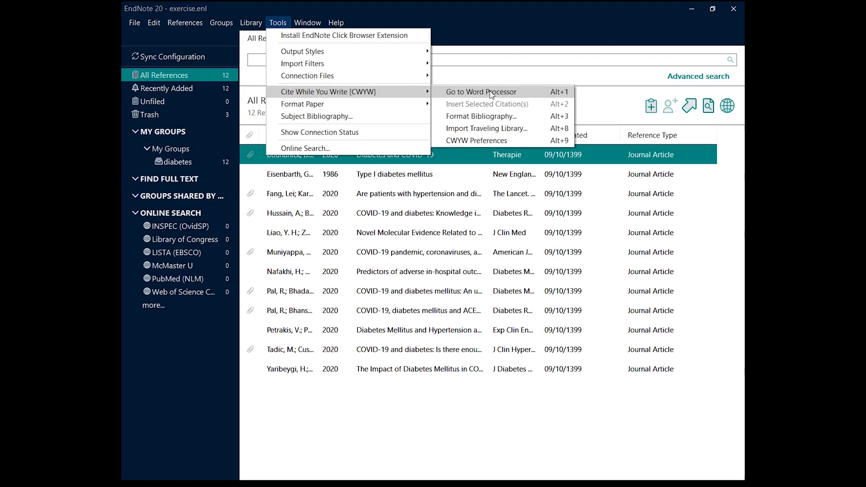
left_click(503, 93)
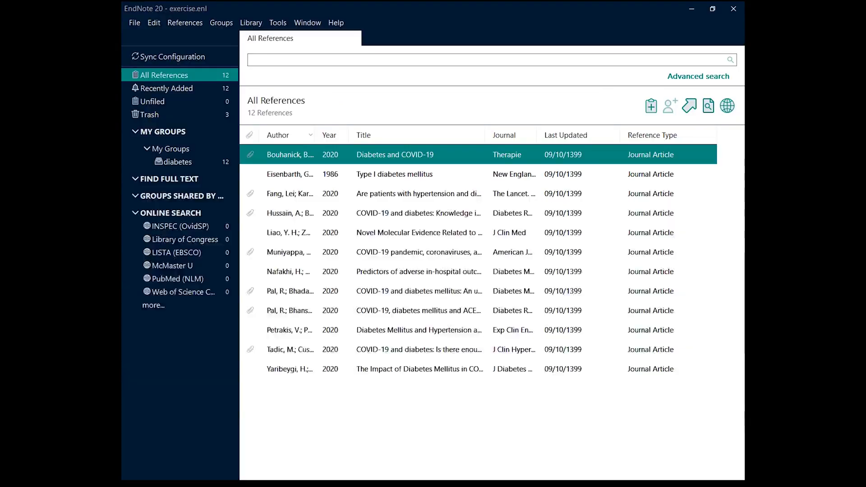
key("alt+Tab")
key("alt+Tab")
key("alt+Tab")
Look over the Cite While You Write, import filter and output style commands, then view the Recover Library explanation and dismiss it
left_click(273, 27)
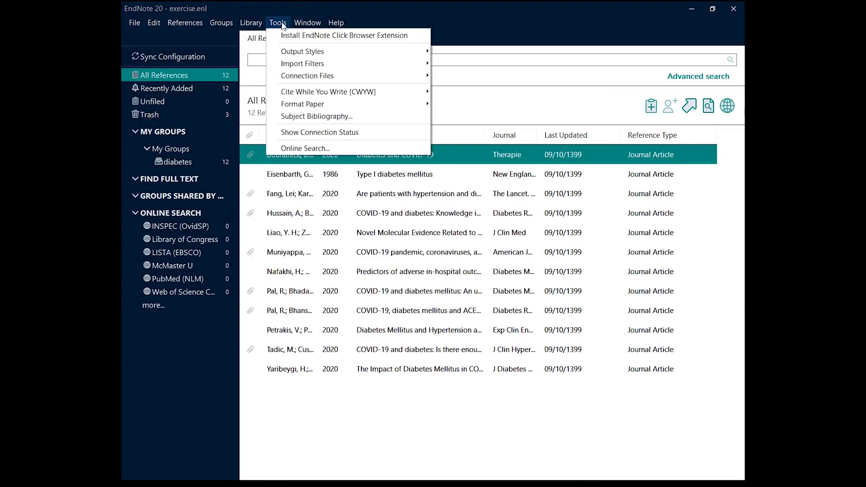
mouse_move(324, 92)
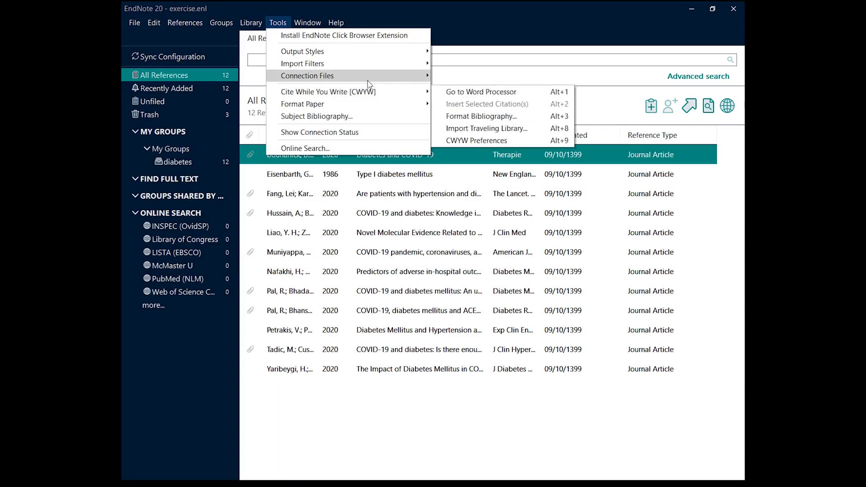
mouse_move(363, 82)
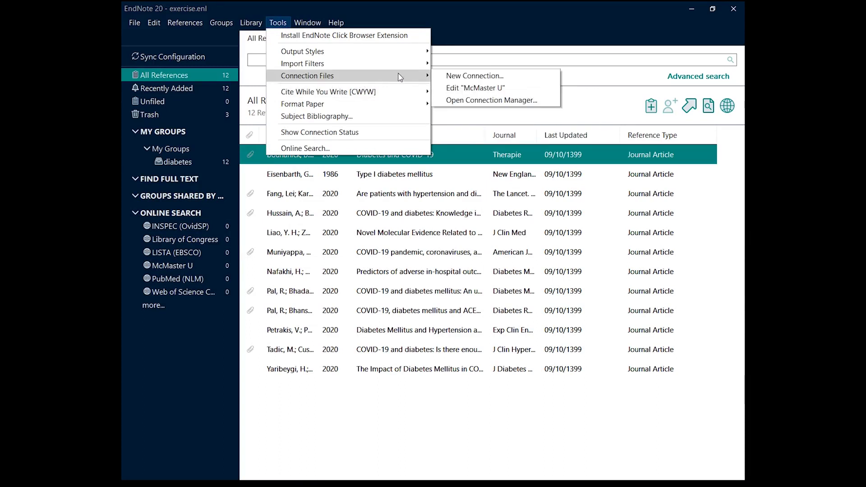
mouse_move(414, 69)
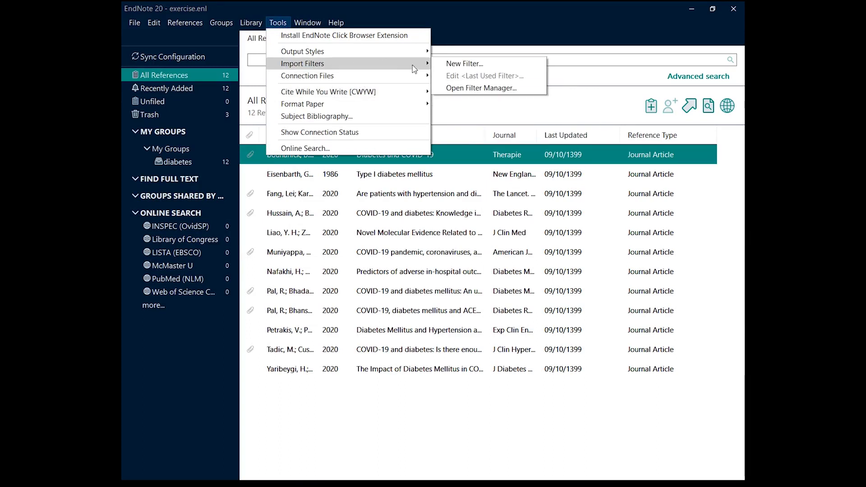
mouse_move(384, 55)
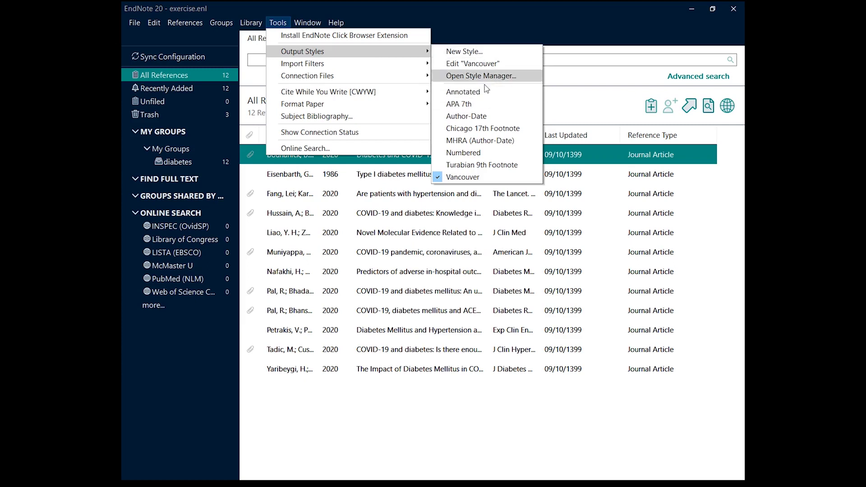
mouse_move(255, 25)
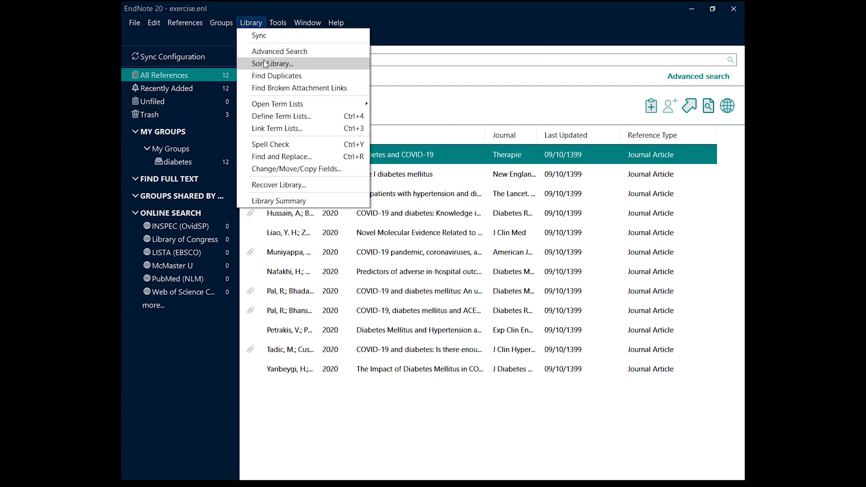
left_click(297, 184)
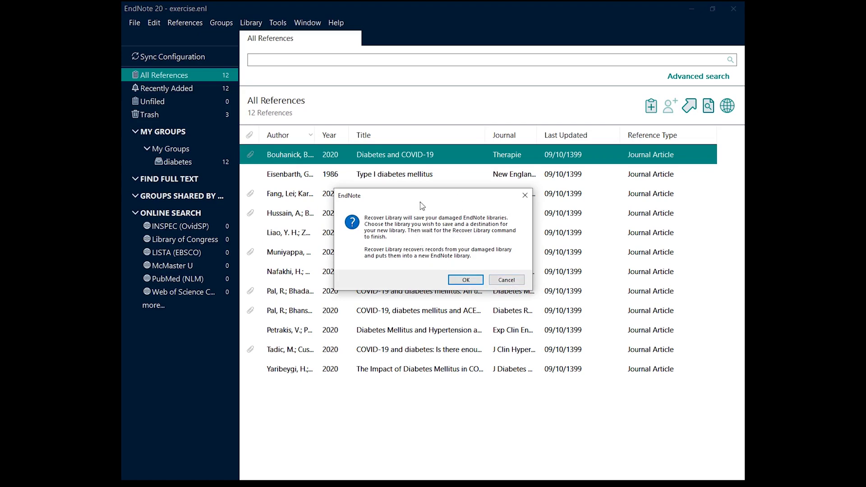
left_click(525, 195)
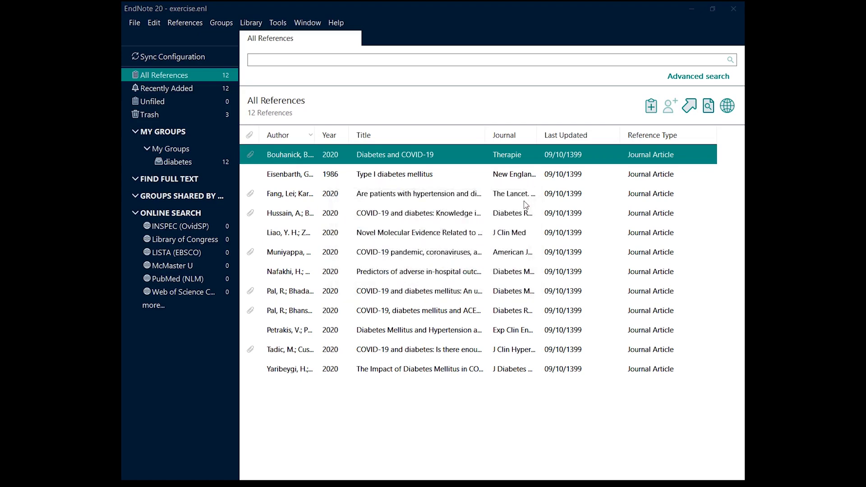
left_click(255, 22)
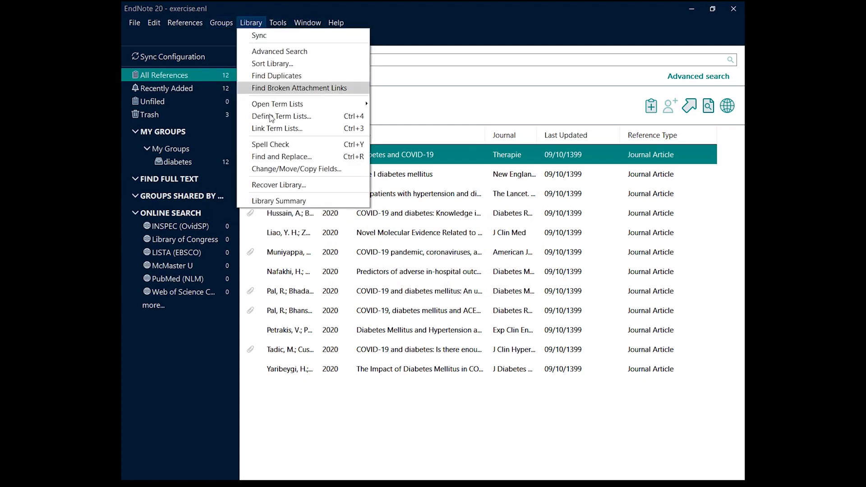
mouse_move(221, 24)
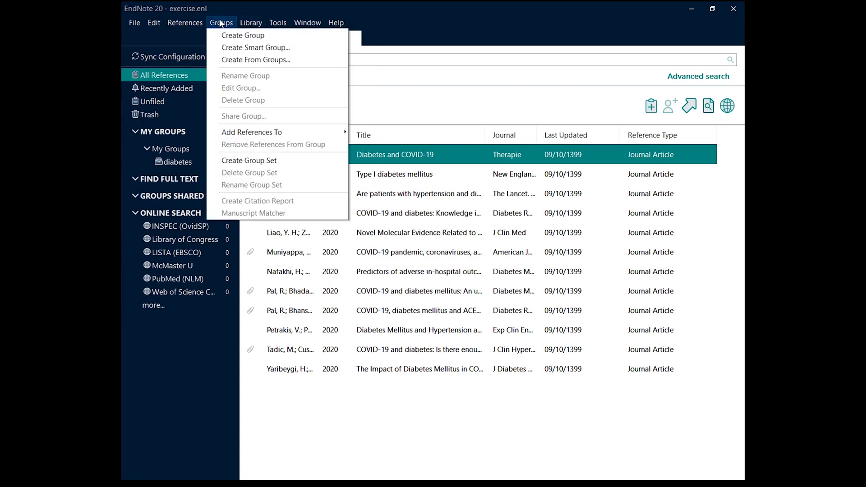
mouse_move(191, 25)
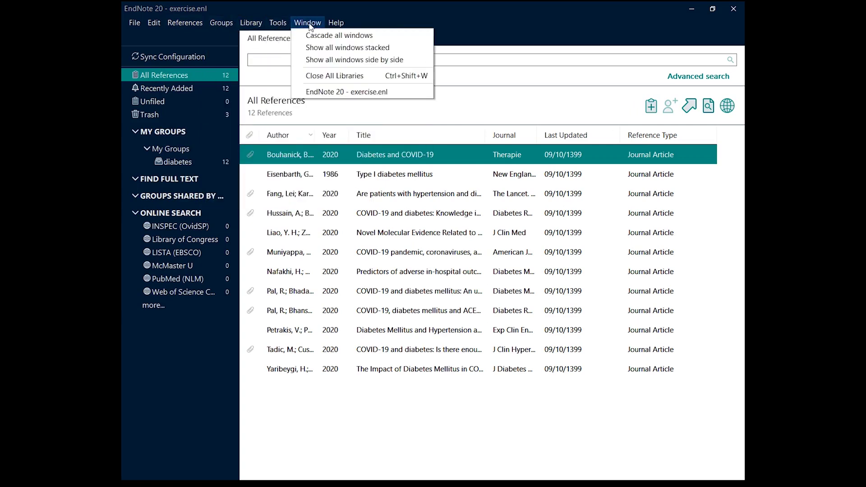
Open the Style Manager, browse the output styles from the beginning of the list and mark the Amer J Sociology style
mouse_move(357, 28)
mouse_move(278, 26)
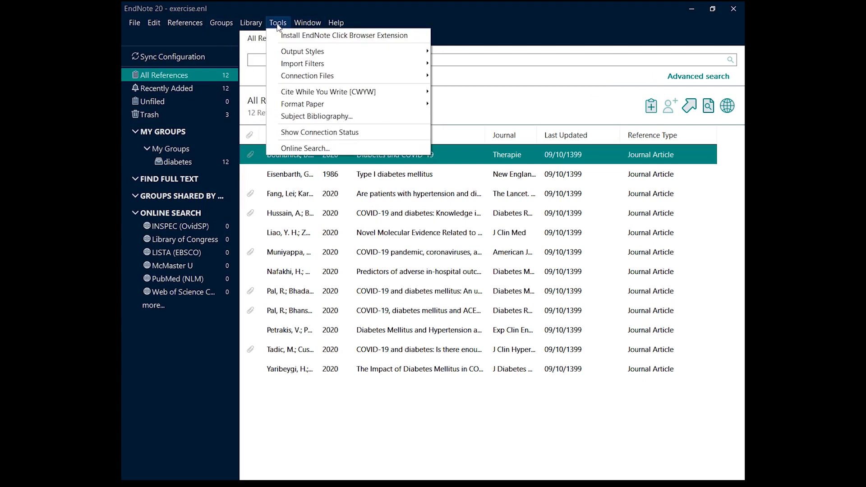
mouse_move(318, 56)
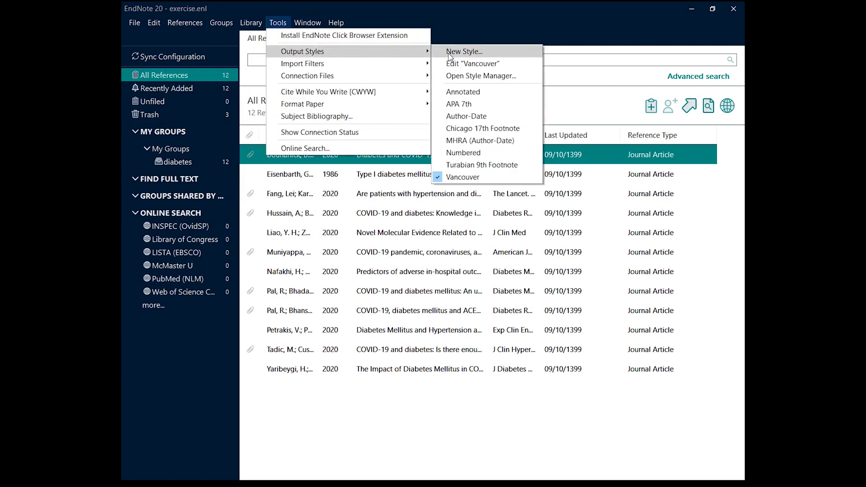
left_click(468, 77)
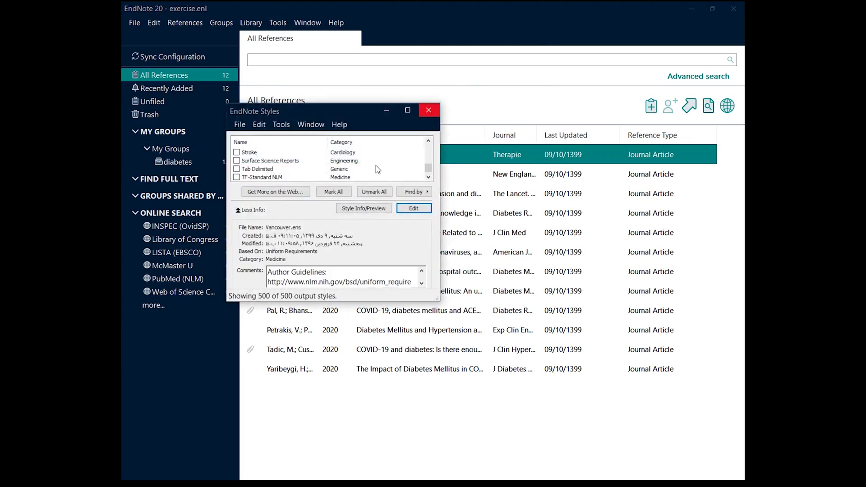
scroll(378, 170, "up", 10)
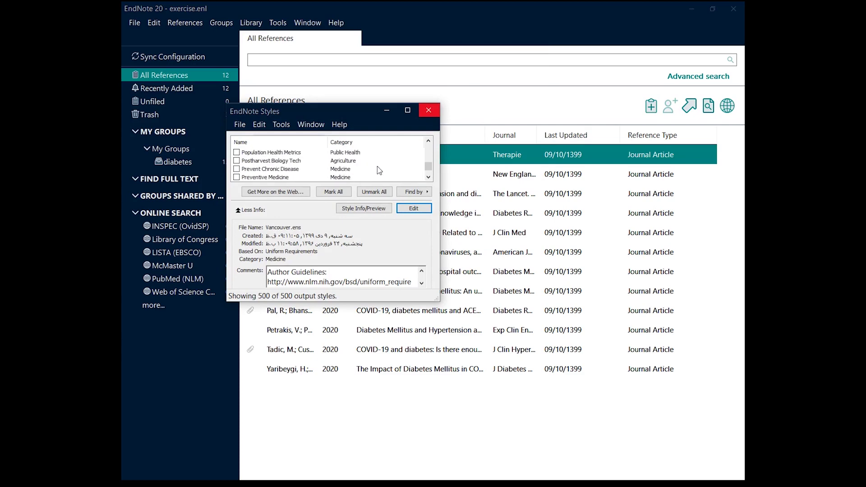
left_click_drag(429, 170, 429, 147)
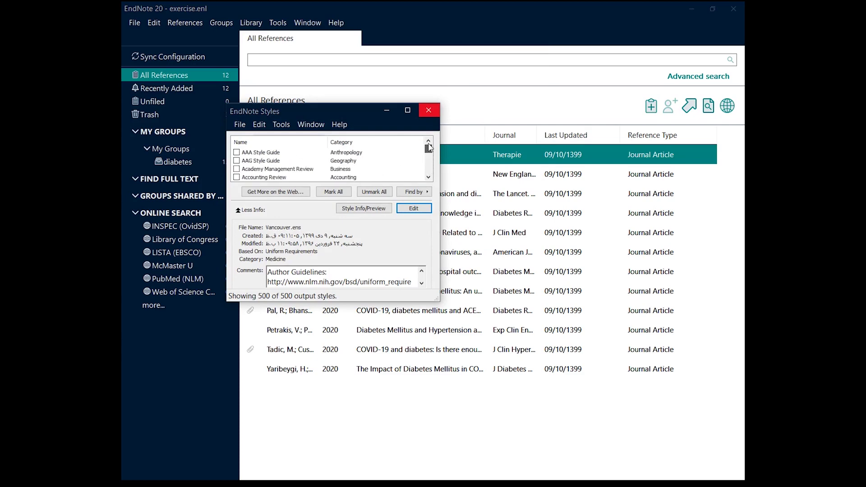
left_click(428, 178)
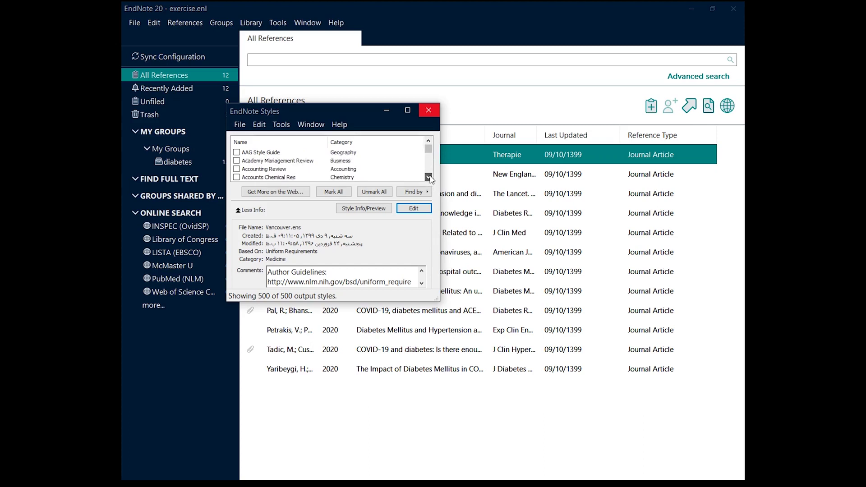
left_click(428, 177)
left_click(428, 177)
left_click_drag(428, 177, 428, 177)
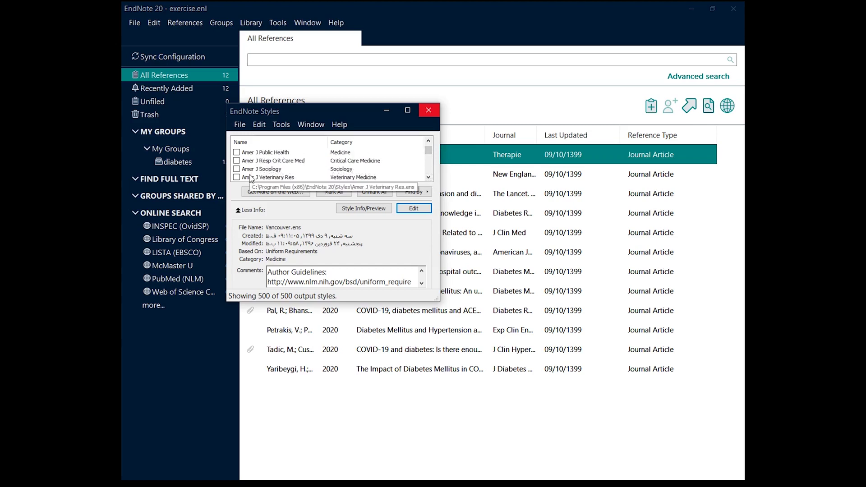
left_click(236, 169)
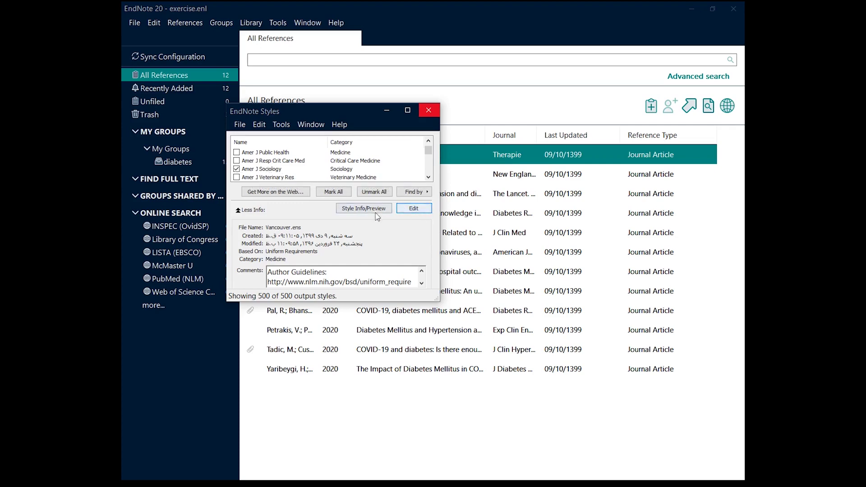
Inspect the Vancouver style's settings and its sample reference preview, then close the Style Manager
left_click(298, 193)
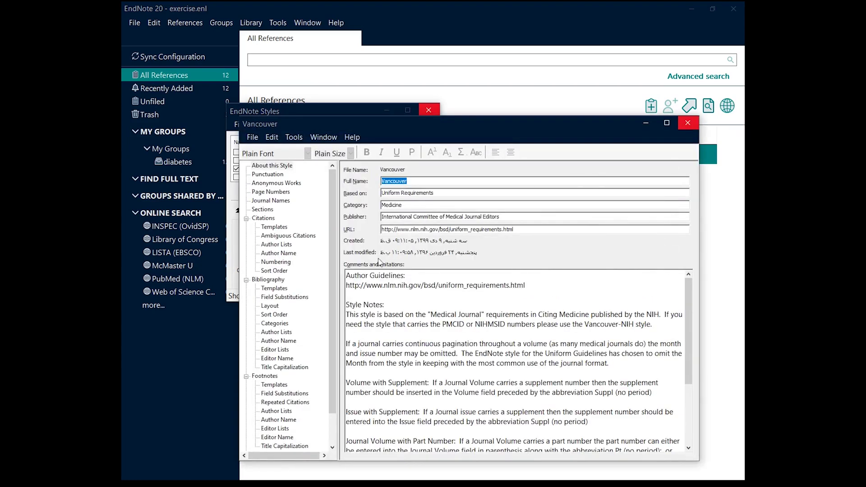
left_click(687, 122)
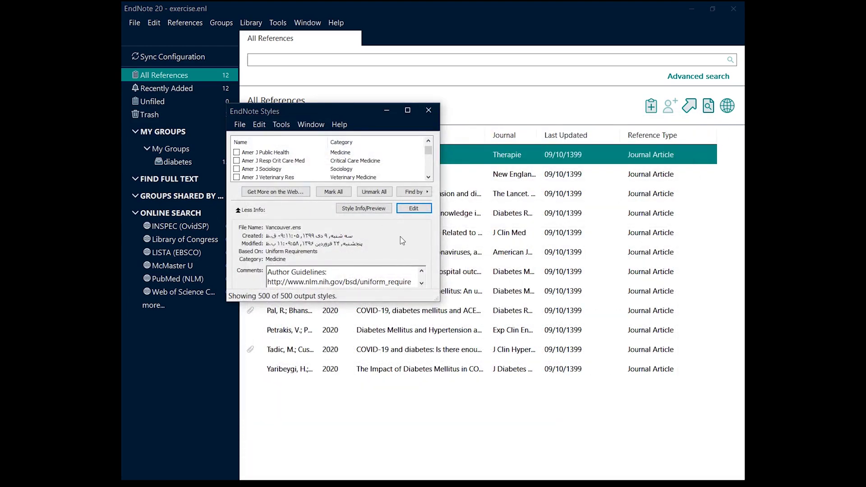
left_click(367, 210)
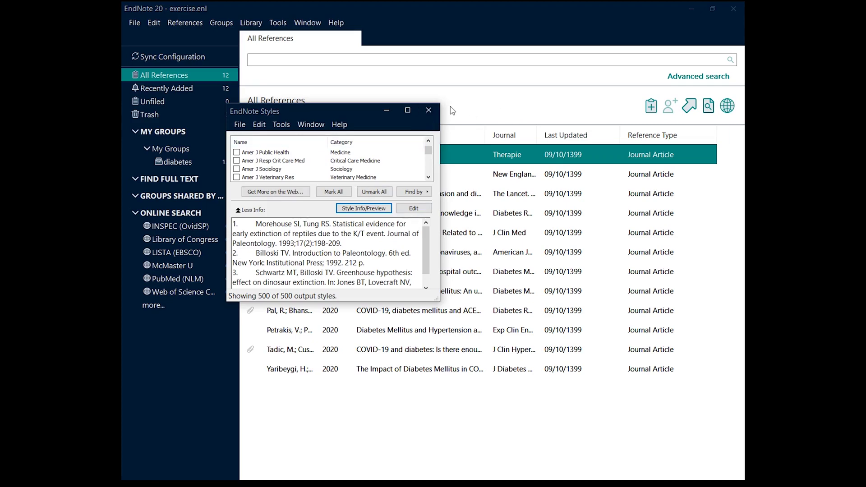
left_click(429, 110)
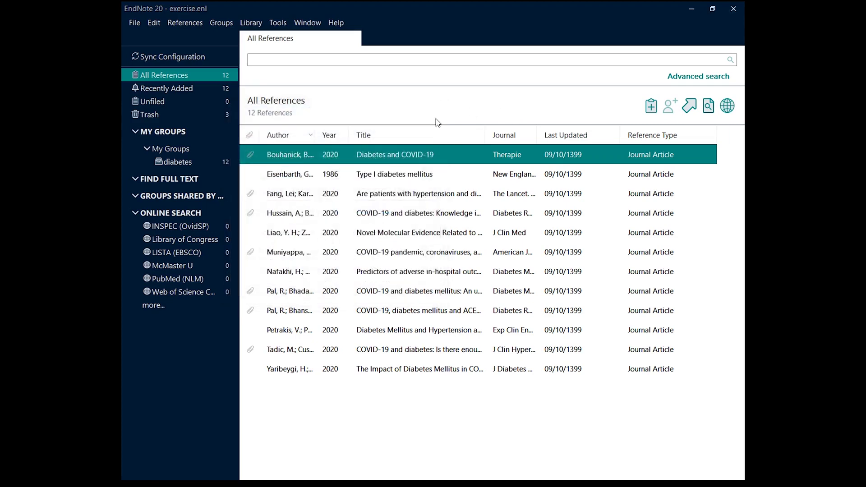
Switch to File Explorer and open the Styles folder of EndNote 20 under Program Files (x86) on drive C
left_click(694, 12)
left_click(709, 7)
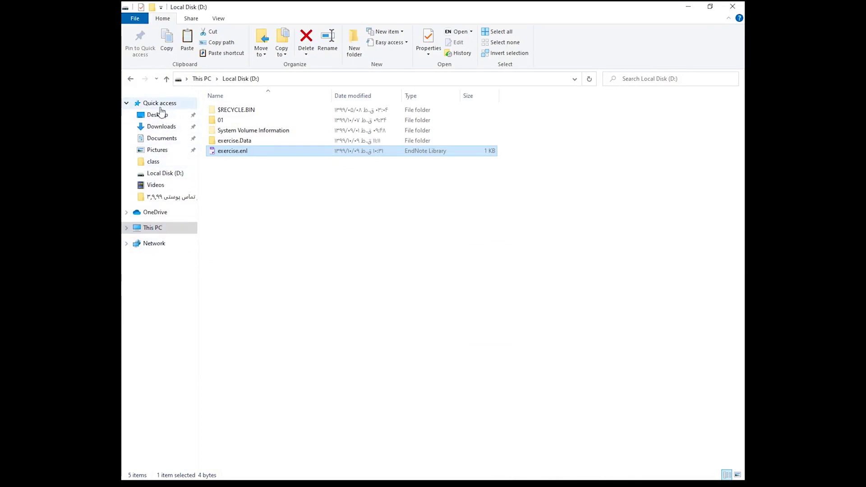
left_click(201, 78)
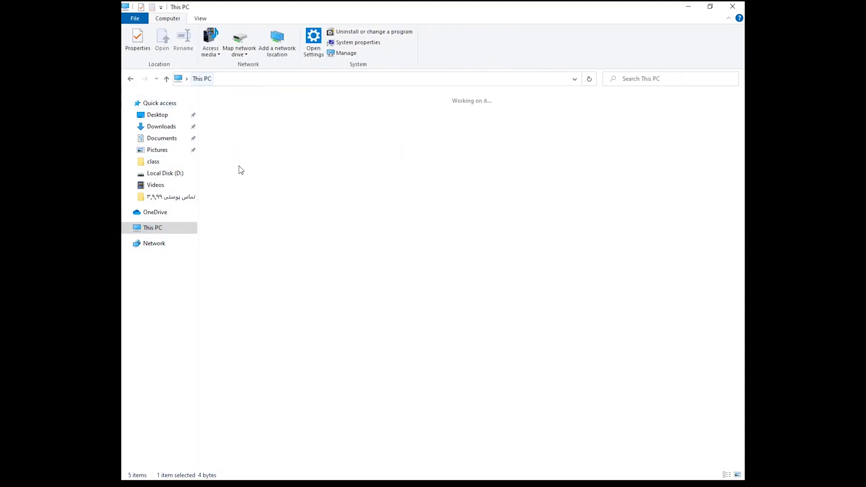
double_click(247, 180)
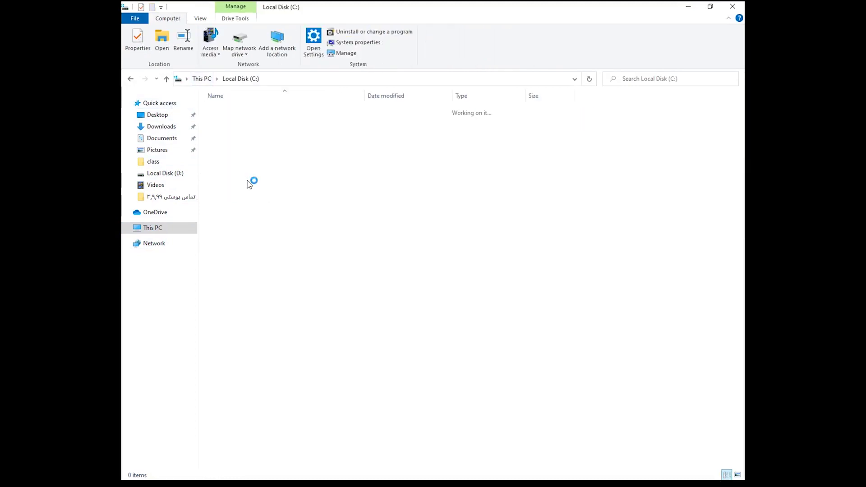
double_click(250, 182)
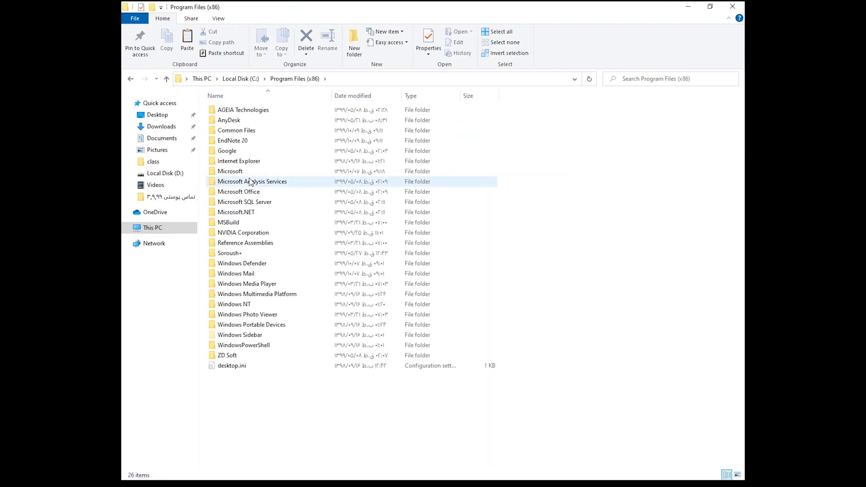
double_click(240, 140)
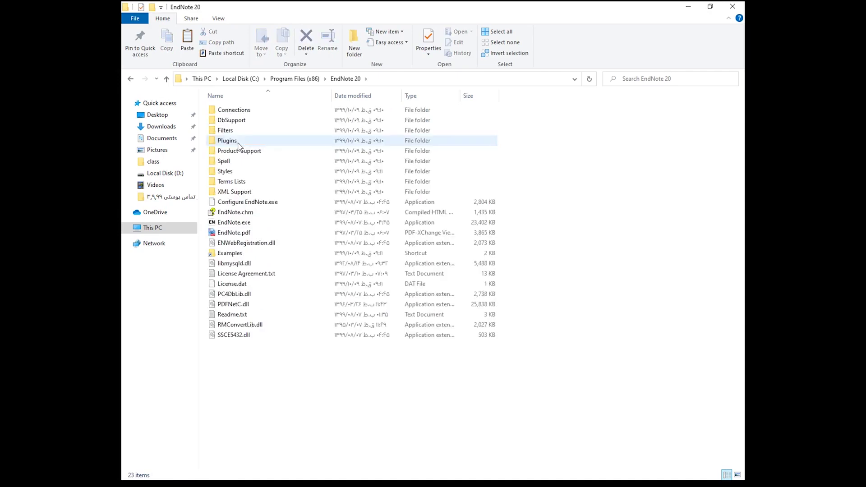
double_click(227, 173)
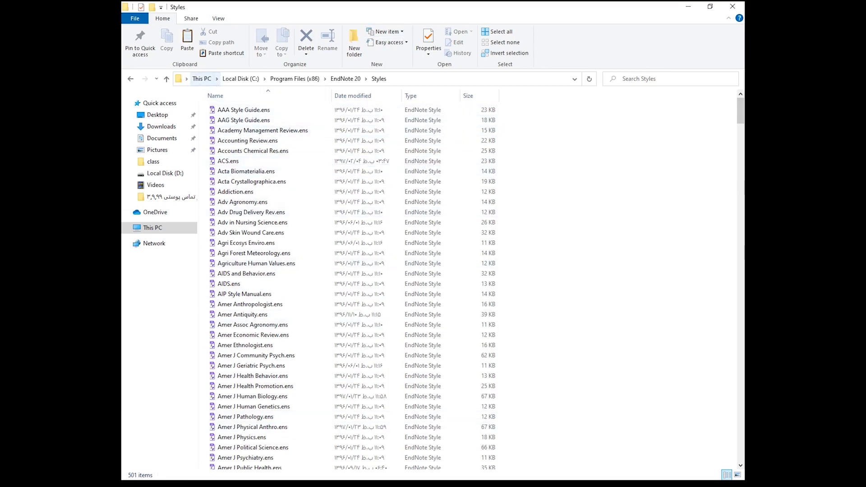
Switch to Chrome and search Google in a new tab for "endnote style of journal of molecular liquids"
key("alt+Tab")
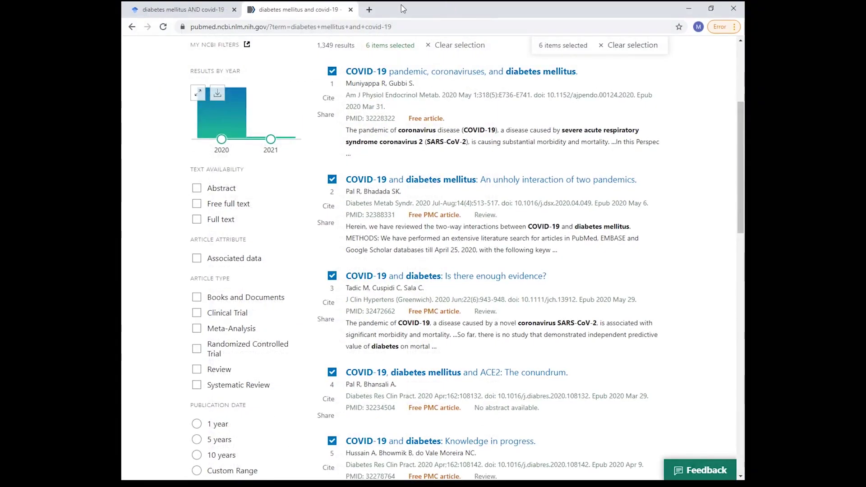
left_click(369, 10)
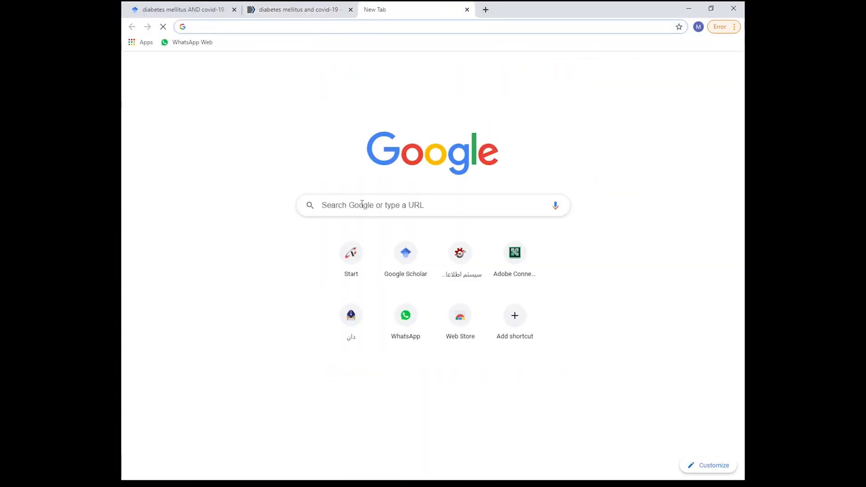
left_click(362, 203)
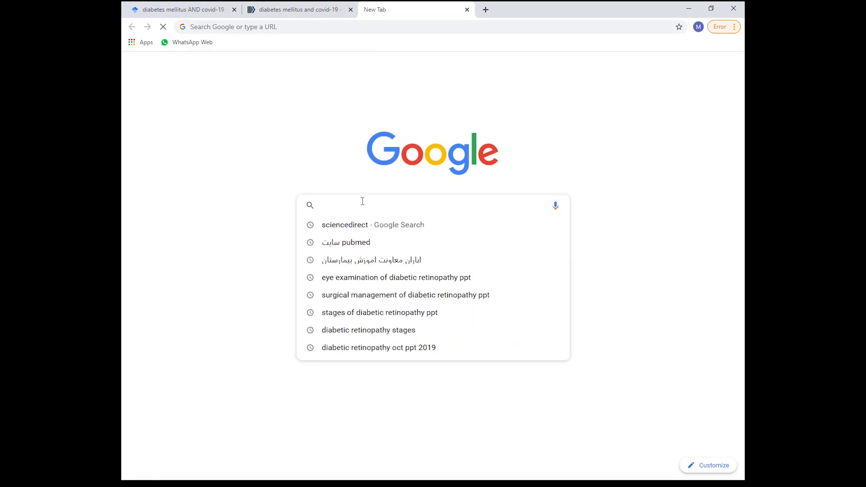
type("end note stle")
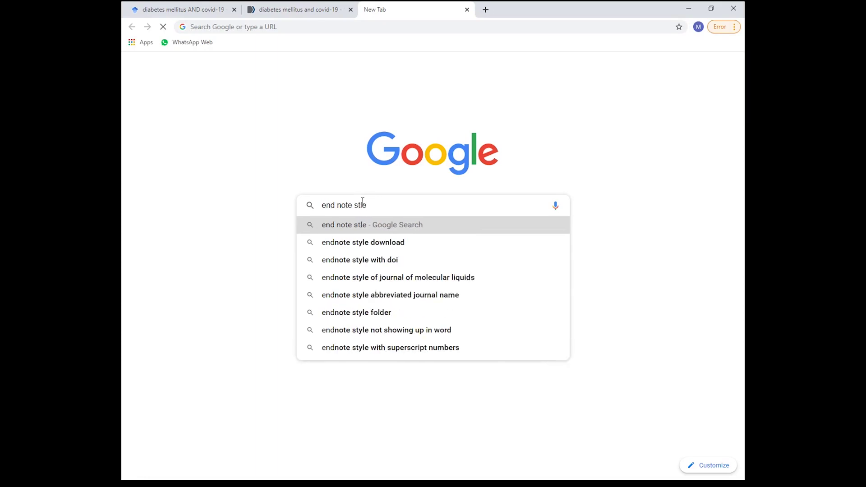
left_click(400, 280)
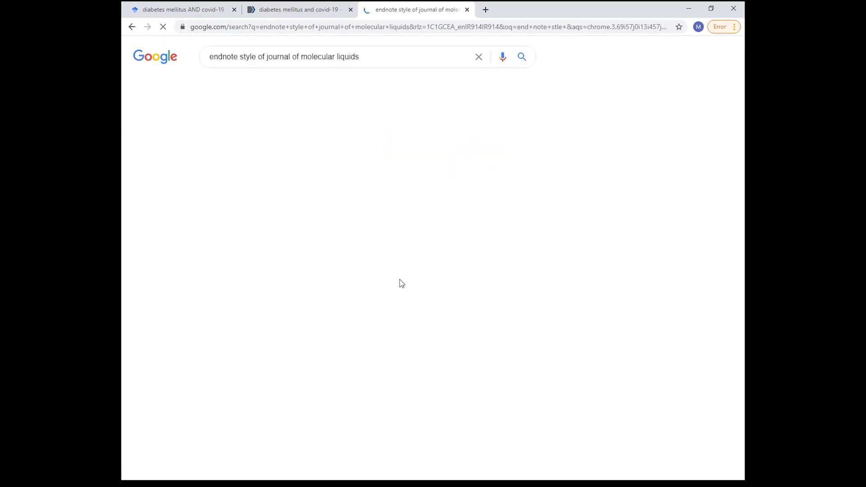
Open the Journal of Molecular Liquids output style page on endnote.com and download the style file
left_click(279, 139)
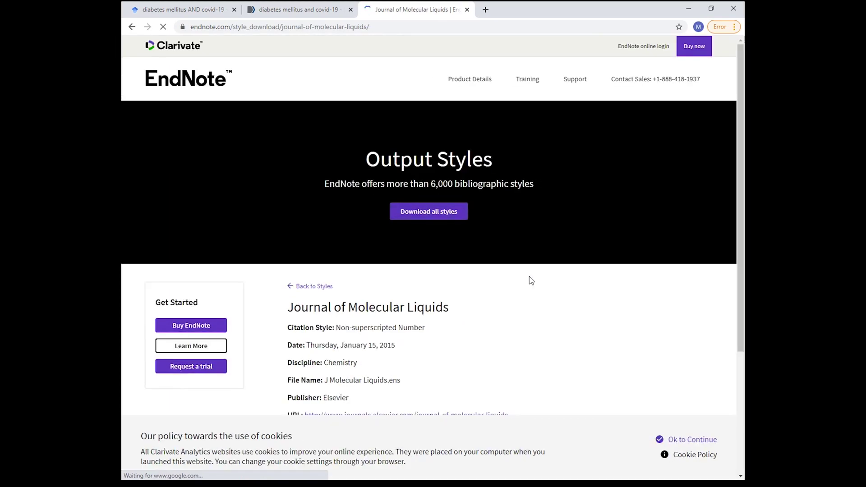
scroll(531, 280, "down", 3)
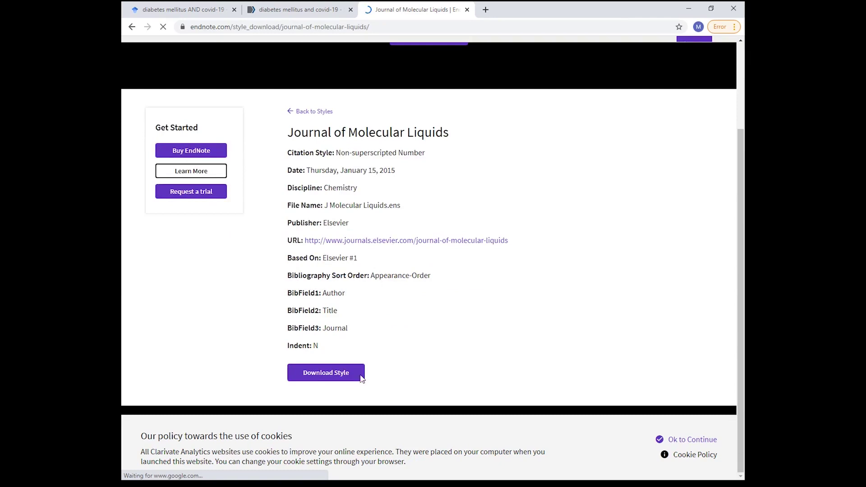
left_click(330, 375)
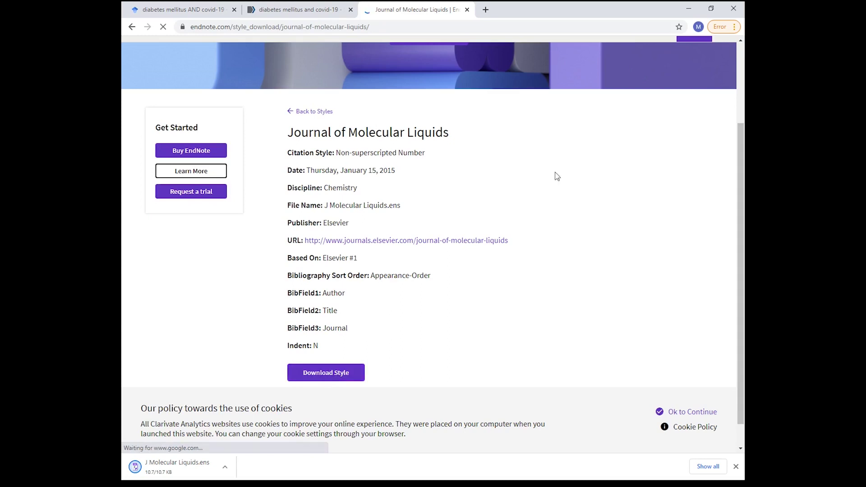
Copy J Molecular Liquids.ens from the Downloads folder into EndNote 20's Styles folder, granting administrator permission
left_click(225, 467)
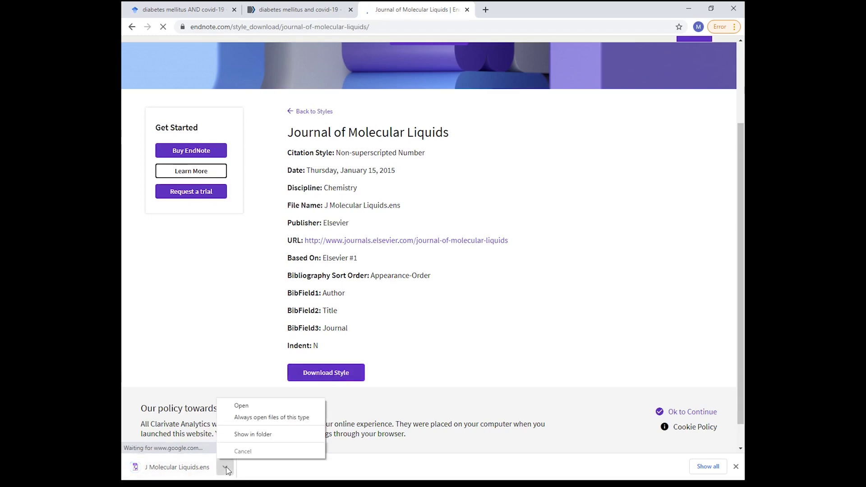
left_click(249, 434)
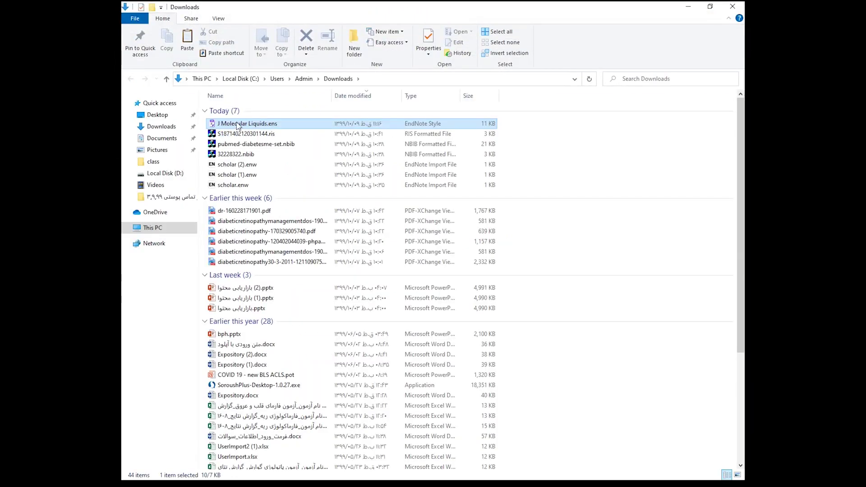
right_click(238, 123)
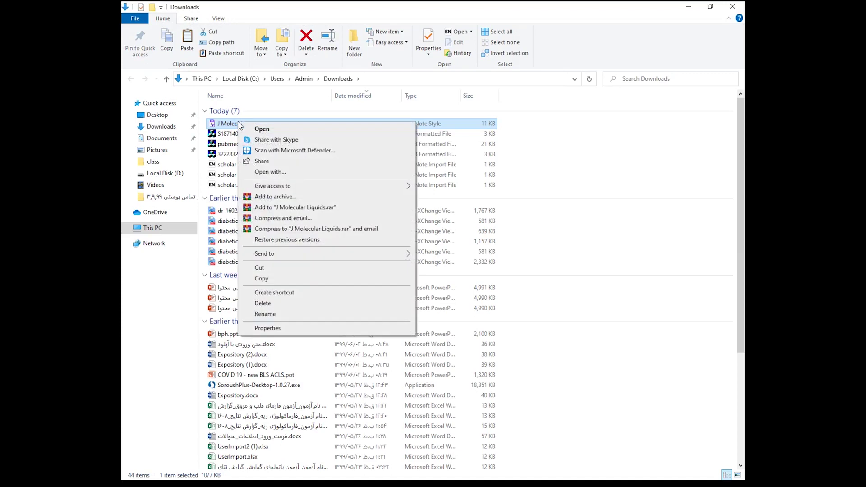
left_click(262, 278)
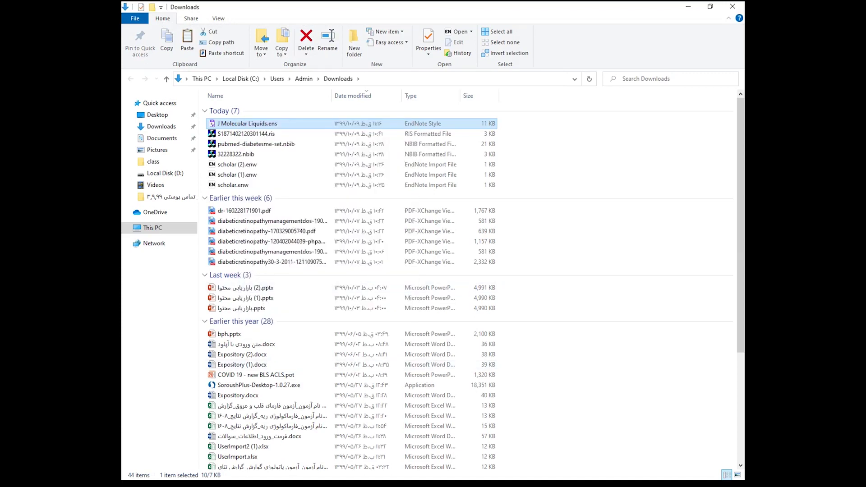
left_click(271, 433)
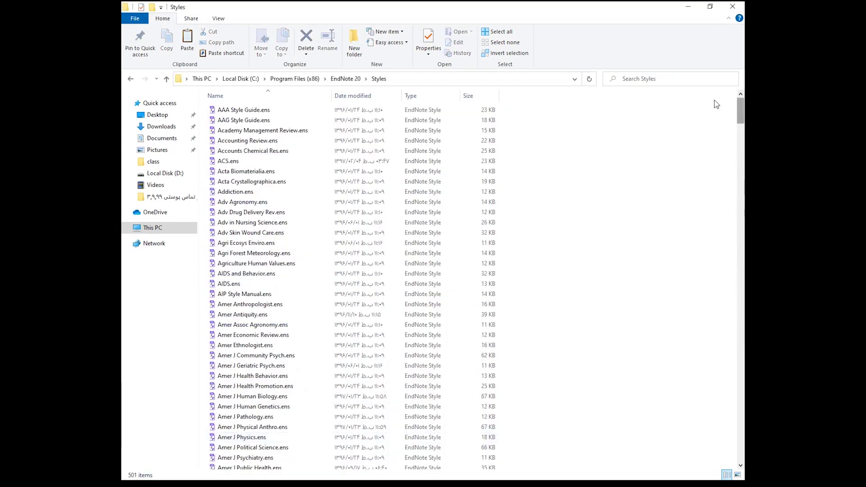
right_click(693, 109)
left_click(663, 177)
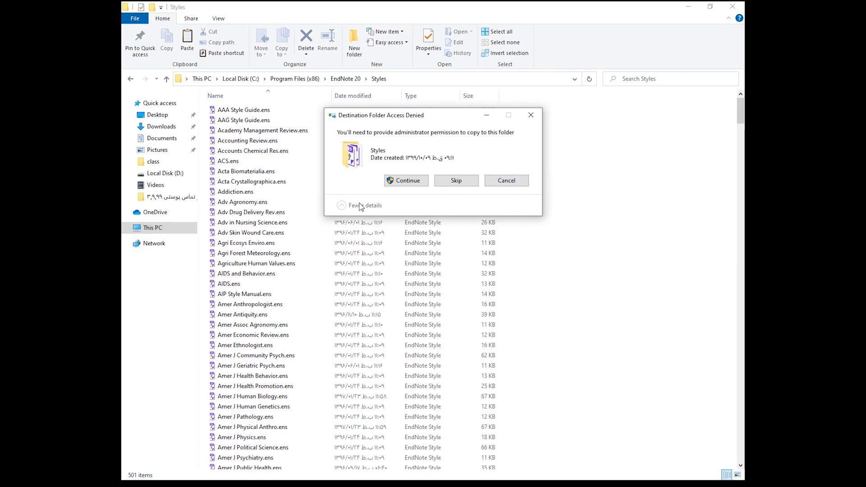
left_click(405, 180)
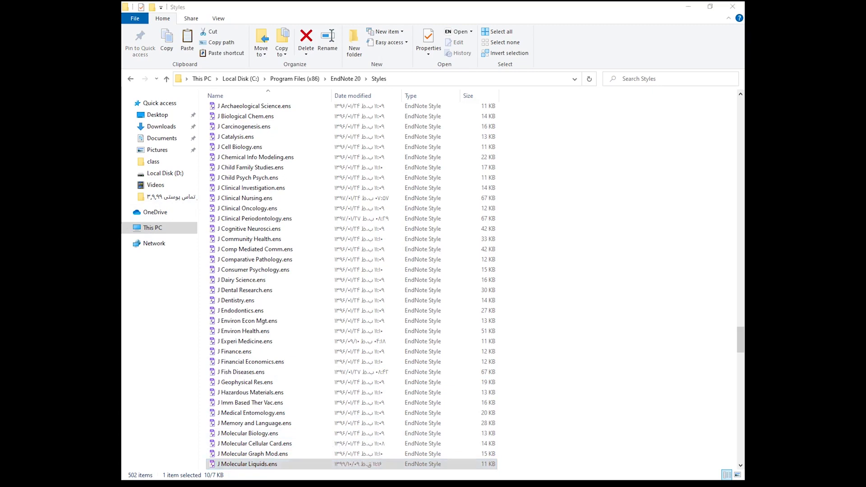
Switch to EndNote, open the Style Manager, and find and select the J Molecular Liquids style
key("alt+Tab")
left_click(273, 25)
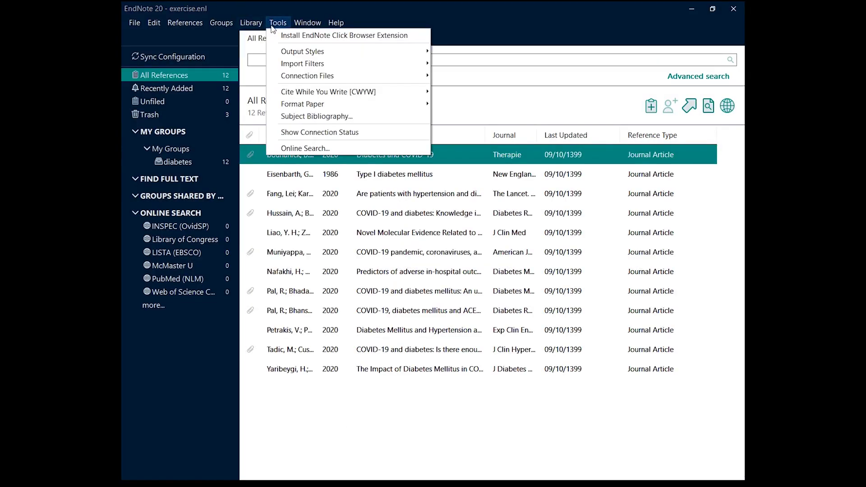
mouse_move(321, 27)
mouse_move(278, 24)
mouse_move(410, 78)
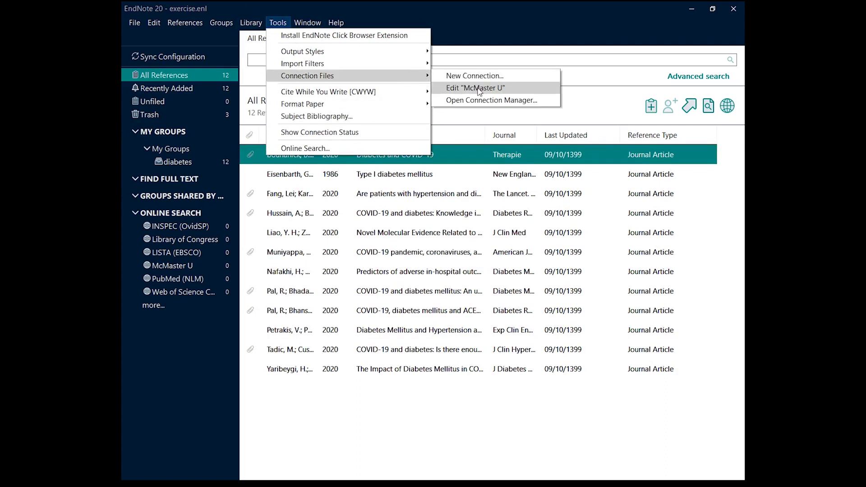
mouse_move(413, 50)
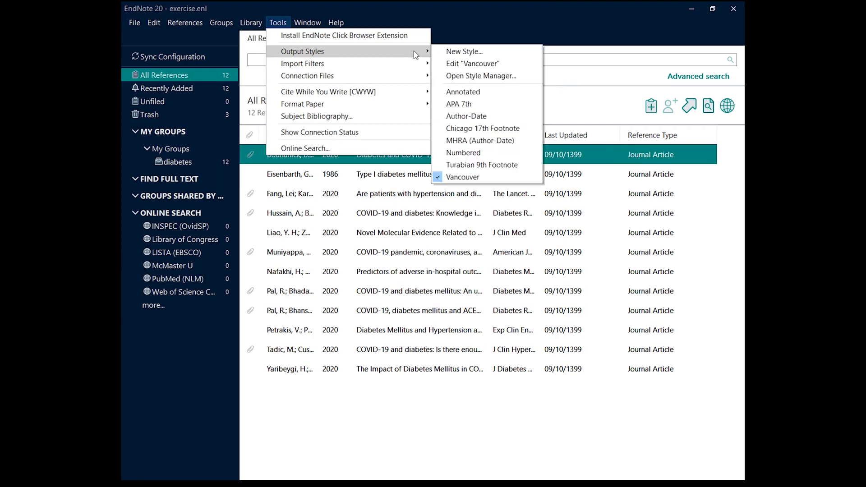
left_click(462, 79)
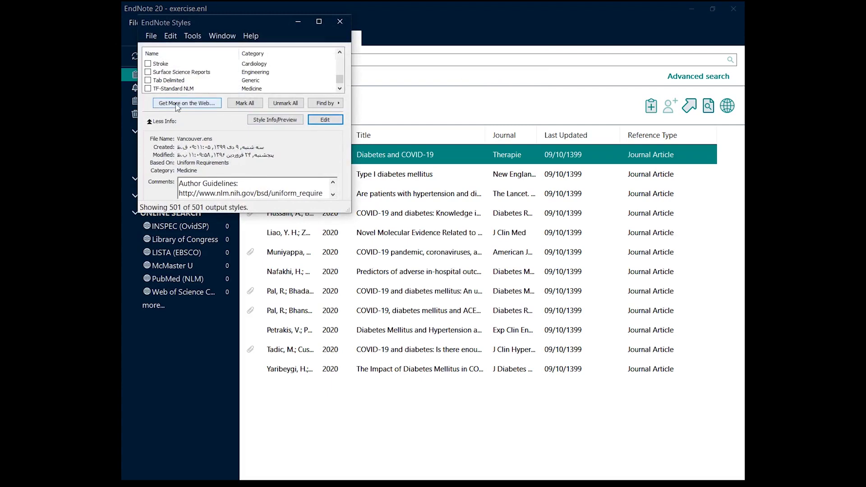
mouse_move(341, 79)
left_mouse_down()
mouse_move(345, 64)
mouse_move(349, 76)
left_mouse_up()
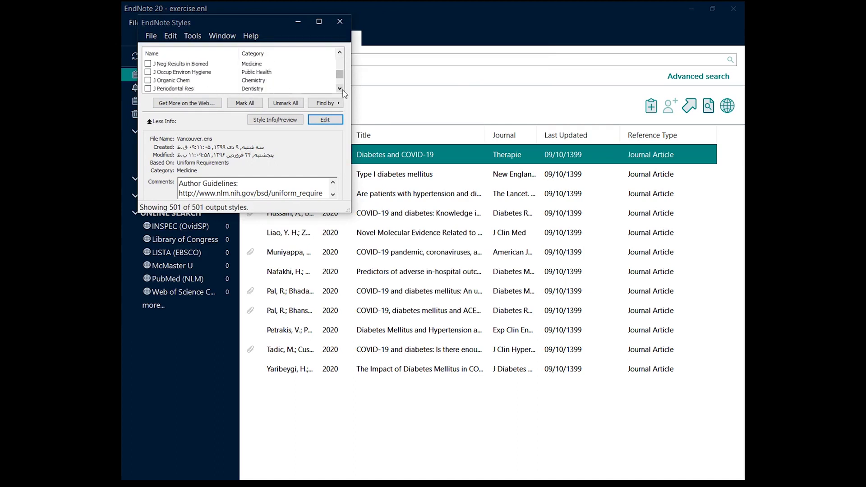
left_click(340, 53)
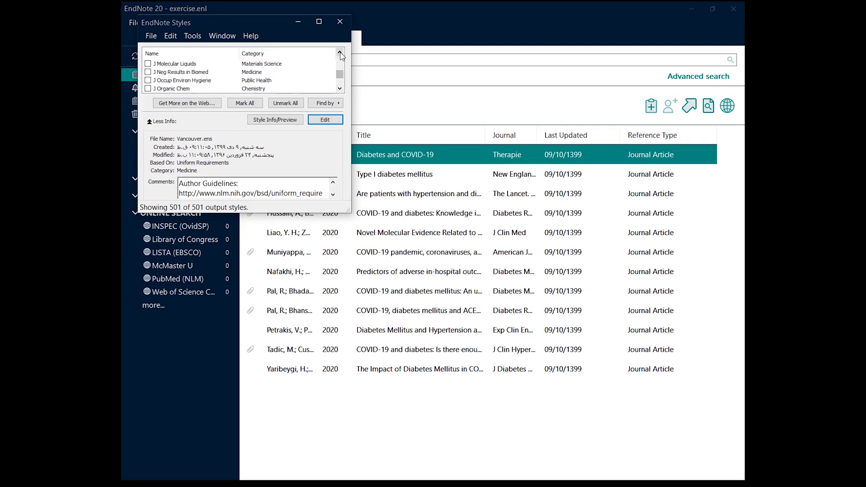
left_click(184, 65)
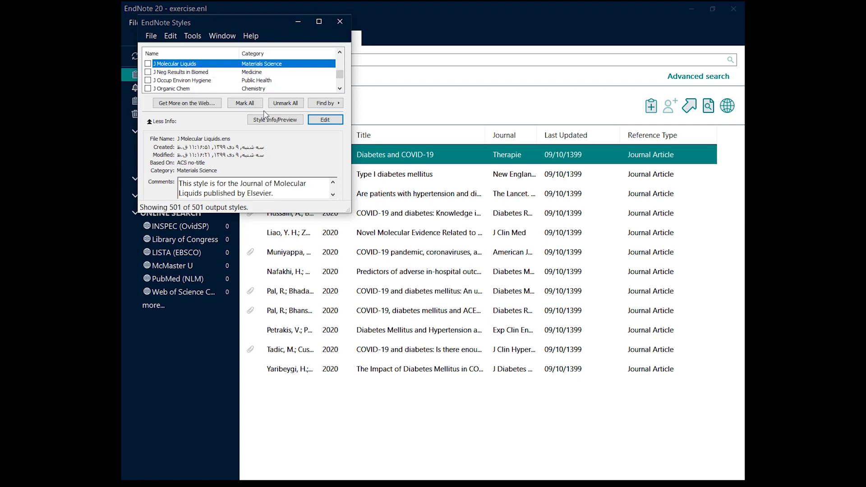
Preview the J Molecular Liquids style's sample references, view its settings, then close the Style Manager
left_click(276, 122)
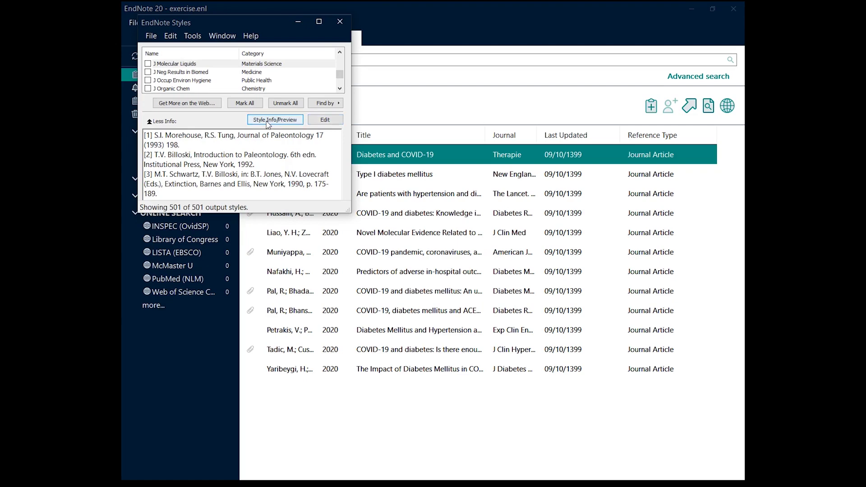
double_click(149, 64)
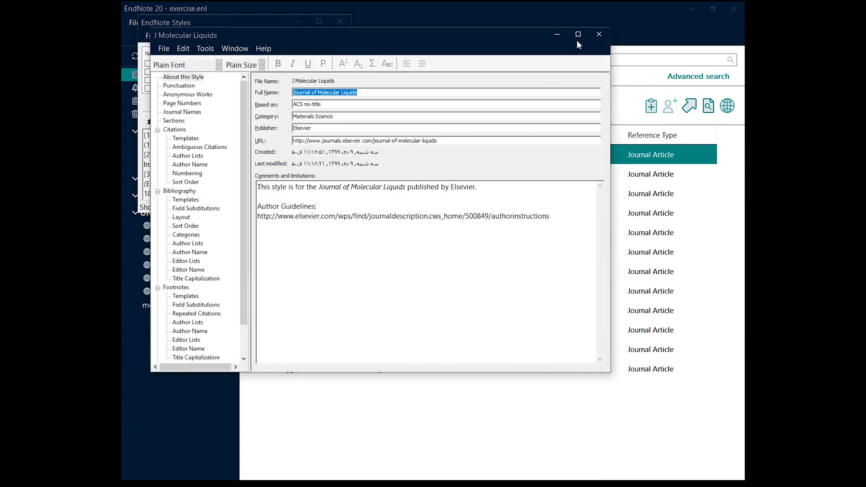
left_click(557, 34)
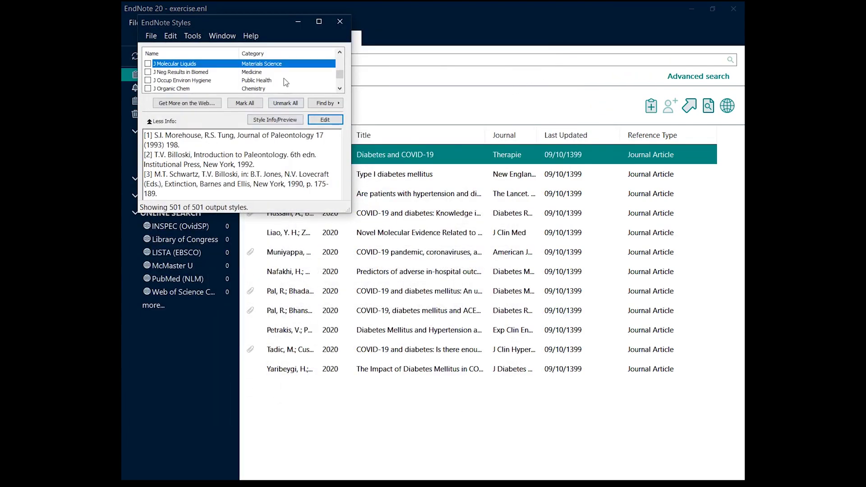
left_click(341, 22)
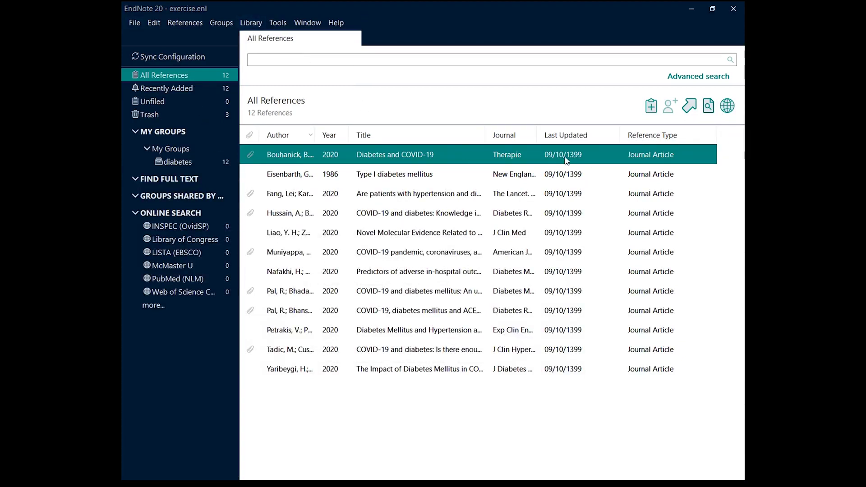
Open the "Diabetes and COVID-19" reference for editing and look through its bibliographic fields
double_click(526, 160)
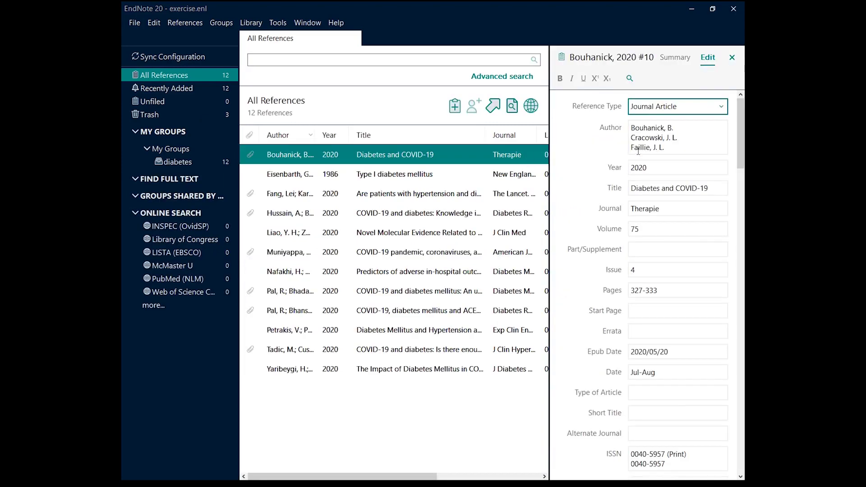
scroll(600, 315, "down", 10)
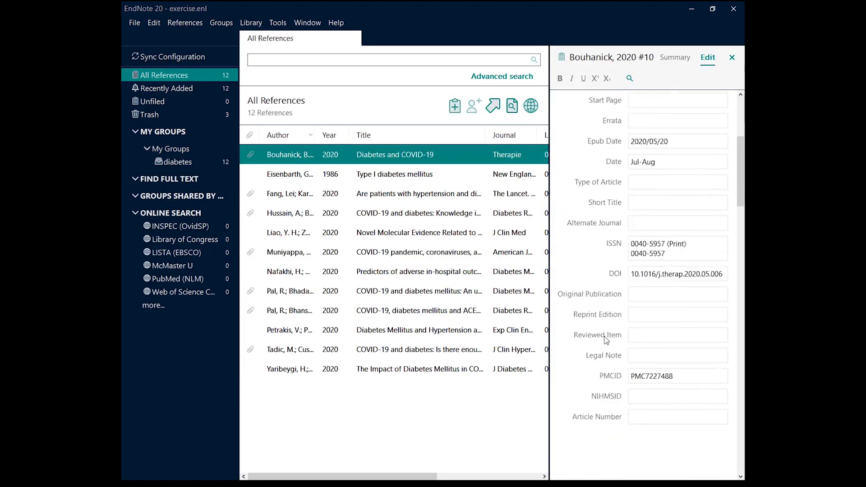
scroll(602, 336, "down", 6)
scroll(596, 327, "up", 7)
scroll(594, 321, "up", 8)
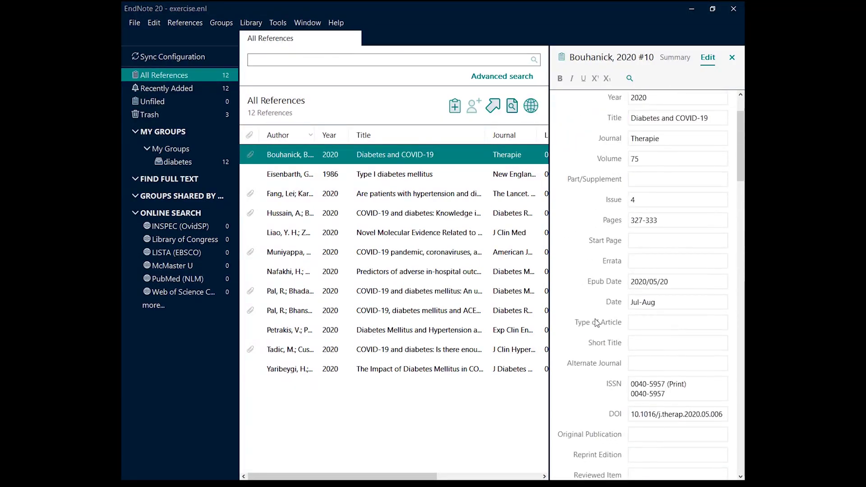
Show the summary of the "Diabetes and COVID-19" reference and set its citation preview style to J Molecular Liquids
left_click(676, 56)
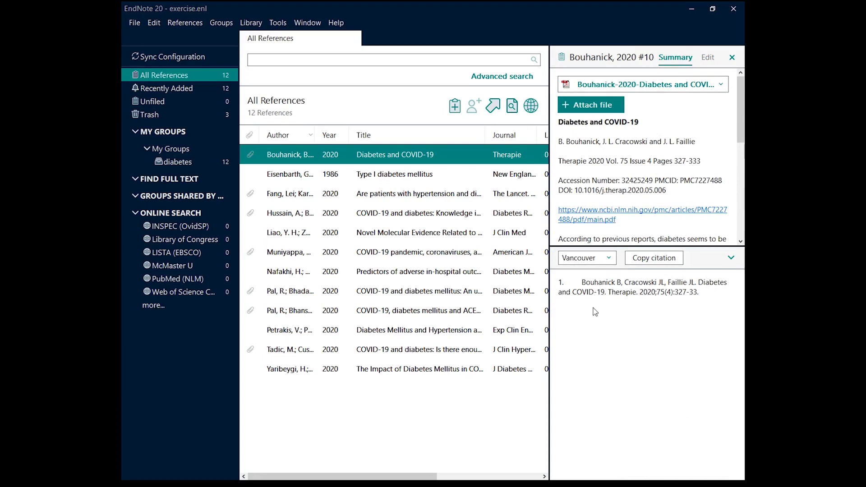
left_click(609, 258)
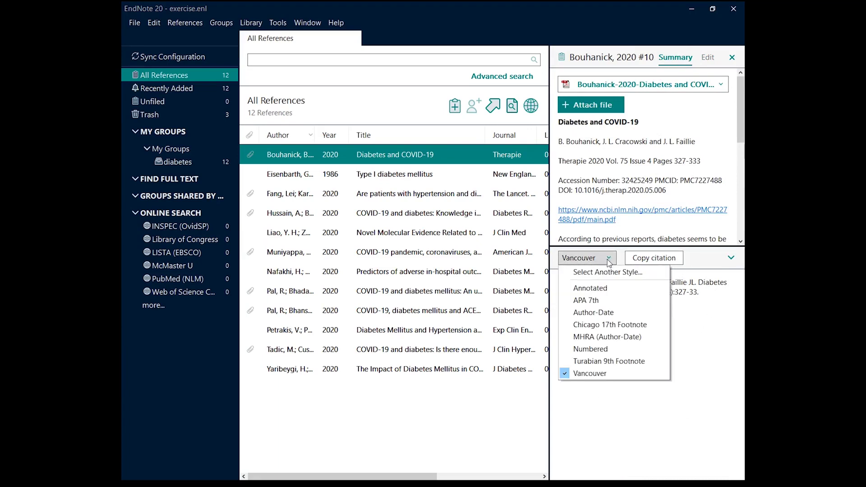
left_click(602, 275)
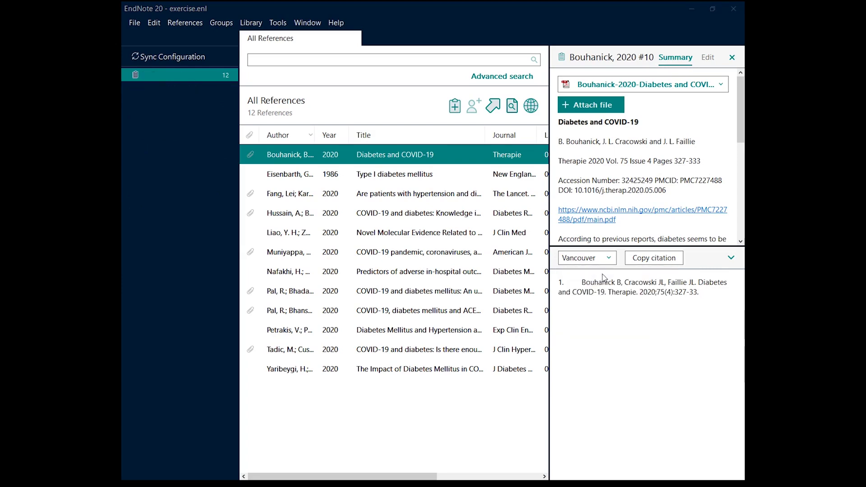
scroll(394, 229, "up", 18)
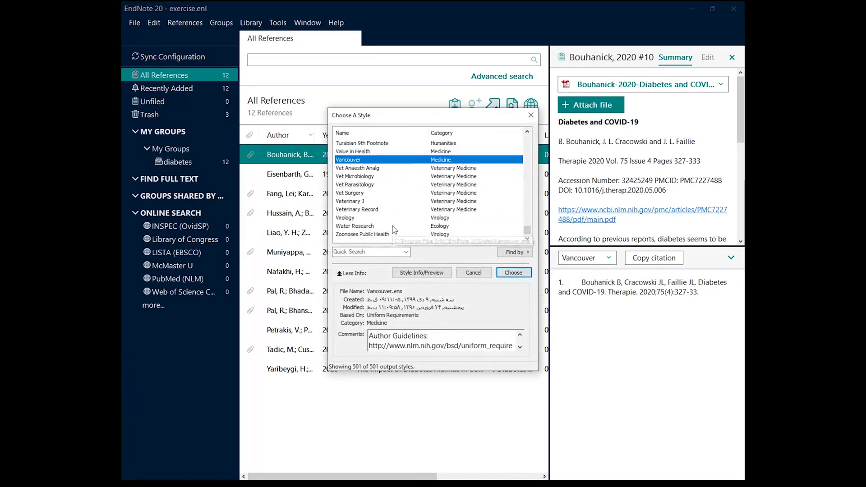
scroll(399, 195, "up", 20)
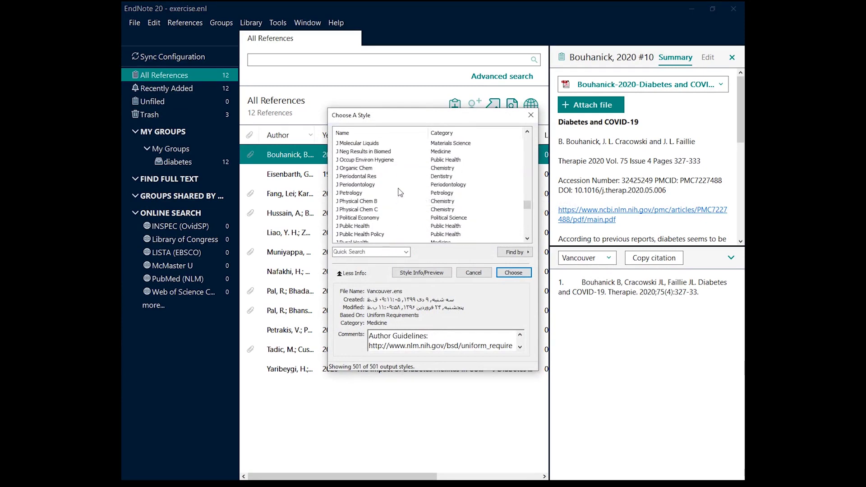
scroll(397, 194, "up", 1)
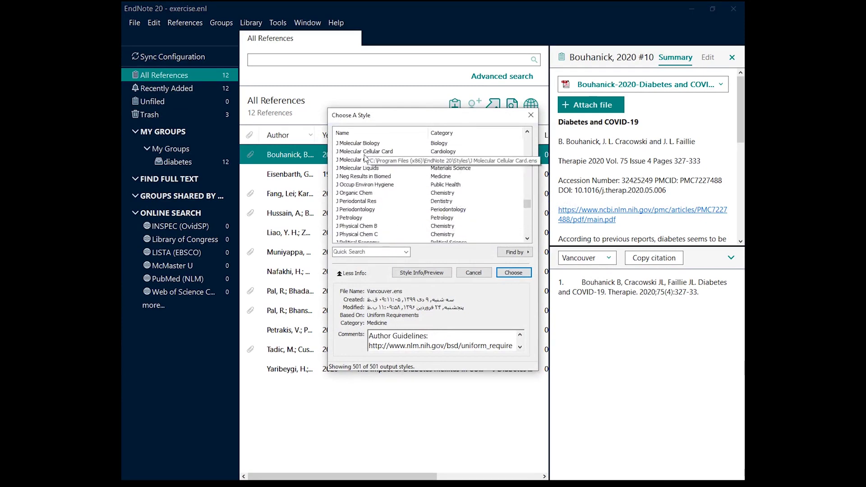
left_click(374, 169)
left_click(514, 273)
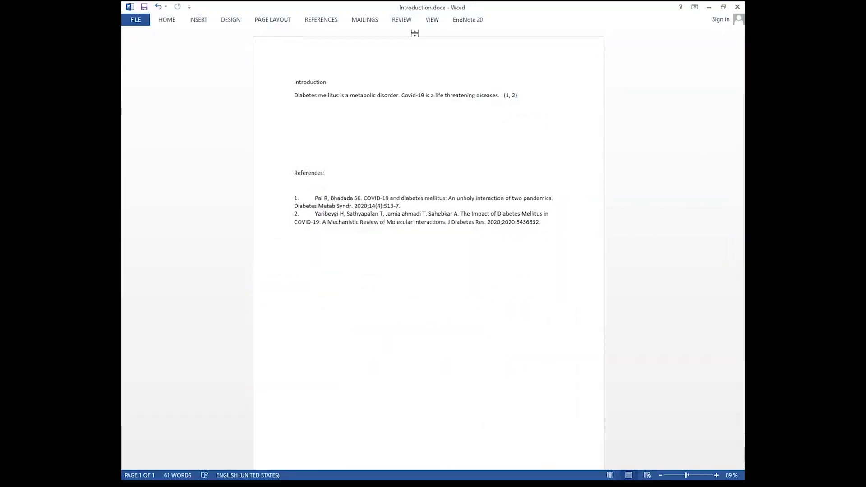
Reformat the citations and bibliography of Introduction.docx in Word with the J Molecular Liquids style chosen from the full EndNote style list
left_click(468, 21)
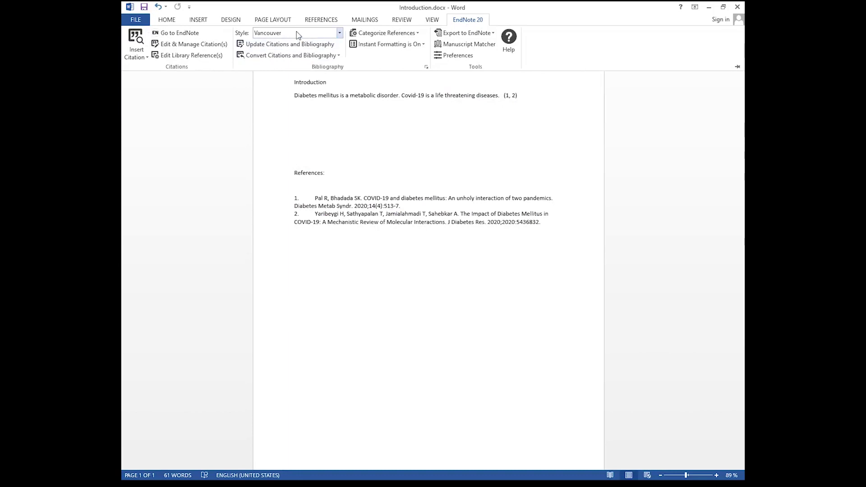
left_click(297, 33)
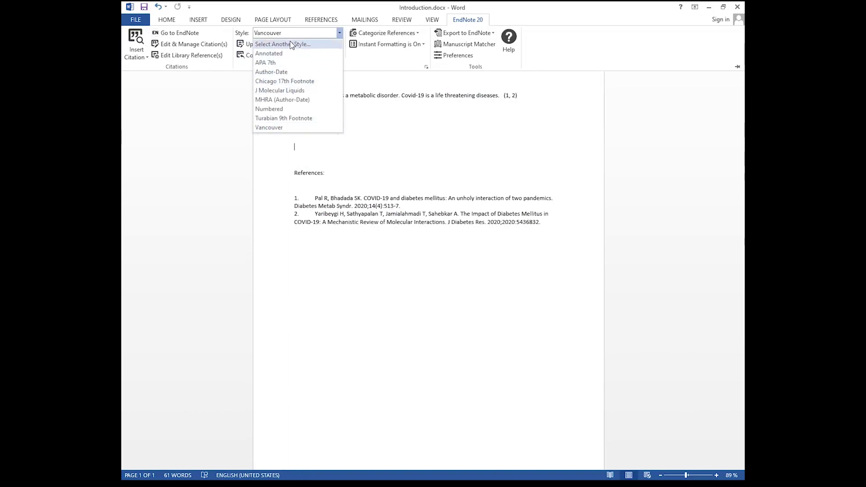
left_click(291, 43)
scroll(371, 245, "down", 10)
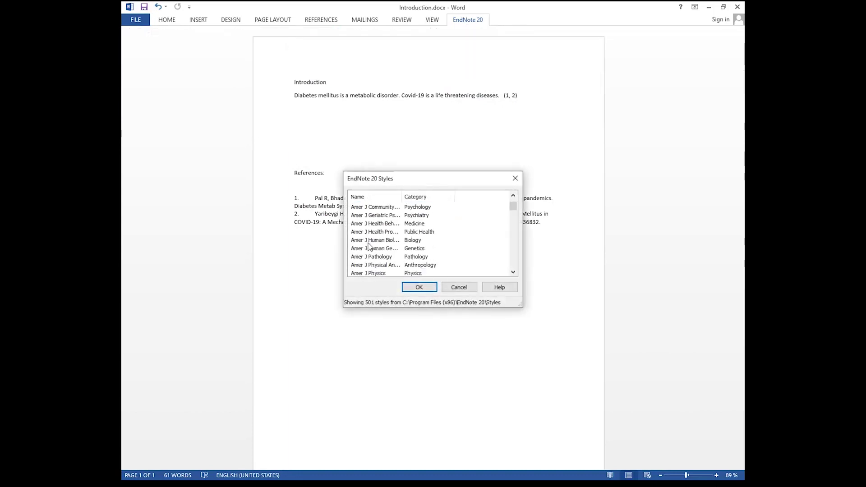
scroll(371, 244, "down", 15)
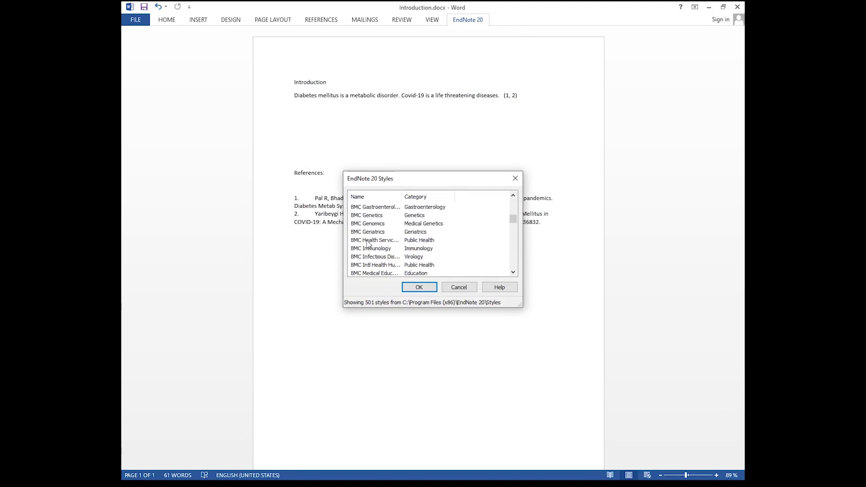
scroll(369, 243, "down", 20)
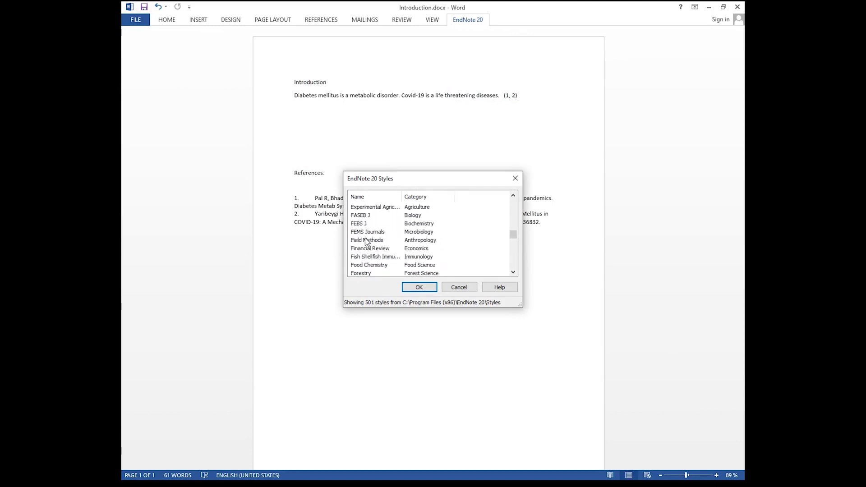
scroll(367, 241, "down", 5)
scroll(367, 239, "down", 15)
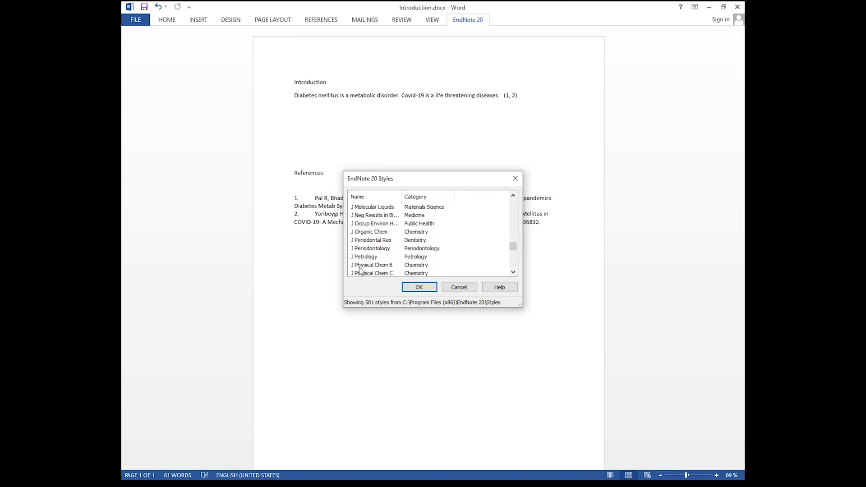
left_click(377, 209)
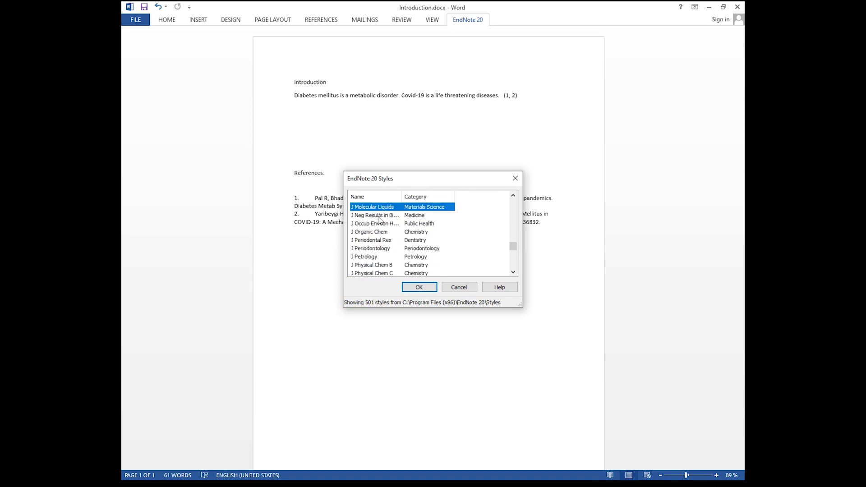
left_click(418, 287)
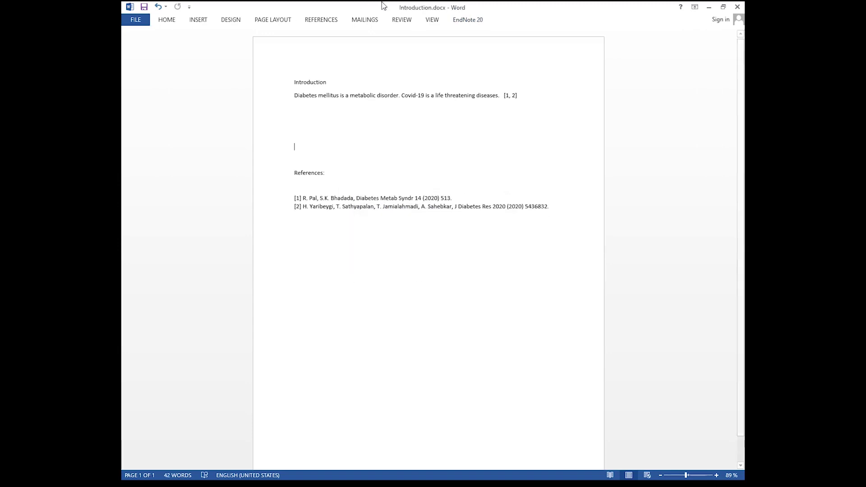
Return the document's citations and bibliography to the Vancouver style
left_click(461, 22)
left_click(338, 34)
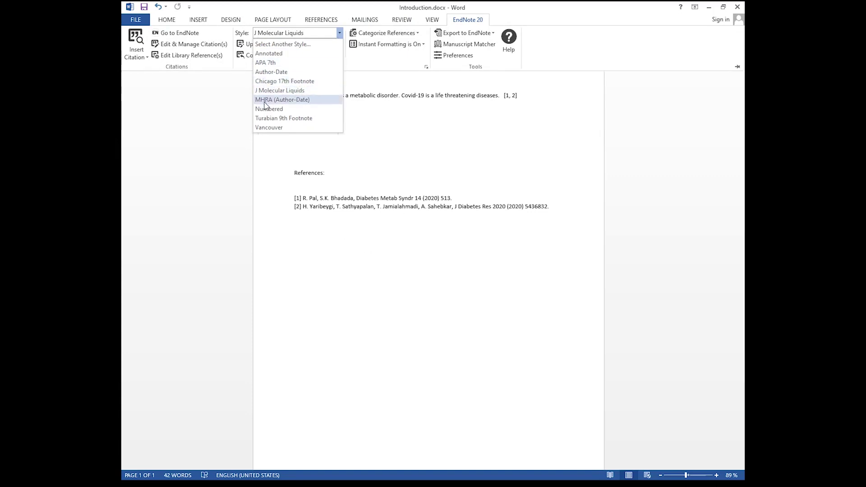
left_click(268, 127)
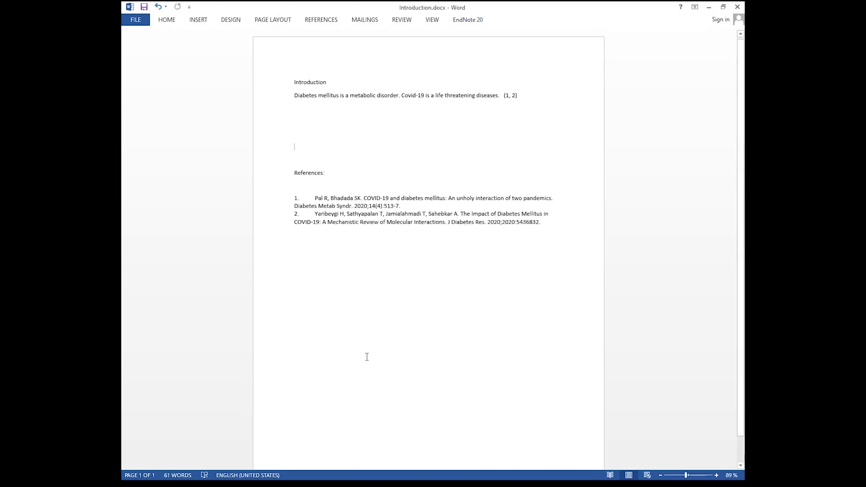
Reformat the document's citations and bibliography in the APA 7th style, followed by the Author-Date style
left_click(468, 19)
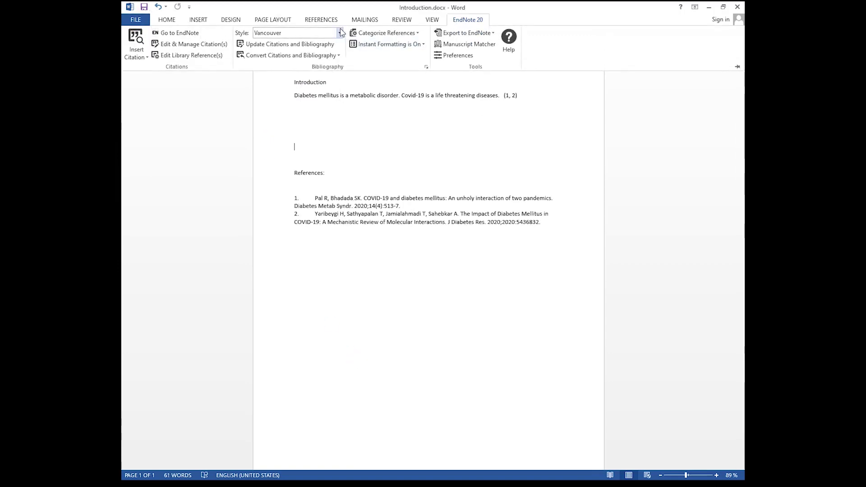
left_click(340, 33)
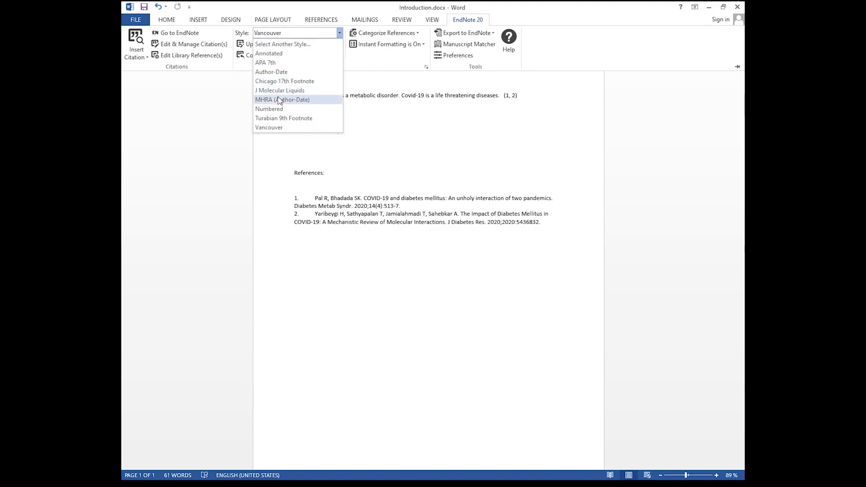
left_click(271, 63)
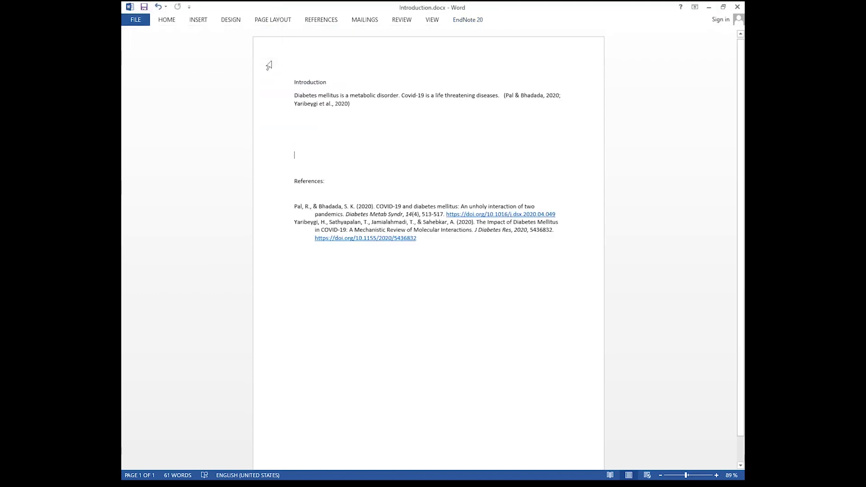
left_click(468, 21)
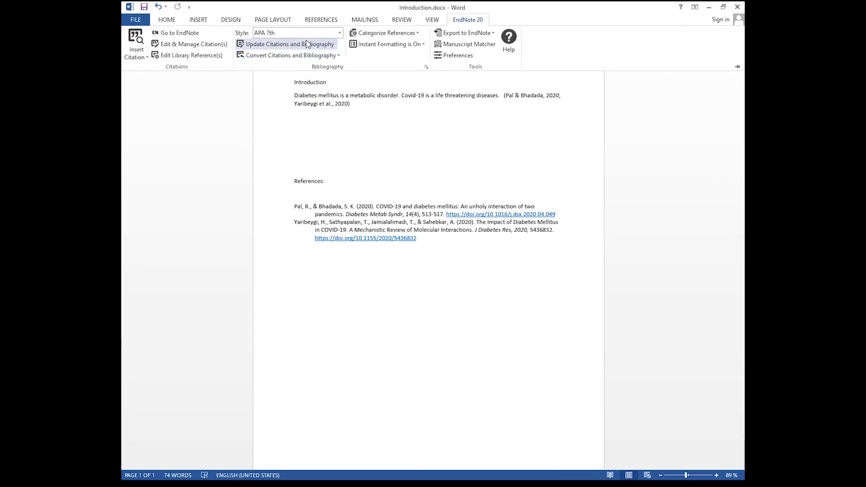
left_click(339, 33)
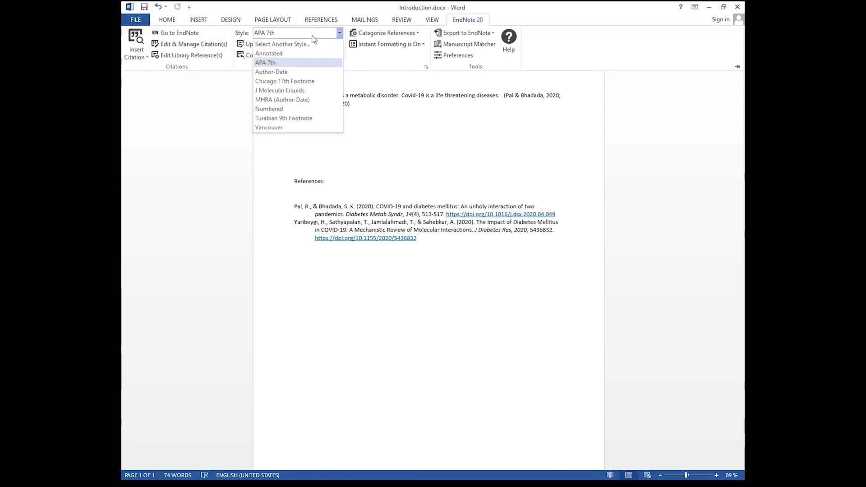
left_click(271, 72)
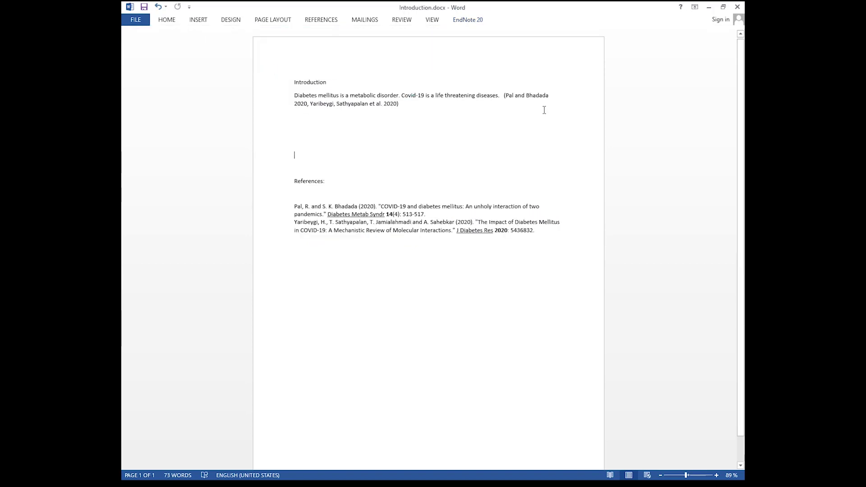
Change the document's EndNote output style from Author-Date back to Vancouver
left_click(467, 21)
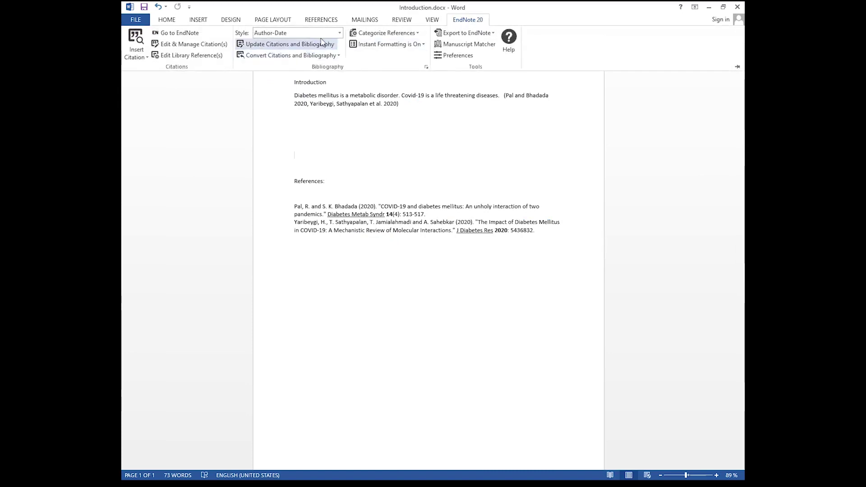
left_click(340, 34)
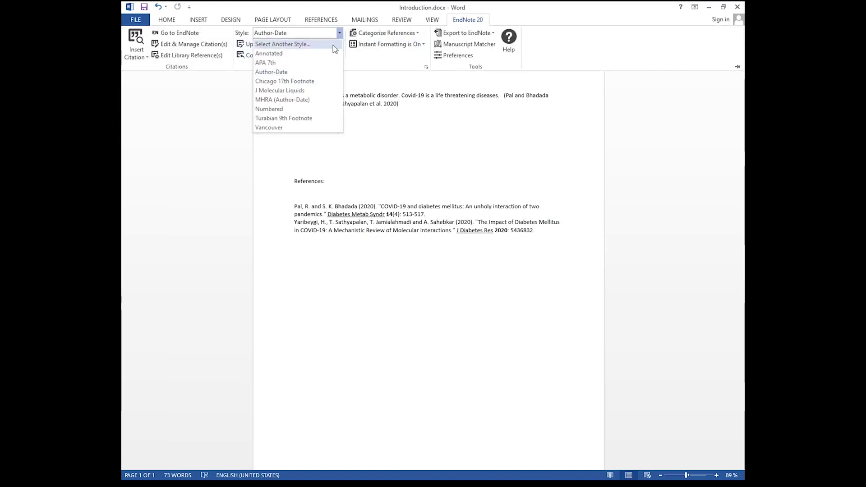
left_click(279, 130)
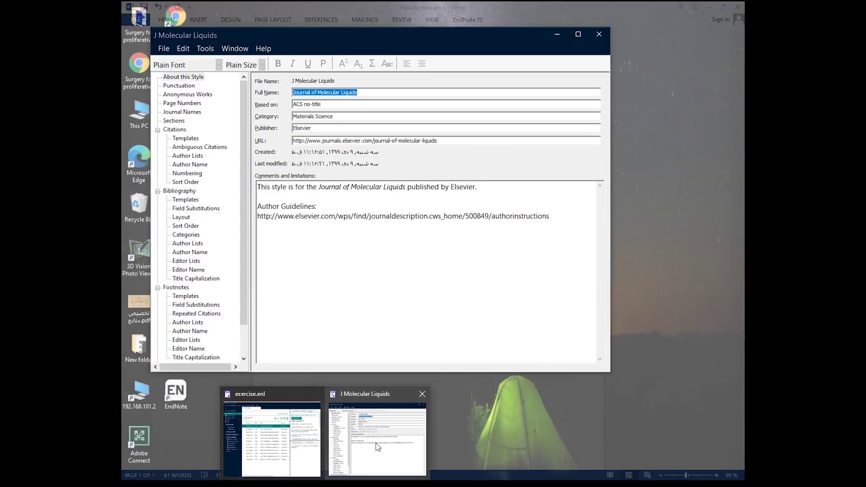
Bring up the open J Molecular Liquids style editor, close it, and switch to the exercise.enl library in EndNote
left_click(375, 442)
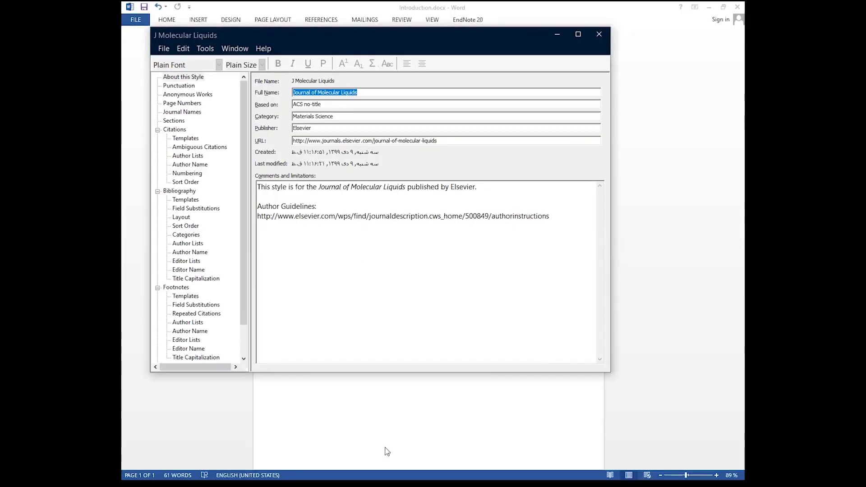
left_click(593, 37)
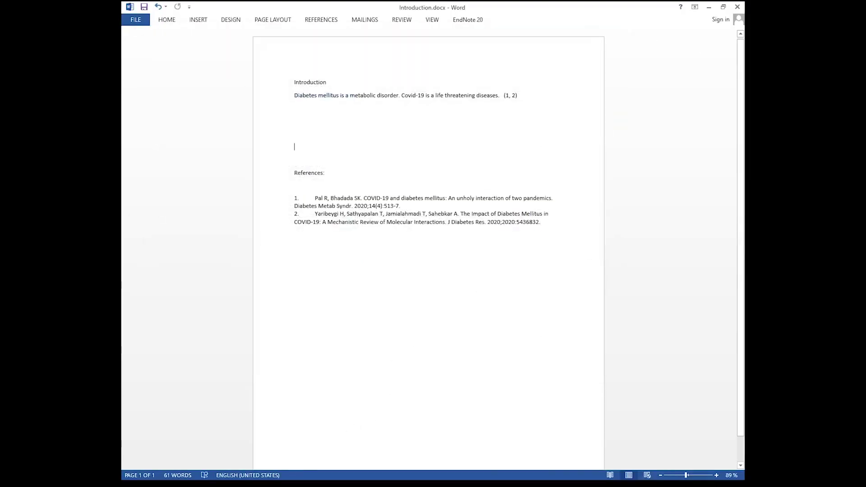
key("alt+Tab")
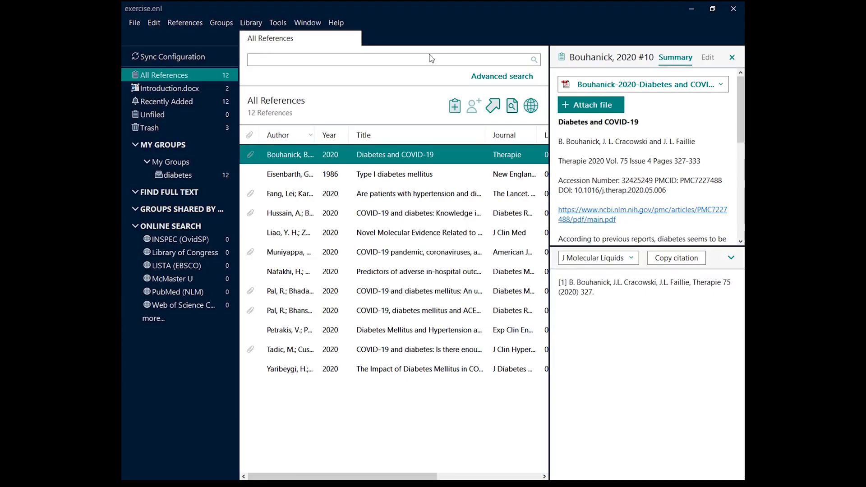
left_click(277, 23)
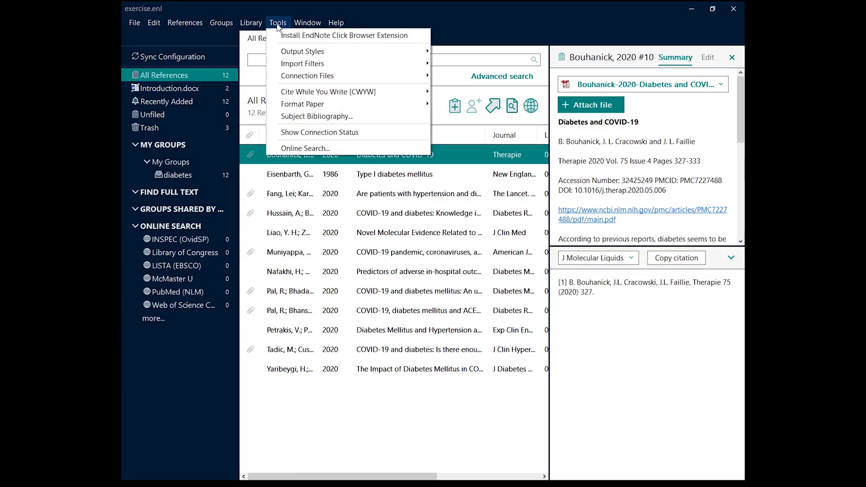
mouse_move(249, 25)
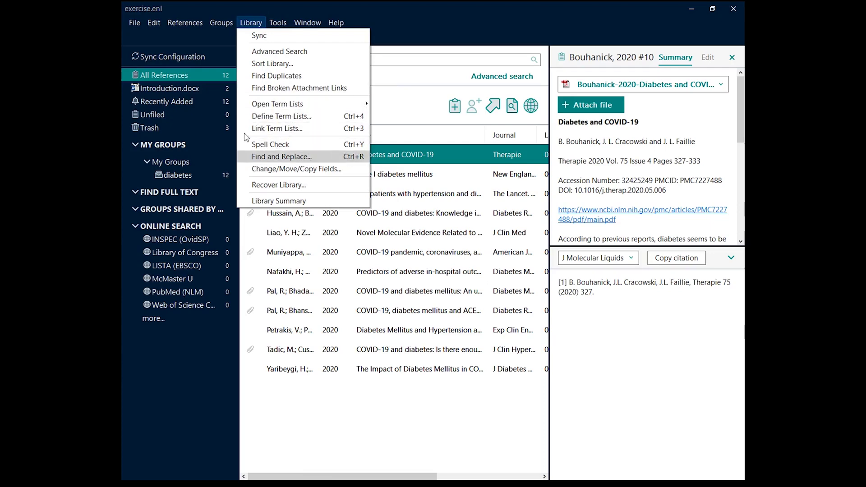
mouse_move(218, 25)
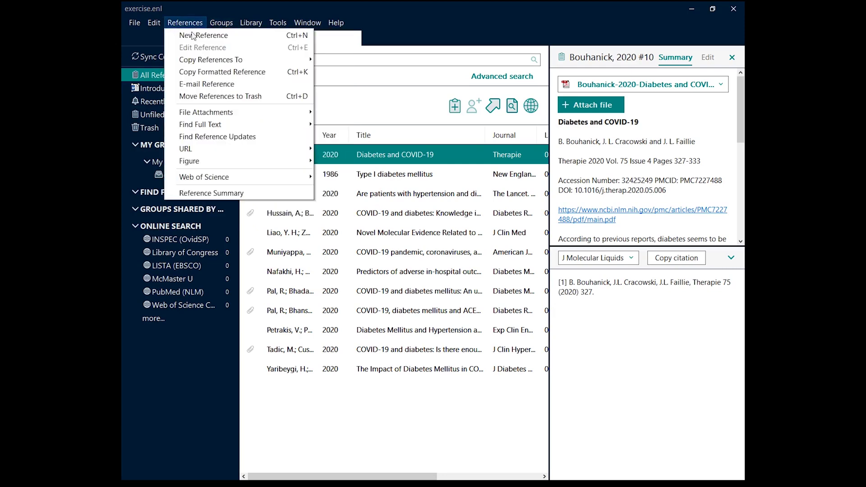
mouse_move(207, 116)
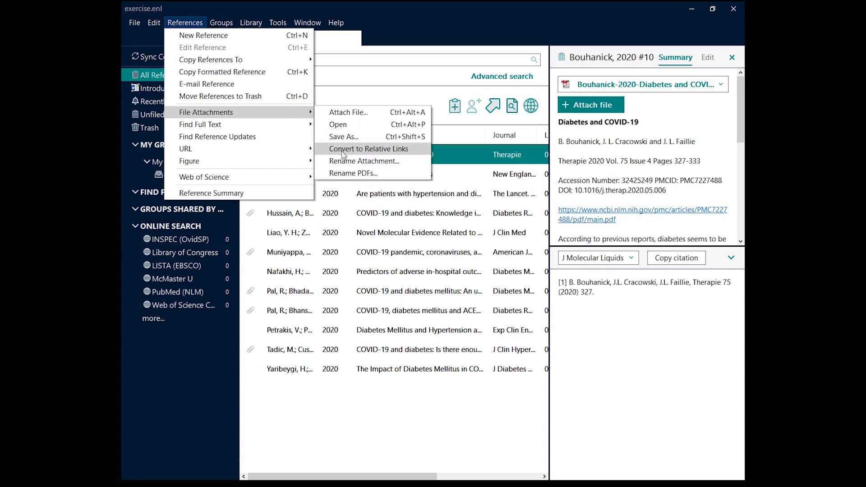
mouse_move(236, 125)
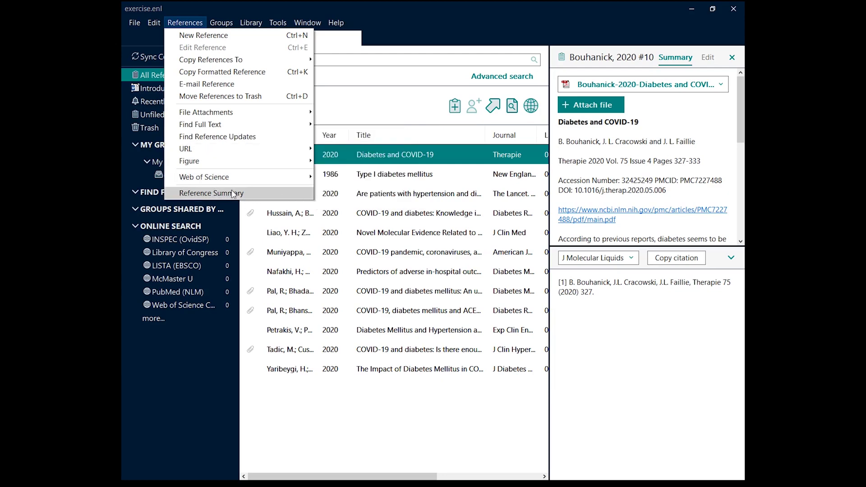
left_click(154, 23)
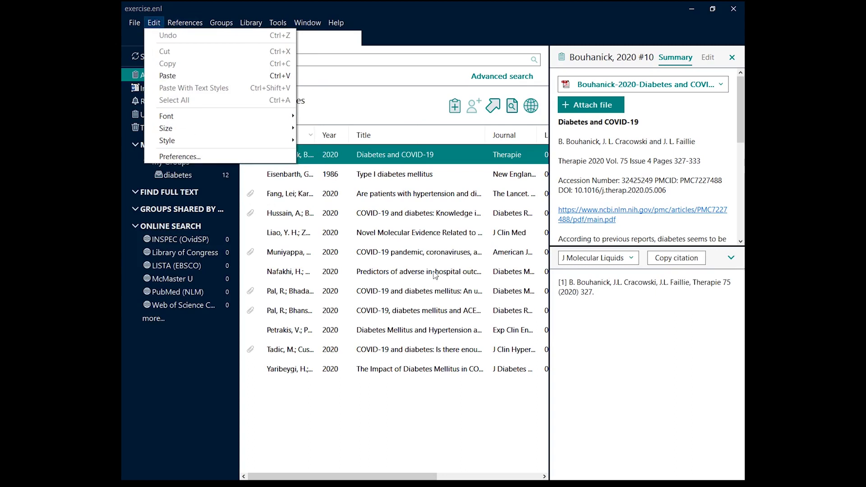
Set the citation preview style in the EndNote library to Vancouver and switch back to Introduction.docx in Word
left_click(632, 259)
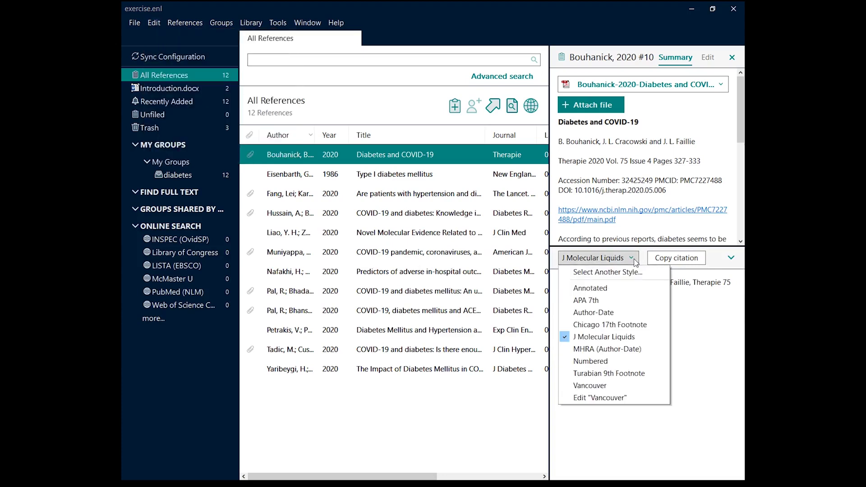
left_click(602, 386)
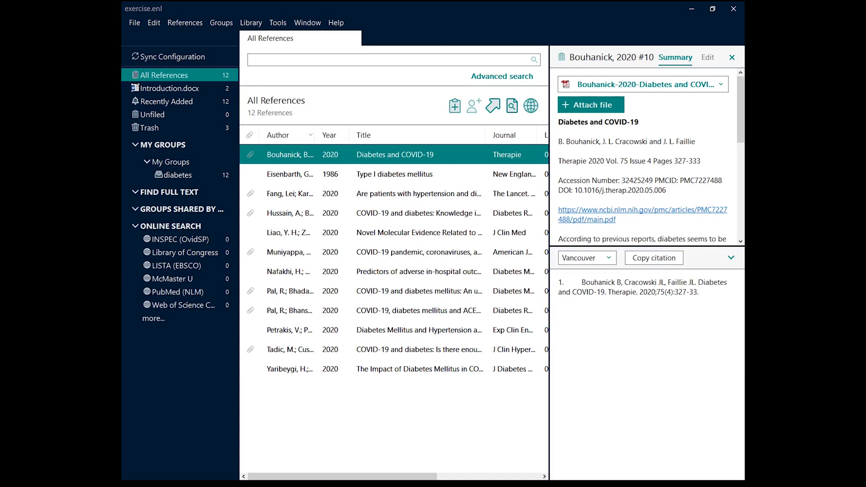
key("alt+Tab")
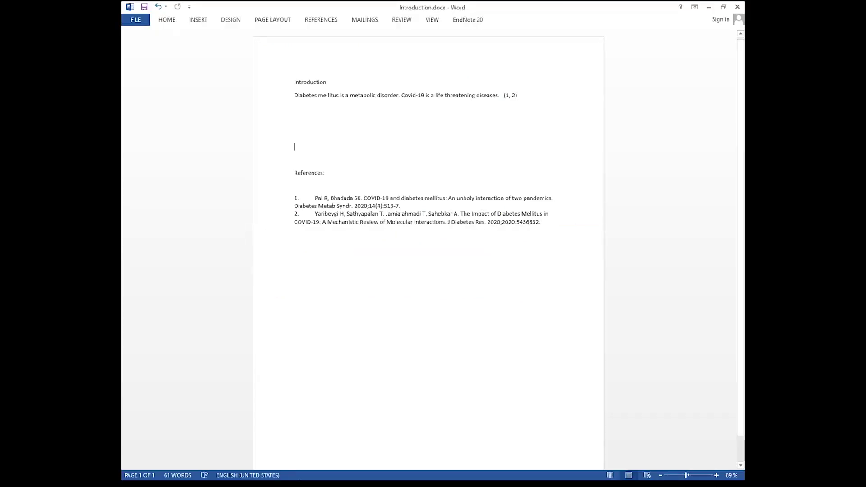